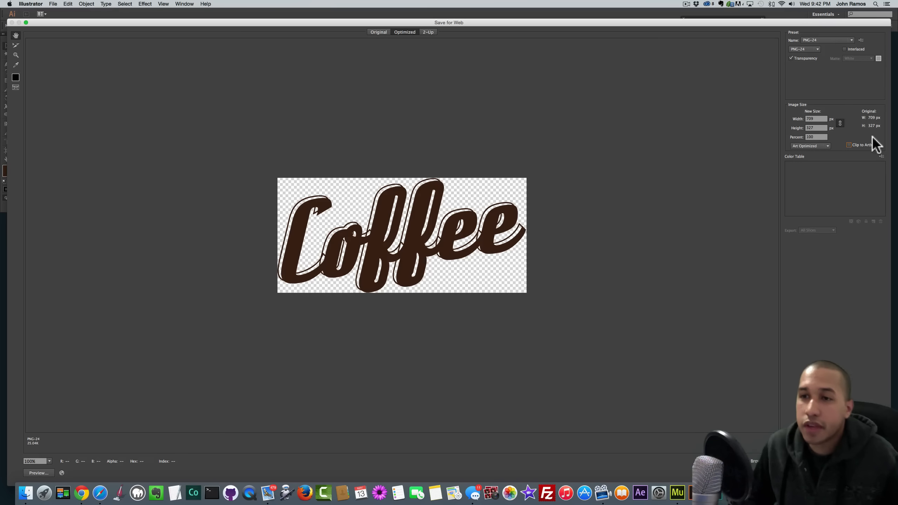
# - Turn on Clip to Artboard for the 708 × 326 px Coffee export and close Save for Web
pyautogui.click(849, 144)
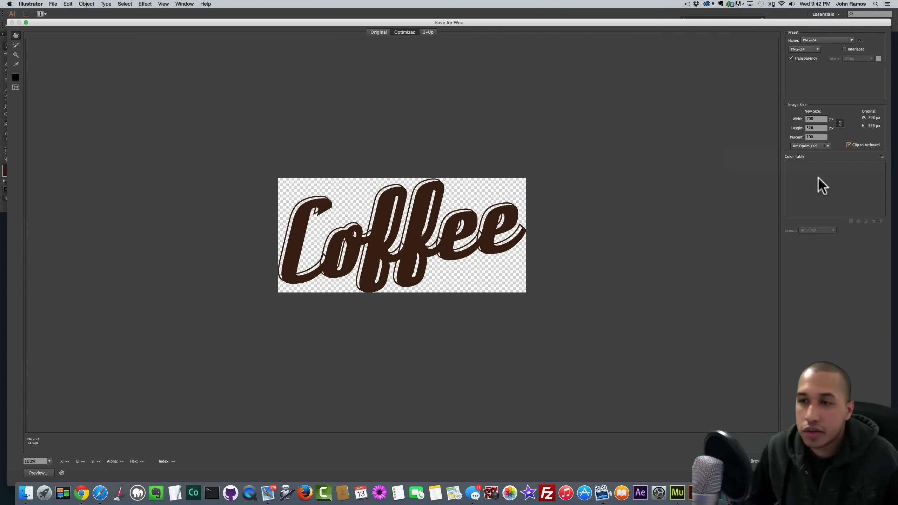
pyautogui.click(849, 145)
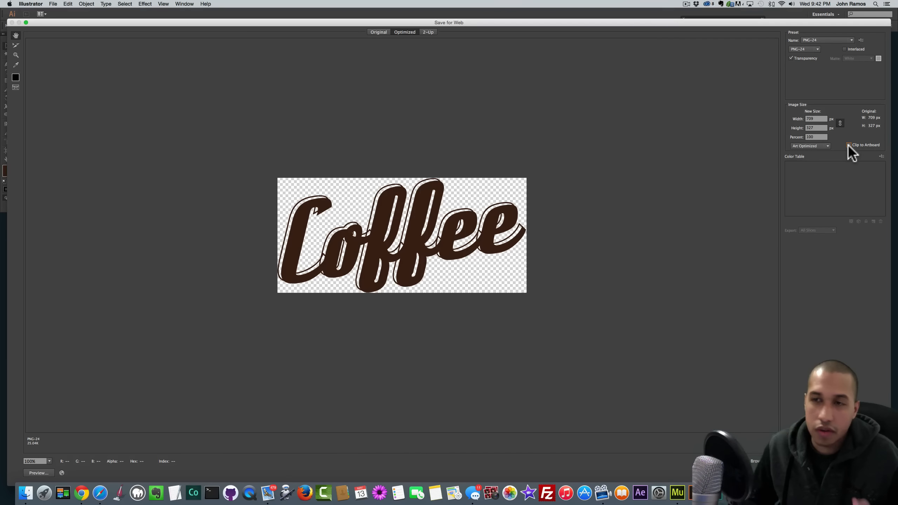
pyautogui.click(848, 145)
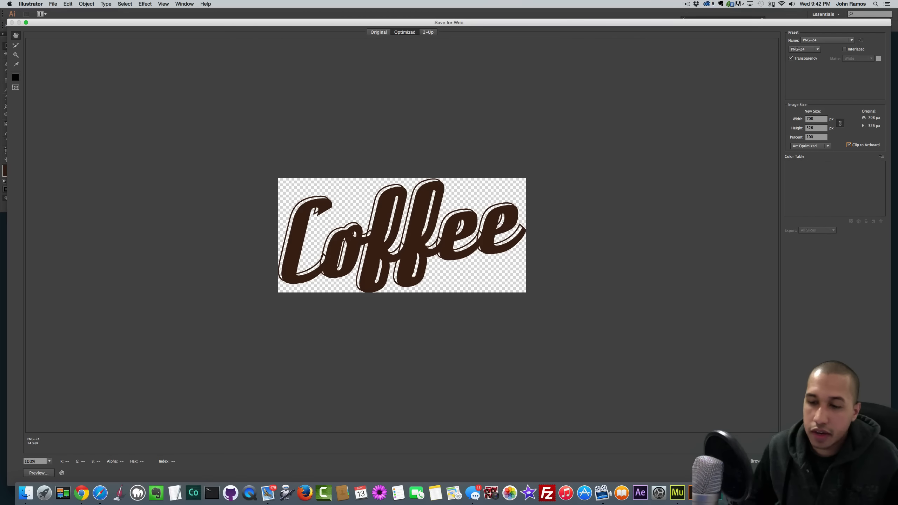
pyautogui.press('Escape')
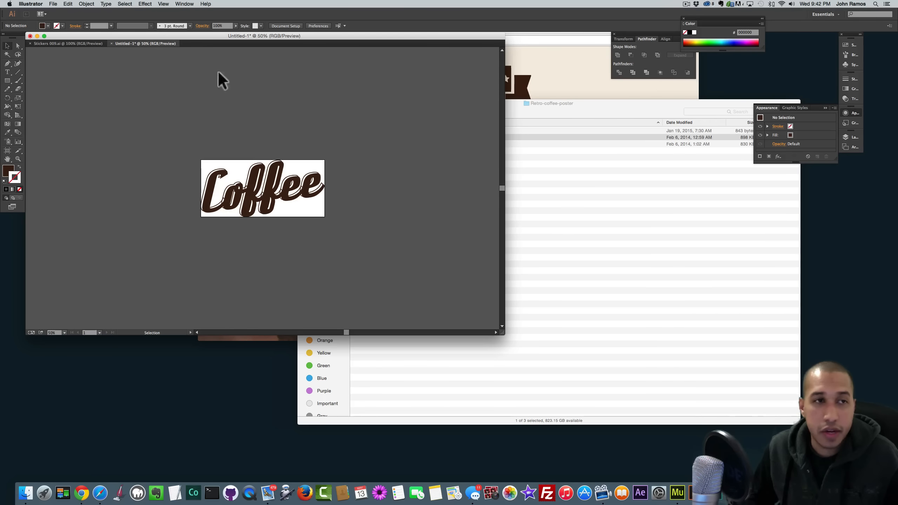
# - Copy the PREMIUM banner from Stickers 009.ai into Untitled-1 and fit the artboard to it
pyautogui.click(59, 43)
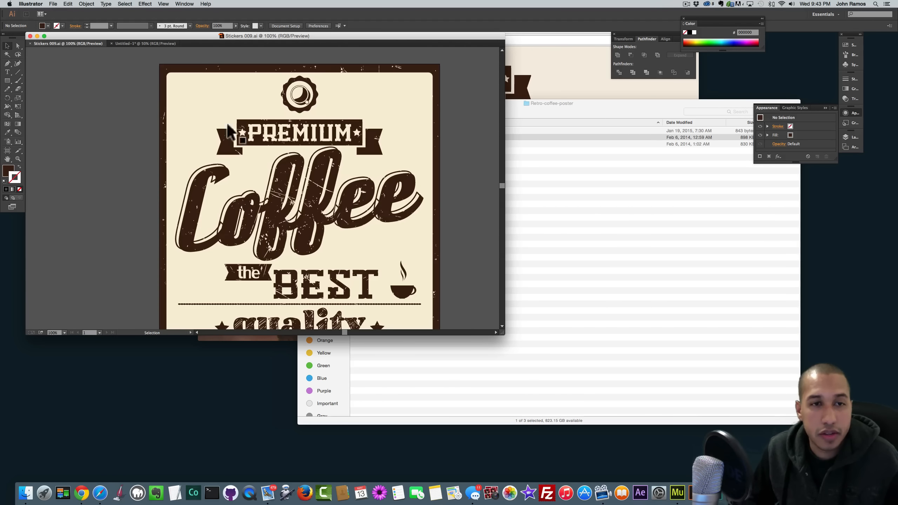
pyautogui.click(319, 135)
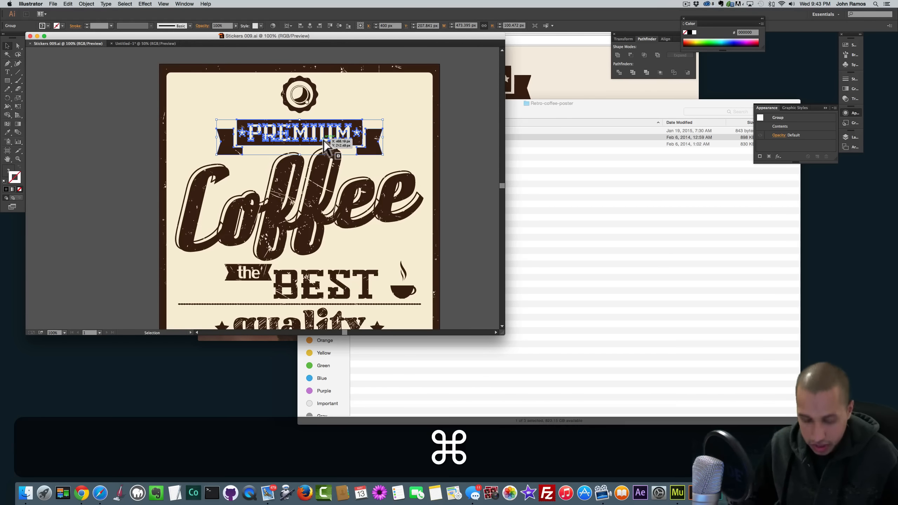
pyautogui.press('super+c')
pyautogui.click(135, 43)
pyautogui.press('super+v')
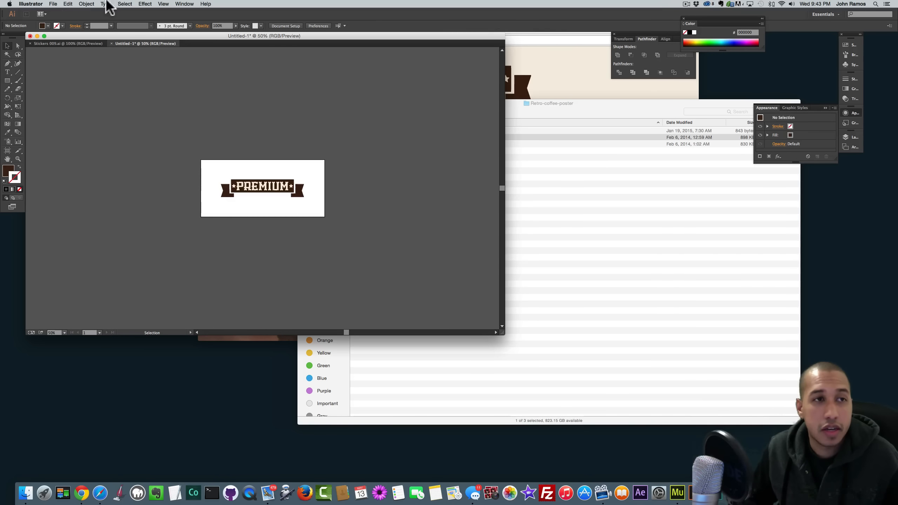
pyautogui.click(86, 4)
pyautogui.moveTo(122, 219)
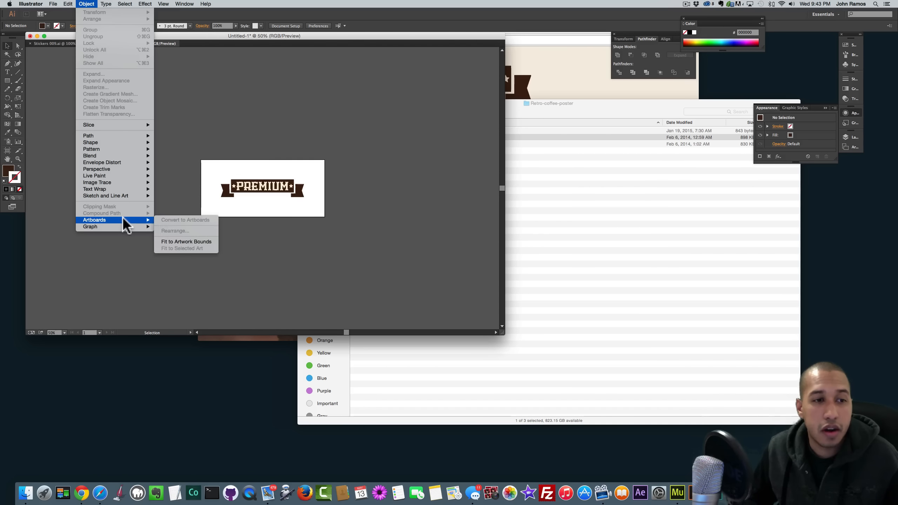
pyautogui.click(170, 242)
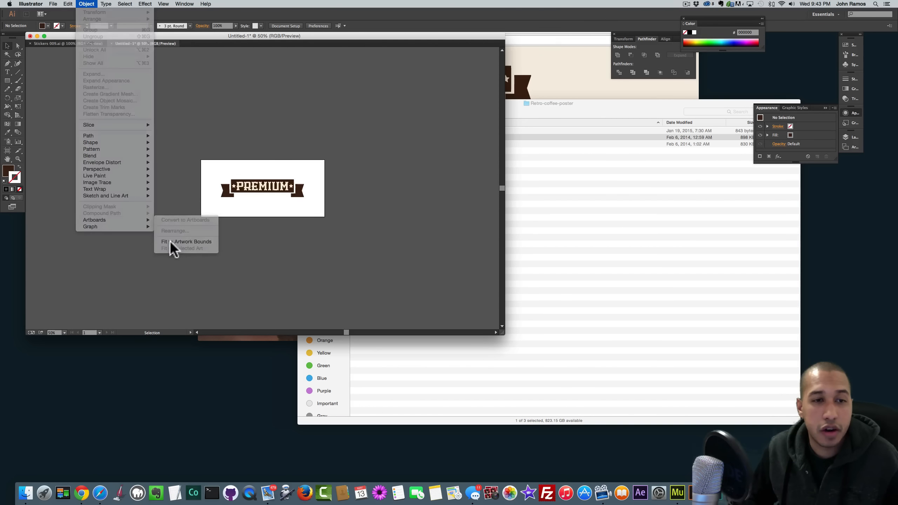
# - Export the banner for the web as a PNG named premium2
pyautogui.click(53, 4)
pyautogui.click(70, 83)
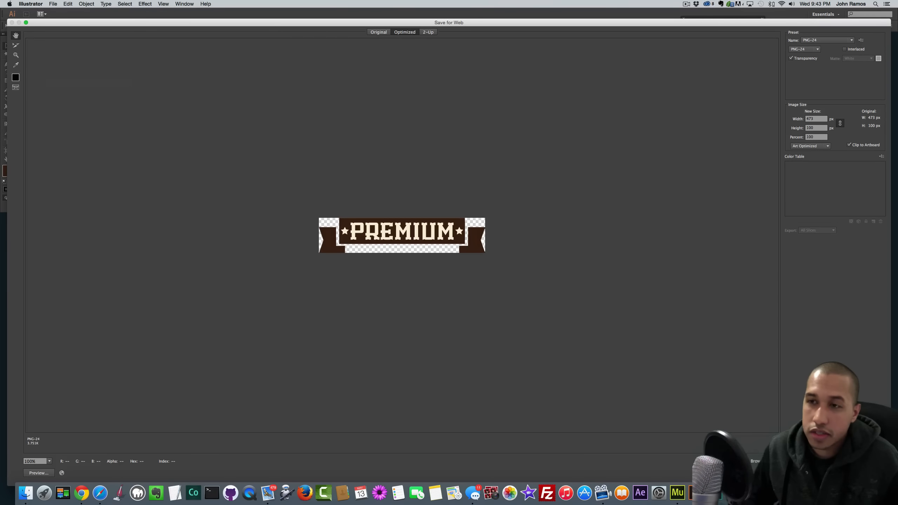
pyautogui.click(803, 472)
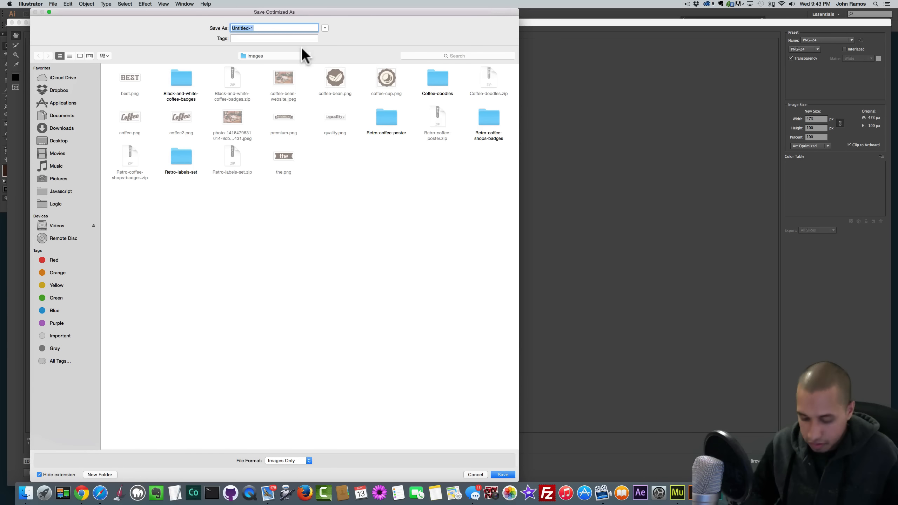
pyautogui.write('premium2')
pyautogui.press('Return')
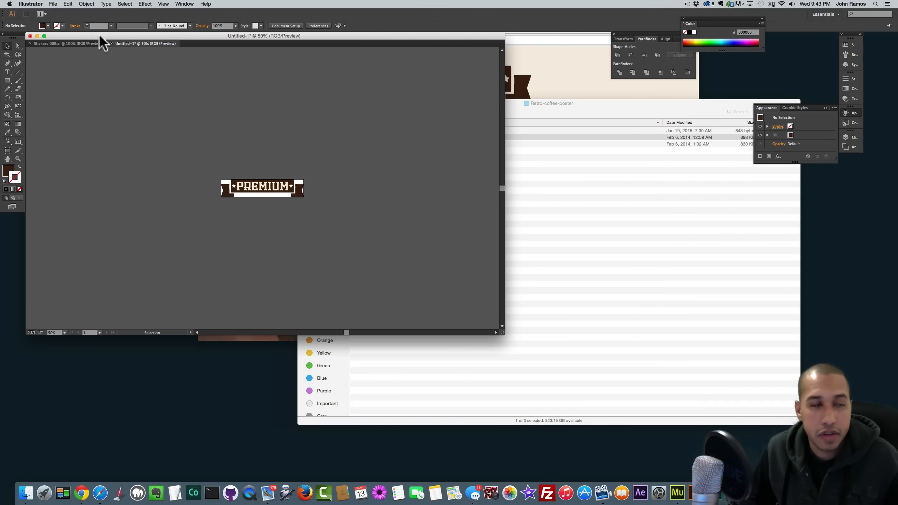
pyautogui.click(82, 44)
pyautogui.scroll(-3, 261, 148)
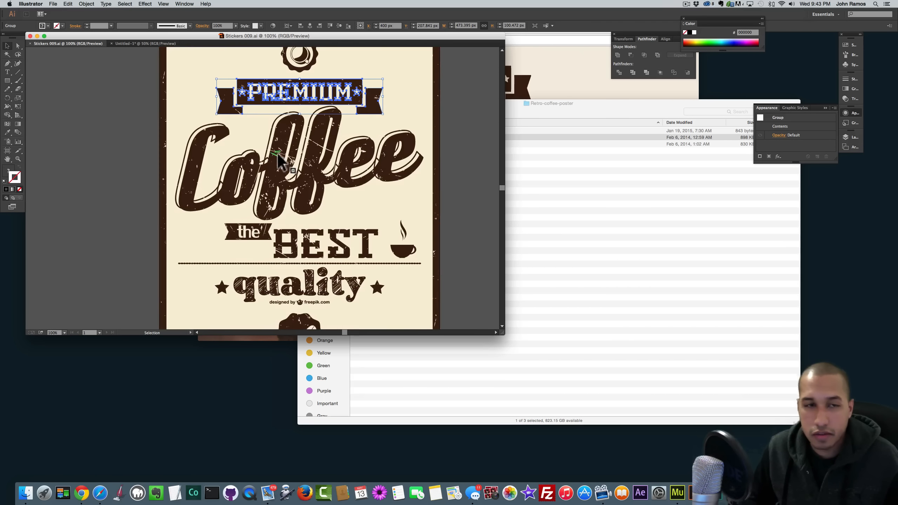
pyautogui.click(288, 166)
pyautogui.click(465, 210)
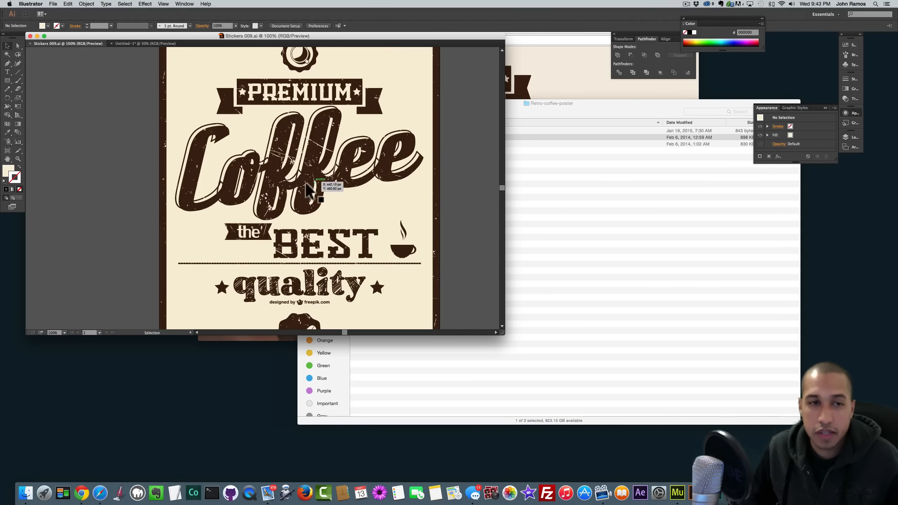
pyautogui.click(287, 194)
pyautogui.click(258, 235)
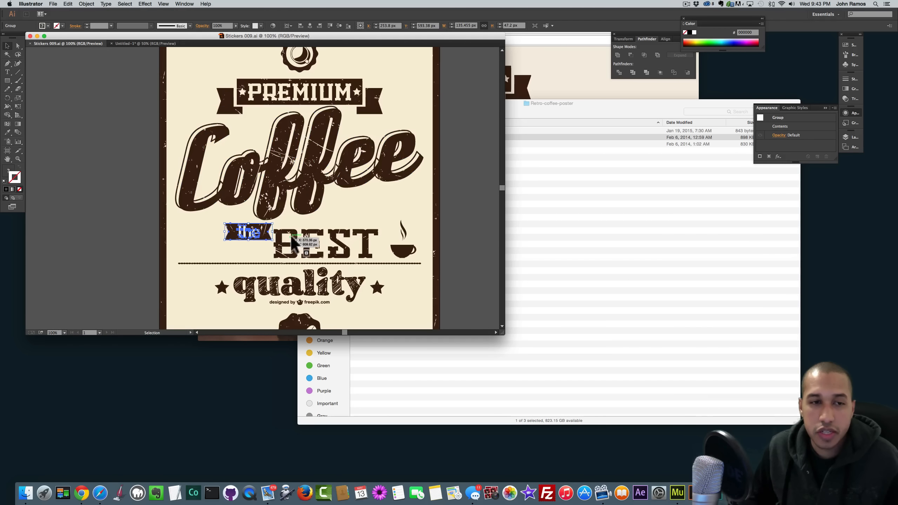
pyautogui.click(321, 252)
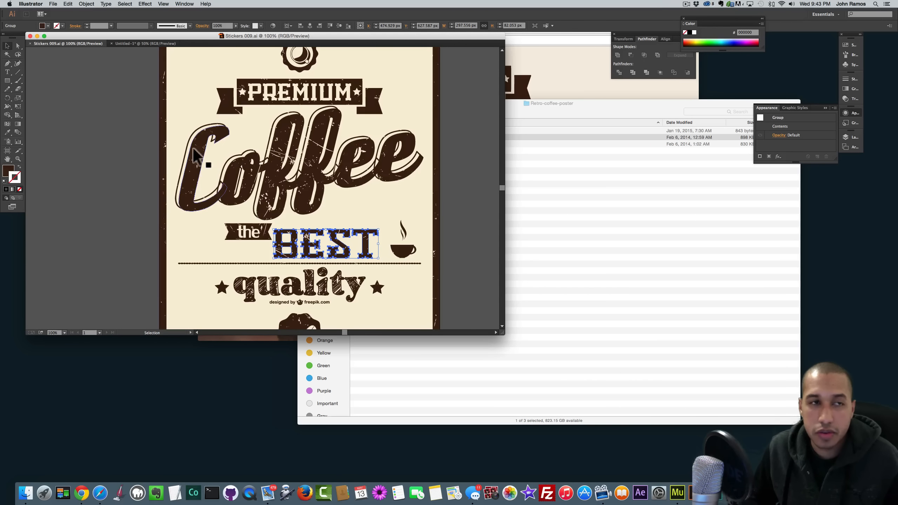
pyautogui.click(119, 43)
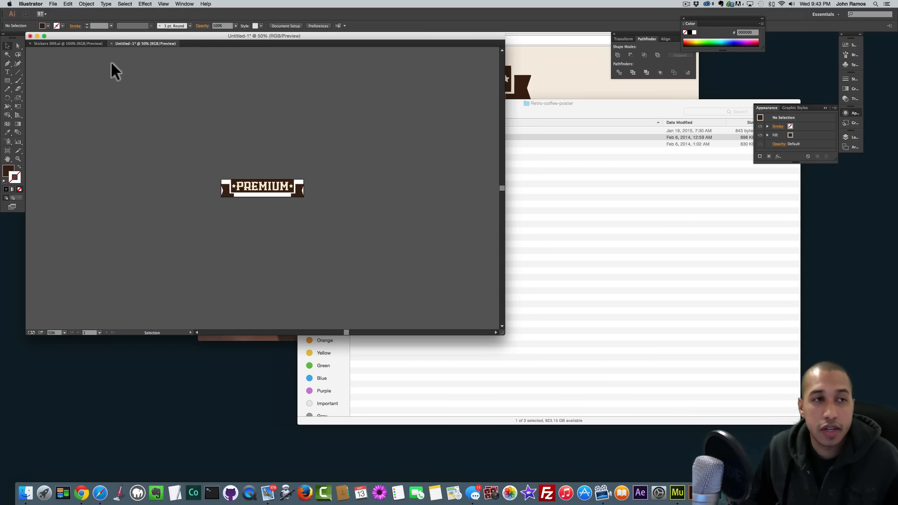
pyautogui.click(88, 45)
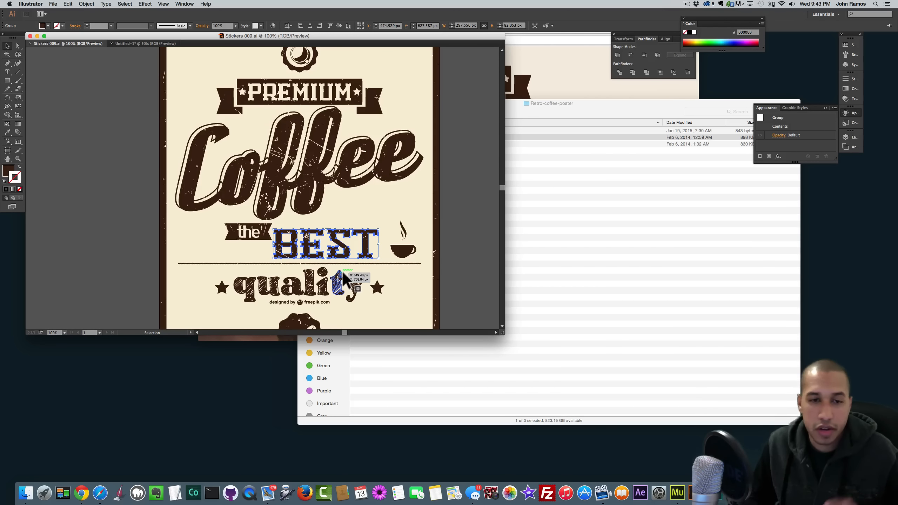
pyautogui.click(154, 44)
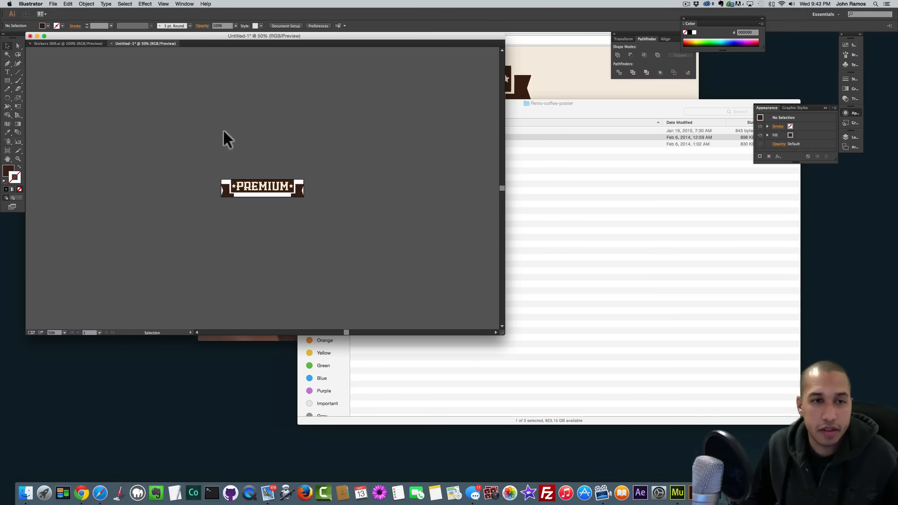
pyautogui.press('super+a')
pyautogui.click(86, 3)
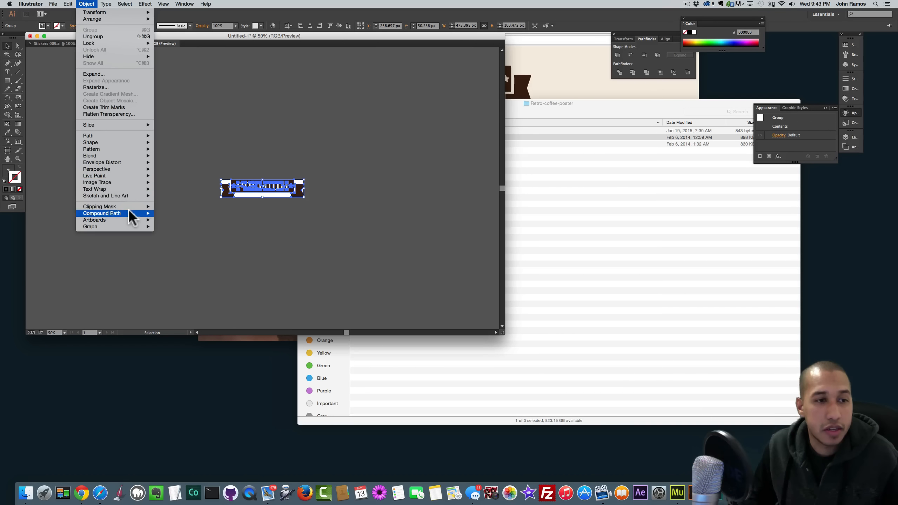
pyautogui.moveTo(126, 220)
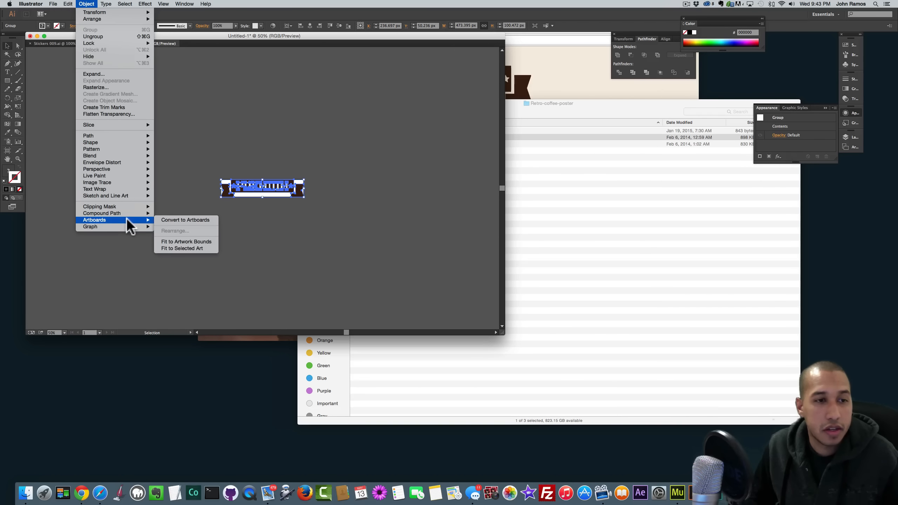
pyautogui.click(178, 177)
pyautogui.click(89, 43)
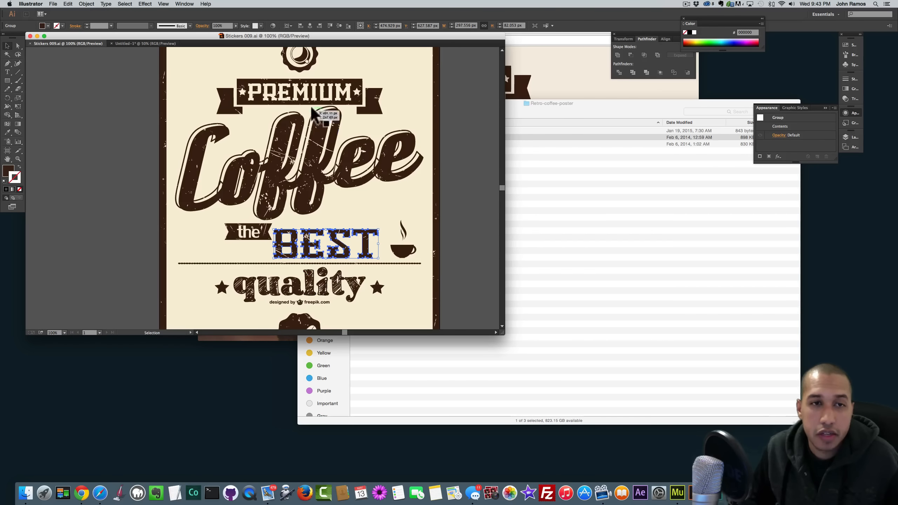
pyautogui.scroll(1, 300, 101)
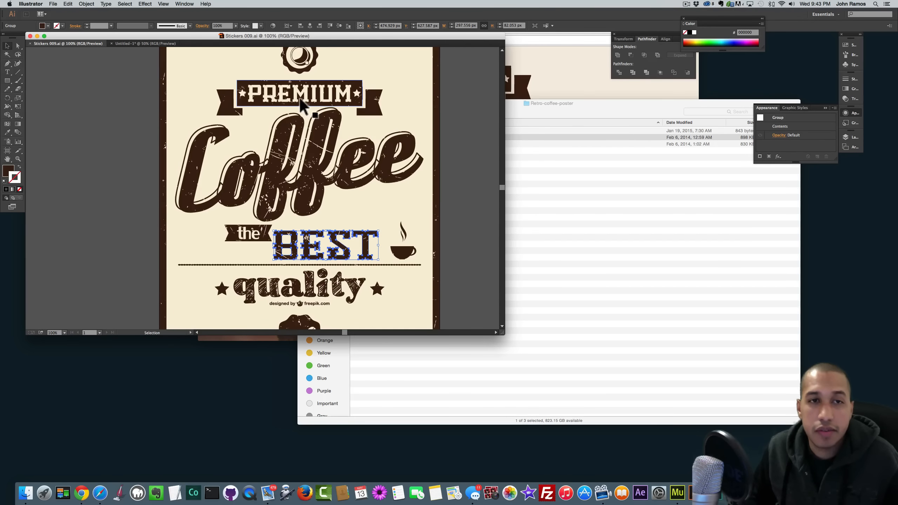
pyautogui.click(351, 90)
pyautogui.click(317, 145)
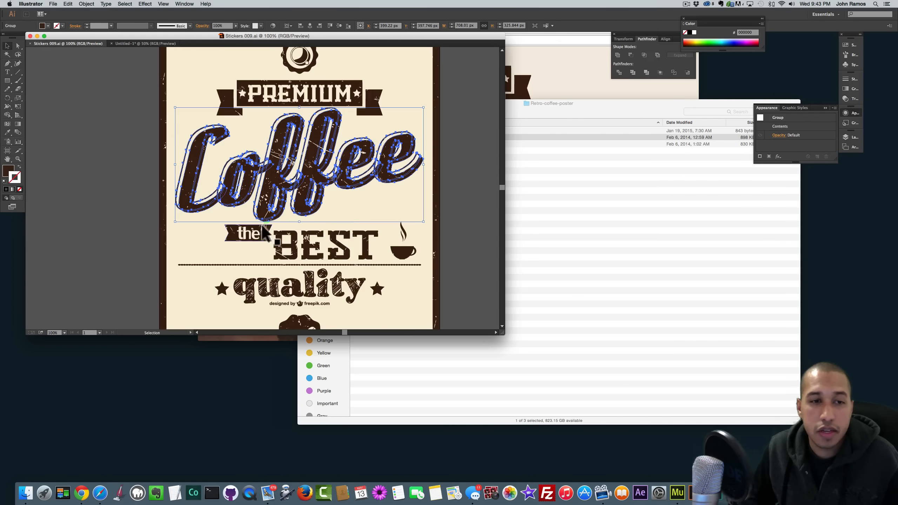
pyautogui.click(299, 251)
pyautogui.click(380, 232)
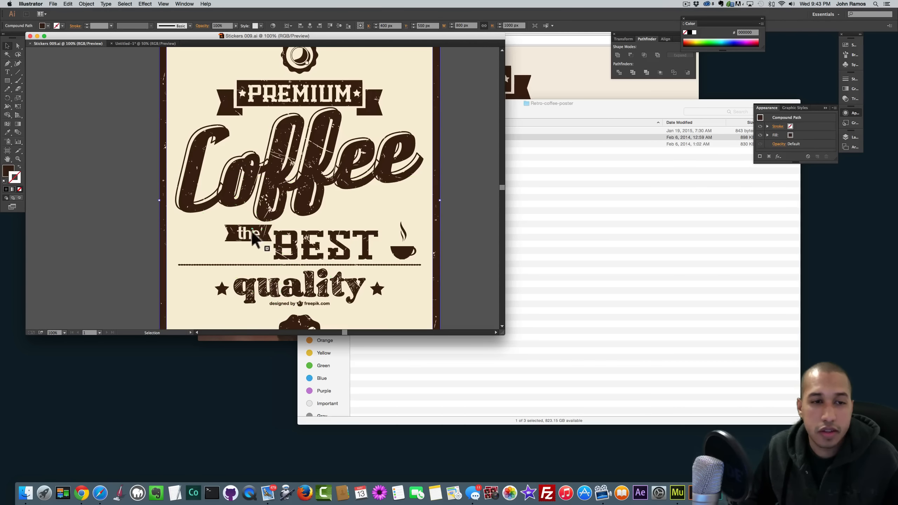
pyautogui.click(251, 232)
pyautogui.click(297, 236)
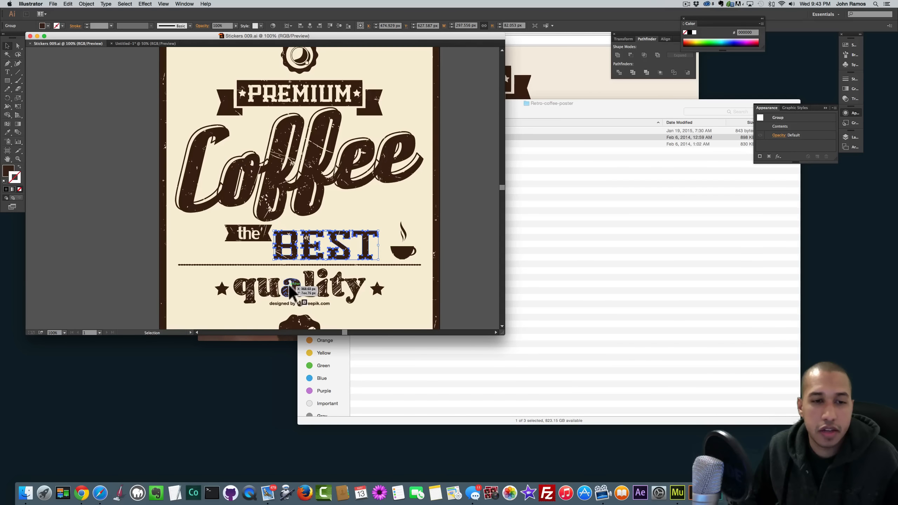
pyautogui.click(289, 286)
pyautogui.keyDown('shift'); pyautogui.click(376, 289); pyautogui.keyUp('shift')
pyautogui.keyDown('shift'); pyautogui.click(222, 289); pyautogui.keyUp('shift')
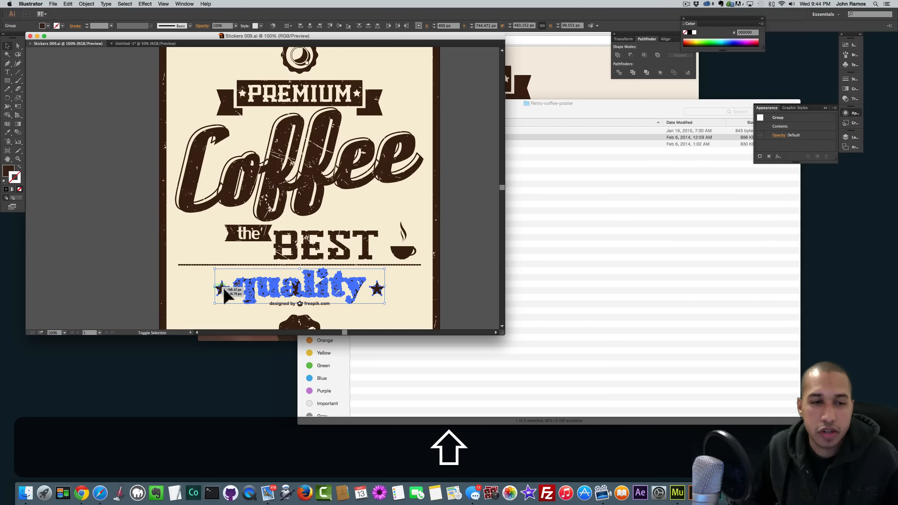
pyautogui.scroll(-4, 340, 293)
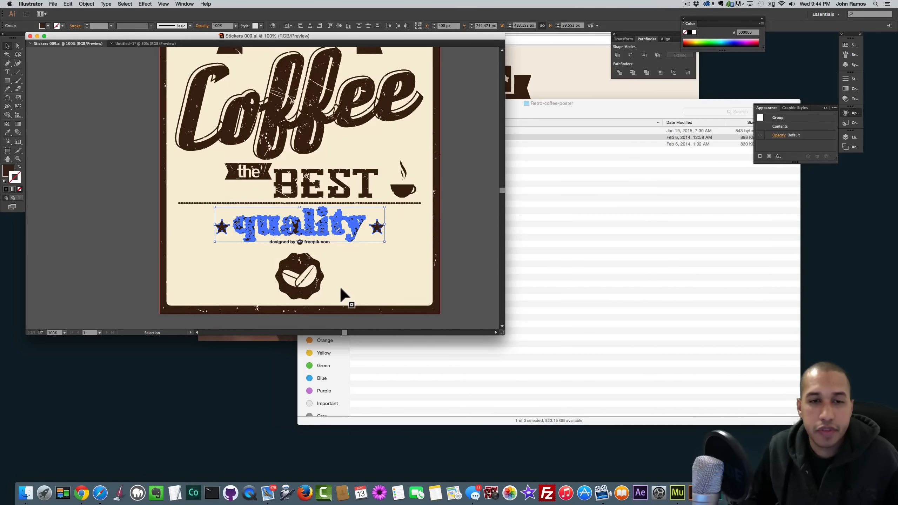
pyautogui.scroll(2, 341, 295)
pyautogui.scroll(7, 341, 293)
pyautogui.scroll(-7, 343, 294)
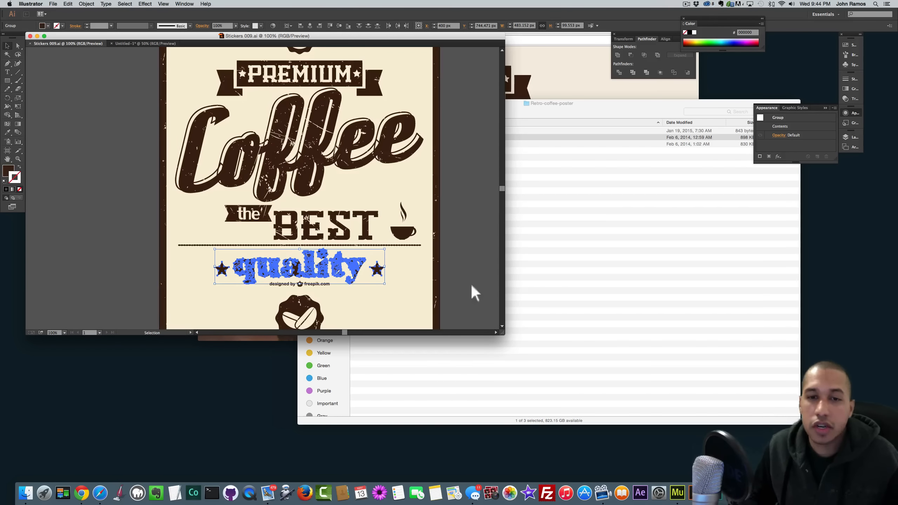
pyautogui.click(449, 283)
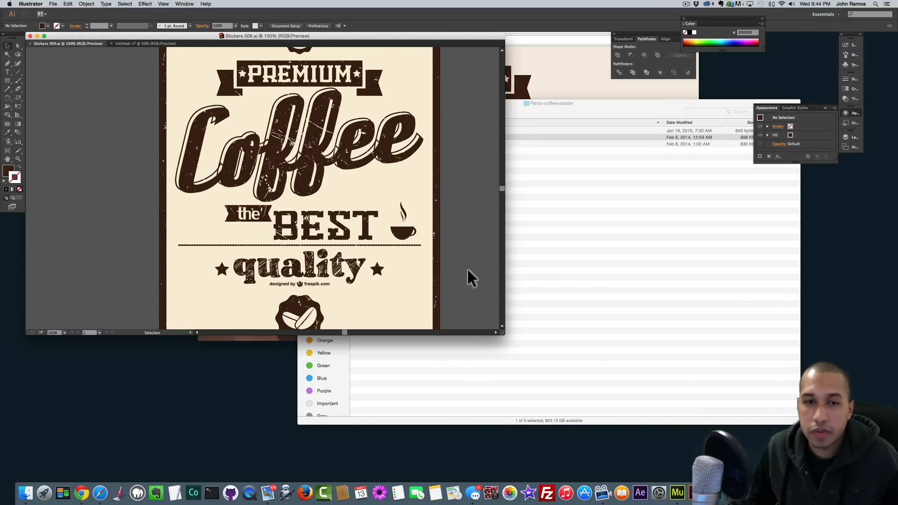
# - Launch Adobe Edge Animate CC from Finder's Applications folder in a new tab
pyautogui.click(561, 265)
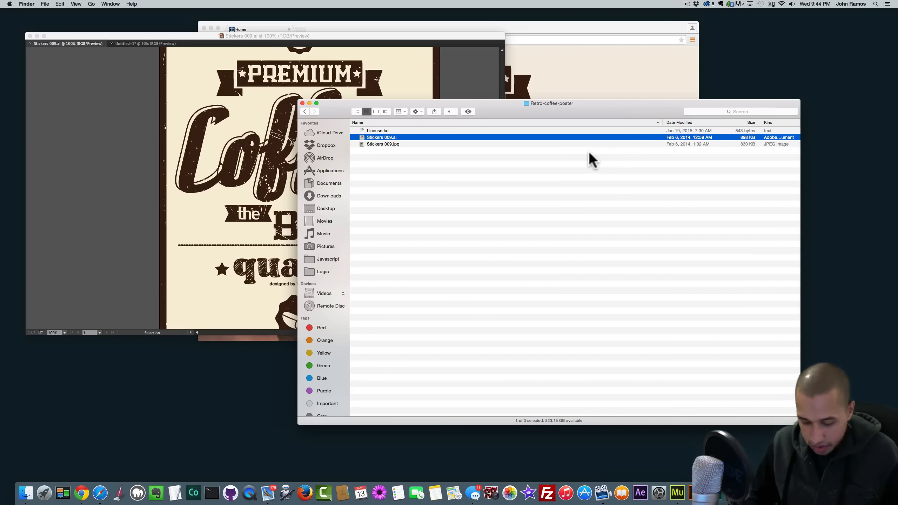
pyautogui.press('super+t')
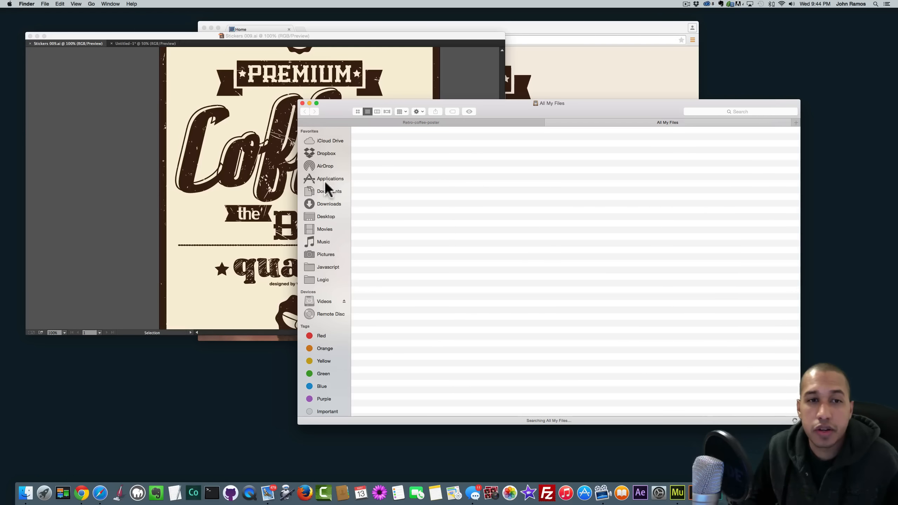
pyautogui.click(325, 177)
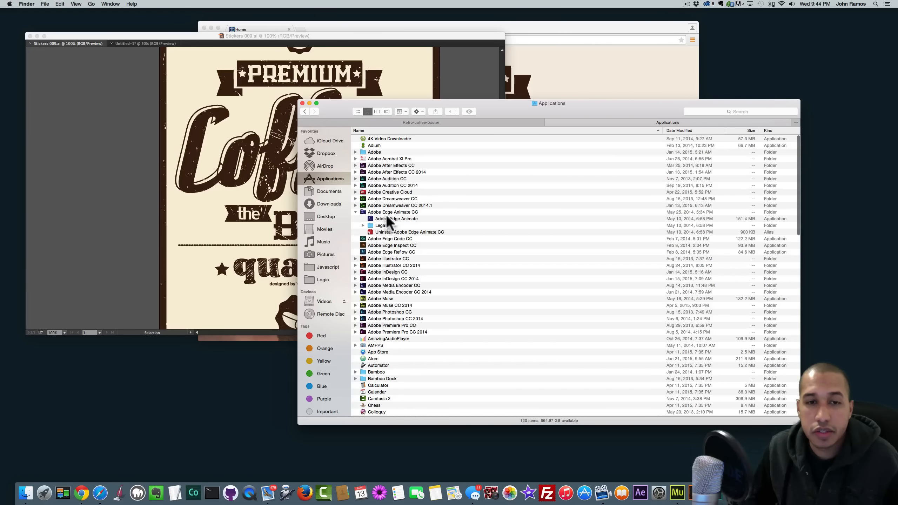
pyautogui.doubleClick(387, 216)
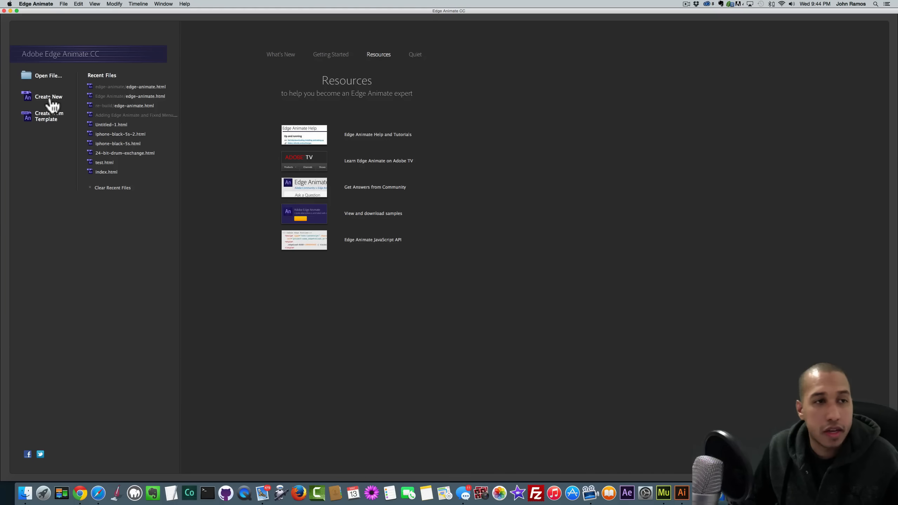
# - Create a new blank composition and set the stage width to 960 and height to 650 px
pyautogui.click(48, 99)
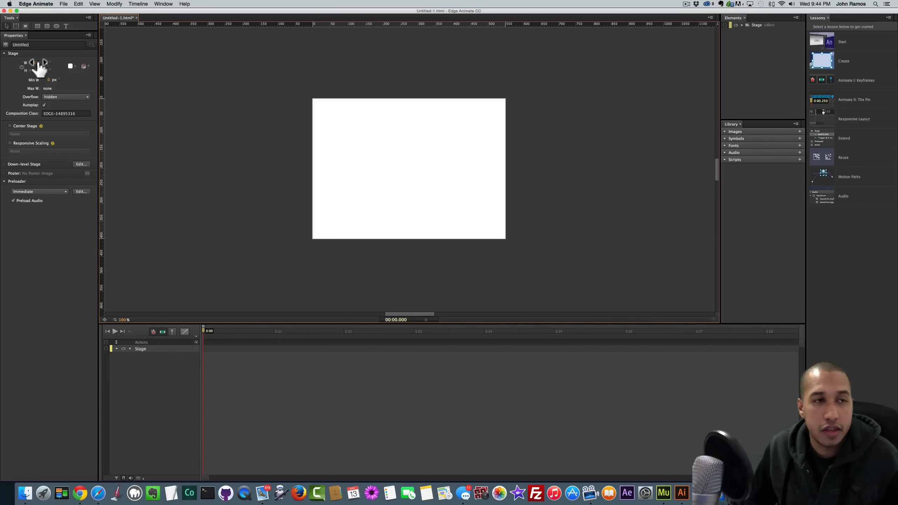
pyautogui.click(38, 62)
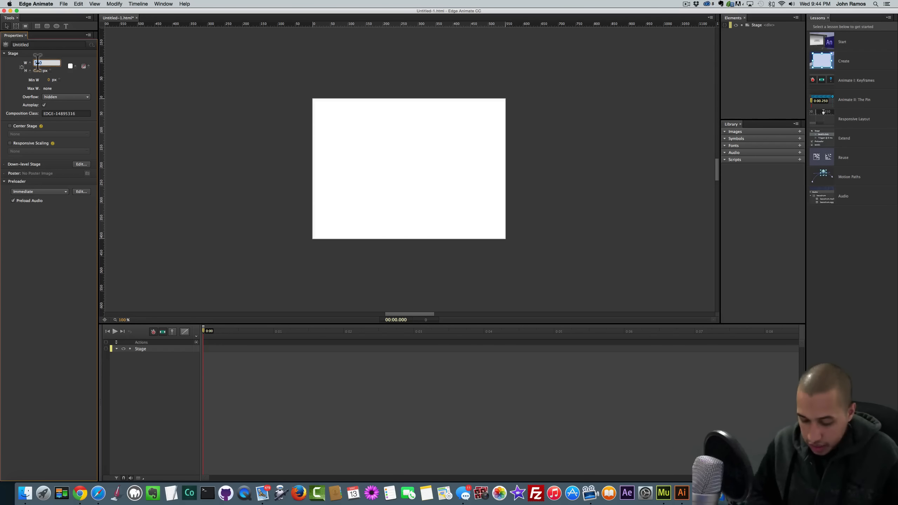
pyautogui.write('960')
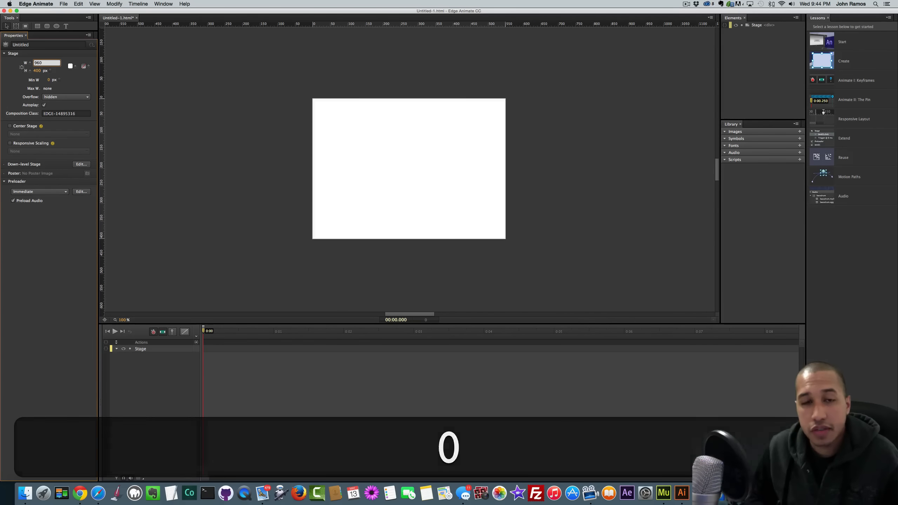
pyautogui.press('Return')
pyautogui.click(39, 70)
pyautogui.write('50')
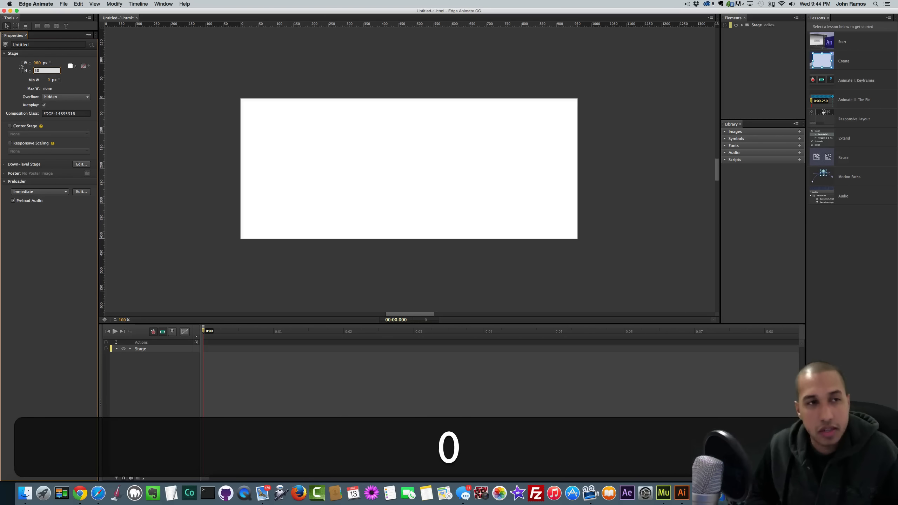
pyautogui.press('BackSpace')
pyautogui.press('BackSpace')
pyautogui.write('650')
pyautogui.press('Return')
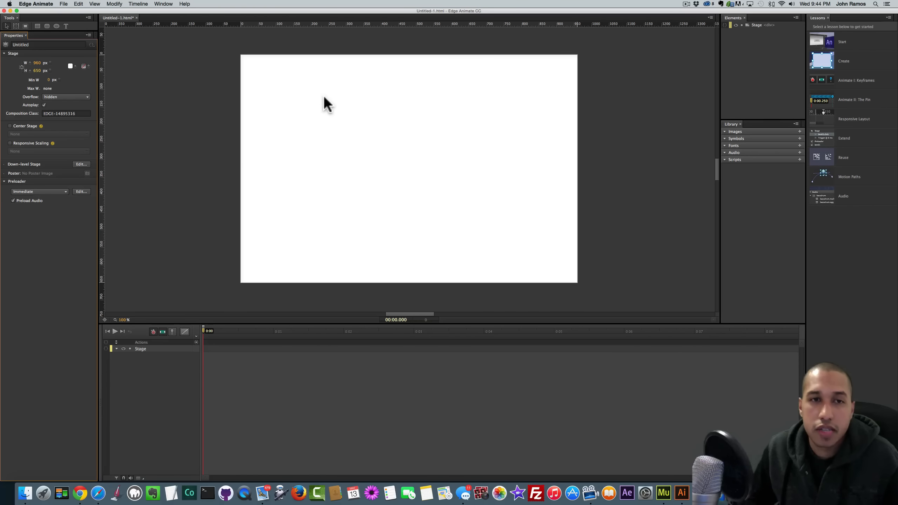
pyautogui.click(178, 237)
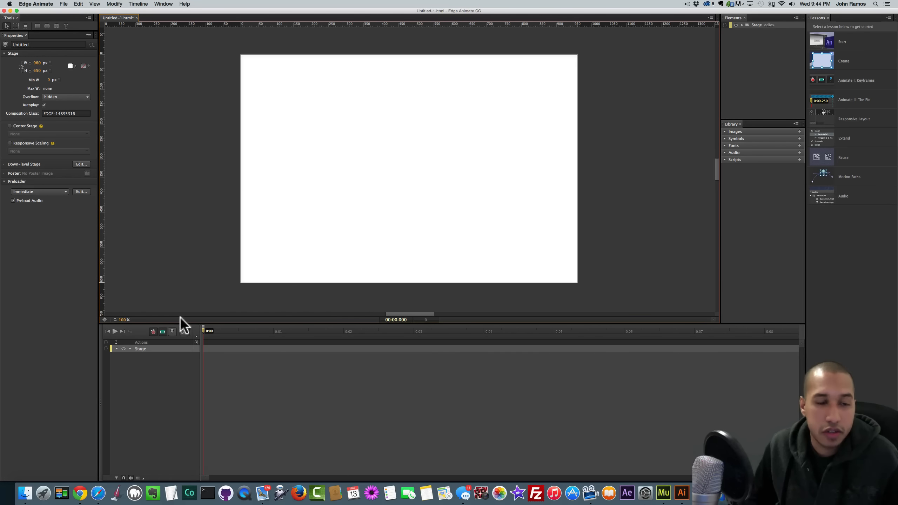
# - Select coffee-bean.png through coffee.png in the images folder and drag them onto the stage
pyautogui.click(25, 493)
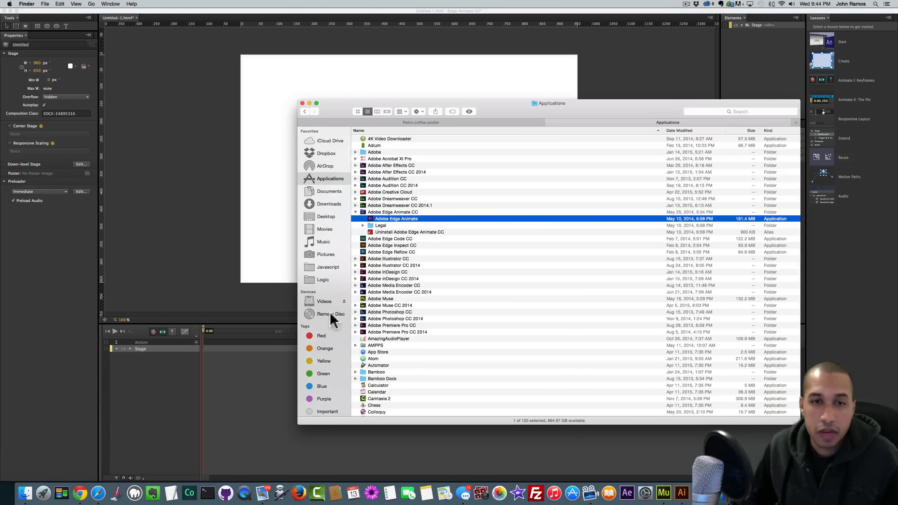
pyautogui.click(450, 123)
pyautogui.click(304, 111)
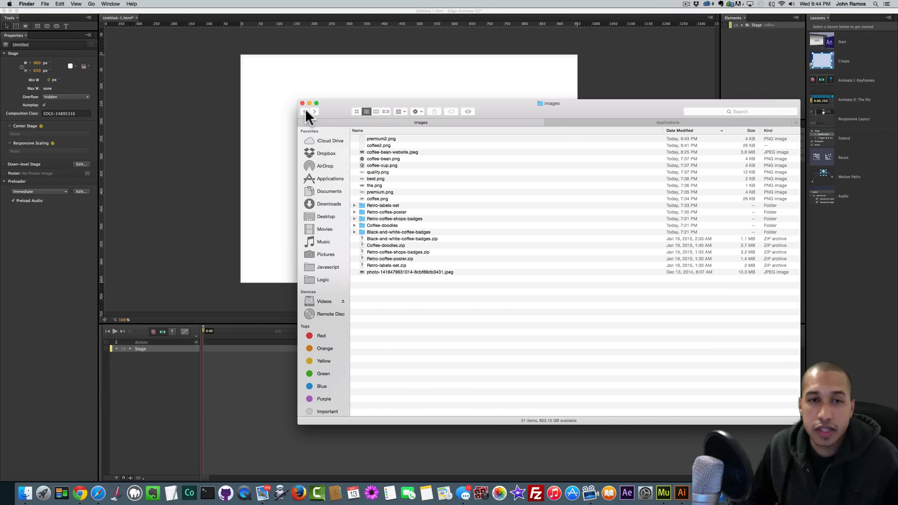
pyautogui.click(375, 153)
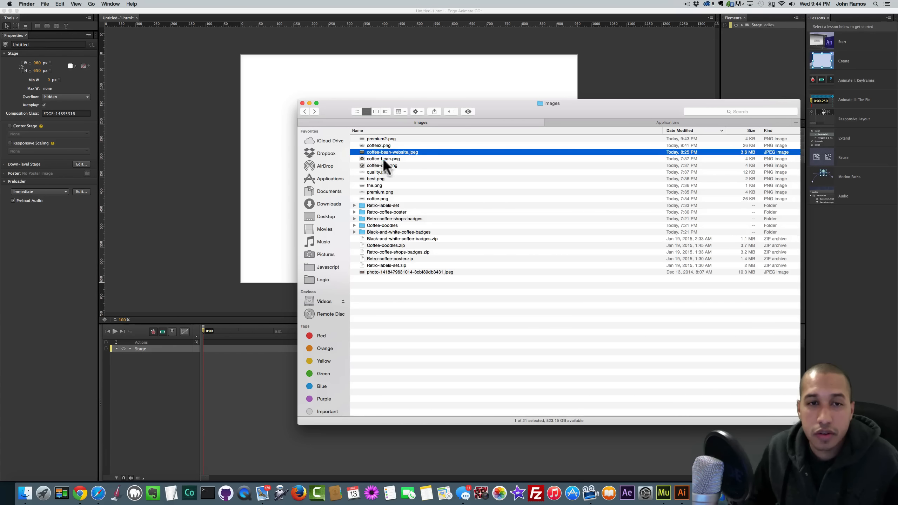
pyautogui.press('shift')
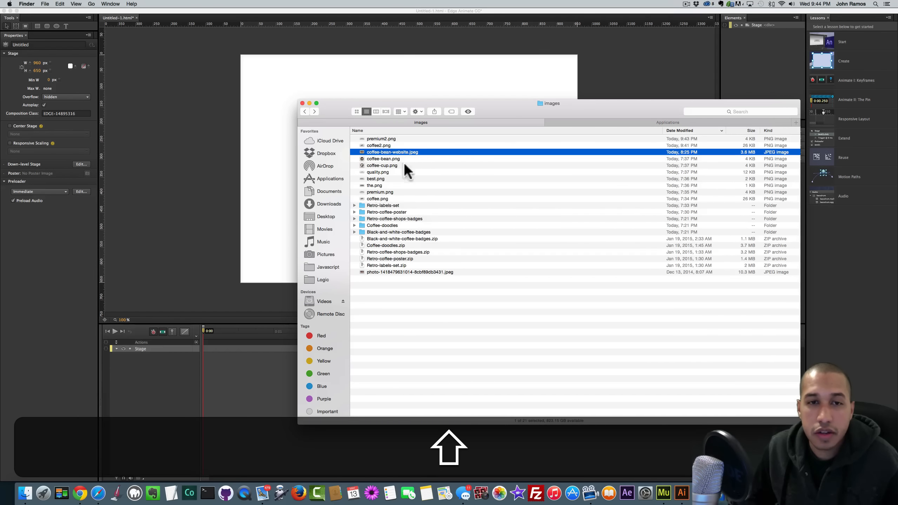
pyautogui.click(385, 159)
pyautogui.keyDown('shift'); pyautogui.click(377, 196); pyautogui.keyUp('shift')
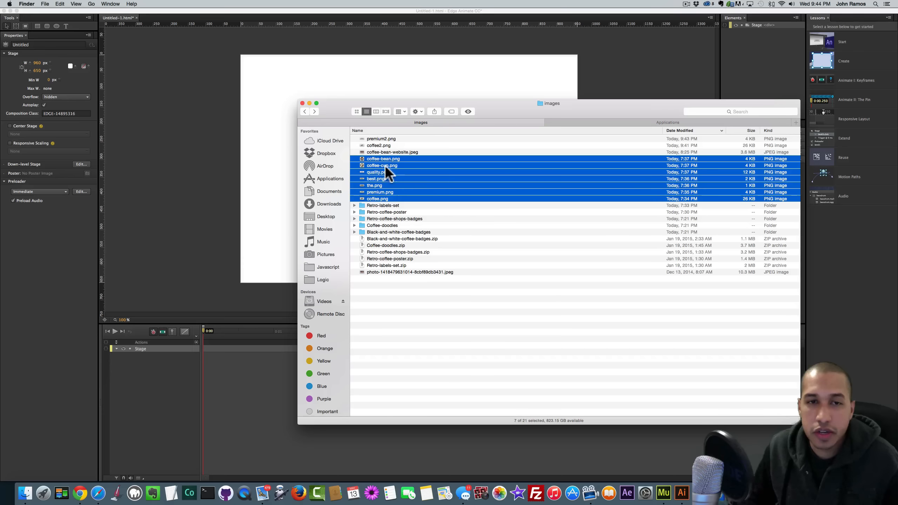
pyautogui.click(495, 211)
pyautogui.click(386, 198)
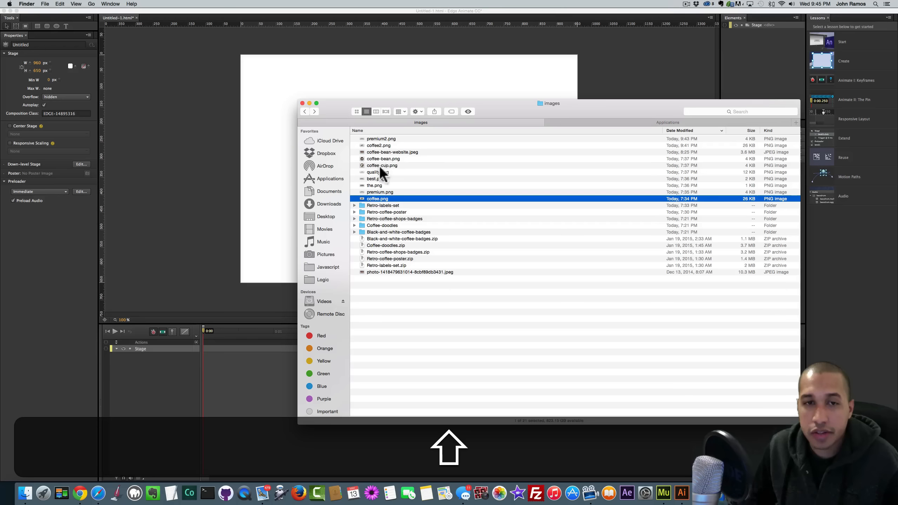
pyautogui.keyDown('shift'); pyautogui.click(379, 159); pyautogui.keyUp('shift')
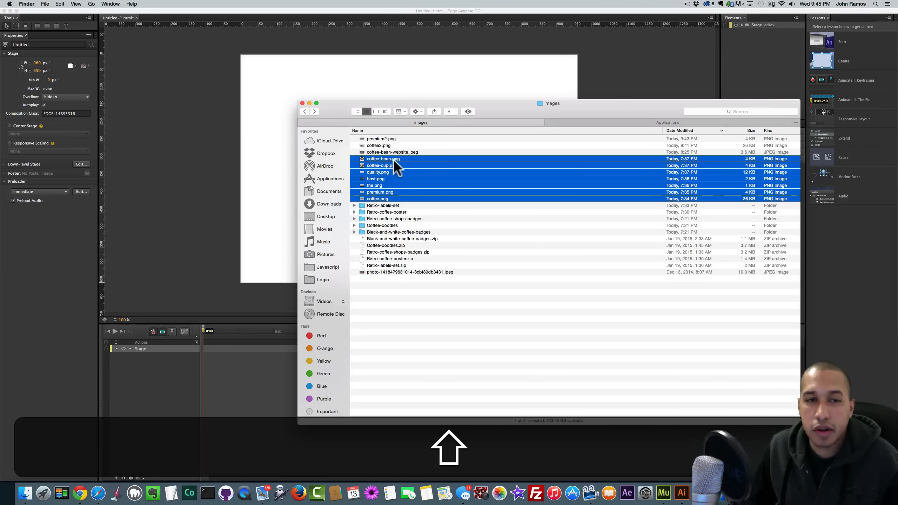
pyautogui.moveTo(393, 159); pyautogui.dragTo(195, 140)
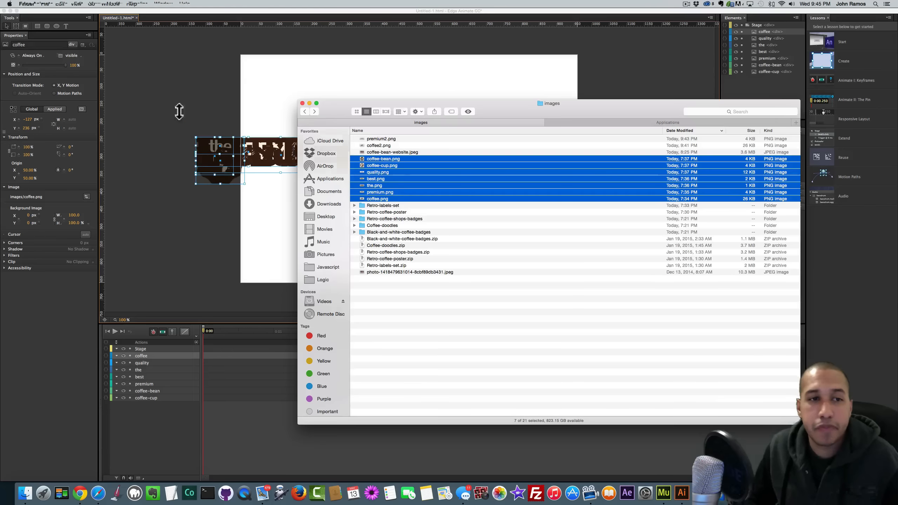
# - Move the imported images aside and drag the Coffee title to the stage centre
pyautogui.click(179, 111)
pyautogui.moveTo(319, 162); pyautogui.dragTo(192, 88)
pyautogui.click(206, 74)
pyautogui.click(208, 157)
pyautogui.moveTo(179, 158); pyautogui.dragTo(395, 190)
# - Scale the Coffee lettering proportionally to about 465 × 221 px and recentre it on the stage
pyautogui.moveTo(463, 198); pyautogui.dragTo(463, 198)
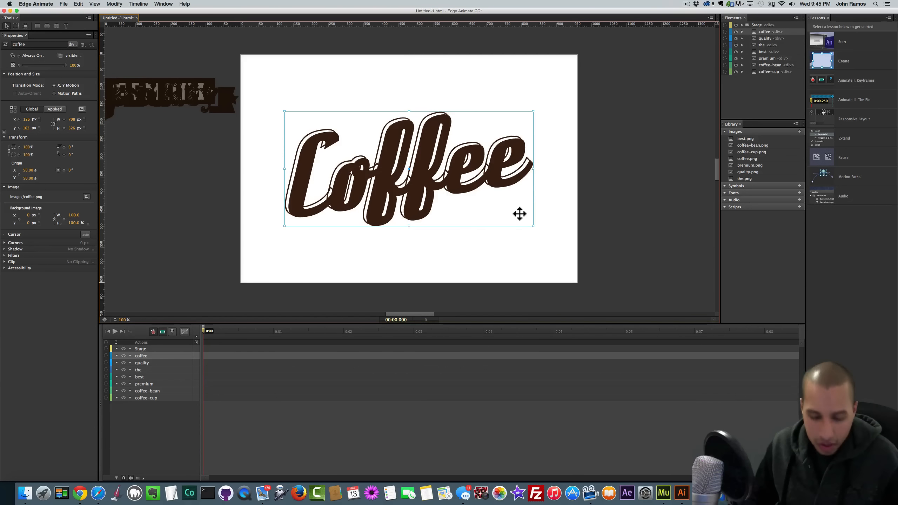
pyautogui.press('shift')
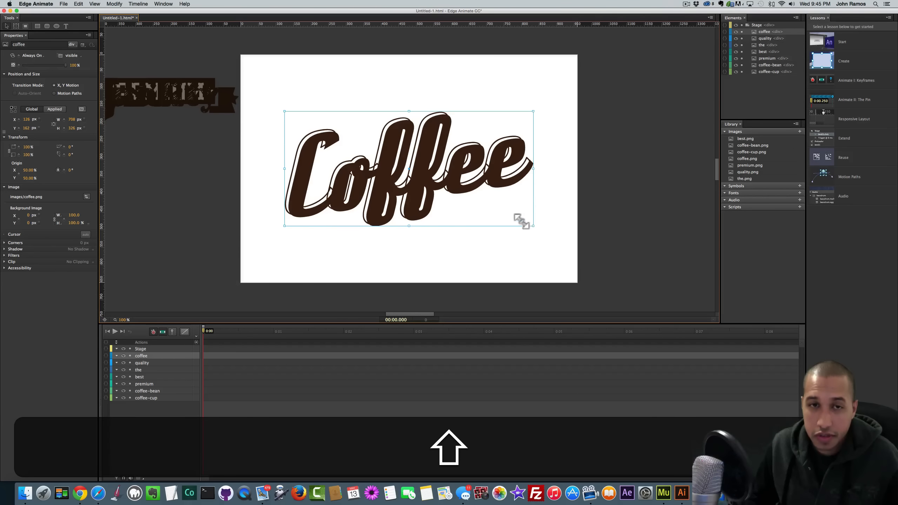
pyautogui.moveTo(522, 221); pyautogui.dragTo(508, 214)
pyautogui.moveTo(454, 196); pyautogui.dragTo(466, 201)
pyautogui.press('super+z')
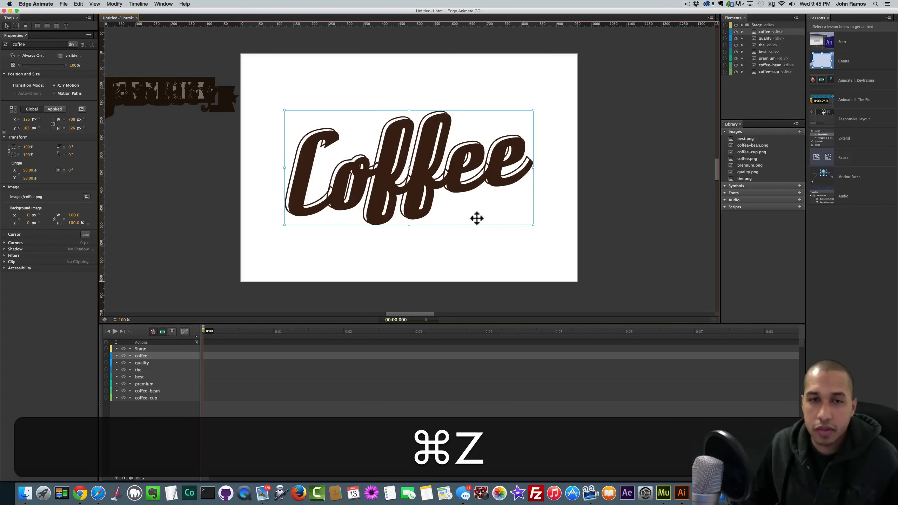
pyautogui.moveTo(532, 225); pyautogui.dragTo(529, 220)
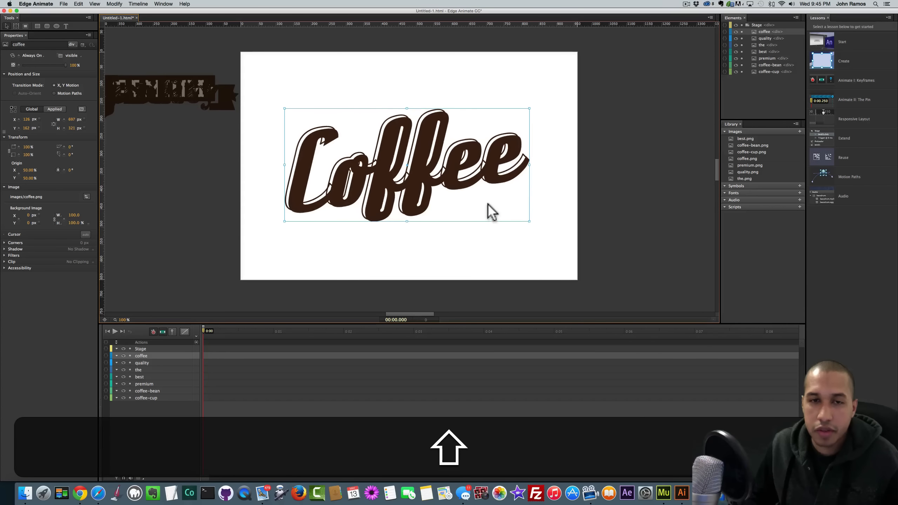
pyautogui.moveTo(455, 178)
pyautogui.mouseDown()
pyautogui.moveTo(463, 193)
pyautogui.moveTo(450, 183)
pyautogui.mouseUp()
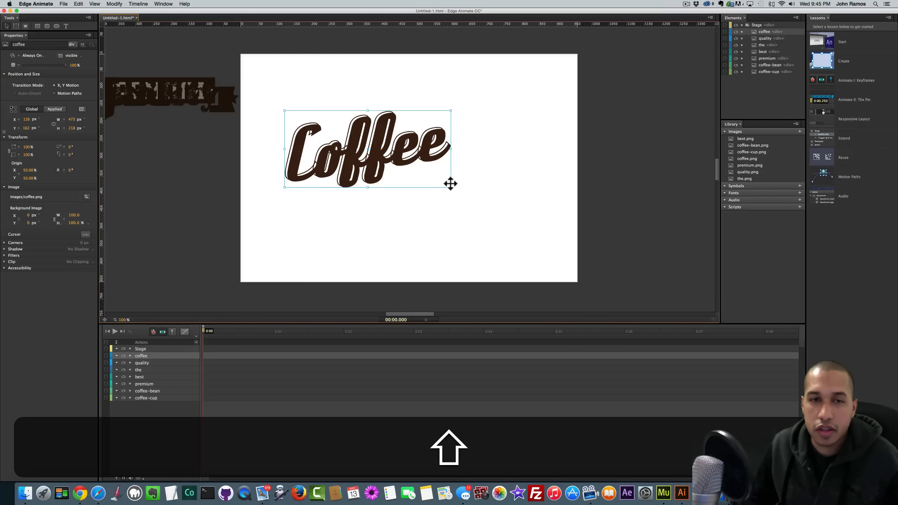
pyautogui.moveTo(370, 149); pyautogui.dragTo(412, 164)
pyautogui.moveTo(491, 203)
pyautogui.mouseDown()
pyautogui.moveTo(483, 197)
pyautogui.moveTo(488, 203)
pyautogui.mouseUp()
pyautogui.moveTo(443, 182)
pyautogui.mouseDown()
pyautogui.moveTo(453, 183)
pyautogui.moveTo(434, 185)
pyautogui.mouseUp()
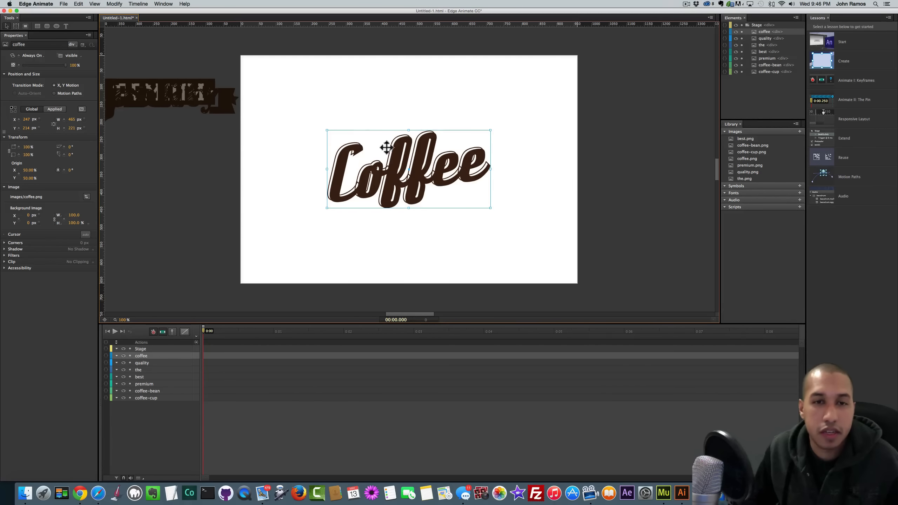
pyautogui.click(268, 130)
# - Move the quality image to the stage's bottom edge and drag the premium image toward the top
pyautogui.click(196, 106)
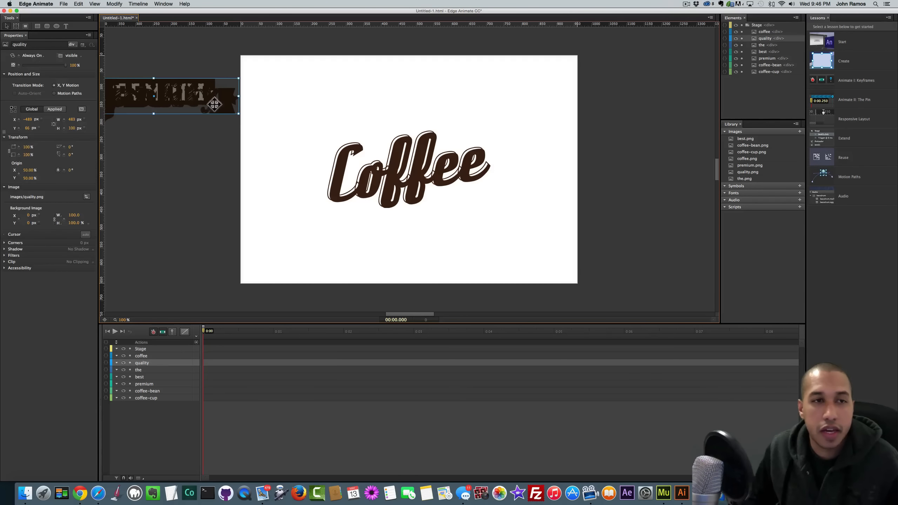
pyautogui.moveTo(214, 104); pyautogui.dragTo(421, 296)
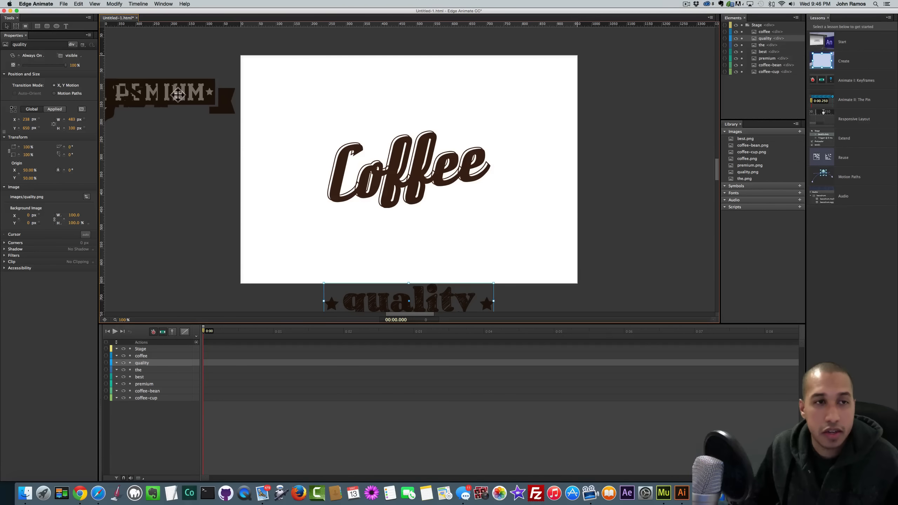
pyautogui.click(189, 89)
pyautogui.moveTo(173, 96); pyautogui.dragTo(422, 35)
# - Place the BEST lettering on the stage below Coffee, undoing an accidental move of the Coffee title
pyautogui.scroll(3, 417, 53)
pyautogui.moveTo(134, 123); pyautogui.dragTo(403, 205)
pyautogui.scroll(-2, 396, 198)
pyautogui.scroll(-4, 397, 177)
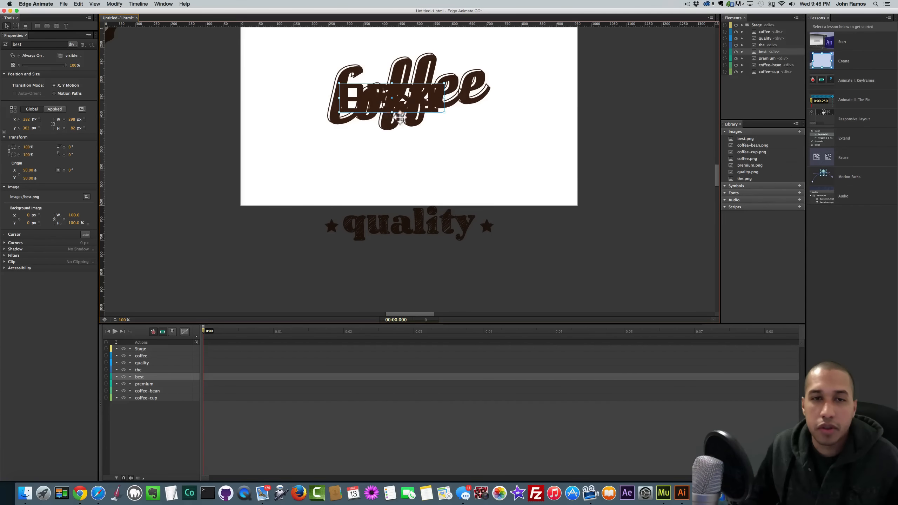
pyautogui.moveTo(349, 119); pyautogui.dragTo(513, 141)
pyautogui.press('cmd+z')
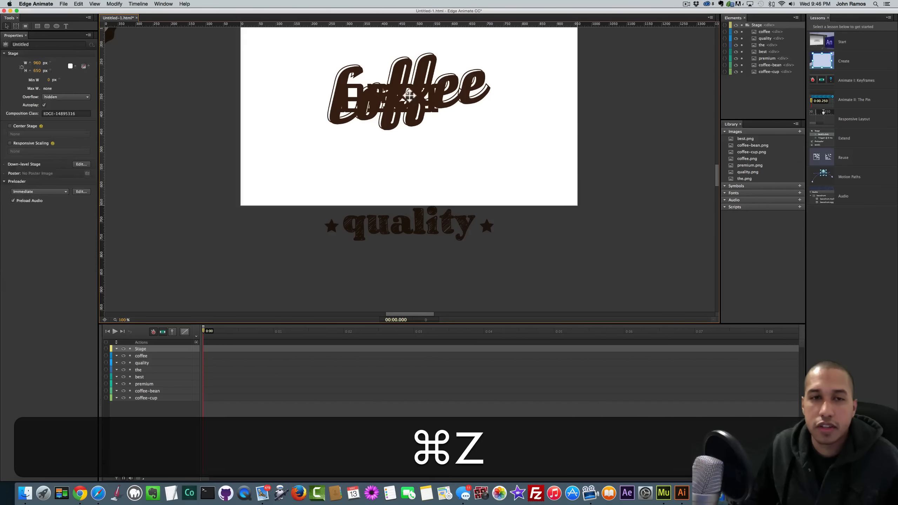
pyautogui.press('cmd+z')
pyautogui.scroll(3, 244, 84)
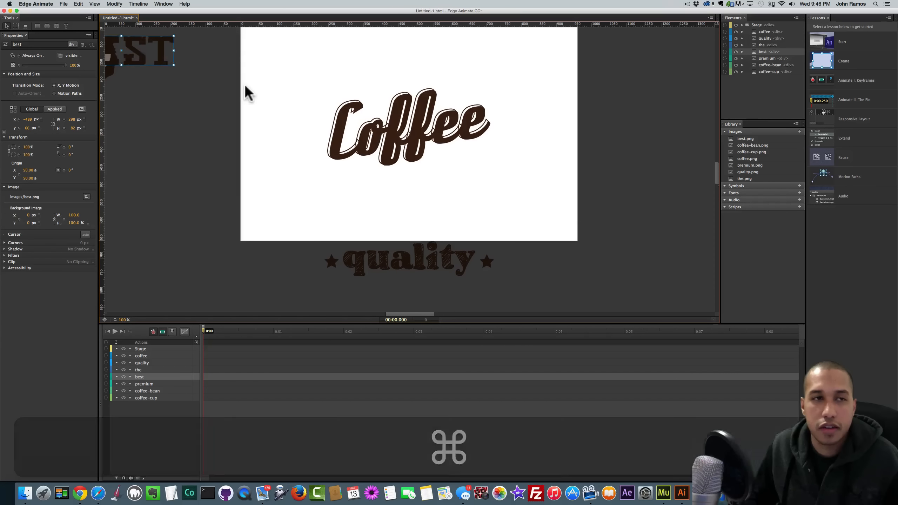
pyautogui.moveTo(130, 73); pyautogui.dragTo(466, 209)
pyautogui.scroll(3, 456, 212)
pyautogui.scroll(1, 454, 224)
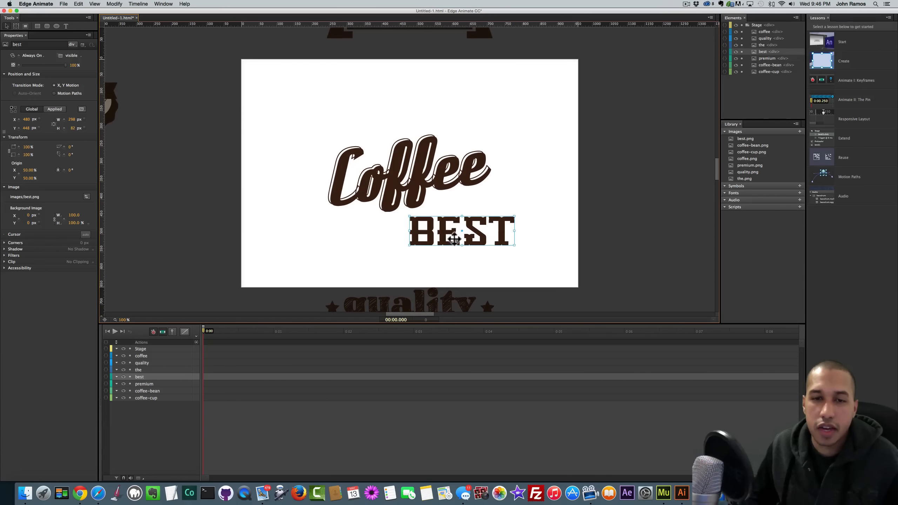
pyautogui.click(557, 206)
pyautogui.moveTo(438, 226); pyautogui.dragTo(433, 228)
# - Bring the 'the' banner onto the stage and line BEST up just to its right
pyautogui.moveTo(110, 90); pyautogui.dragTo(373, 226)
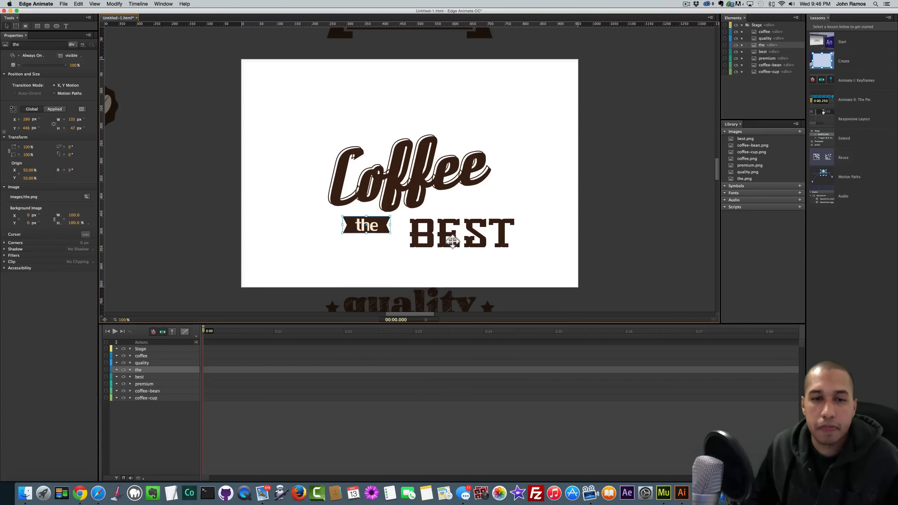
pyautogui.click(451, 235)
pyautogui.moveTo(452, 236); pyautogui.dragTo(418, 240)
pyautogui.click(378, 226)
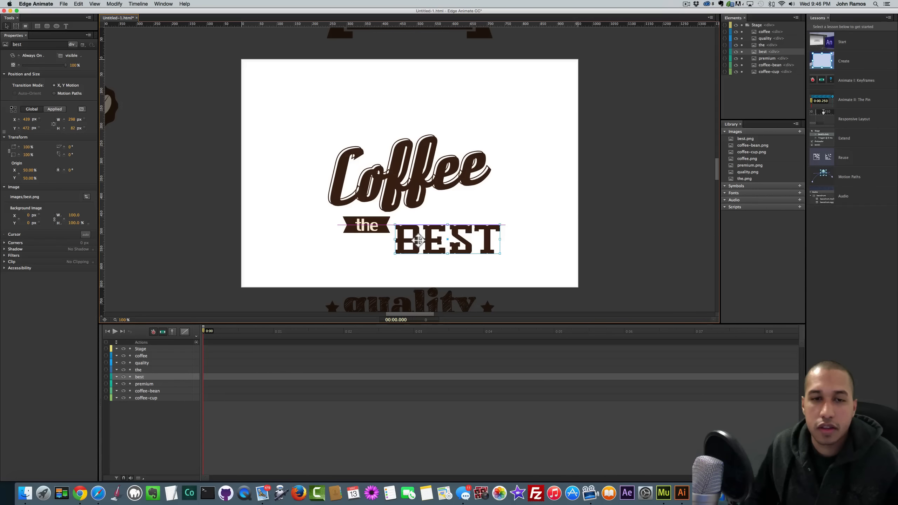
# - Delete the spare coffee-bean image from the composition
pyautogui.click(181, 175)
pyautogui.hscroll(-2, 150, 150)
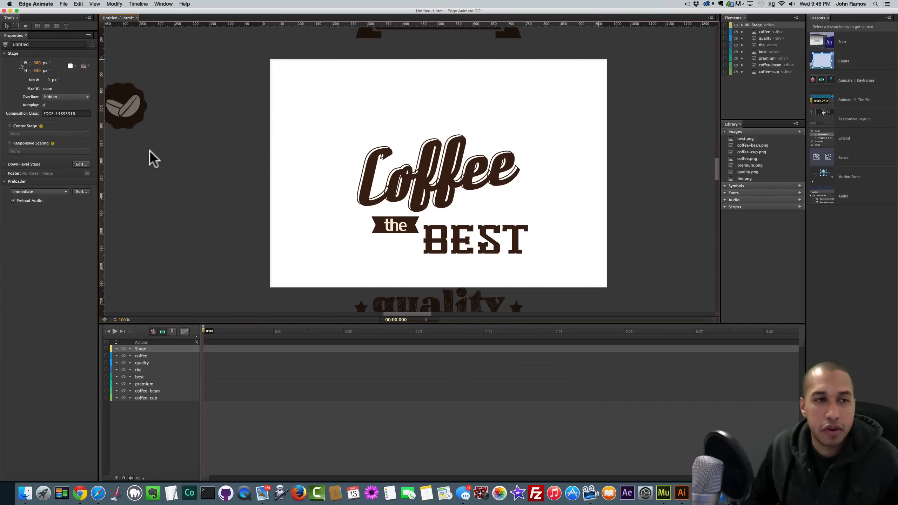
pyautogui.hscroll(-10, 156, 154)
pyautogui.click(254, 111)
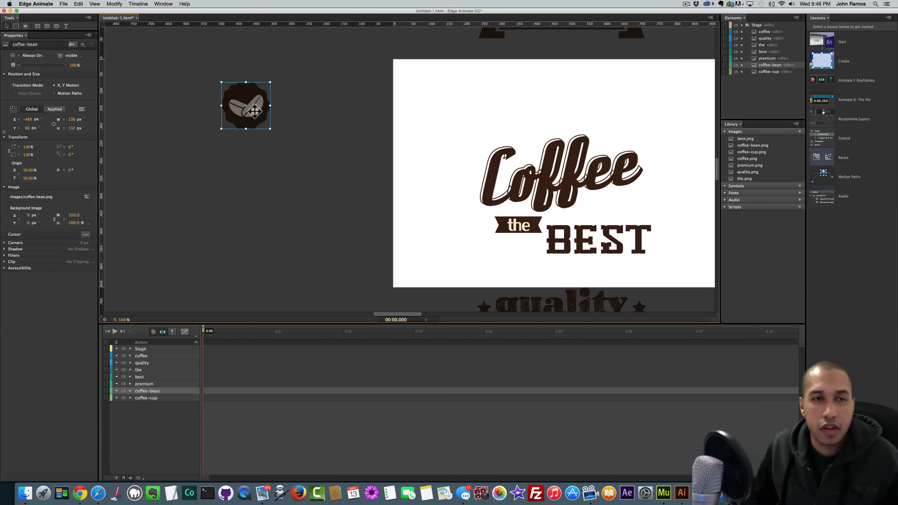
pyautogui.press('BackSpace')
# - Place the coffee-cup badge left of Coffee, PREMIUM above it, and quality at the stage bottom
pyautogui.scroll(4, 307, 129)
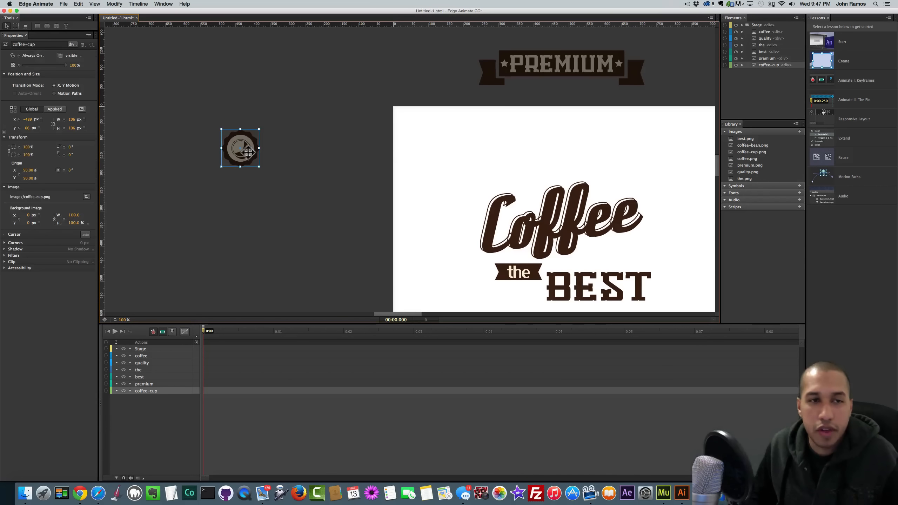
pyautogui.moveTo(248, 151); pyautogui.dragTo(450, 224)
pyautogui.moveTo(570, 67); pyautogui.dragTo(573, 162)
pyautogui.click(563, 80)
pyautogui.scroll(-3, 564, 130)
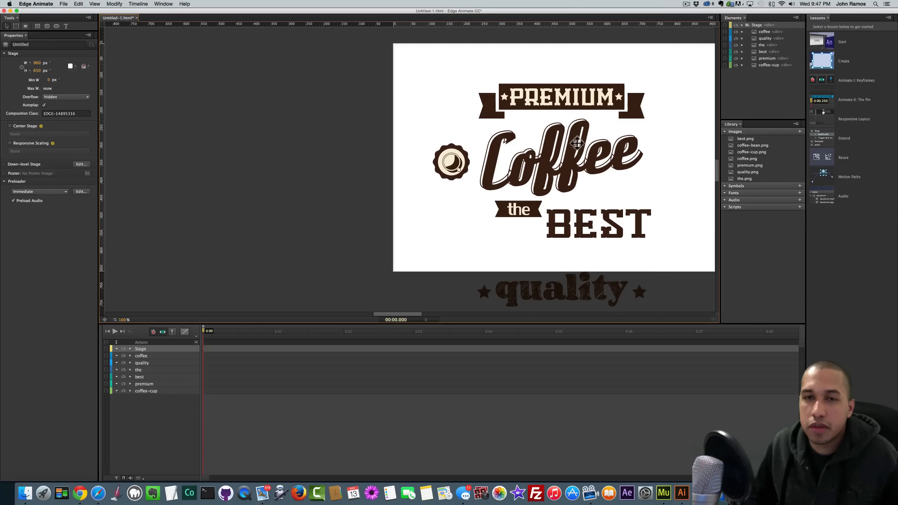
pyautogui.click(574, 289)
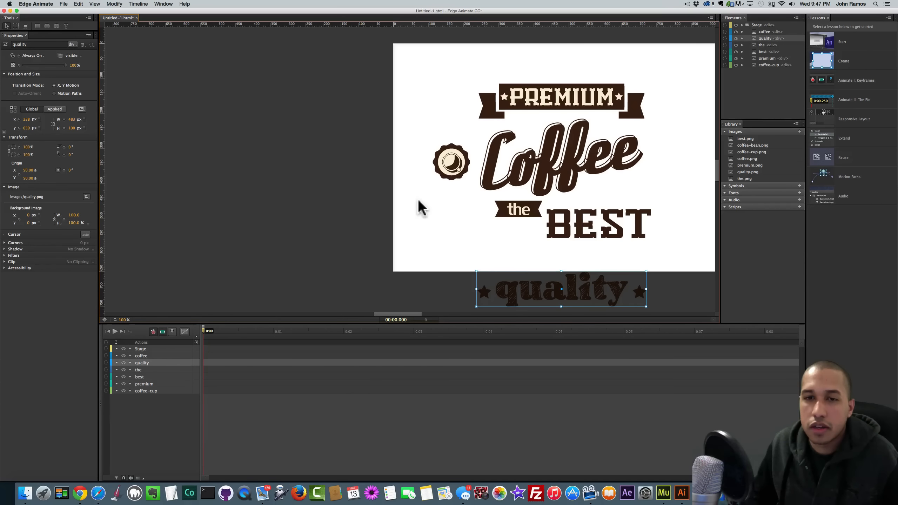
pyautogui.moveTo(558, 292); pyautogui.dragTo(558, 262)
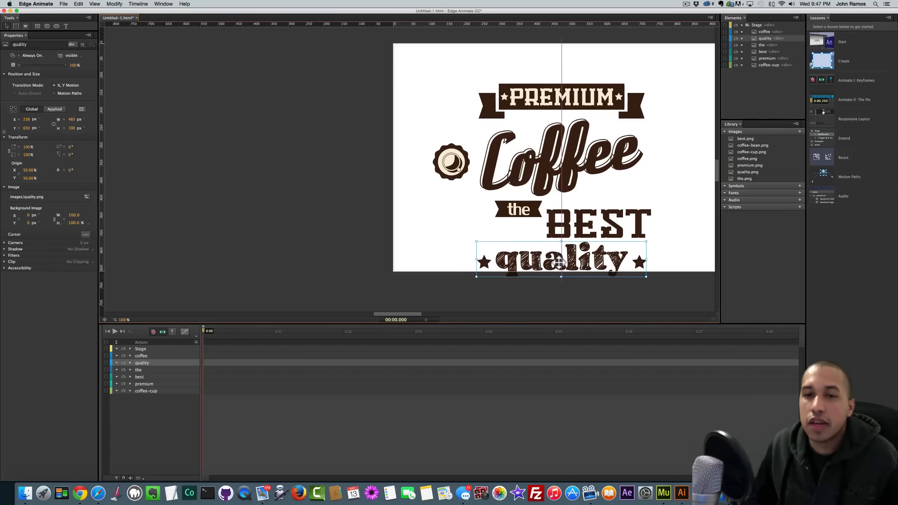
# - Shift all six poster images straight up together and centre quality beneath BEST
pyautogui.hscroll(5, 453, 141)
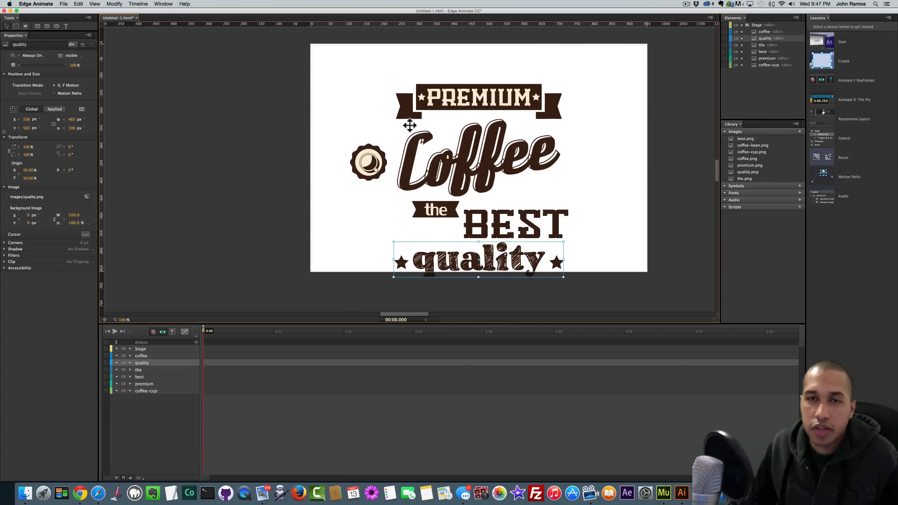
pyautogui.moveTo(255, 74); pyautogui.dragTo(531, 267)
pyautogui.moveTo(420, 104); pyautogui.dragTo(418, 73)
pyautogui.click(425, 237)
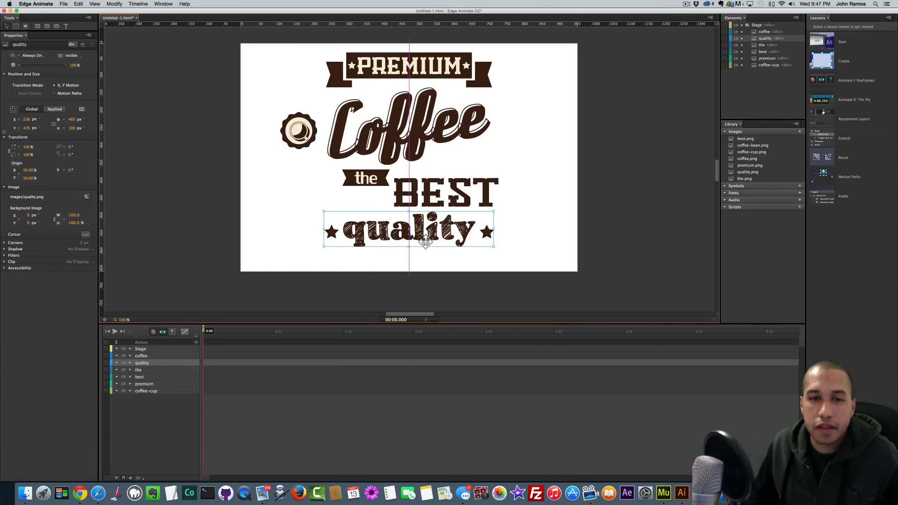
pyautogui.moveTo(423, 243); pyautogui.dragTo(432, 241)
pyautogui.click(452, 273)
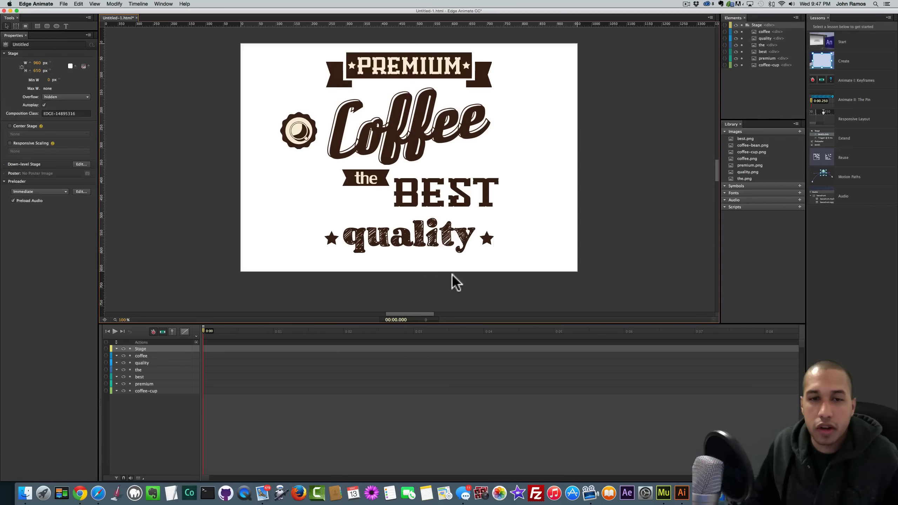
pyautogui.moveTo(422, 124); pyautogui.dragTo(415, 149)
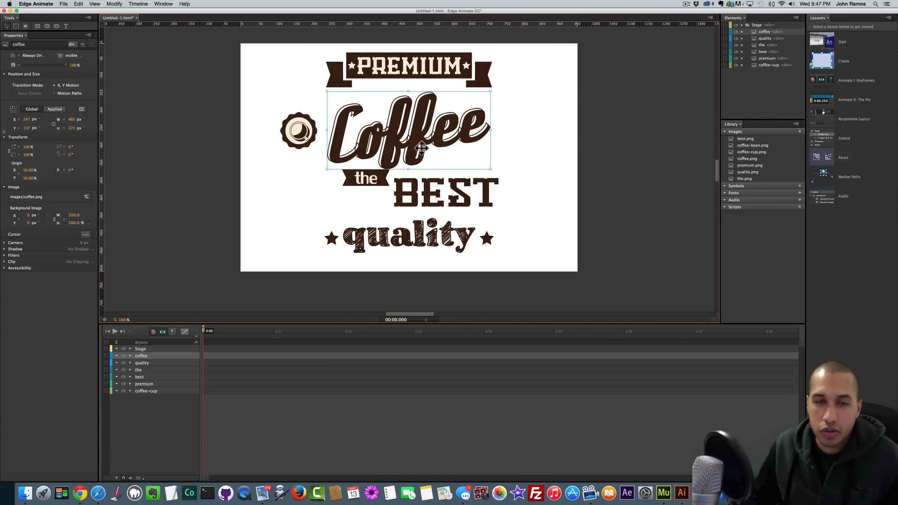
pyautogui.moveTo(417, 151); pyautogui.dragTo(434, 149)
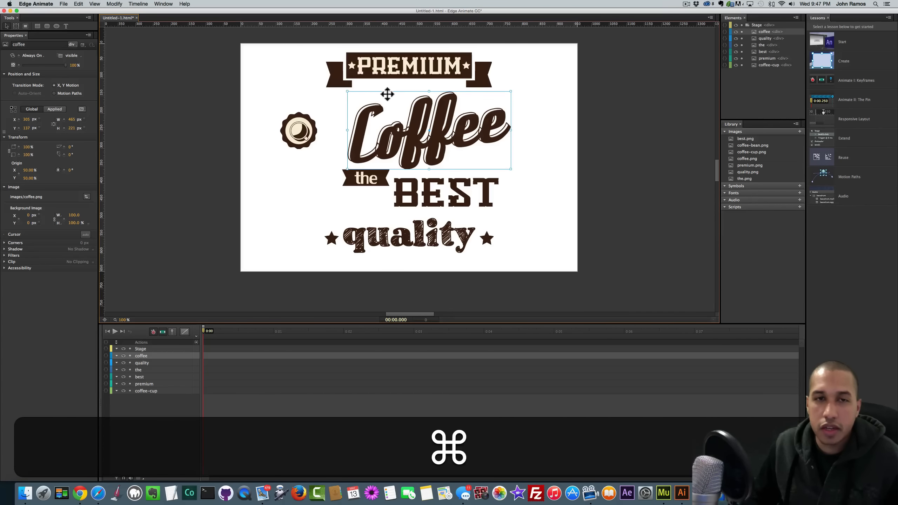
pyautogui.press('cmd+z')
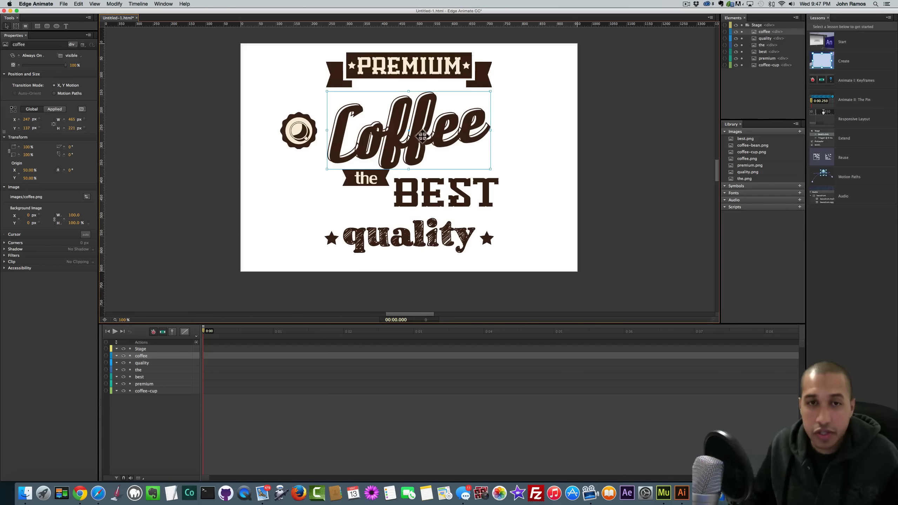
# - Select the 'the' banner and BEST together and nudge them down and back up
pyautogui.click(509, 154)
pyautogui.click(421, 142)
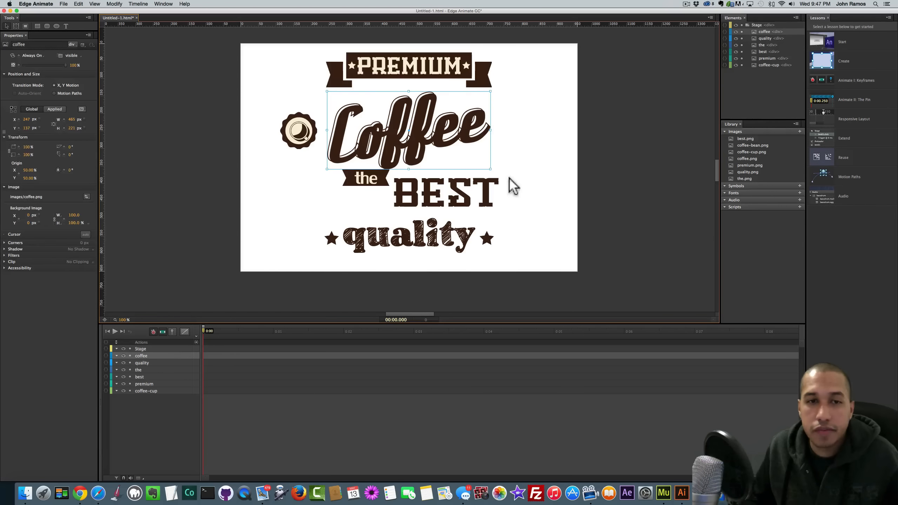
pyautogui.click(508, 185)
pyautogui.click(426, 195)
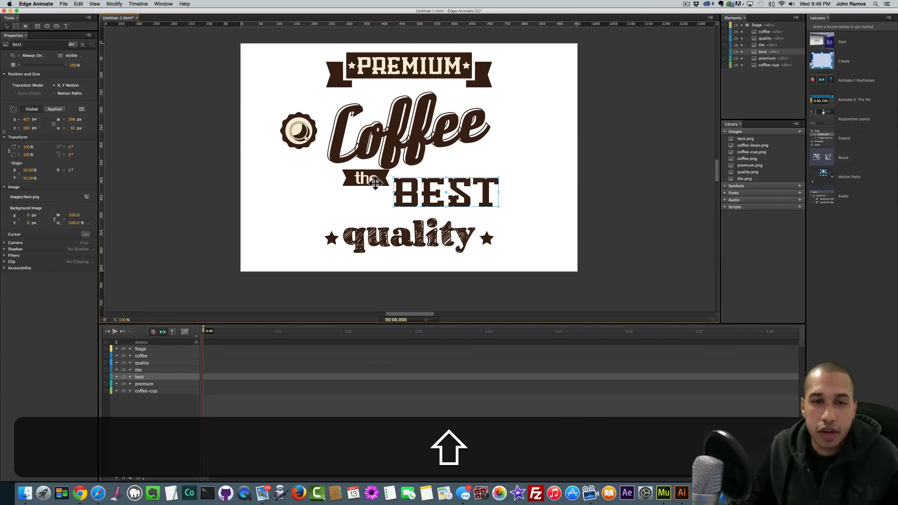
pyautogui.keyDown('shift'); pyautogui.click(375, 182); pyautogui.keyUp('shift')
pyautogui.hotkey('shift', 'Down')
pyautogui.hotkey('shift', 'Down')
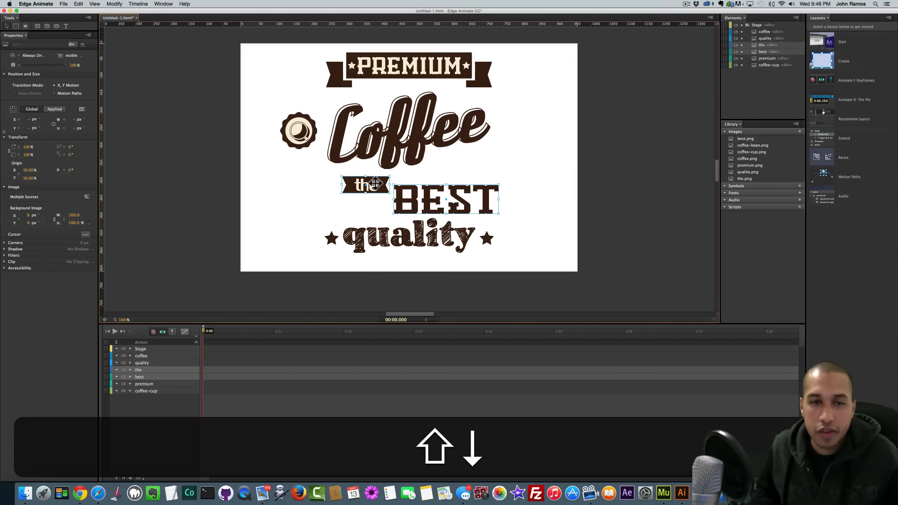
pyautogui.hotkey('shift', 'Up')
pyautogui.hotkey('shift', 'Down')
pyautogui.hotkey('shift', 'Up')
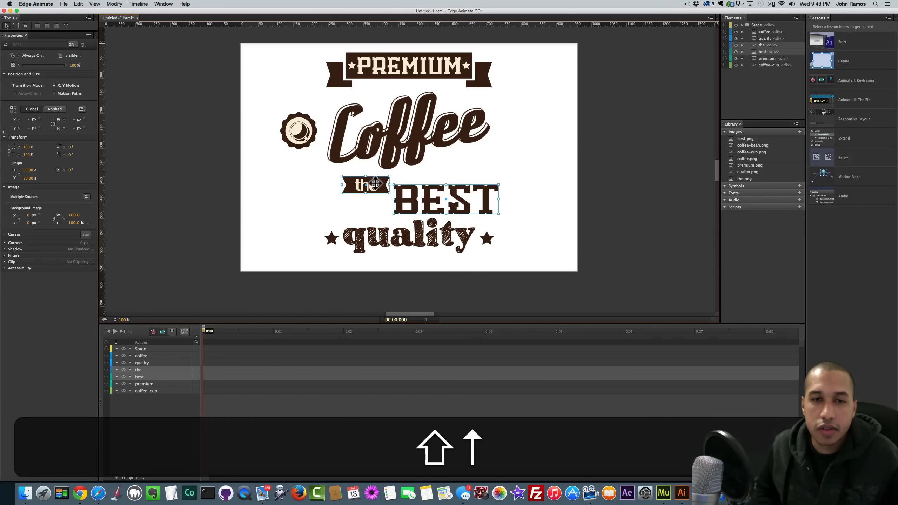
pyautogui.click(542, 212)
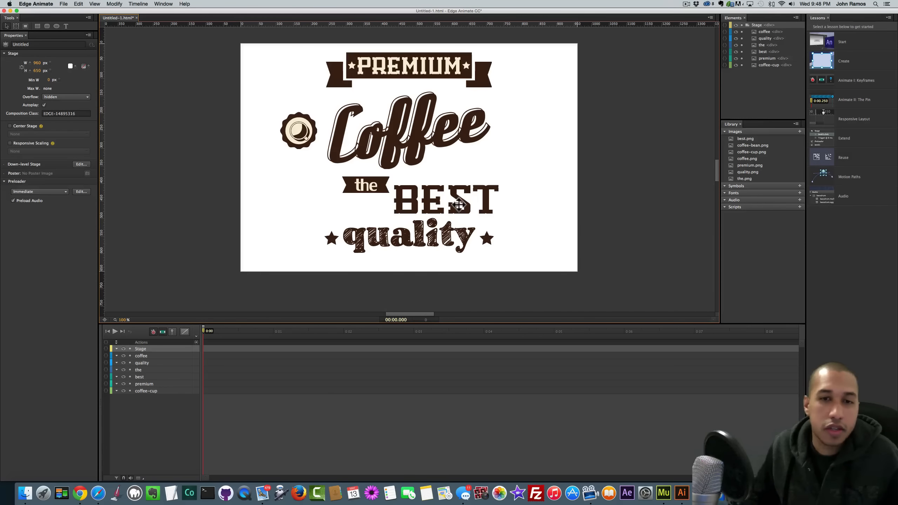
# - Lower quality slightly and shift the 'the' banner and BEST left to centre them
pyautogui.click(458, 204)
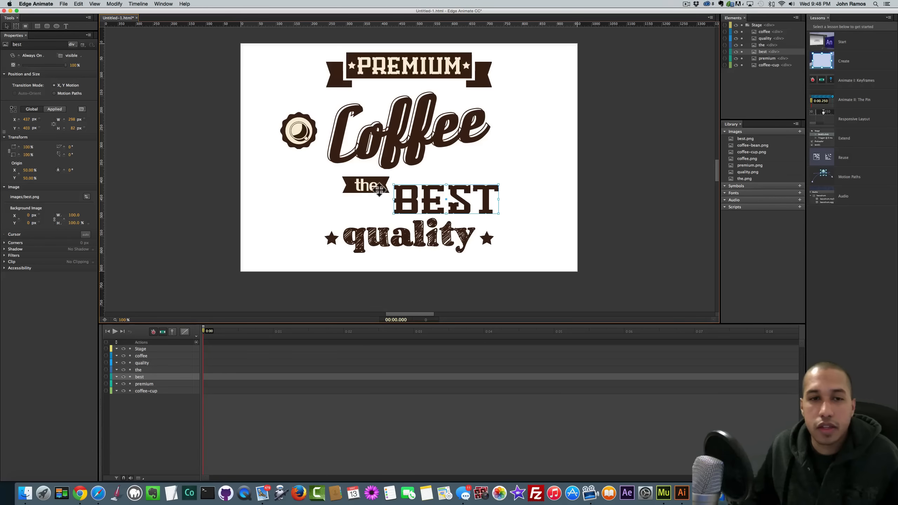
pyautogui.moveTo(423, 238); pyautogui.dragTo(423, 243)
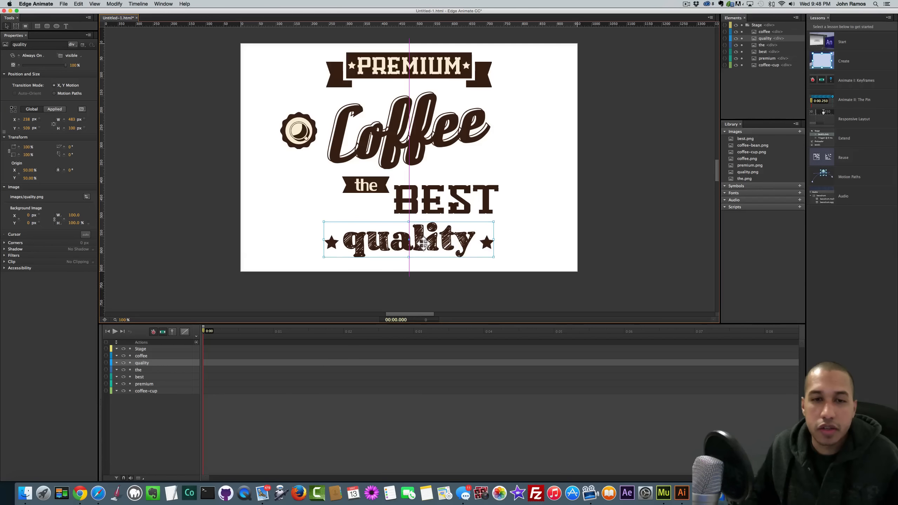
pyautogui.click(530, 239)
pyautogui.click(452, 200)
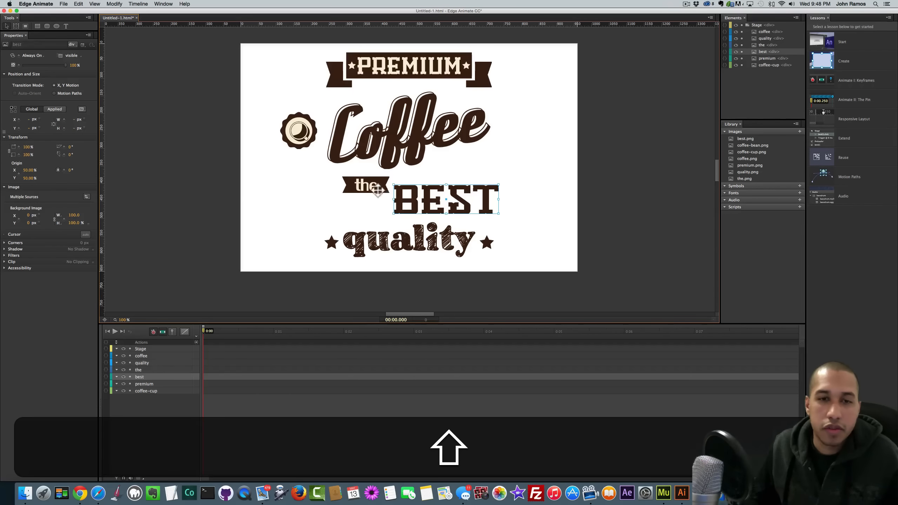
pyautogui.keyDown('shift'); pyautogui.click(377, 190); pyautogui.keyUp('shift')
pyautogui.moveTo(438, 203); pyautogui.dragTo(427, 201)
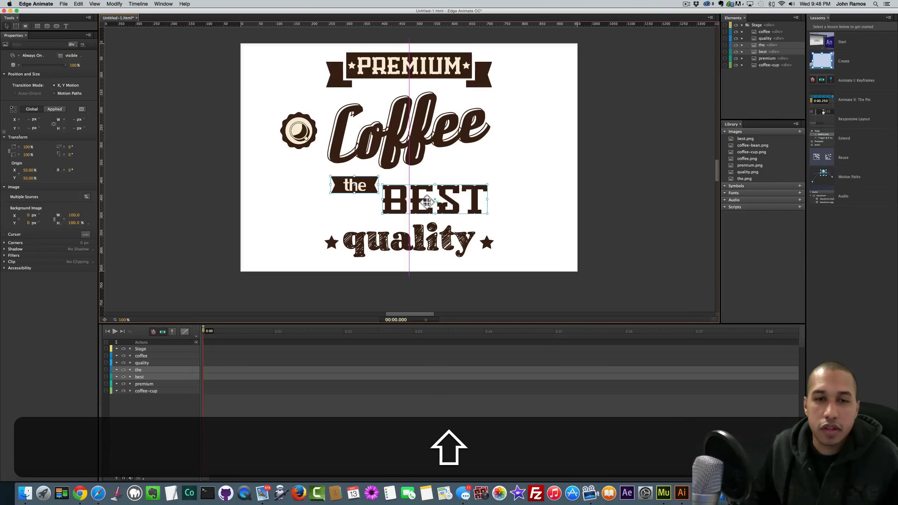
pyautogui.click(517, 209)
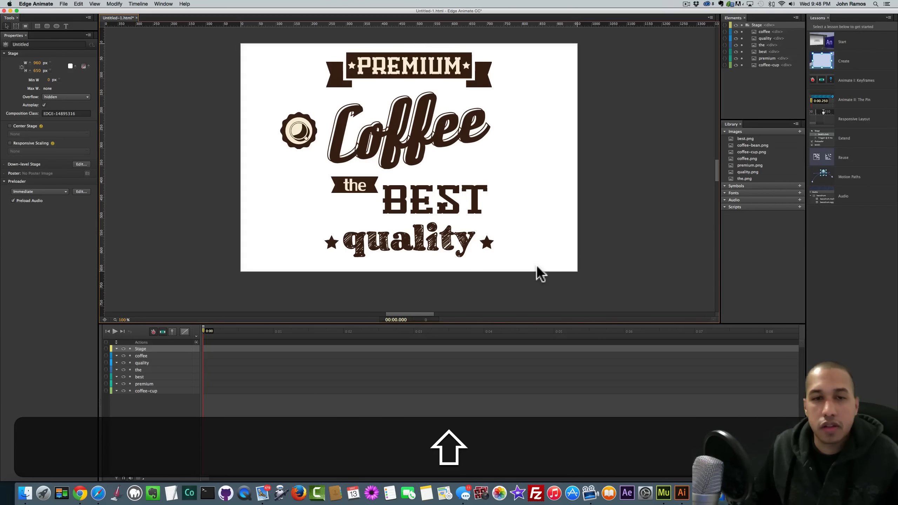
# - Fine-tune the 'the' banner and BEST with small right nudges and a 1 px left nudge
pyautogui.click(441, 209)
pyautogui.keyDown('shift'); pyautogui.click(371, 184); pyautogui.keyUp('shift')
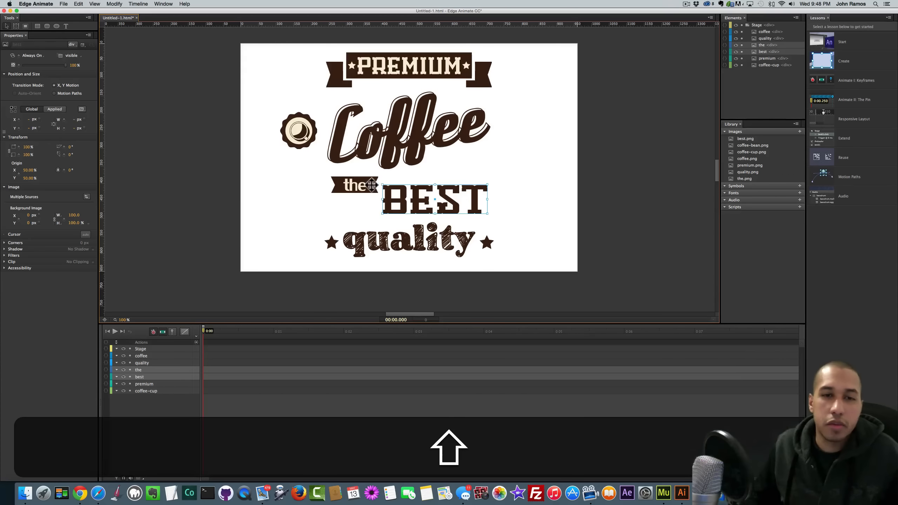
pyautogui.hotkey('shift', 'Right')
pyautogui.click(528, 210)
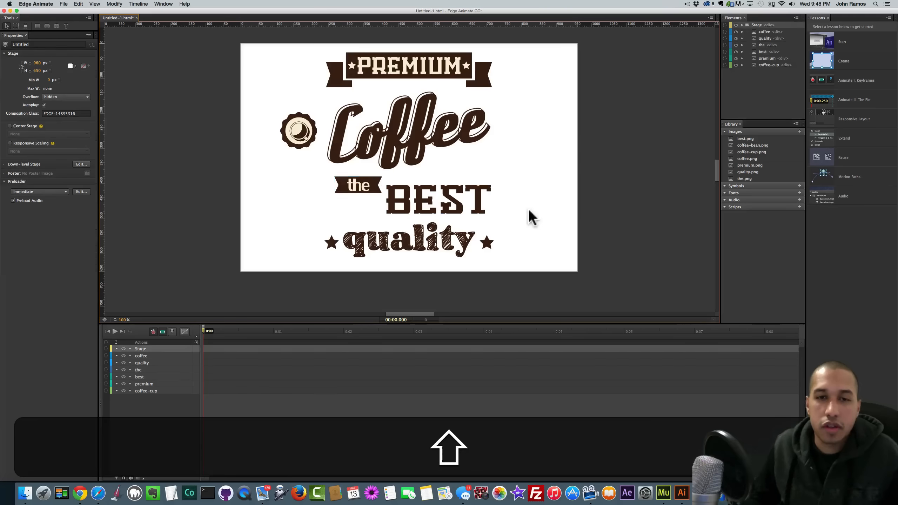
pyautogui.click(451, 207)
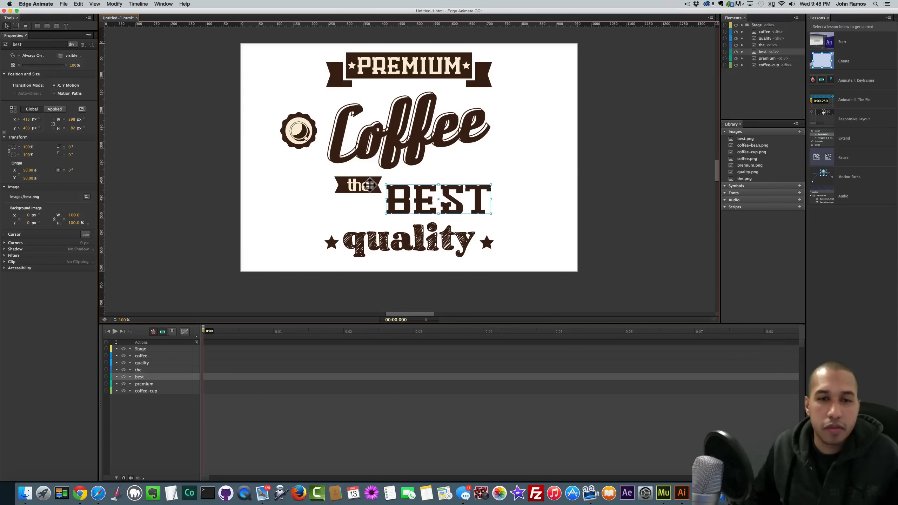
pyautogui.keyDown('shift'); pyautogui.click(367, 185); pyautogui.keyUp('shift')
pyautogui.hotkey('shift', 'Right')
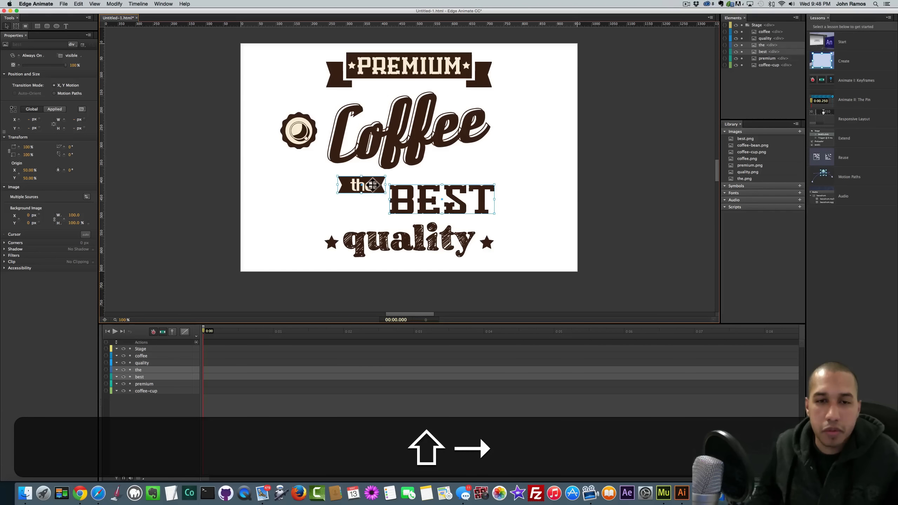
pyautogui.click(533, 210)
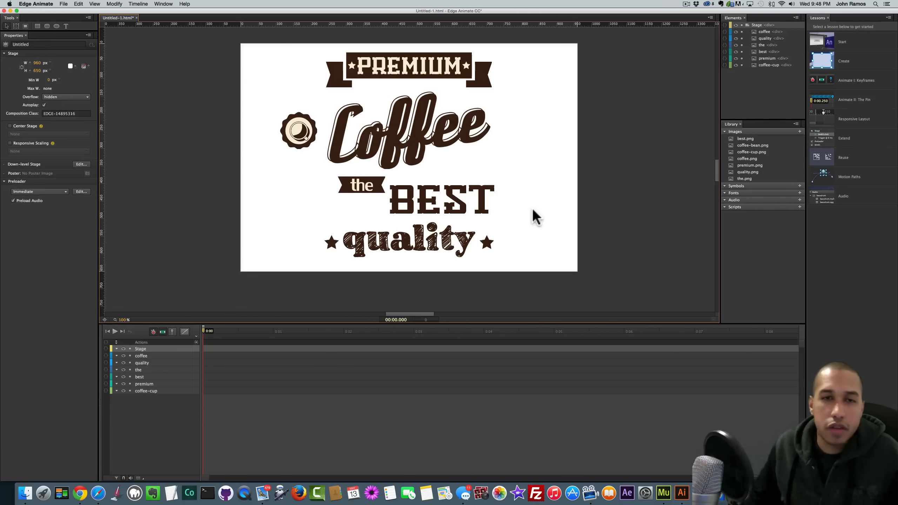
pyautogui.click(473, 212)
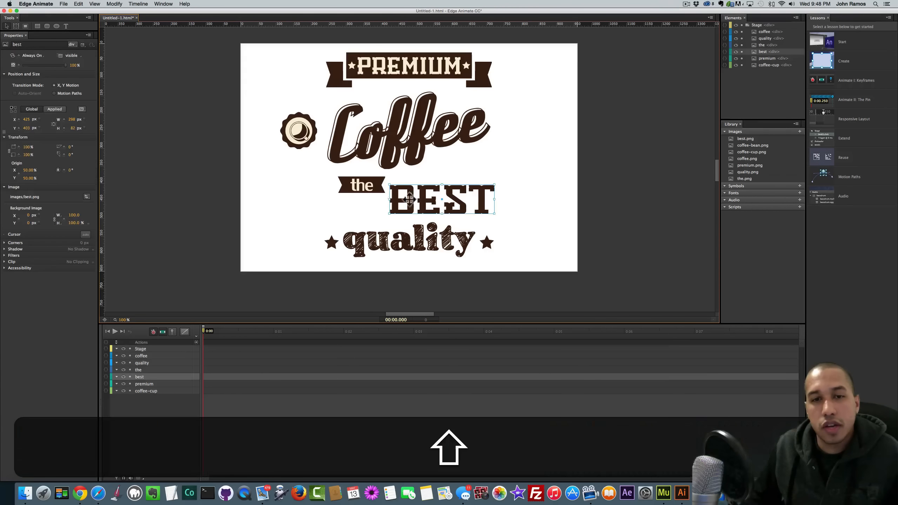
pyautogui.keyDown('shift'); pyautogui.click(371, 186); pyautogui.keyUp('shift')
pyautogui.hotkey('shift', 'Right')
pyautogui.press('Left')
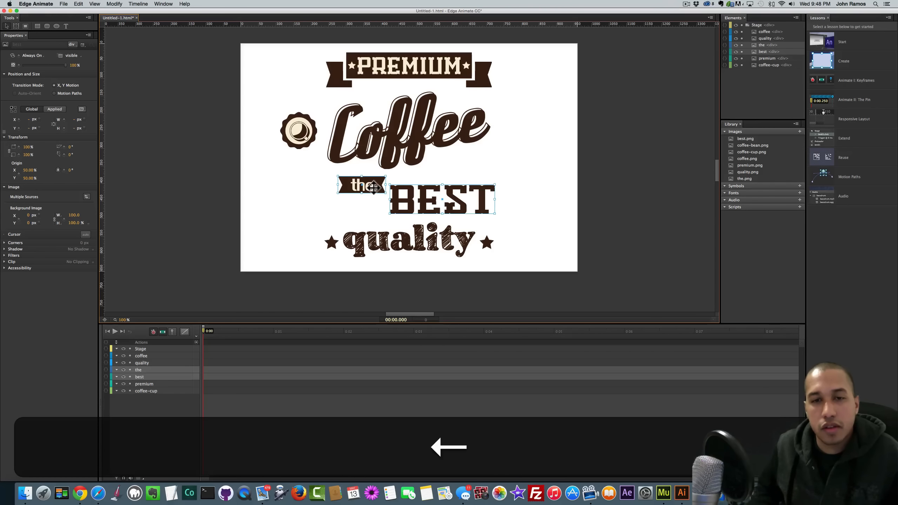
pyautogui.click(544, 225)
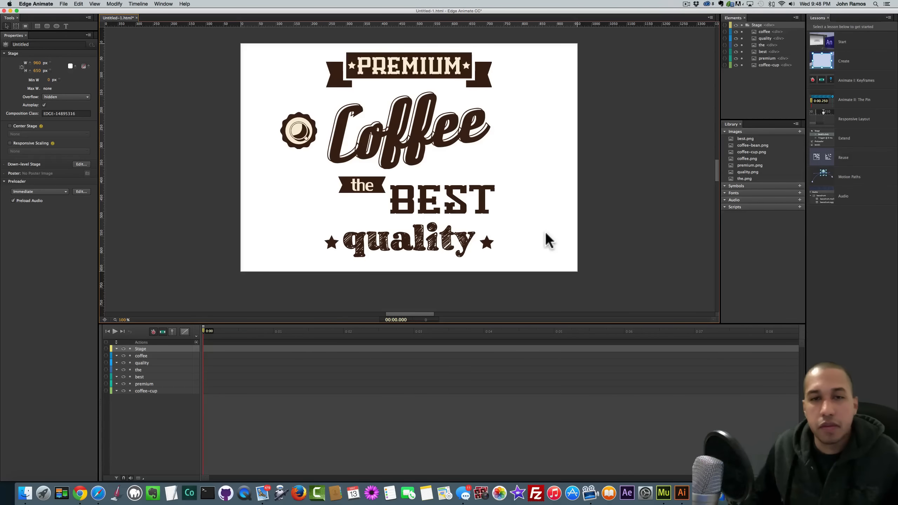
pyautogui.click(299, 133)
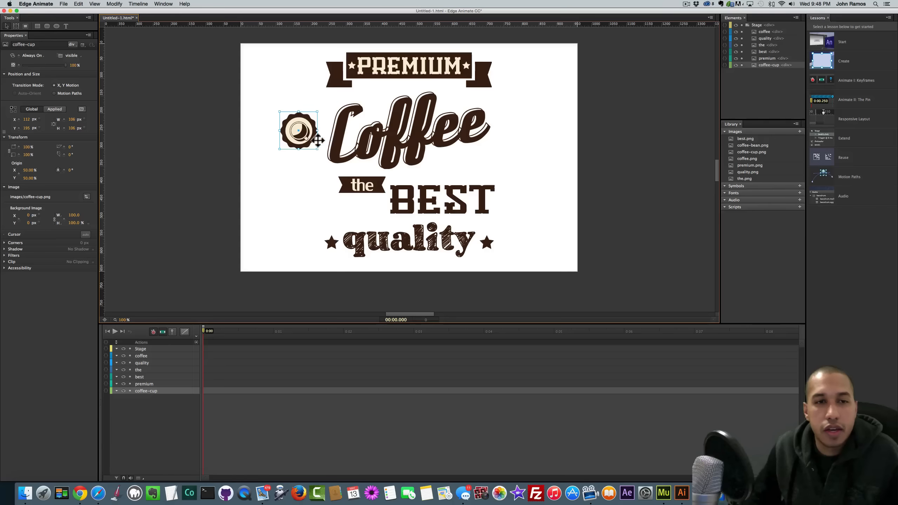
pyautogui.click(245, 134)
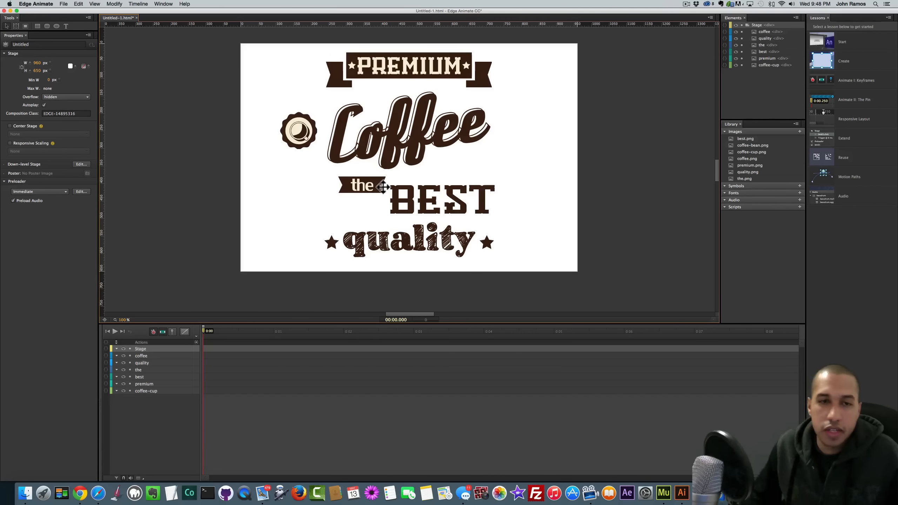
pyautogui.scroll(3, 383, 186)
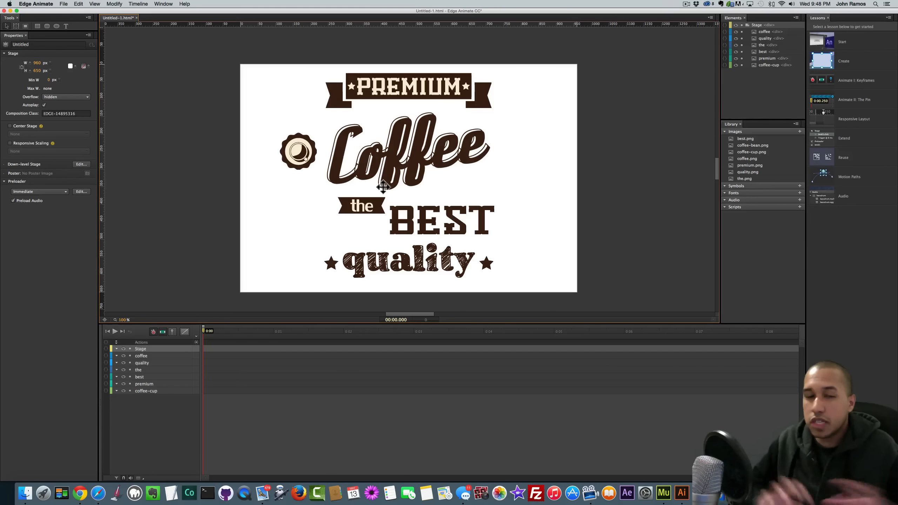
pyautogui.scroll(-10, 382, 186)
# - With quality selected, drag the playhead to 0:02, then select the PREMIUM banner
pyautogui.scroll(4, 384, 191)
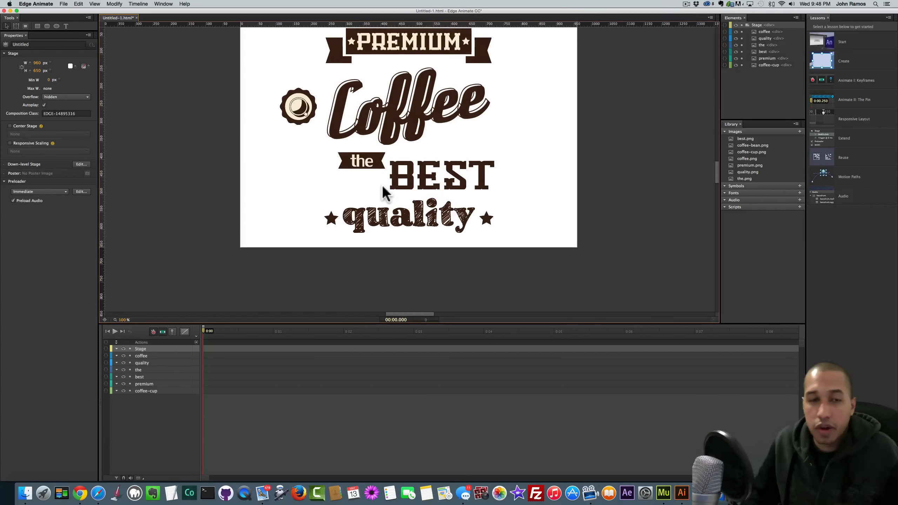
pyautogui.scroll(5, 384, 191)
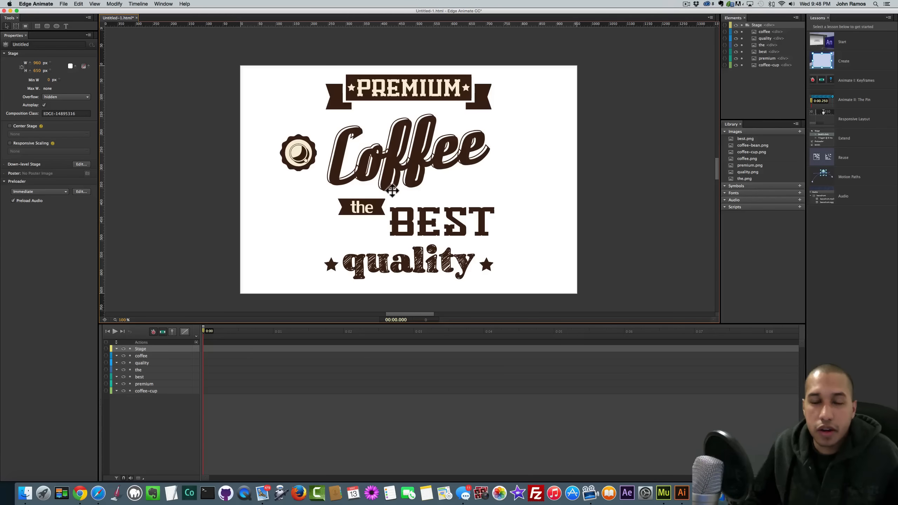
pyautogui.scroll(-3, 392, 190)
pyautogui.click(405, 230)
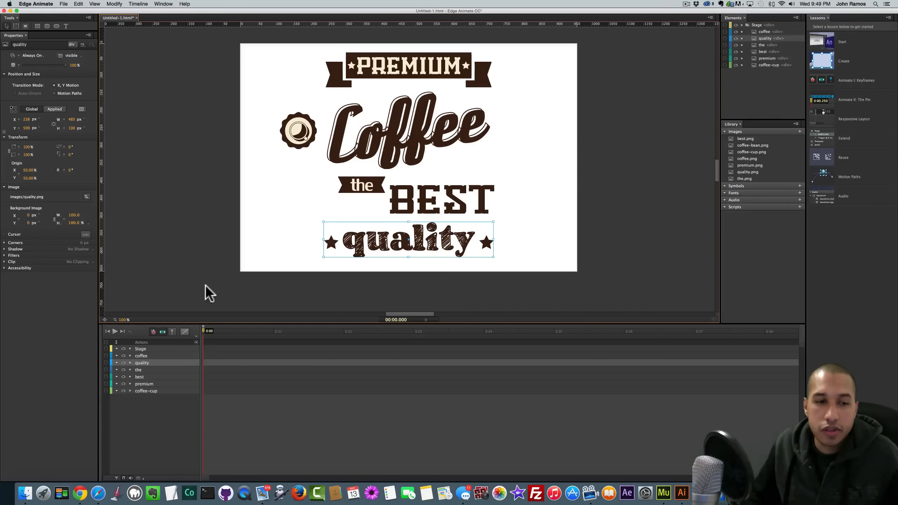
pyautogui.moveTo(206, 335); pyautogui.dragTo(341, 341)
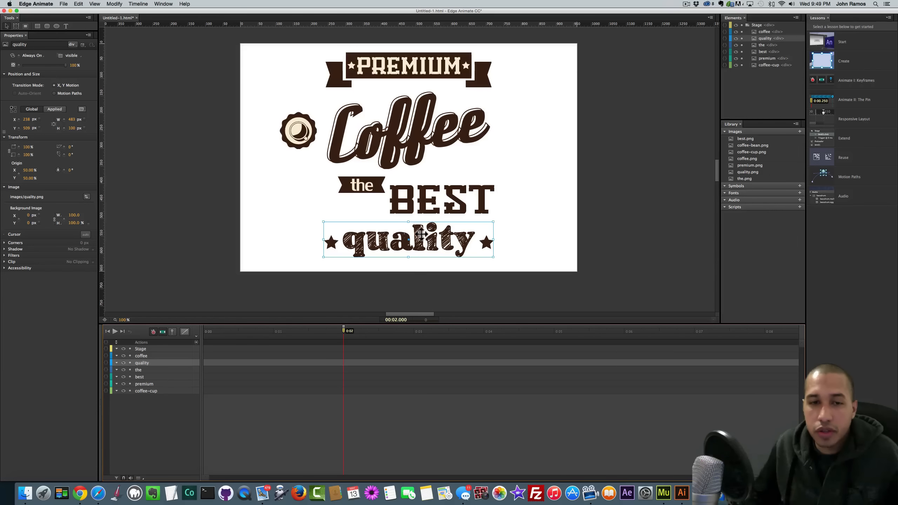
pyautogui.scroll(3, 340, 235)
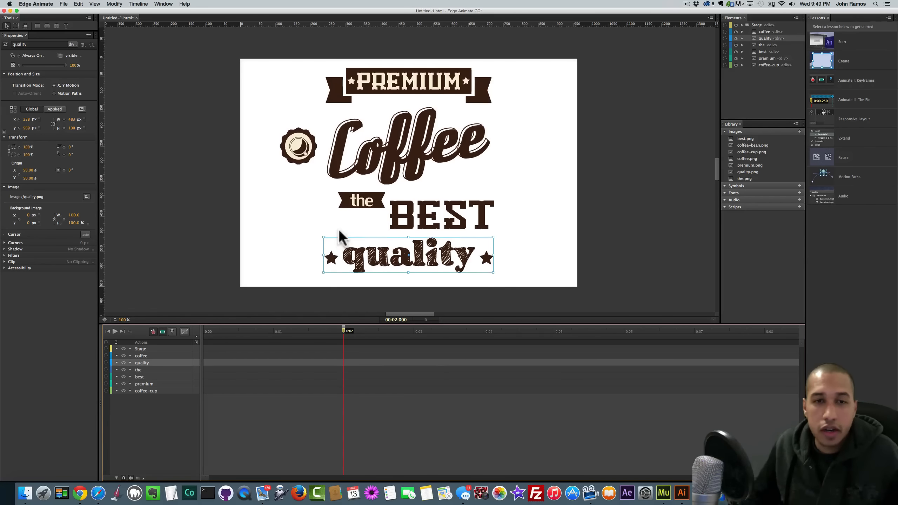
pyautogui.click(380, 94)
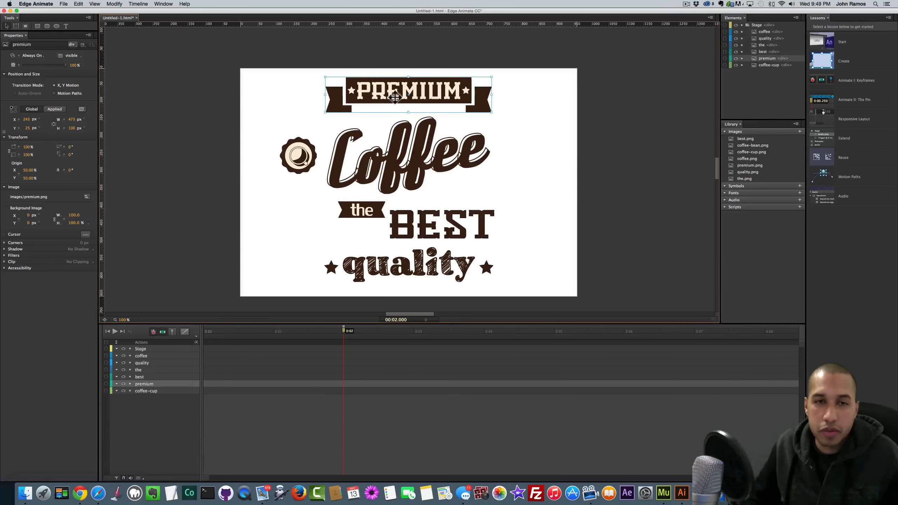
# - Keyframe the PREMIUM banner's Top of 25 px at 2 seconds and rewind the playhead to 0:00
pyautogui.scroll(4, 403, 107)
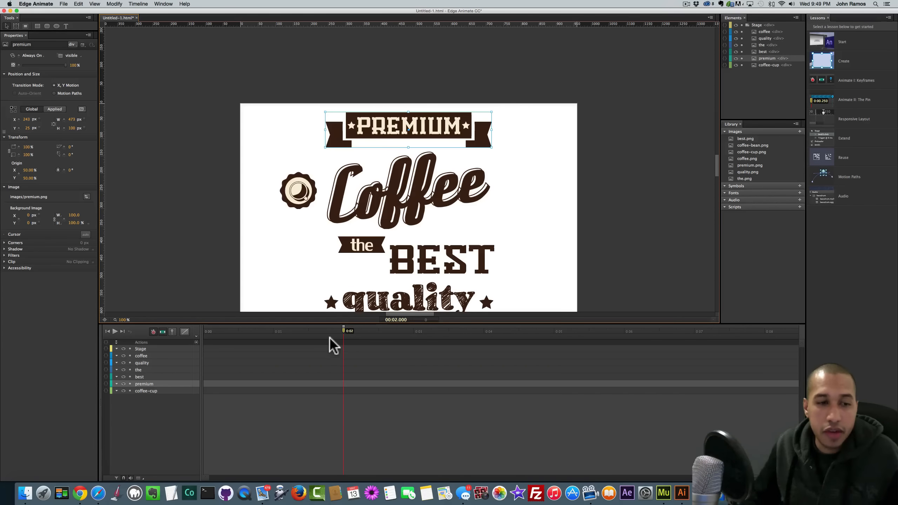
pyautogui.click(18, 128)
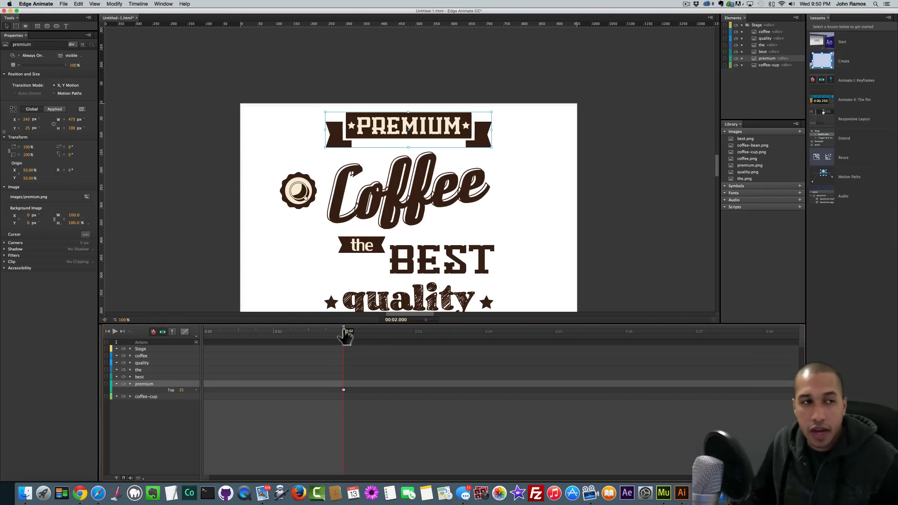
pyautogui.moveTo(345, 335); pyautogui.dragTo(202, 331)
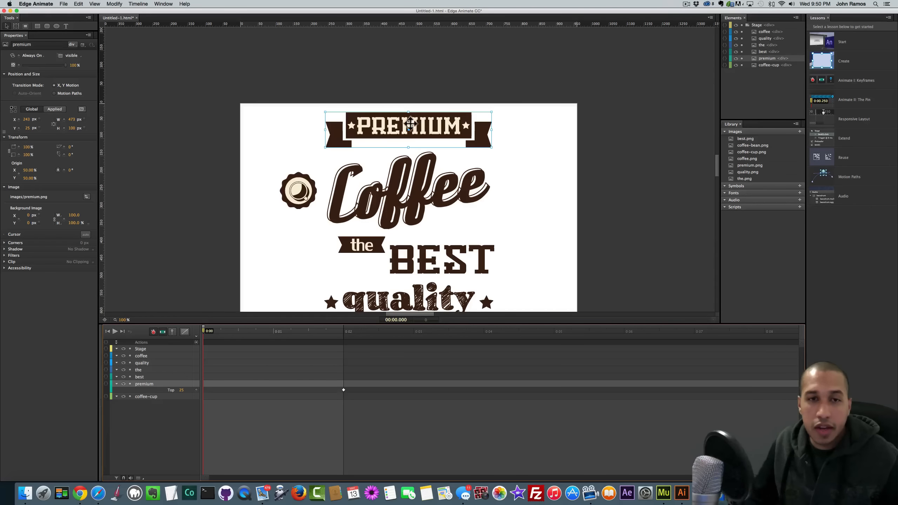
pyautogui.press('shift')
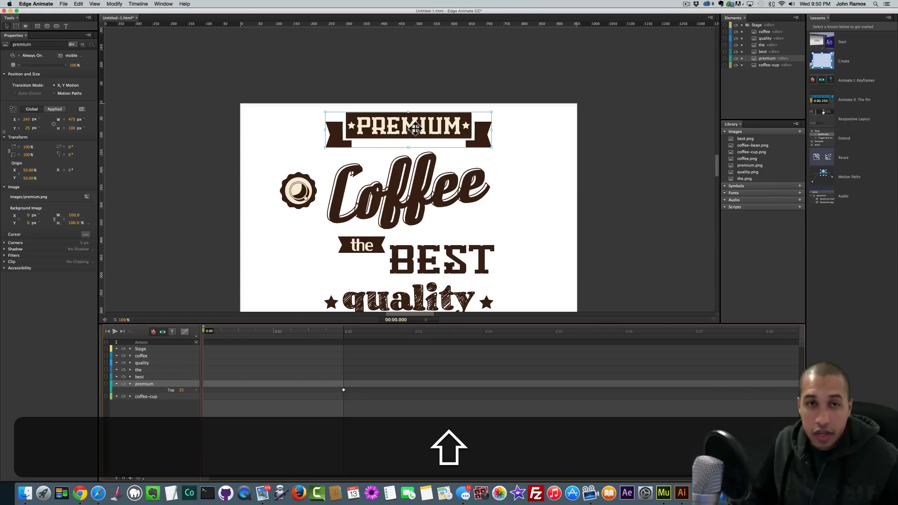
# - Start the PREMIUM banner above the stage and shorten its drop to 0.5 seconds
pyautogui.moveTo(415, 128); pyautogui.dragTo(411, 63)
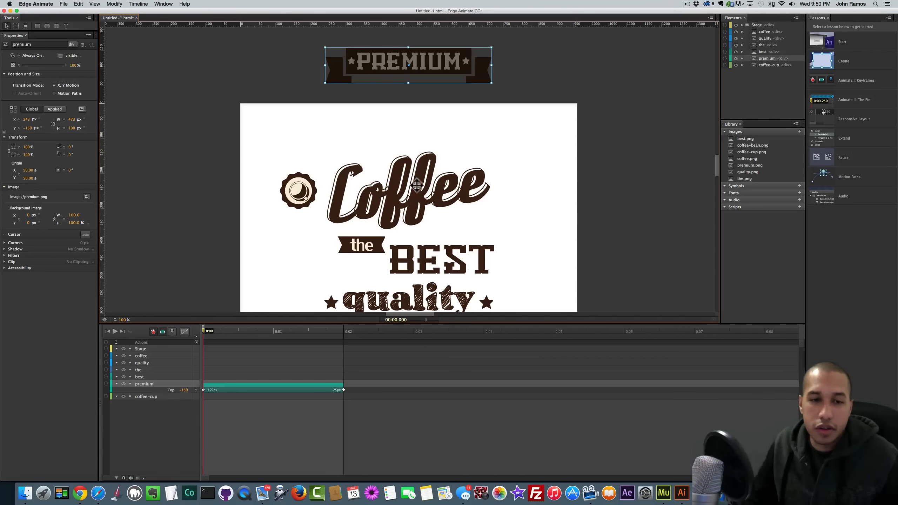
pyautogui.press('space')
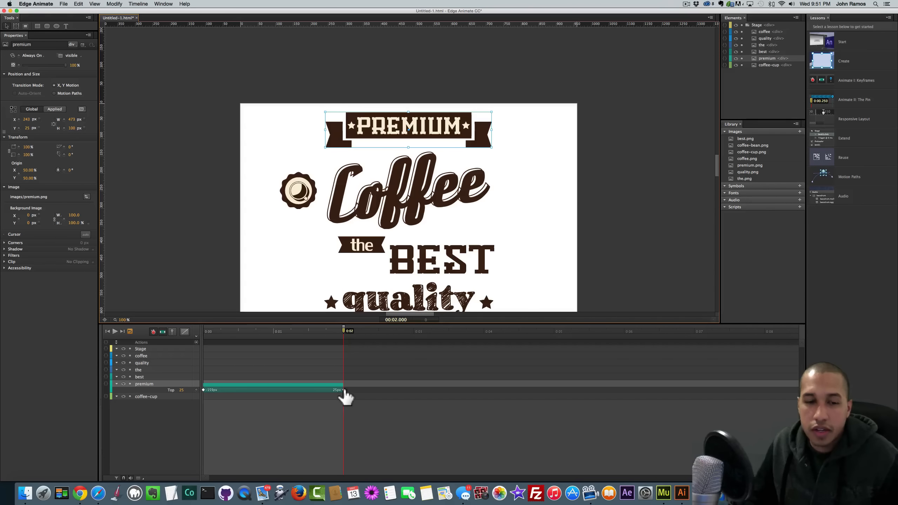
pyautogui.click(343, 390)
pyautogui.moveTo(343, 390); pyautogui.dragTo(274, 386)
pyautogui.press('space')
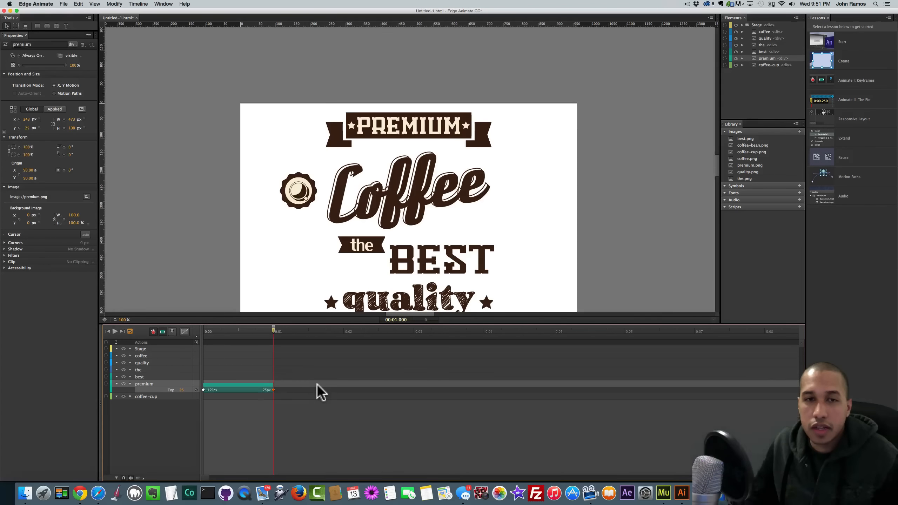
pyautogui.moveTo(262, 390); pyautogui.dragTo(235, 387)
pyautogui.press('space')
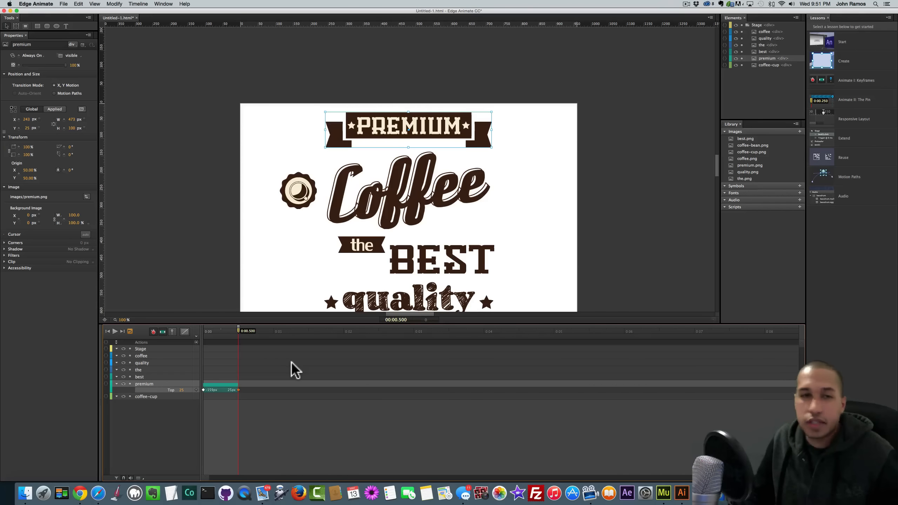
pyautogui.click(258, 244)
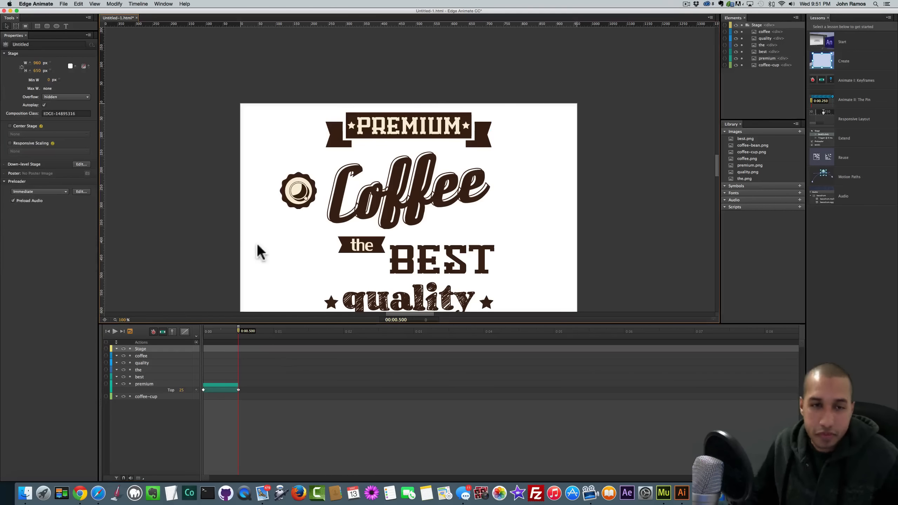
# - Keyframe the Coffee lettering's Hue-Rotate at one second and give it a 360° starting value
pyautogui.click(384, 198)
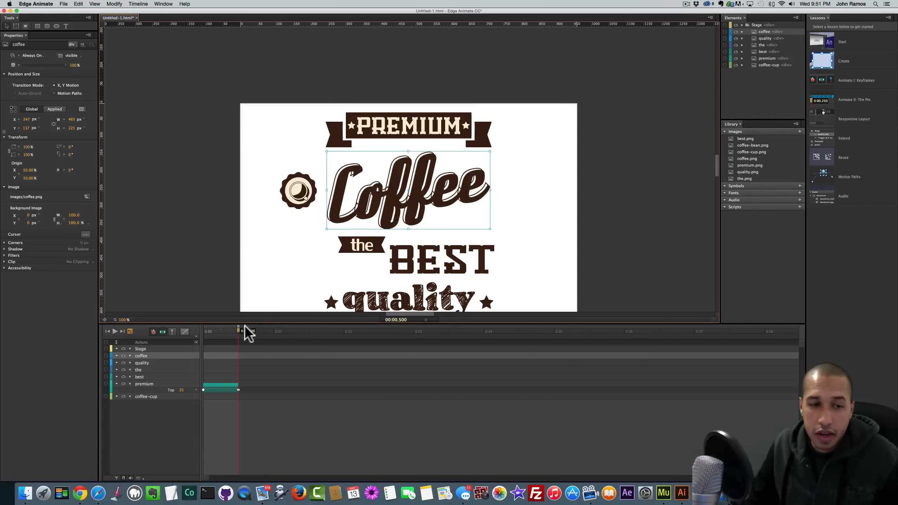
pyautogui.moveTo(239, 336); pyautogui.dragTo(204, 336)
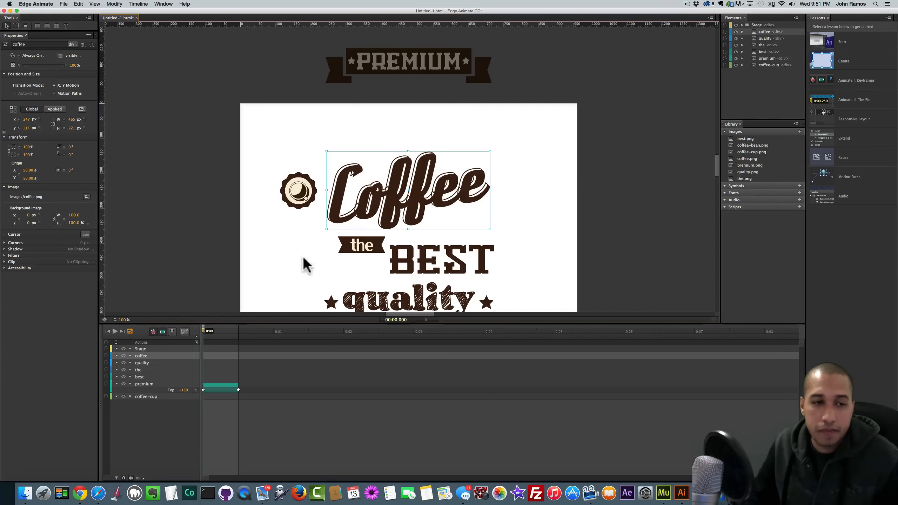
pyautogui.click(7, 255)
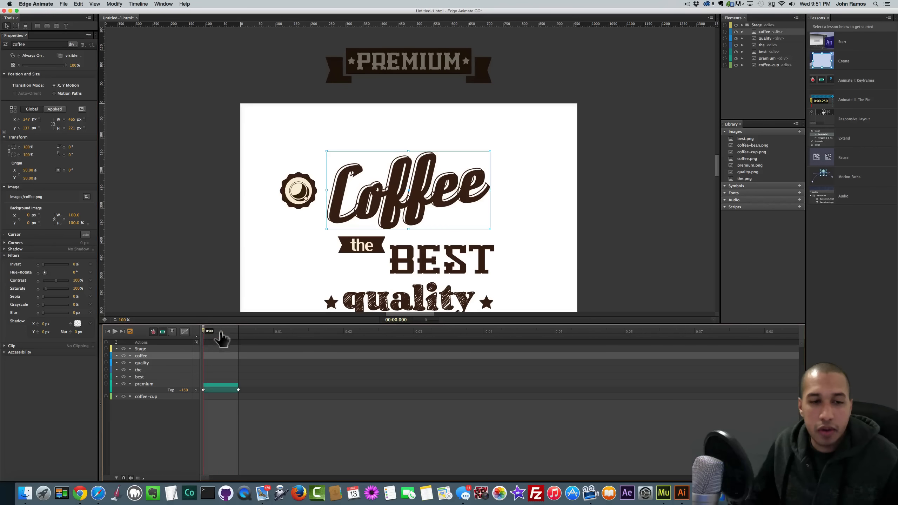
pyautogui.moveTo(220, 334); pyautogui.dragTo(276, 337)
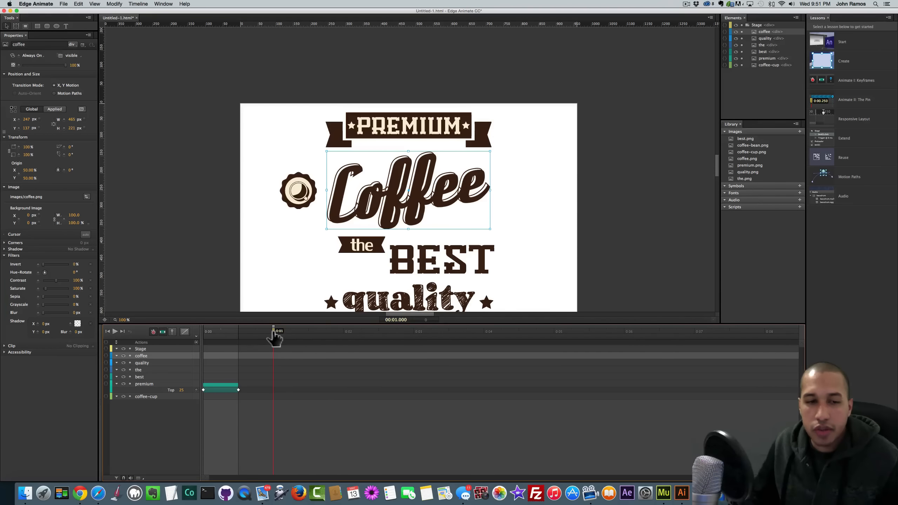
pyautogui.click(38, 273)
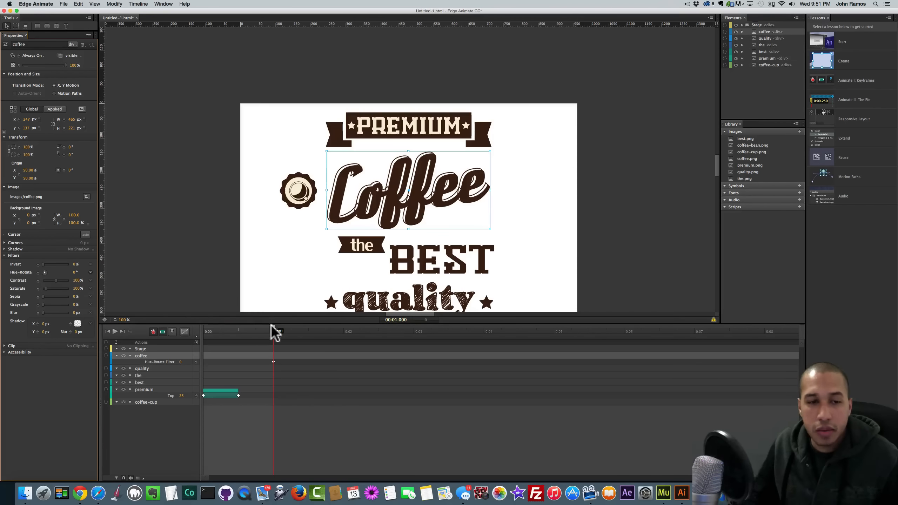
pyautogui.moveTo(273, 336); pyautogui.dragTo(206, 346)
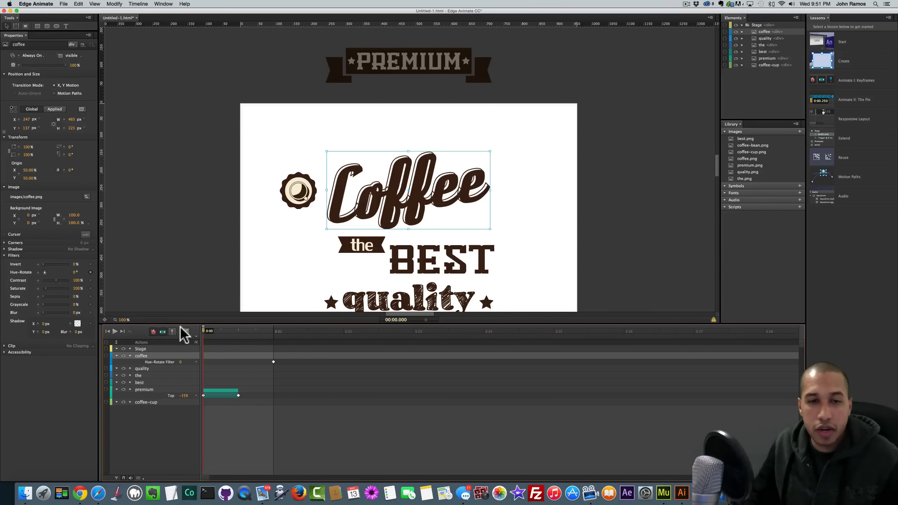
pyautogui.click(75, 272)
pyautogui.write('360')
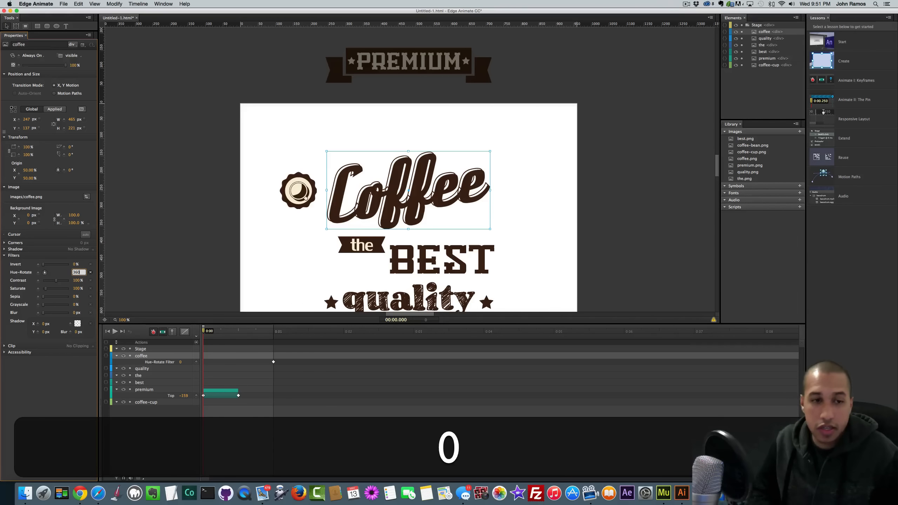
pyautogui.press('Return')
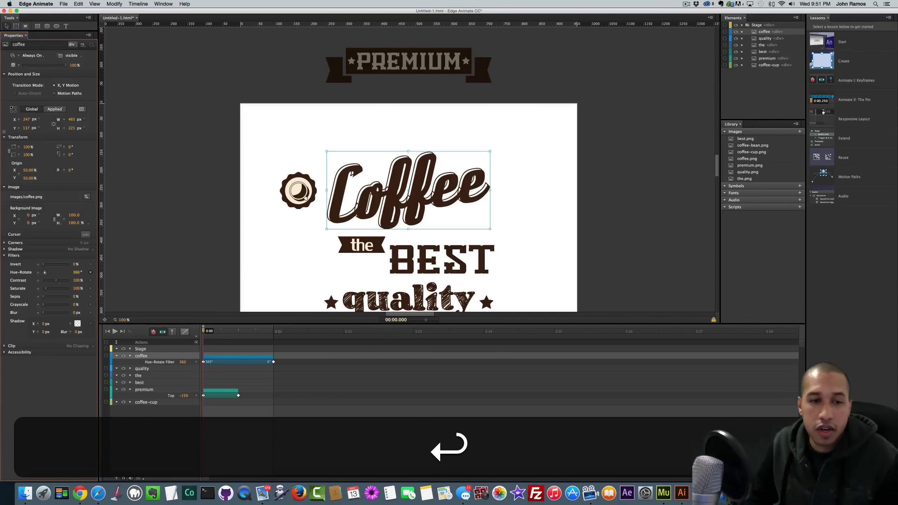
pyautogui.press('space')
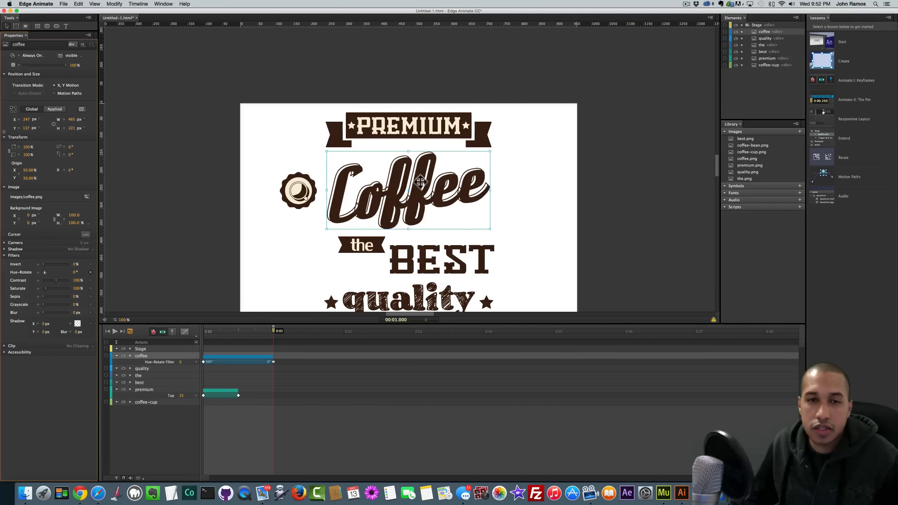
# - Stretch the hue-rotate animation to end at 2 seconds and add a 0 px Blur keyframe there
pyautogui.moveTo(274, 361); pyautogui.dragTo(344, 362)
pyautogui.press('space')
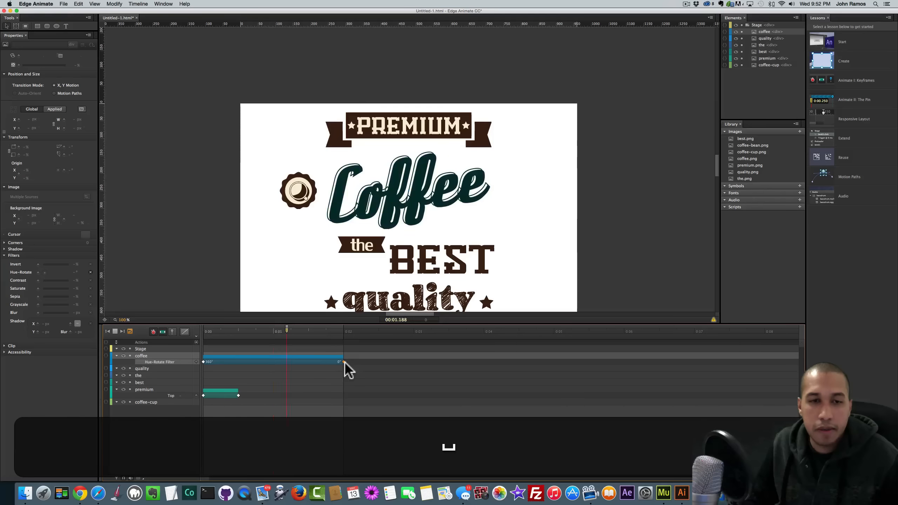
pyautogui.press('space')
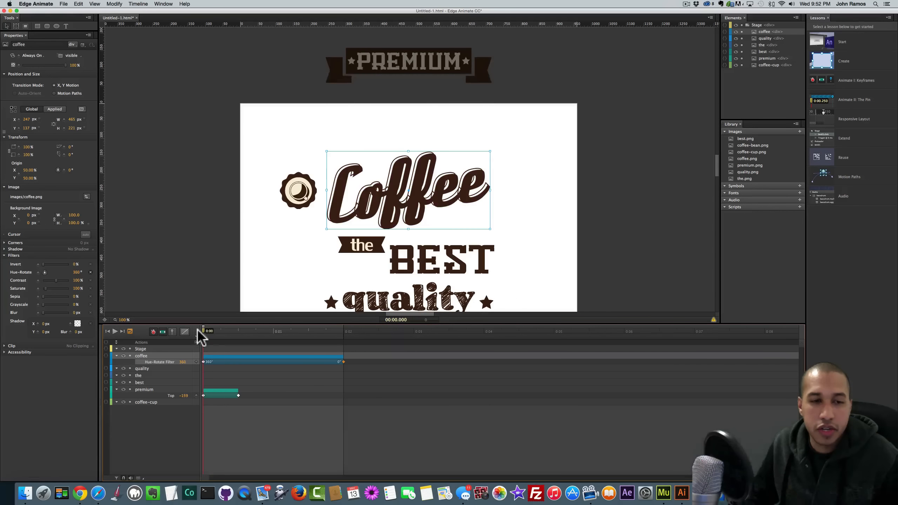
pyautogui.press('space')
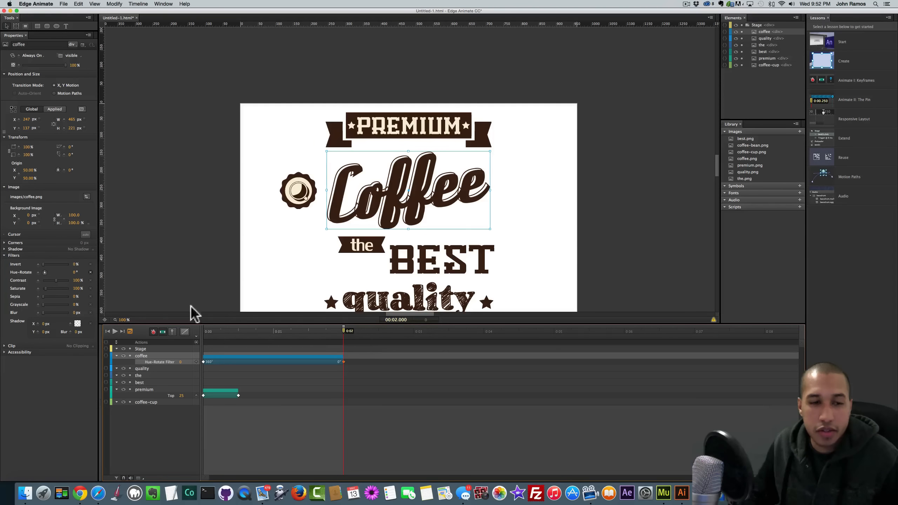
pyautogui.click(38, 312)
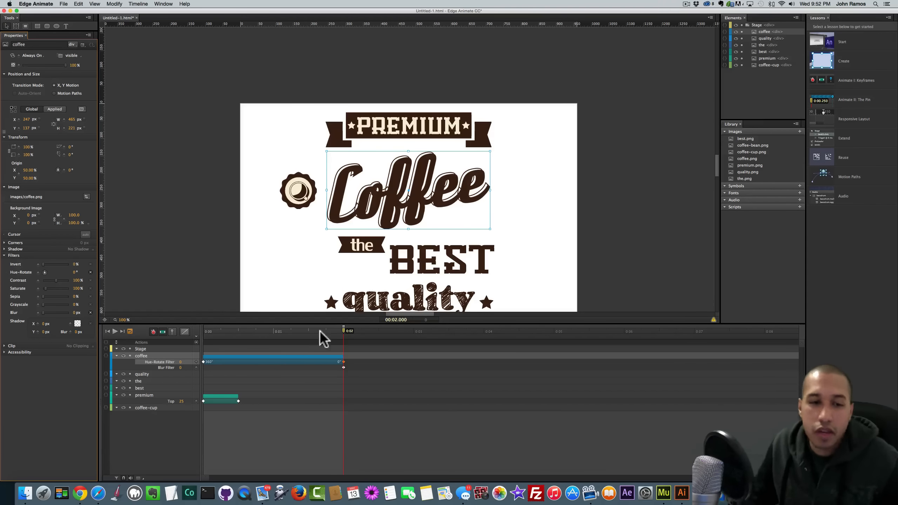
# - Set the Coffee title's Blur to 50 px at 0:00 so it clears to 0 px by 2 seconds
pyautogui.moveTo(345, 337); pyautogui.dragTo(202, 336)
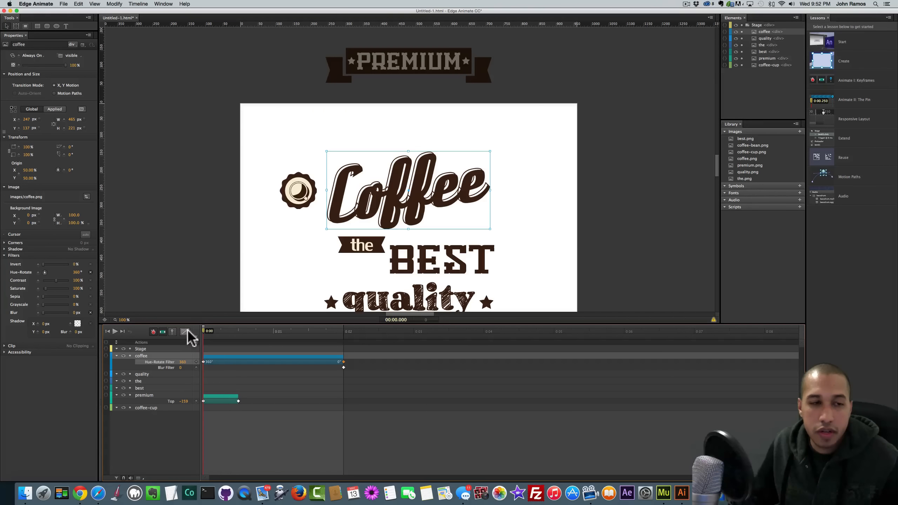
pyautogui.click(76, 313)
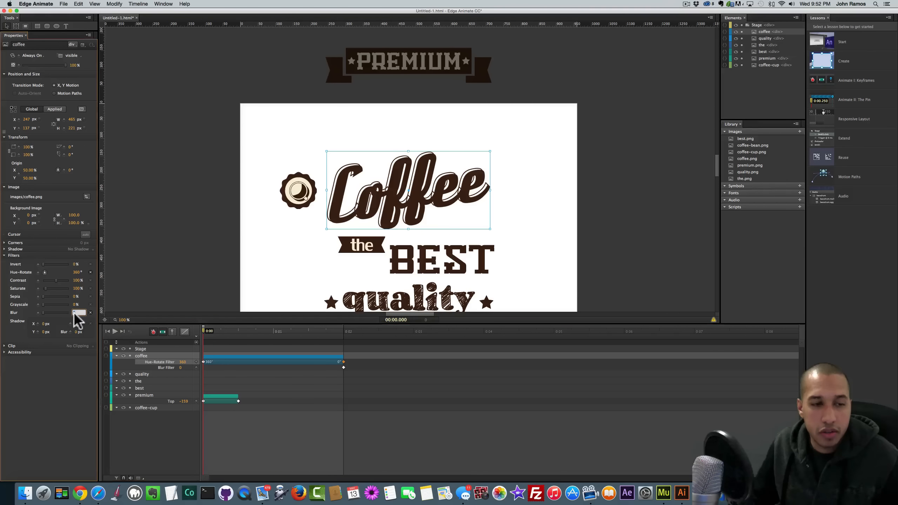
pyautogui.write('50')
pyautogui.press('Return')
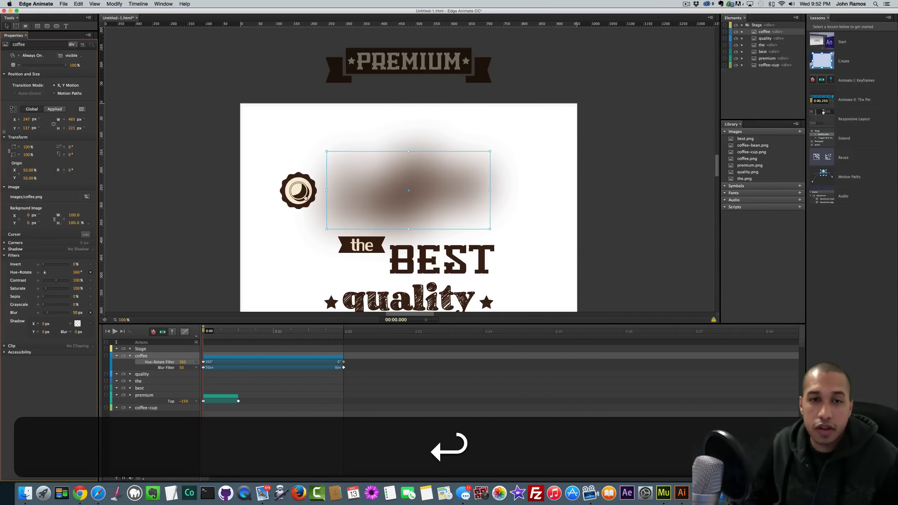
pyautogui.moveTo(77, 321)
pyautogui.mouseDown()
pyautogui.moveTo(50, 317)
pyautogui.moveTo(82, 322)
pyautogui.moveTo(71, 317)
pyautogui.mouseUp()
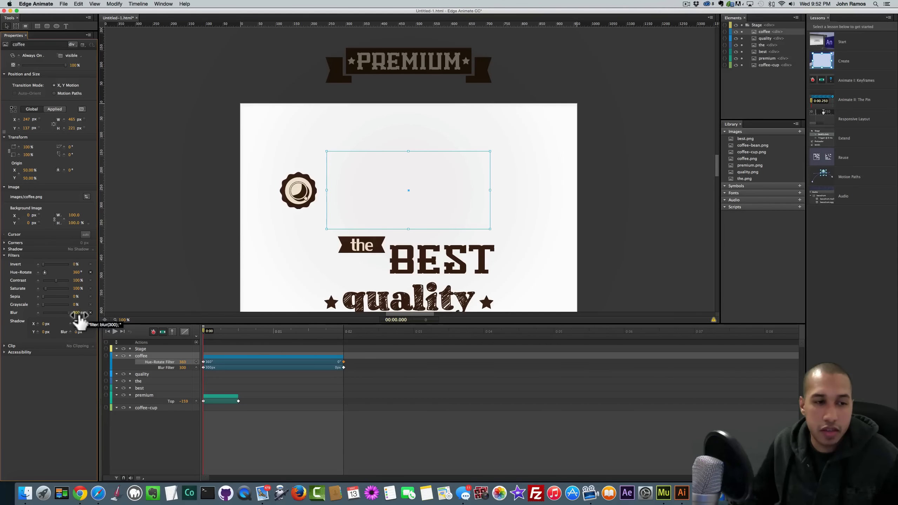
pyautogui.click(77, 314)
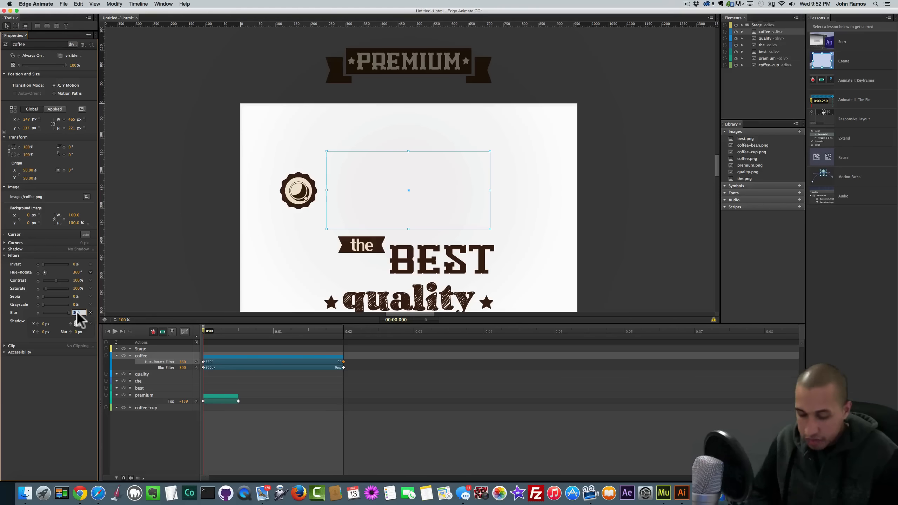
pyautogui.write('50')
pyautogui.press('Return')
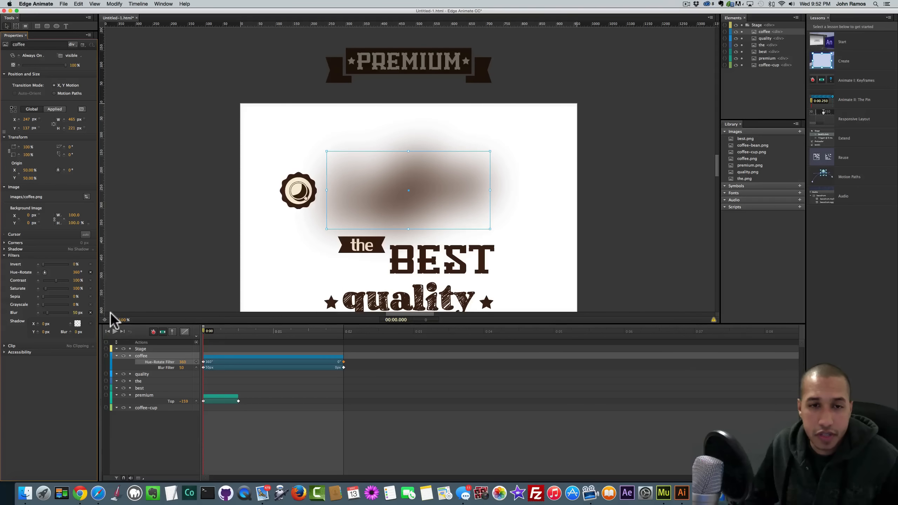
pyautogui.press('space')
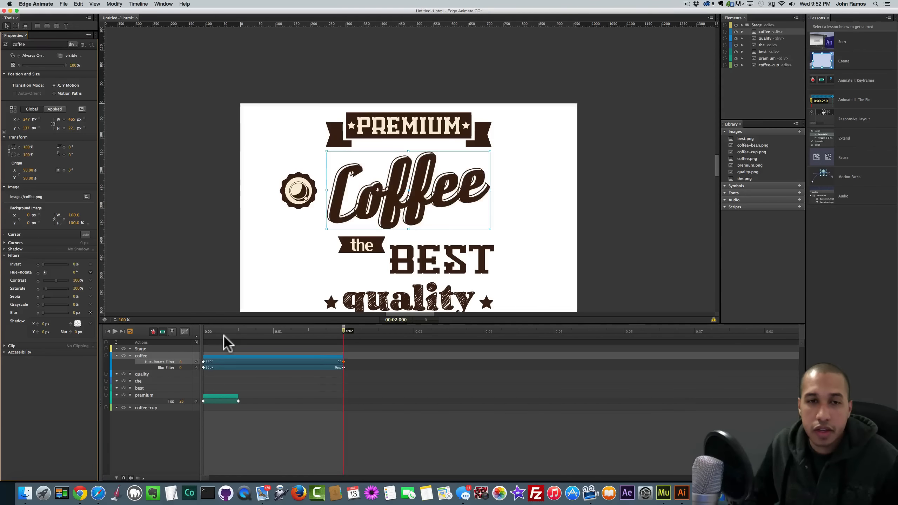
pyautogui.press('space')
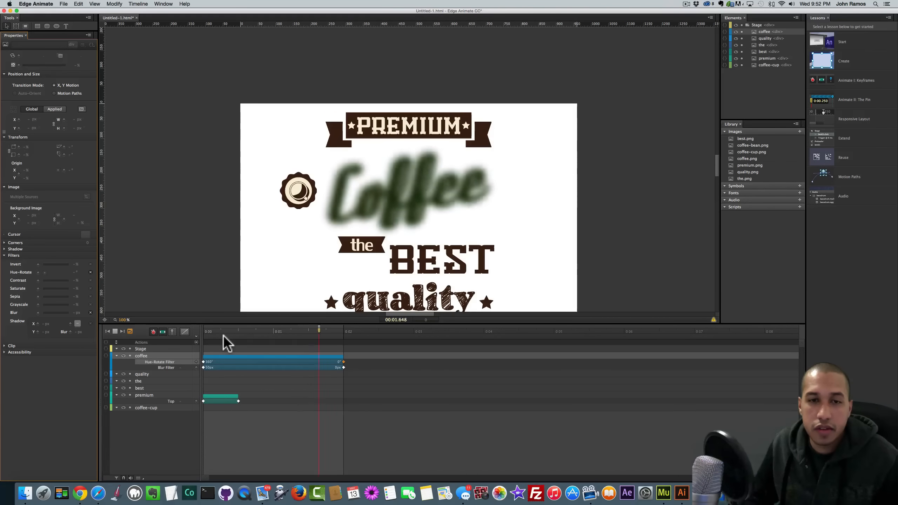
pyautogui.press('space')
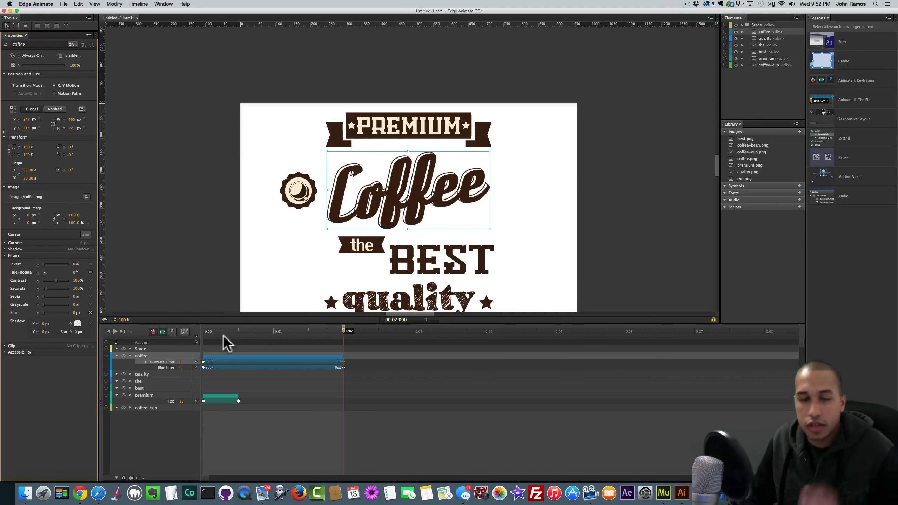
# - Select the coffee-cup badge, try a 360° starting rotation, then undo the rotation and keyframe
pyautogui.click(161, 221)
pyautogui.scroll(-2, 164, 223)
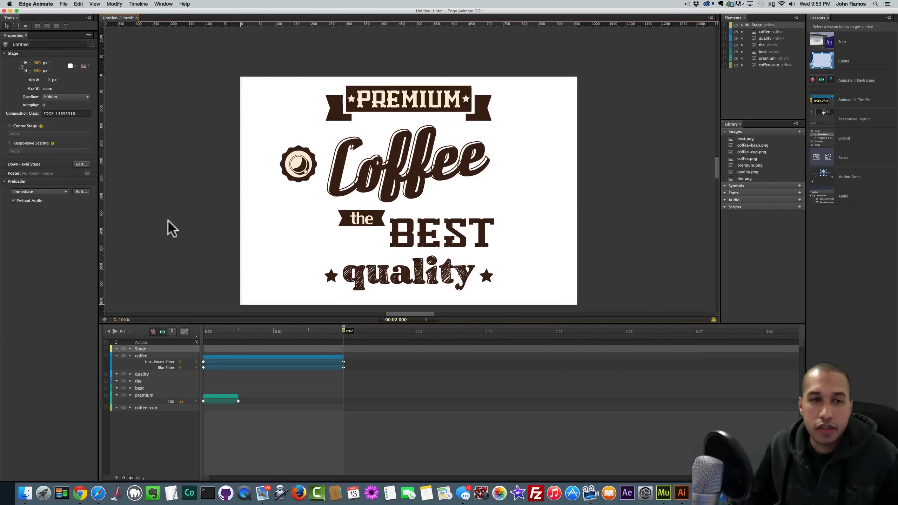
pyautogui.click(303, 164)
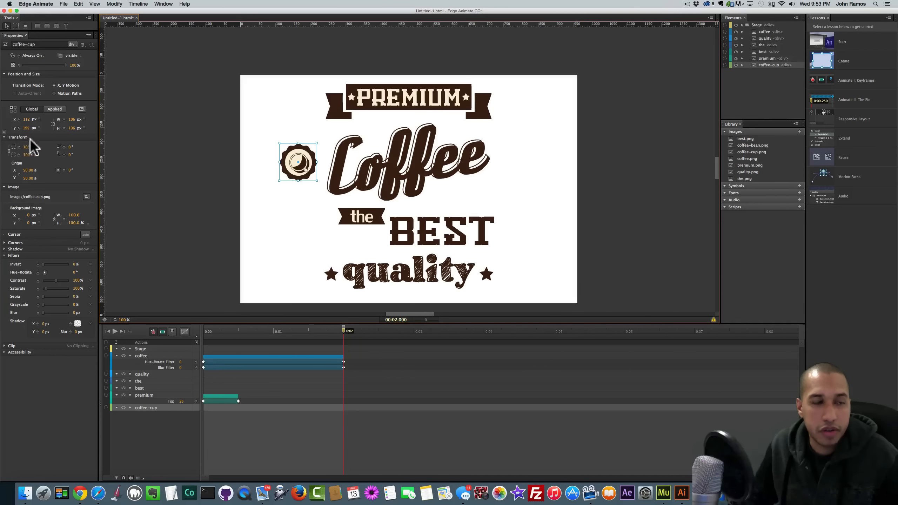
pyautogui.click(64, 170)
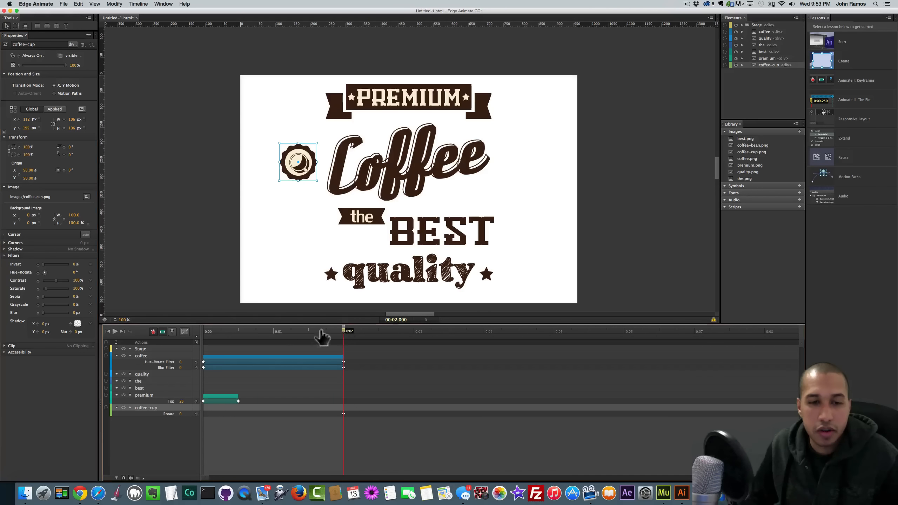
pyautogui.moveTo(320, 337); pyautogui.dragTo(187, 336)
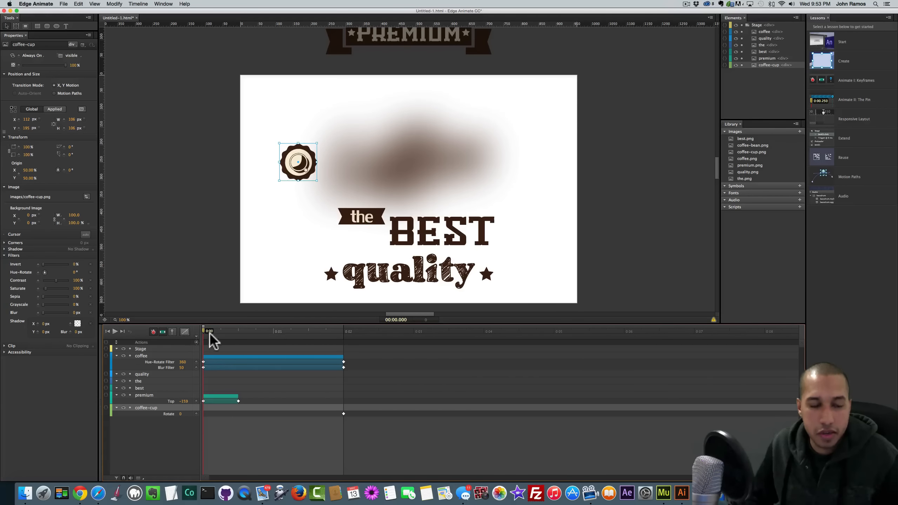
pyautogui.click(71, 171)
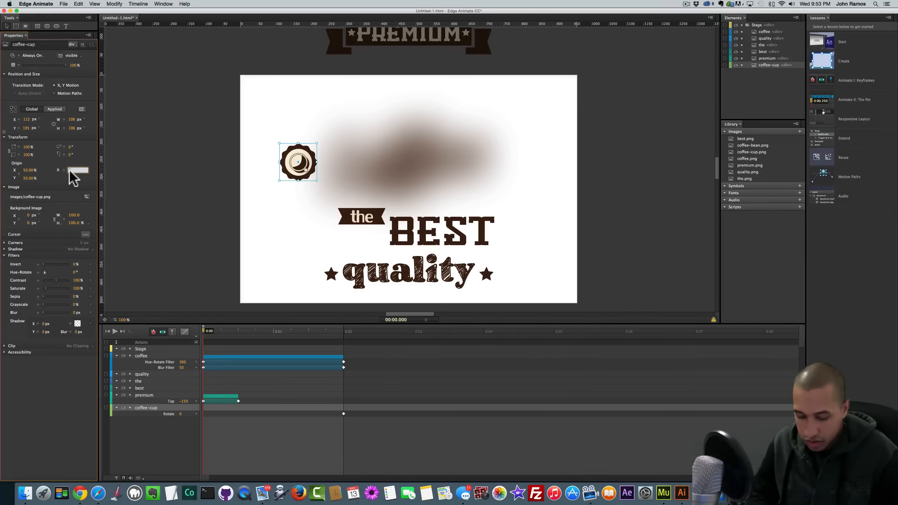
pyautogui.write('360')
pyautogui.press('Return')
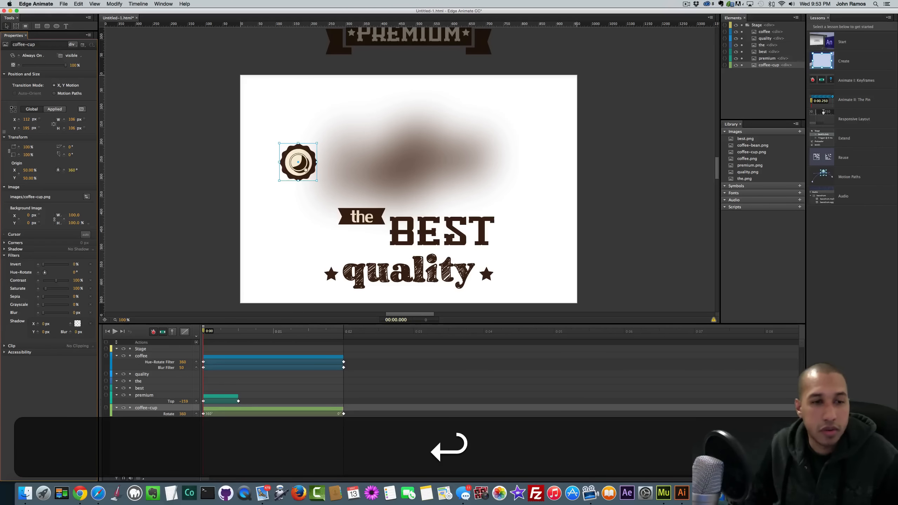
pyautogui.press('space')
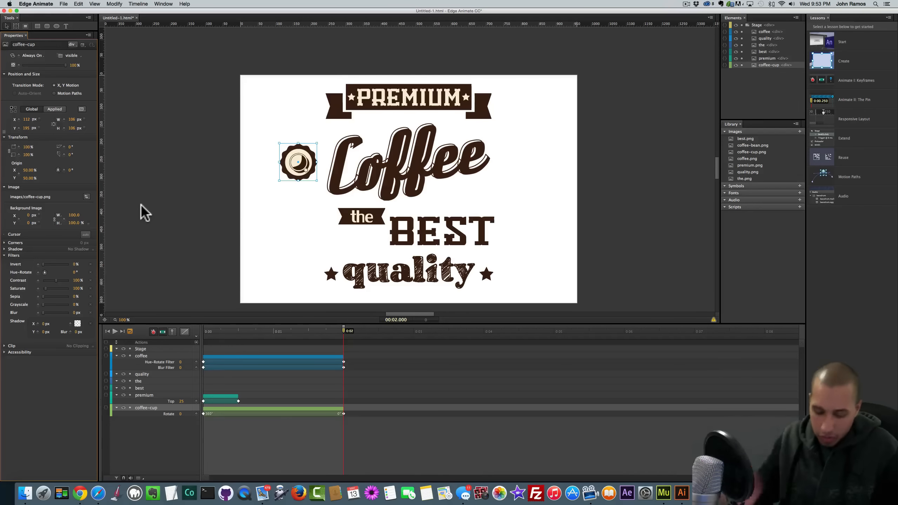
pyautogui.press('super+z')
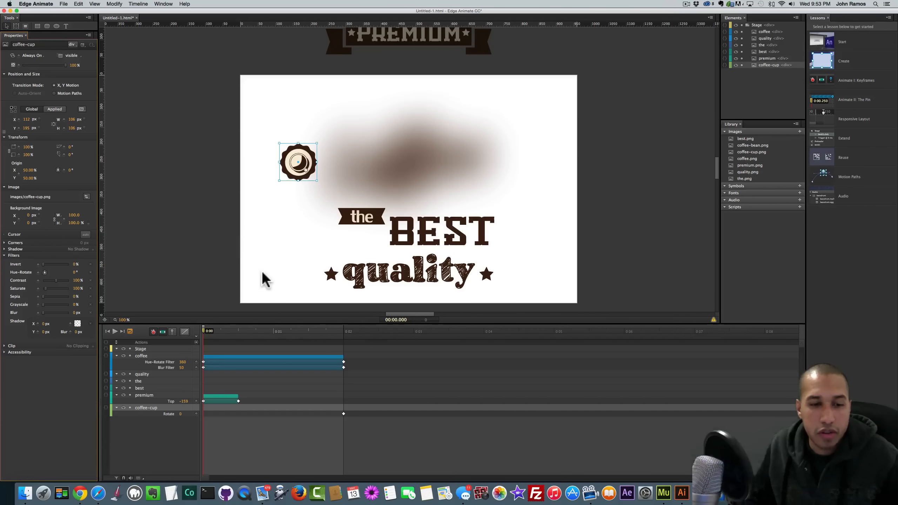
pyautogui.press('super+z')
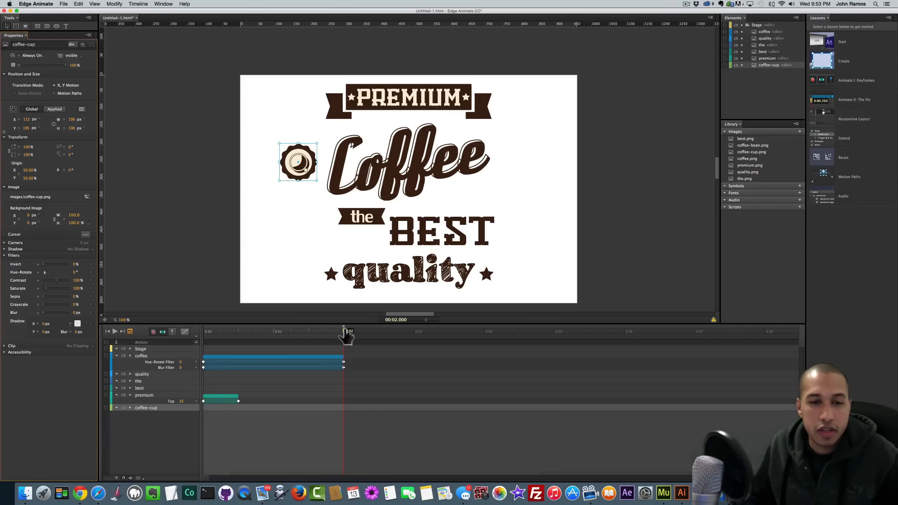
# - Keyframe the badge's Rotate at 0° at 0:00 and 360° at 0:02, then preview the spin
pyautogui.moveTo(347, 336); pyautogui.dragTo(179, 334)
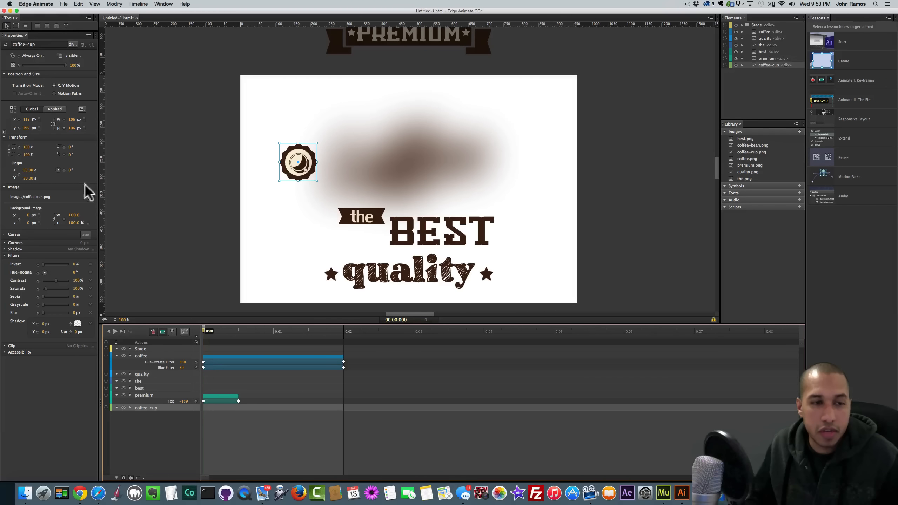
pyautogui.click(63, 170)
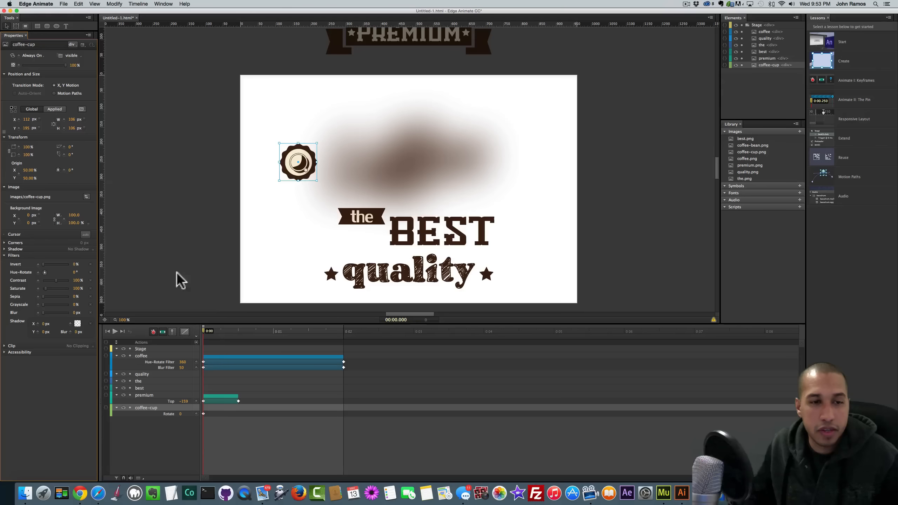
pyautogui.moveTo(206, 338); pyautogui.dragTo(344, 339)
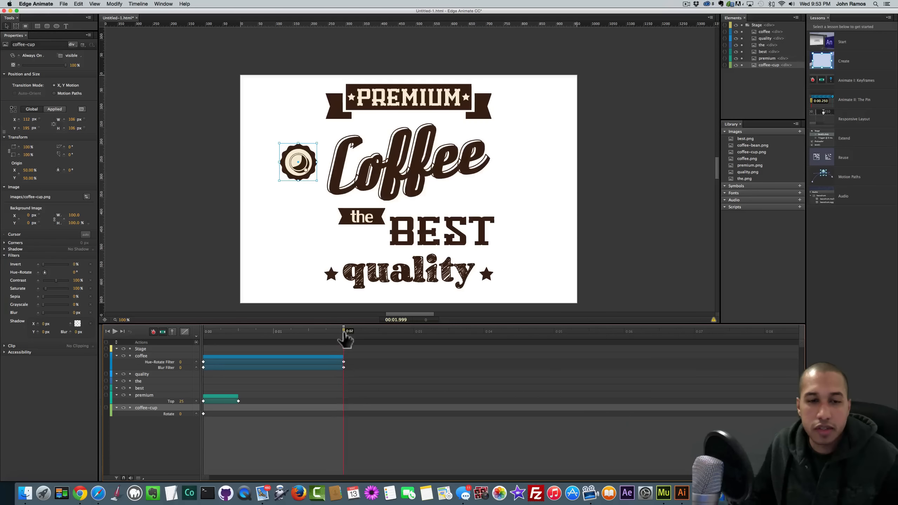
pyautogui.click(72, 170)
pyautogui.write('36')
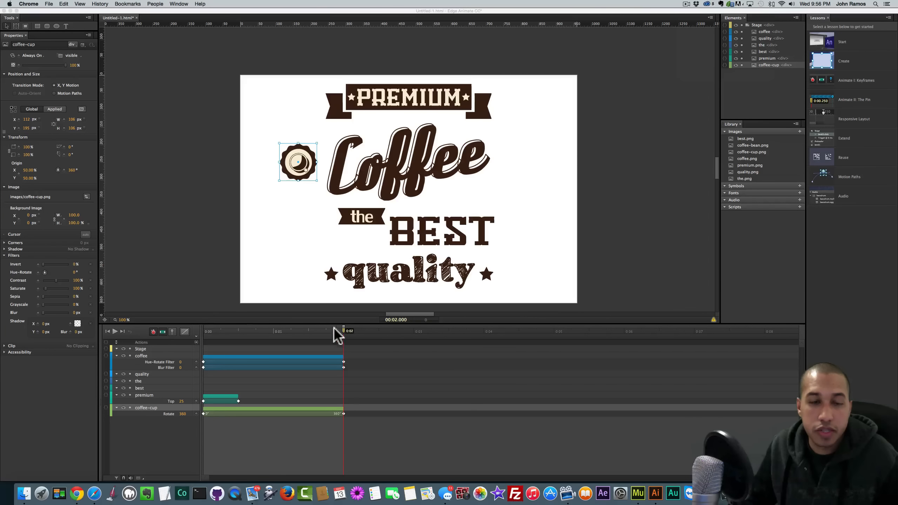
pyautogui.press('space')
pyautogui.click(227, 328)
pyautogui.moveTo(225, 329); pyautogui.dragTo(192, 334)
pyautogui.press('space')
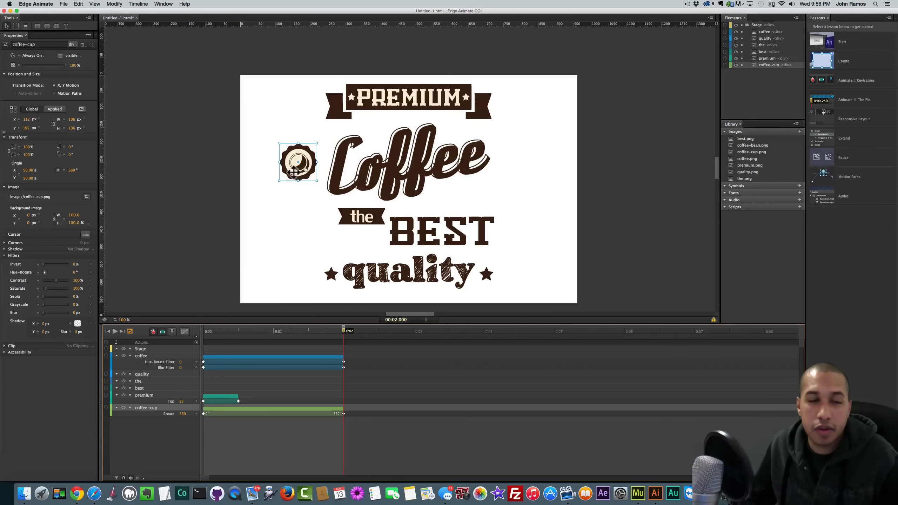
pyautogui.click(217, 332)
pyautogui.press('space')
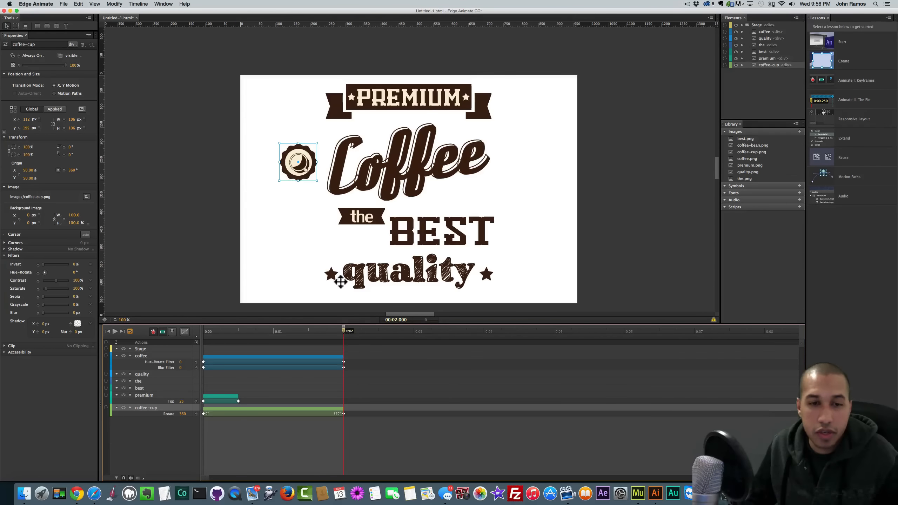
pyautogui.click(360, 213)
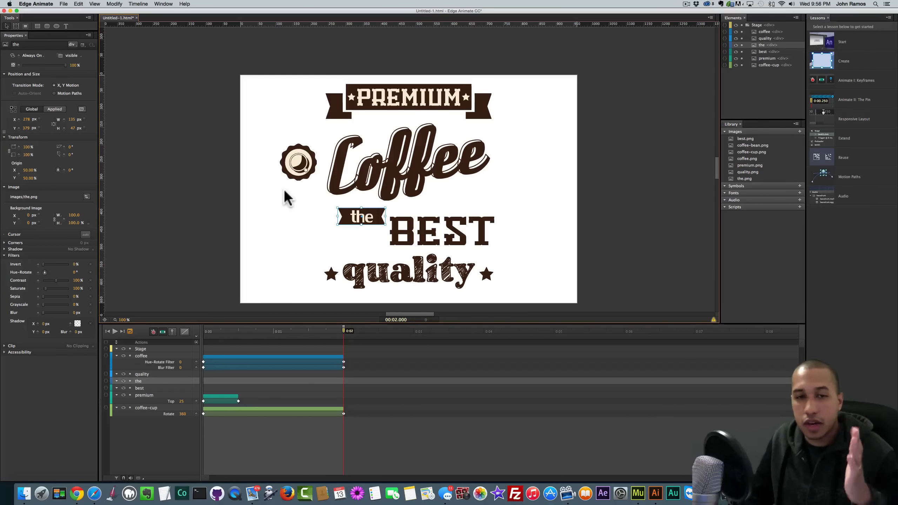
# - Keyframe the 'the' ribbon at Left 278 px and start it at -135 px off the stage's left edge
pyautogui.click(18, 120)
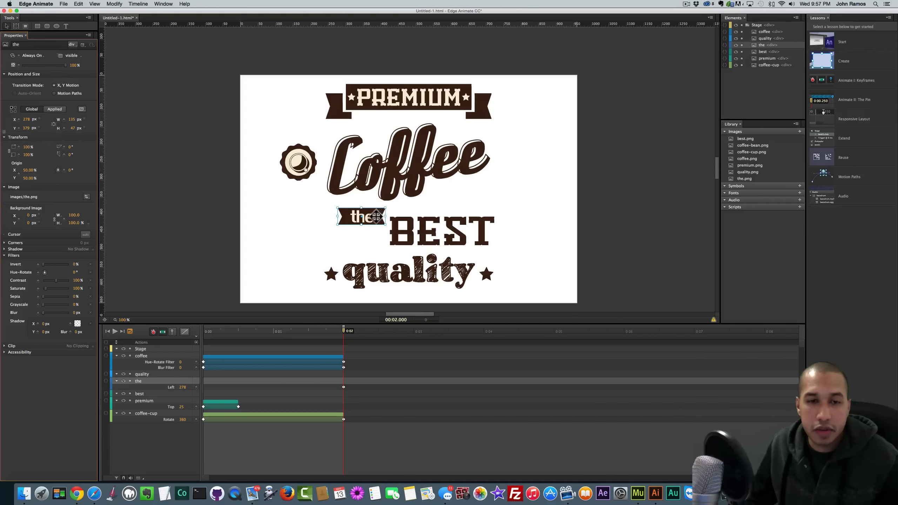
pyautogui.moveTo(343, 331); pyautogui.dragTo(200, 331)
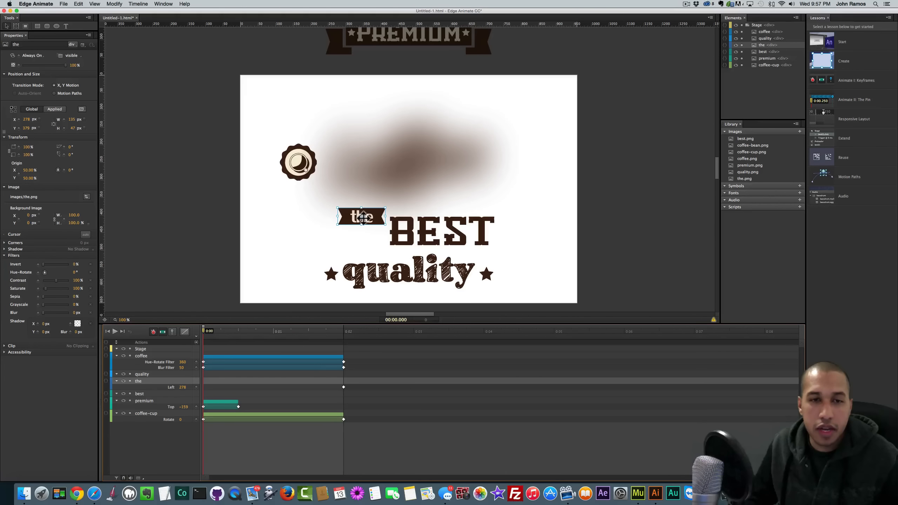
pyautogui.moveTo(377, 218); pyautogui.dragTo(233, 216)
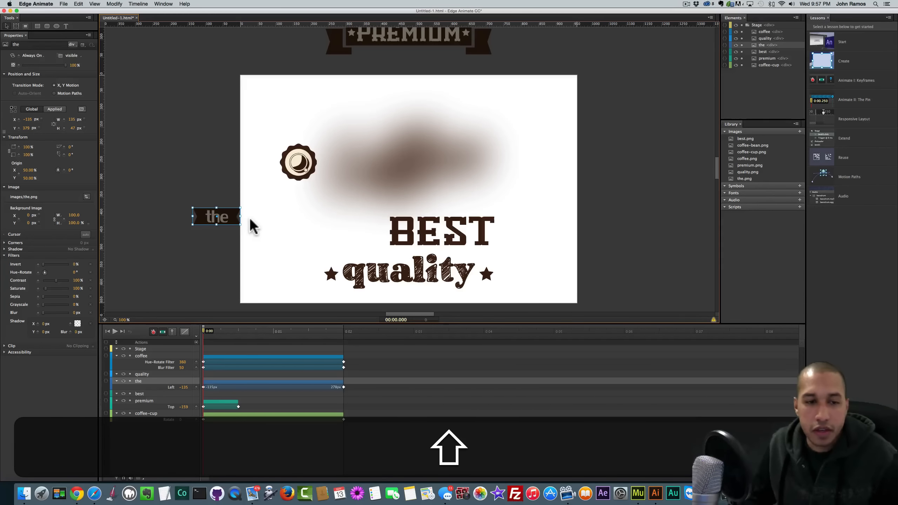
pyautogui.press('space')
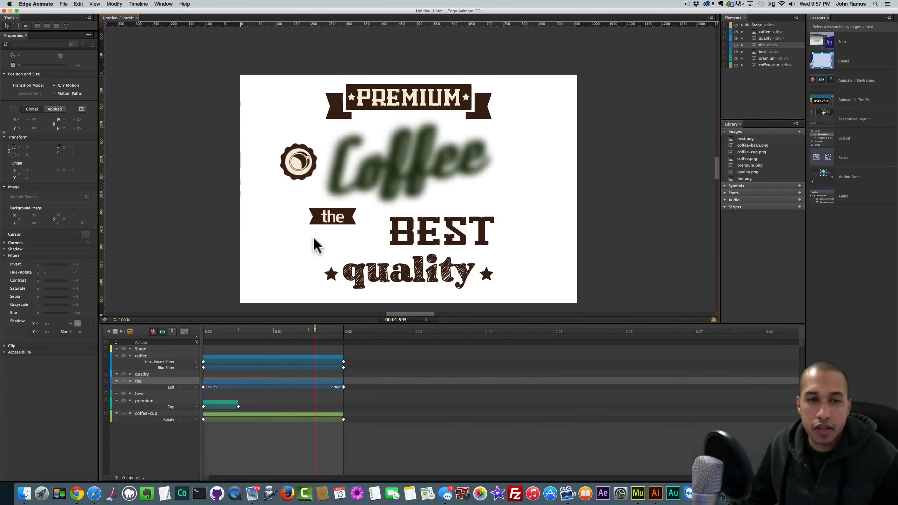
pyautogui.click(422, 227)
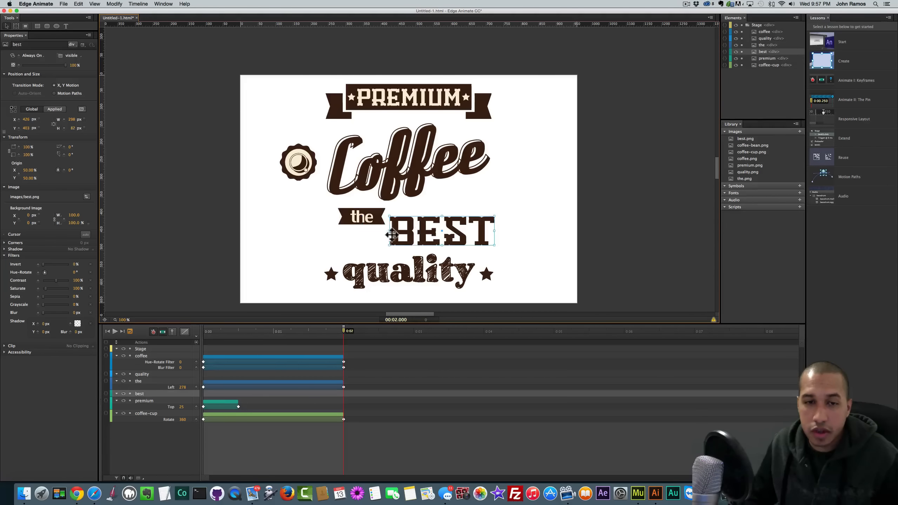
# - Keyframe BEST at Left 426 px at 0:02 and start it beyond the stage's right edge at 0:00
pyautogui.click(18, 119)
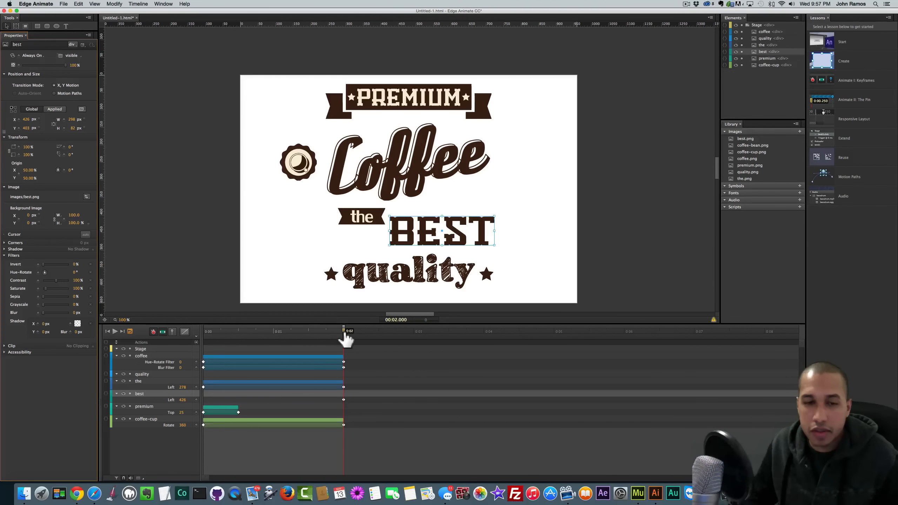
pyautogui.moveTo(344, 334); pyautogui.dragTo(192, 336)
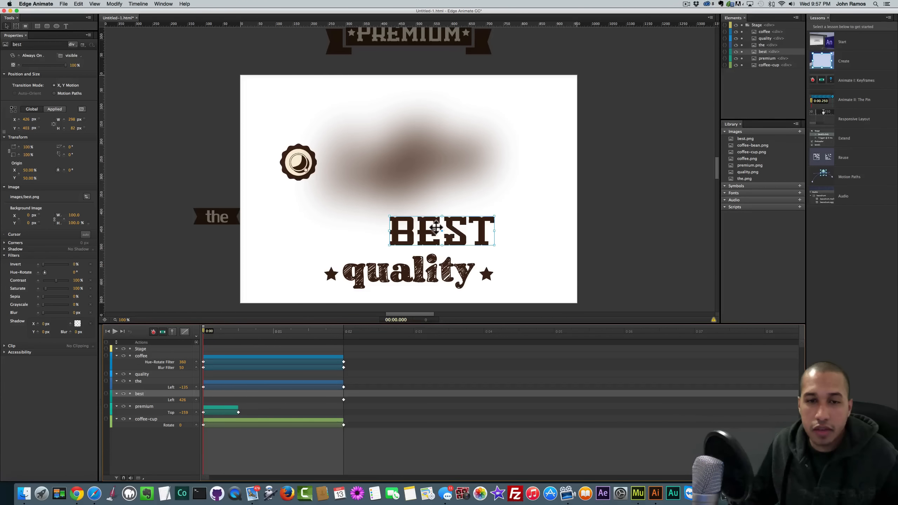
pyautogui.press('shift')
pyautogui.moveTo(427, 228); pyautogui.dragTo(613, 231)
pyautogui.press('space')
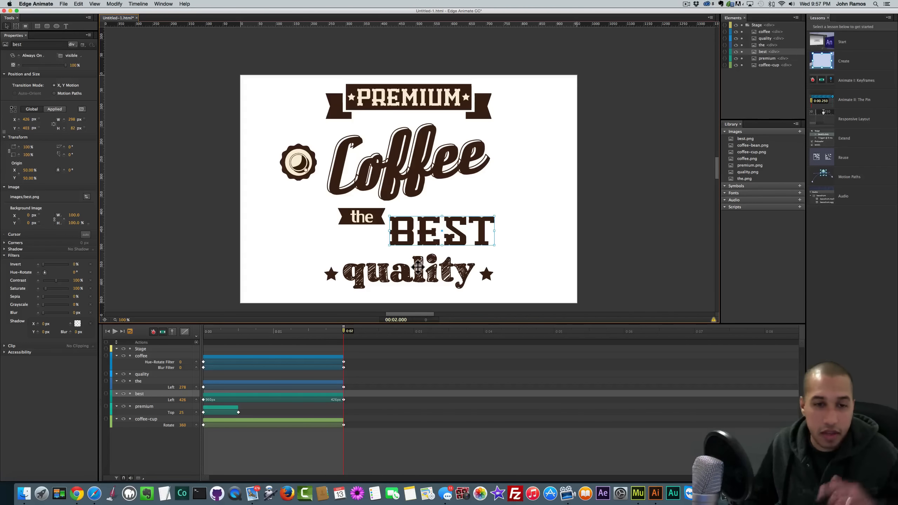
pyautogui.click(381, 314)
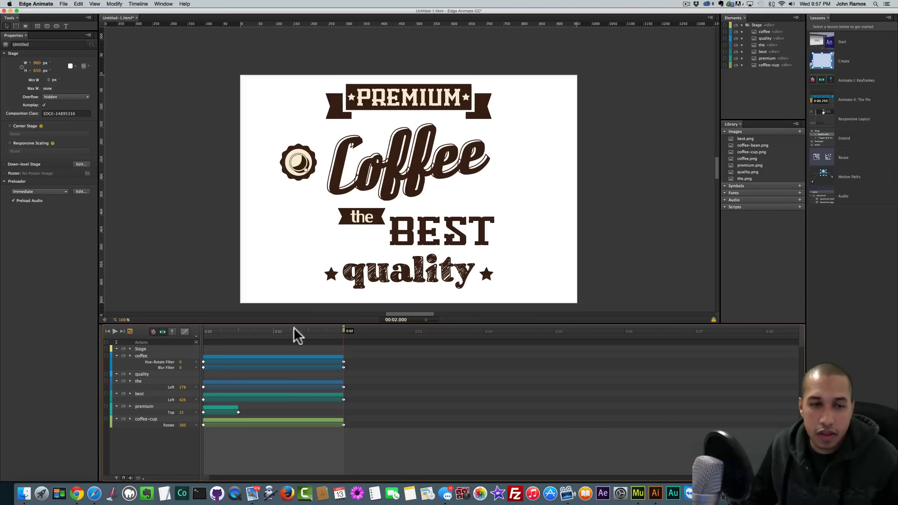
# - Move the BEST and 'the' slide-in end keyframes from 0:02 to about 0:01 and preview
pyautogui.click(139, 393)
pyautogui.moveTo(344, 400); pyautogui.dragTo(276, 398)
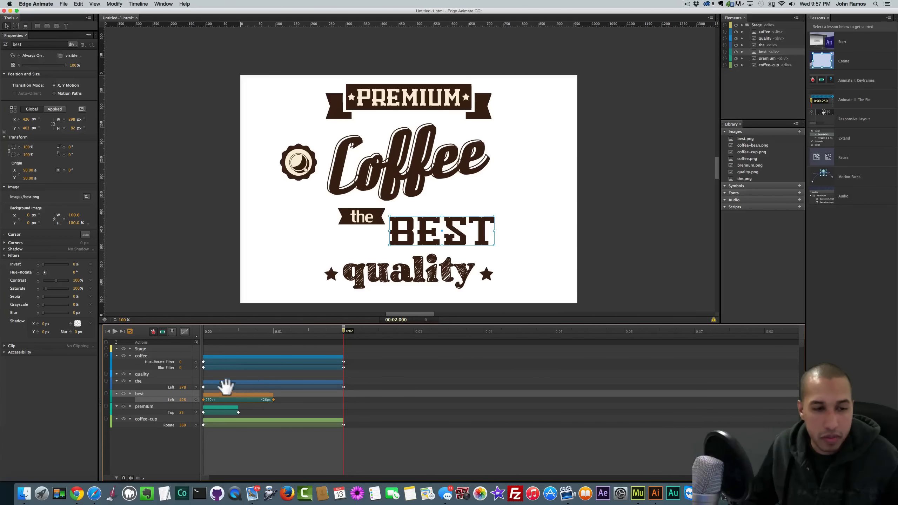
pyautogui.moveTo(344, 388); pyautogui.dragTo(273, 387)
pyautogui.press('space')
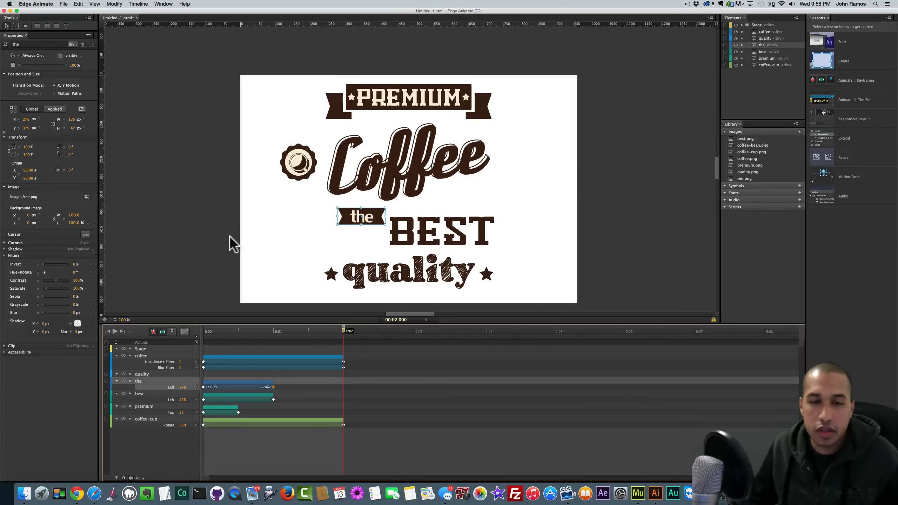
pyautogui.scroll(-3, 217, 243)
pyautogui.scroll(-2, 221, 244)
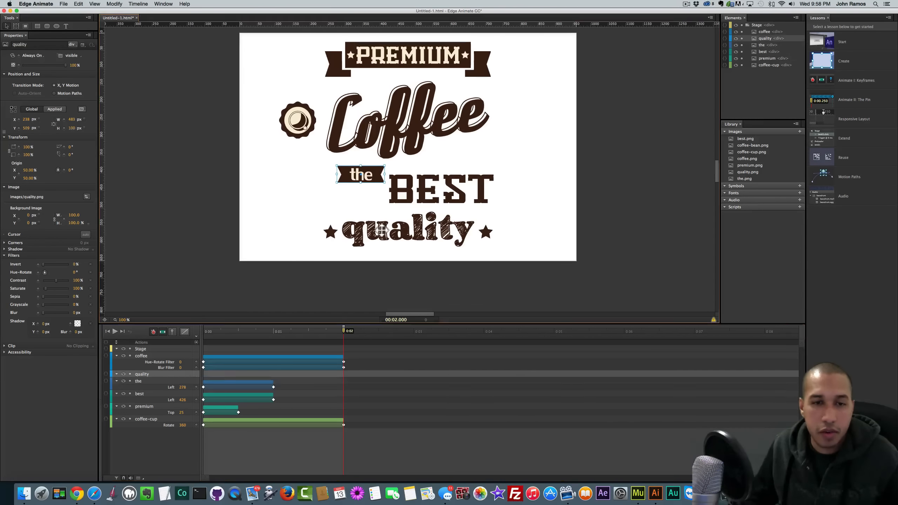
# - Keyframe the quality banner's Top at 0:02 and start it at Top 650 px below the stage
pyautogui.click(370, 235)
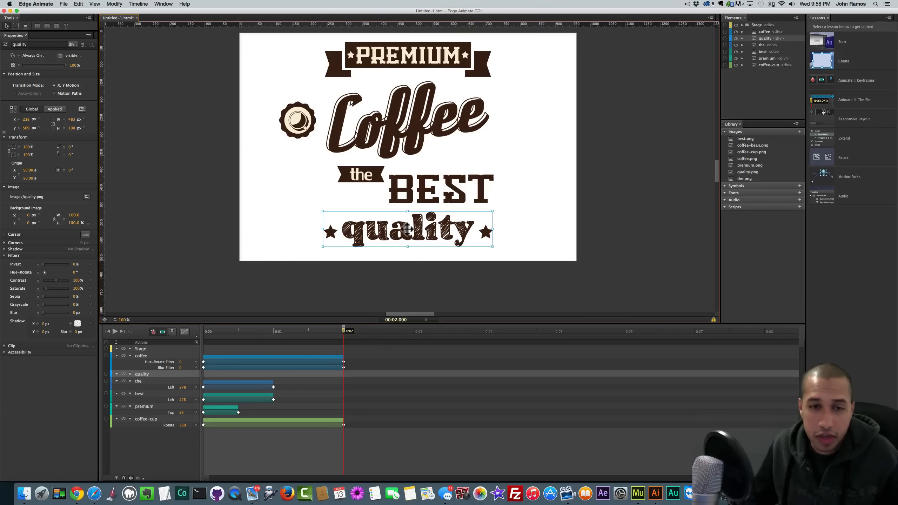
pyautogui.click(18, 128)
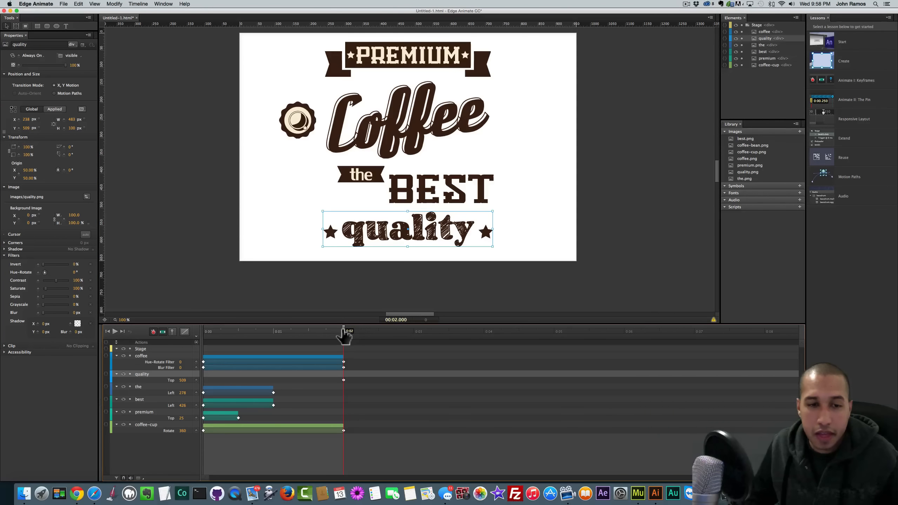
pyautogui.moveTo(344, 335); pyautogui.dragTo(193, 334)
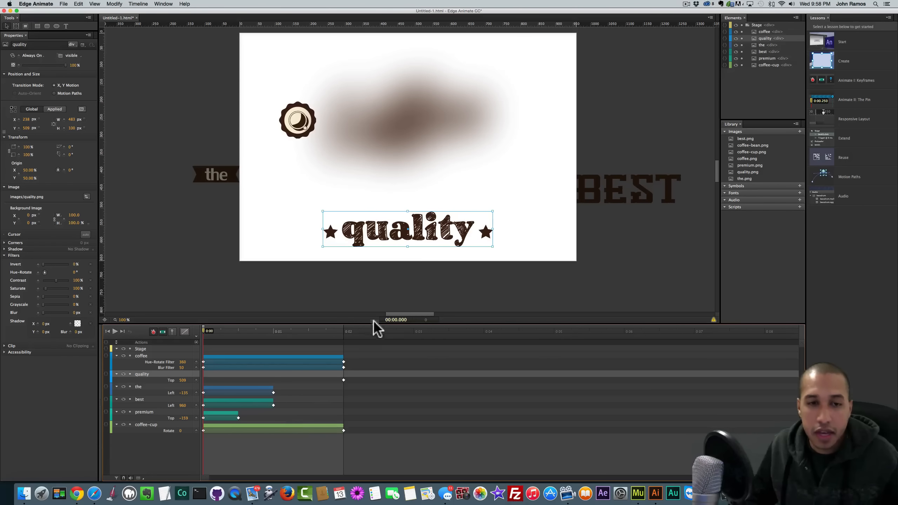
pyautogui.moveTo(399, 229); pyautogui.dragTo(384, 280)
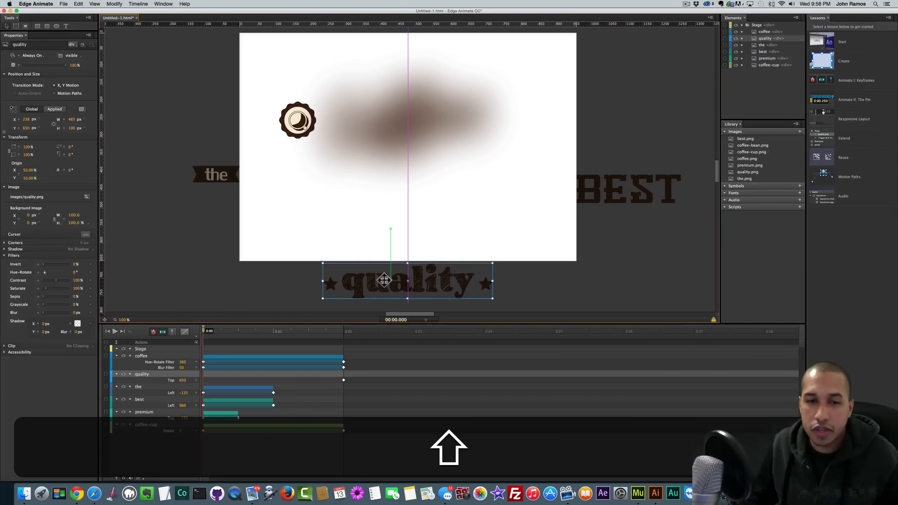
pyautogui.moveTo(384, 279); pyautogui.dragTo(383, 279)
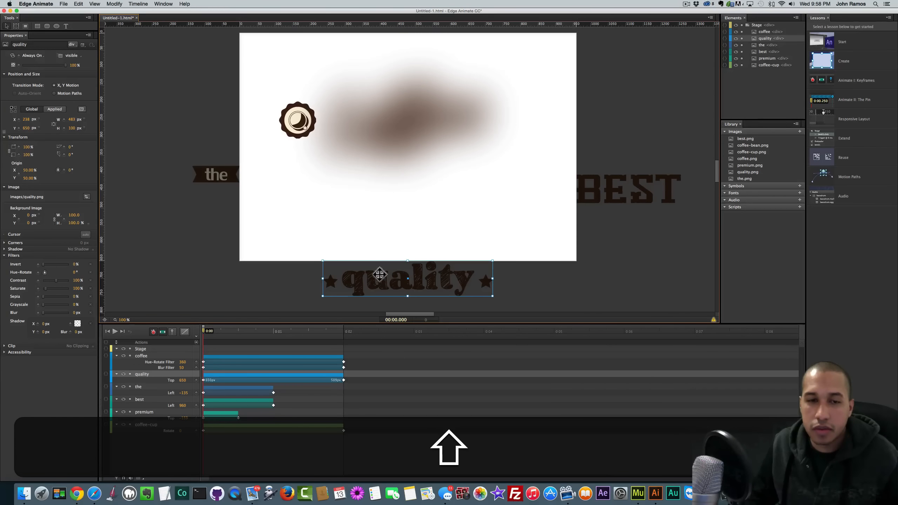
pyautogui.click(277, 279)
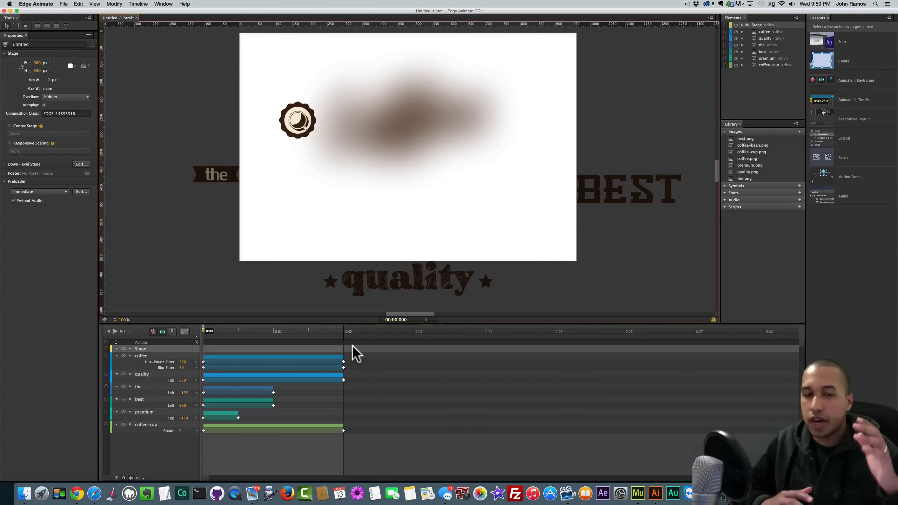
# - Drag the quality banner's Top end keyframe earlier so its rise to 509 px ends around 1 second
pyautogui.scroll(10, 444, 261)
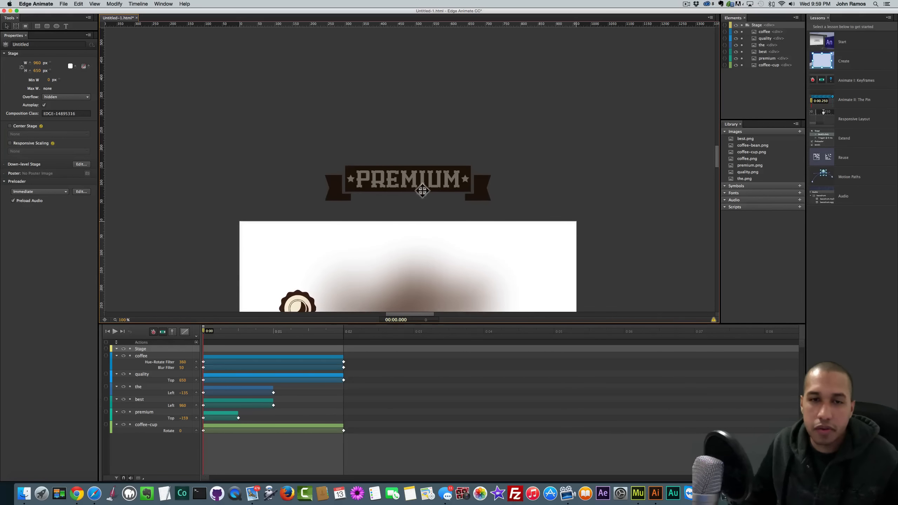
pyautogui.click(405, 166)
pyautogui.scroll(-10, 562, 200)
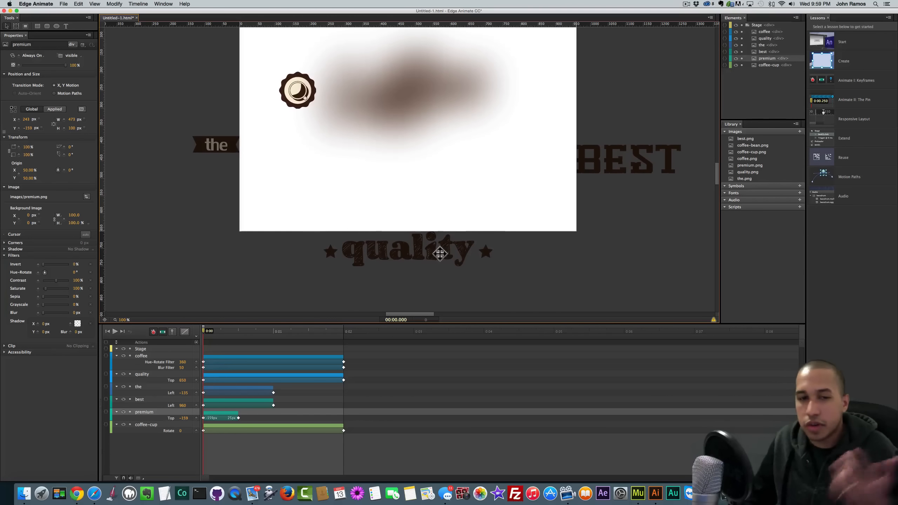
pyautogui.click(428, 250)
pyautogui.press('Escape')
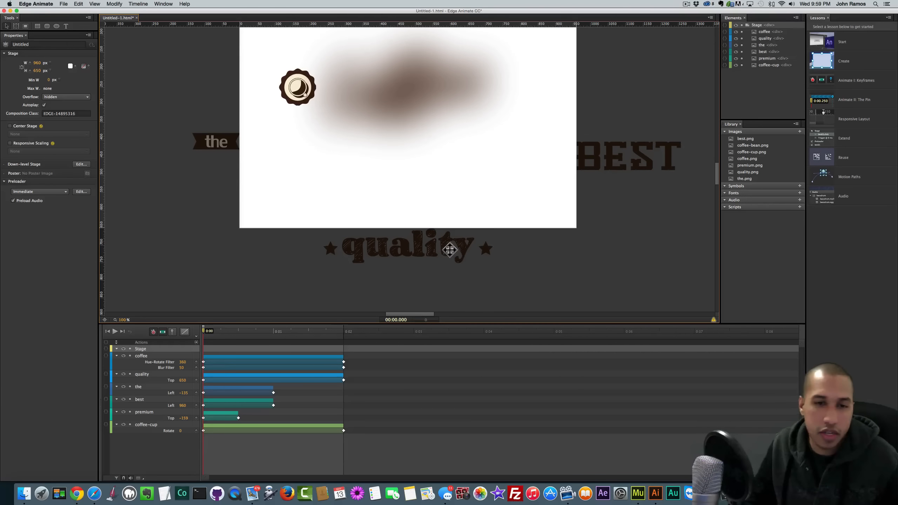
pyautogui.click(449, 250)
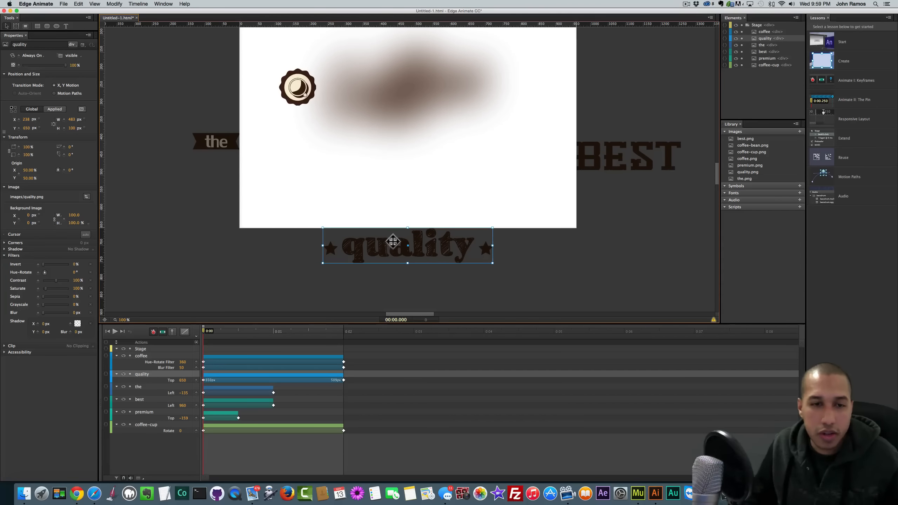
pyautogui.press('space')
pyautogui.moveTo(344, 380); pyautogui.dragTo(237, 379)
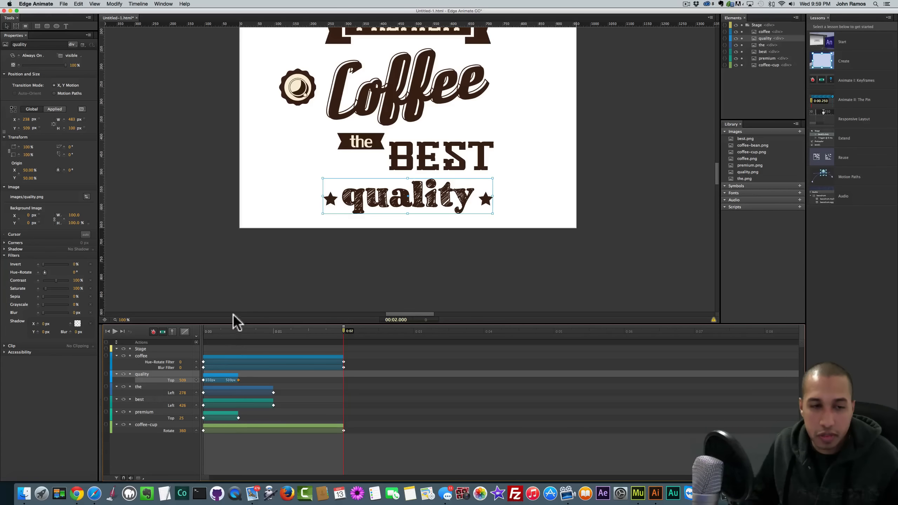
pyautogui.press('space')
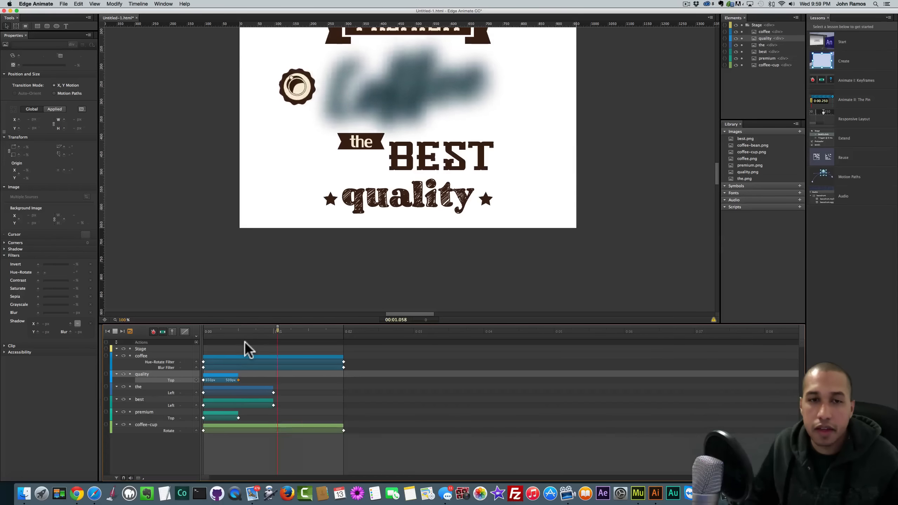
pyautogui.press('space')
pyautogui.scroll(3, 377, 246)
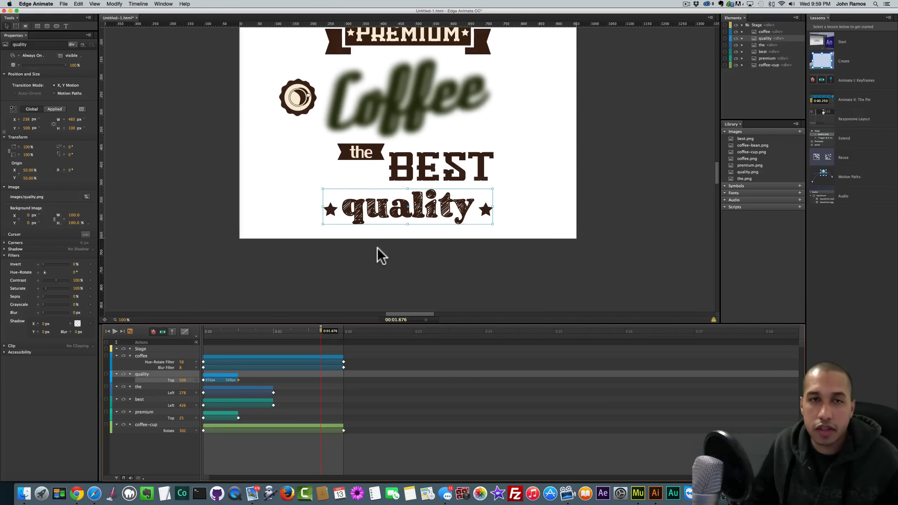
pyautogui.scroll(5, 378, 247)
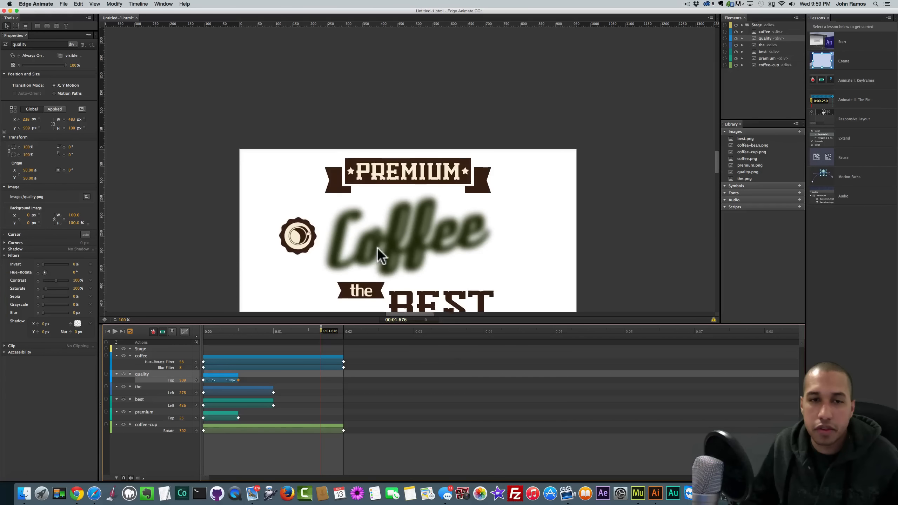
pyautogui.scroll(-2, 377, 247)
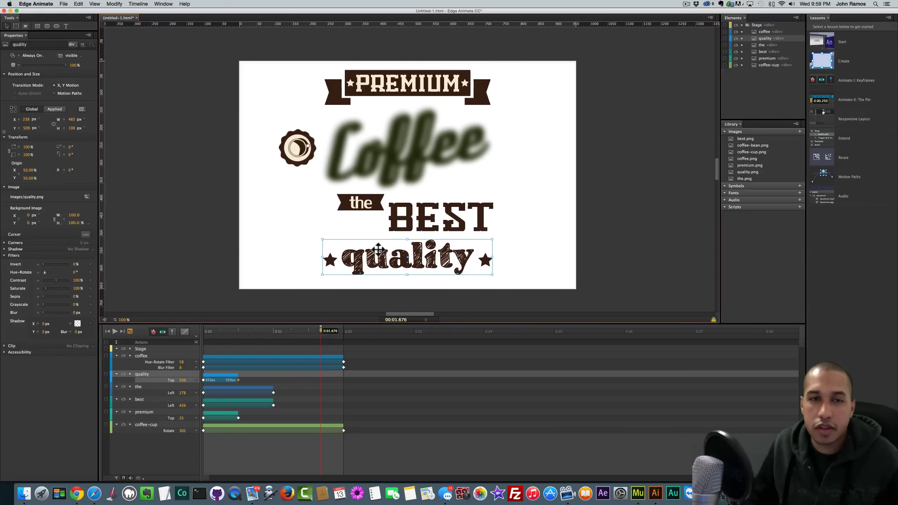
pyautogui.press('super+z')
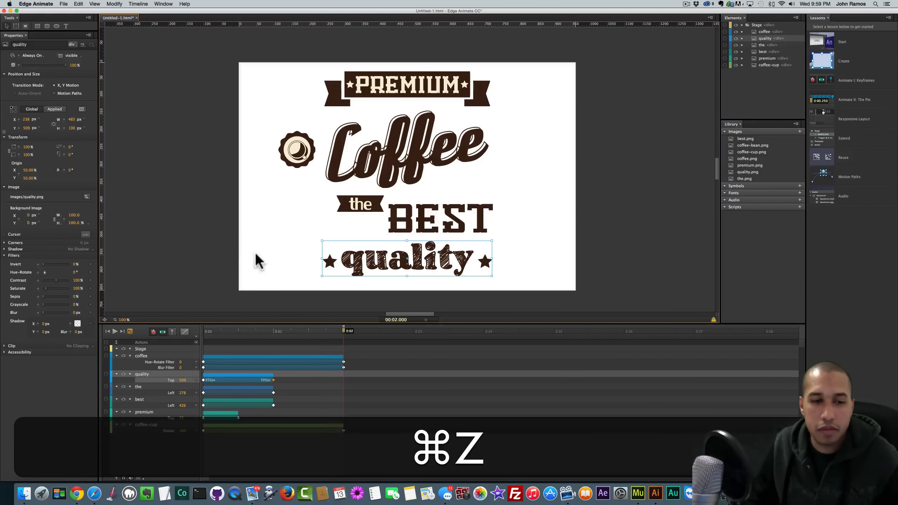
pyautogui.moveTo(274, 380); pyautogui.dragTo(237, 379)
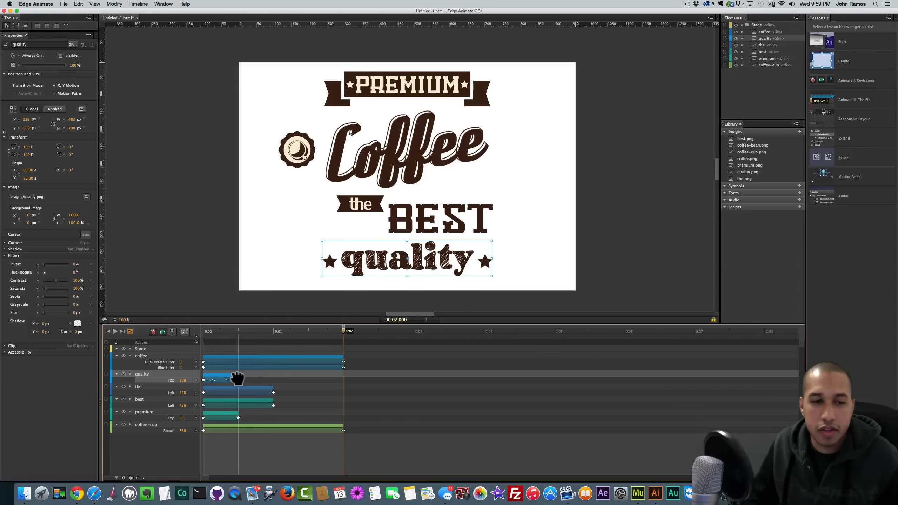
pyautogui.click(212, 233)
pyautogui.press('space')
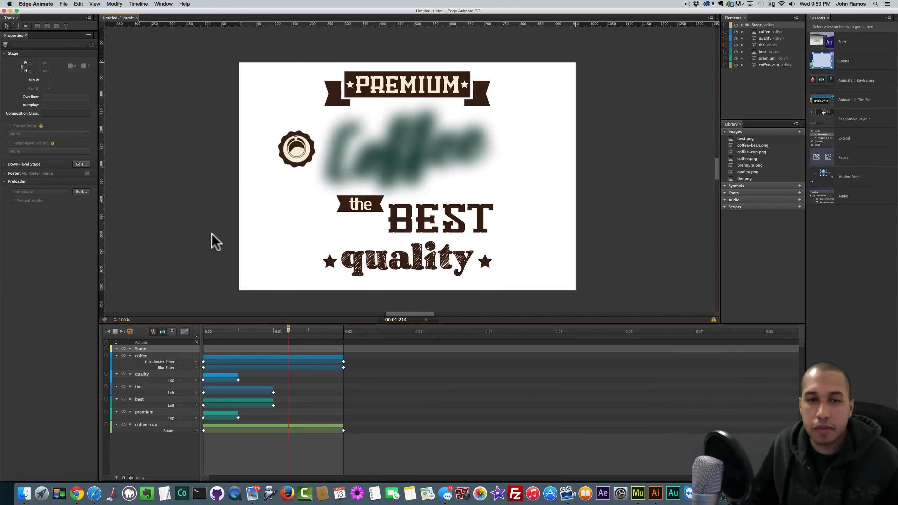
pyautogui.press('space')
pyautogui.moveTo(238, 380); pyautogui.dragTo(273, 380)
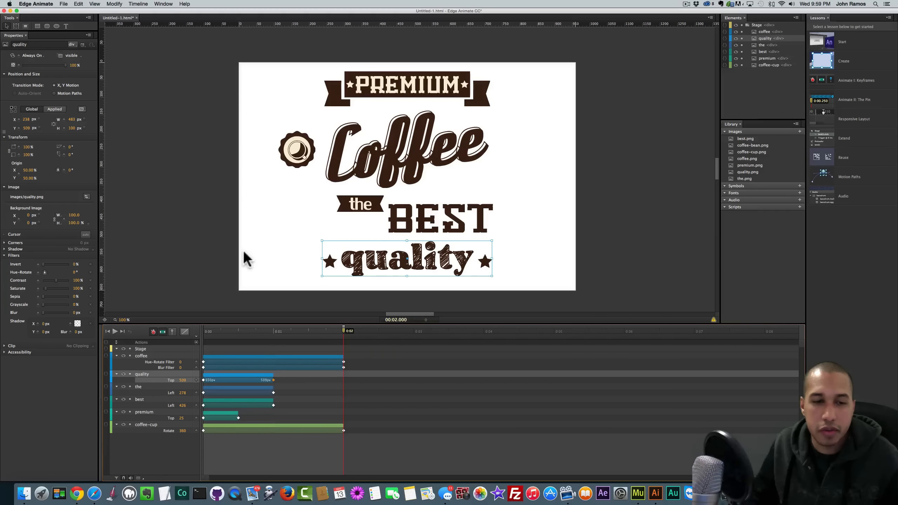
pyautogui.press('space')
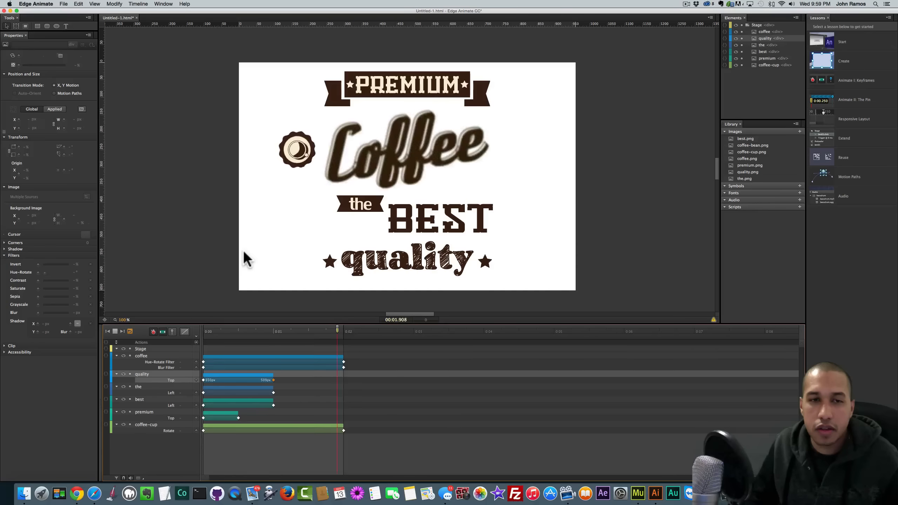
pyautogui.press('space')
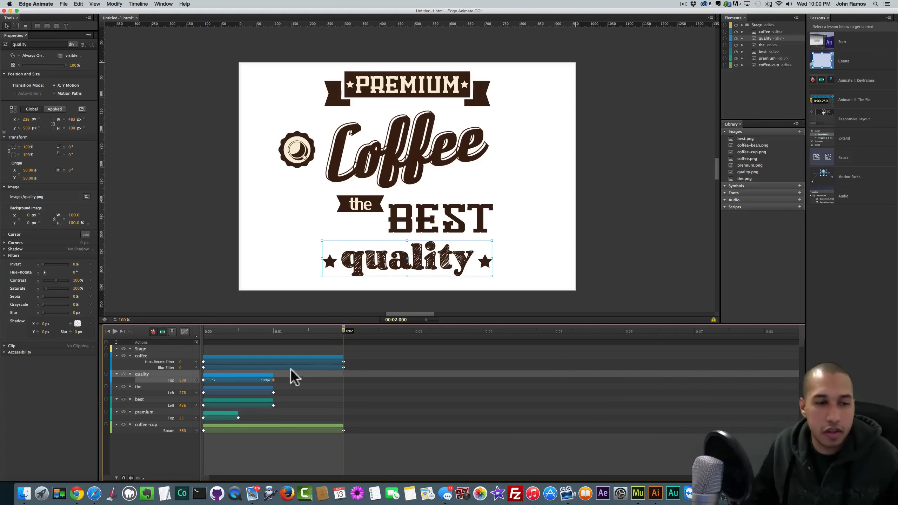
# - End Coffee's Hue-Rotate and Blur and the cup's Rotate at 0:01, then preview the playback
pyautogui.moveTo(344, 362); pyautogui.dragTo(274, 362)
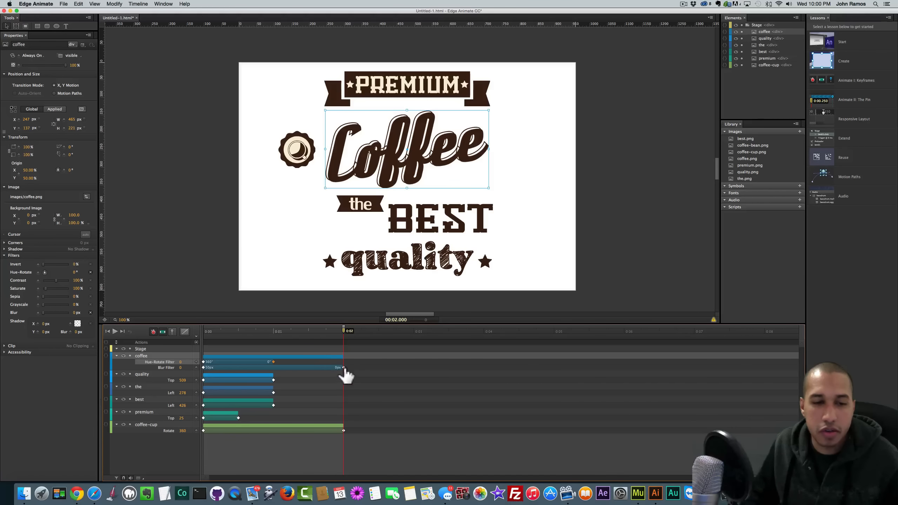
pyautogui.moveTo(343, 367); pyautogui.dragTo(275, 368)
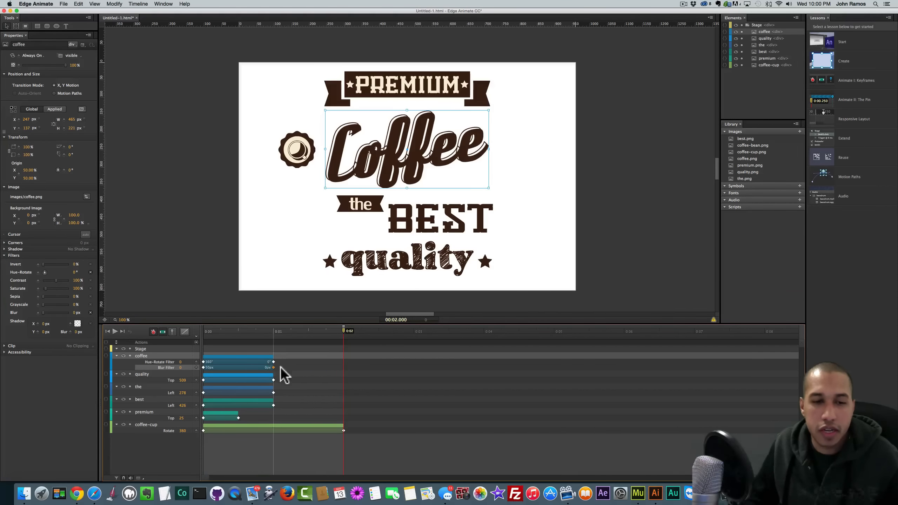
pyautogui.press('space')
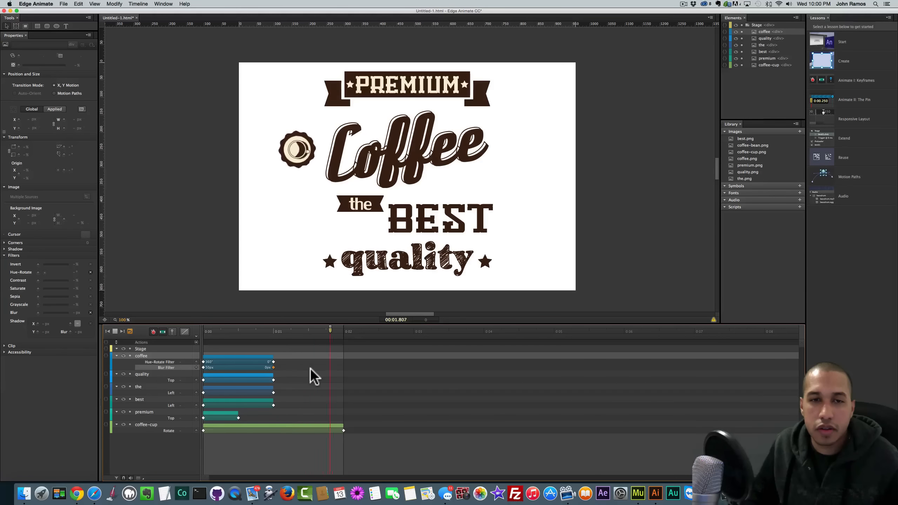
pyautogui.moveTo(343, 430); pyautogui.dragTo(271, 430)
pyautogui.press('space')
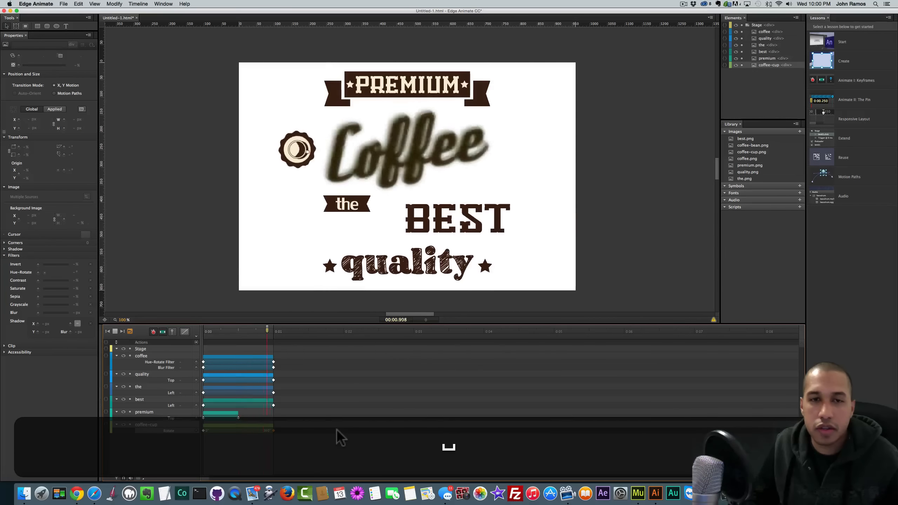
pyautogui.press('space')
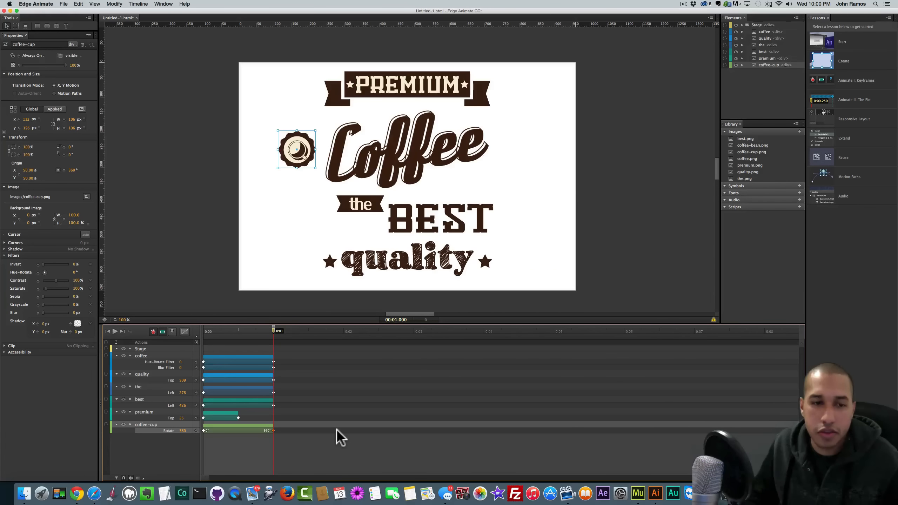
pyautogui.press('space')
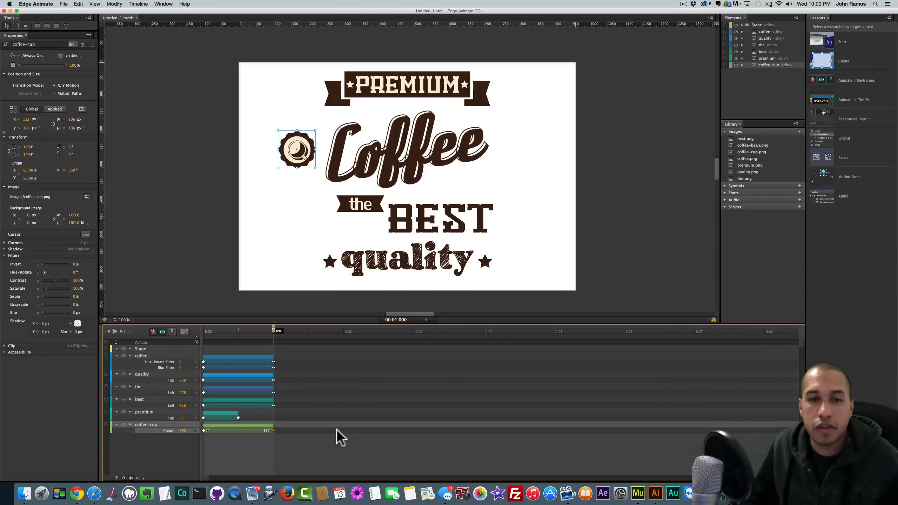
pyautogui.press('space')
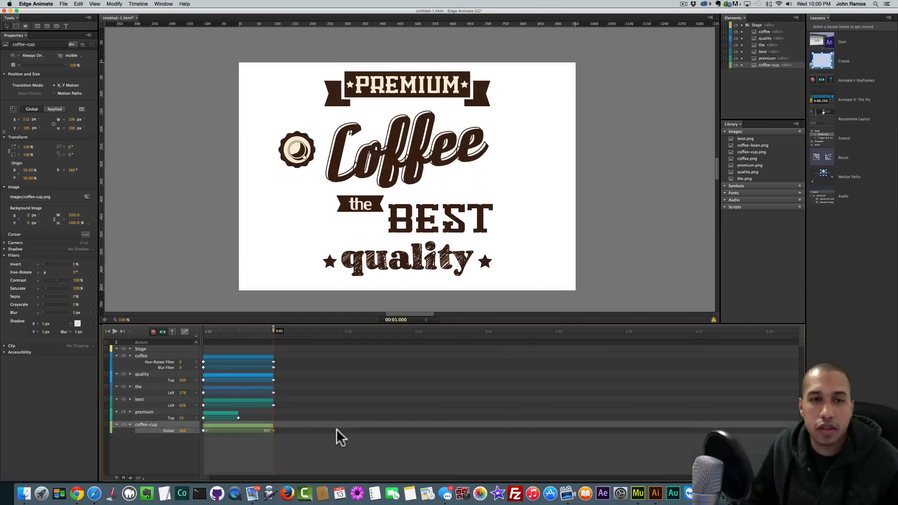
pyautogui.press('space')
pyautogui.press('space')
pyautogui.press('space')
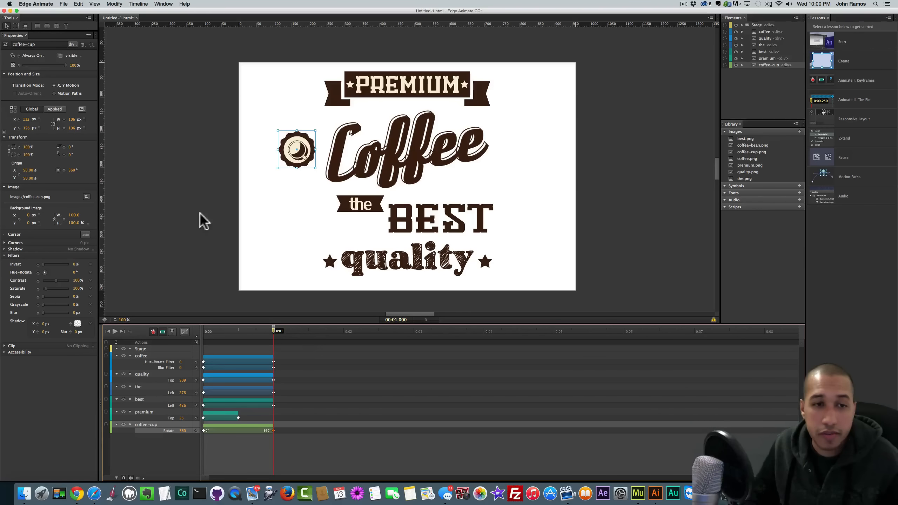
# - Stretch Coffee's Blur and Hue-Rotate back to two seconds and replay from the start
pyautogui.moveTo(273, 367); pyautogui.dragTo(343, 369)
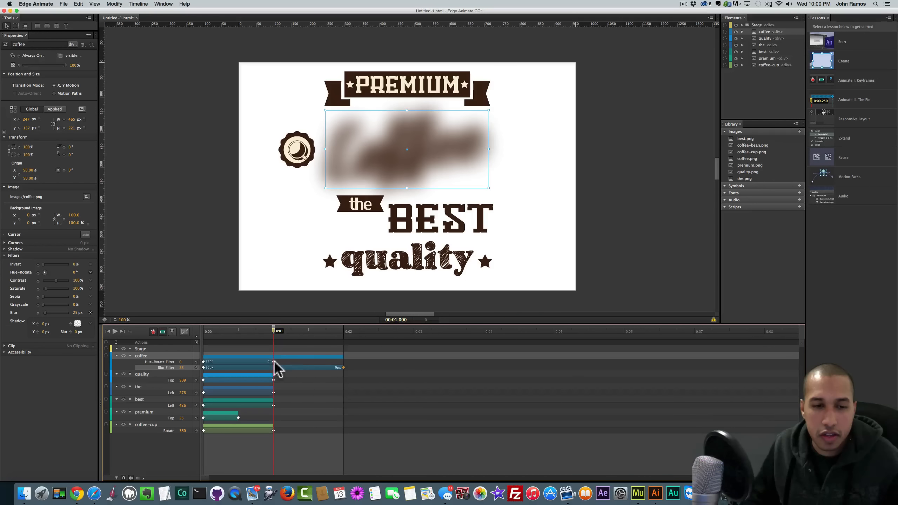
pyautogui.moveTo(273, 361); pyautogui.dragTo(345, 364)
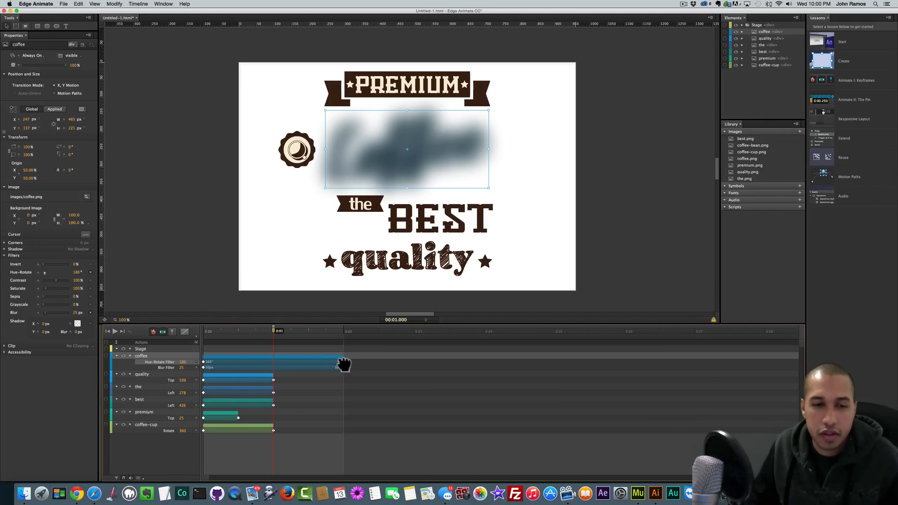
pyautogui.press('space')
pyautogui.press('space')
pyautogui.press('space')
pyautogui.moveTo(219, 331); pyautogui.dragTo(188, 330)
pyautogui.press('space')
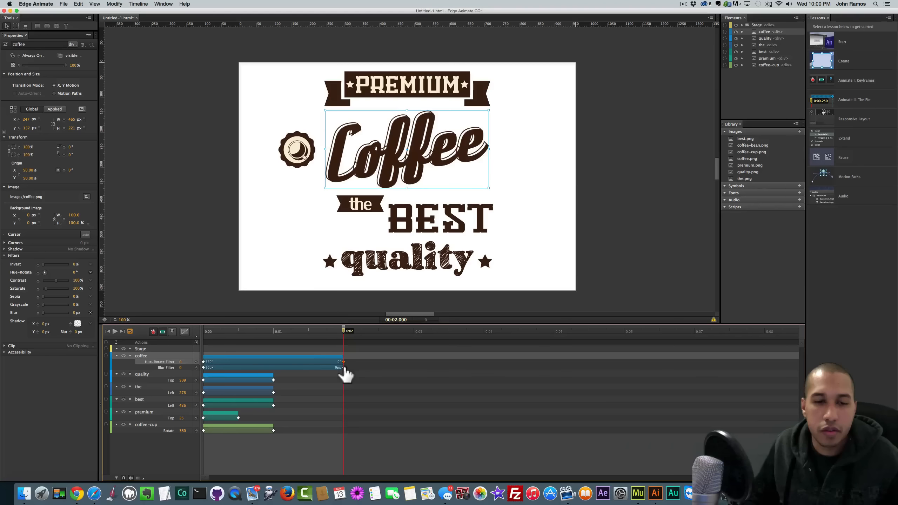
# - Return Coffee's Blur and Hue-Rotate ends to 0:01, preview, and deselect everything
pyautogui.moveTo(343, 367); pyautogui.dragTo(280, 370)
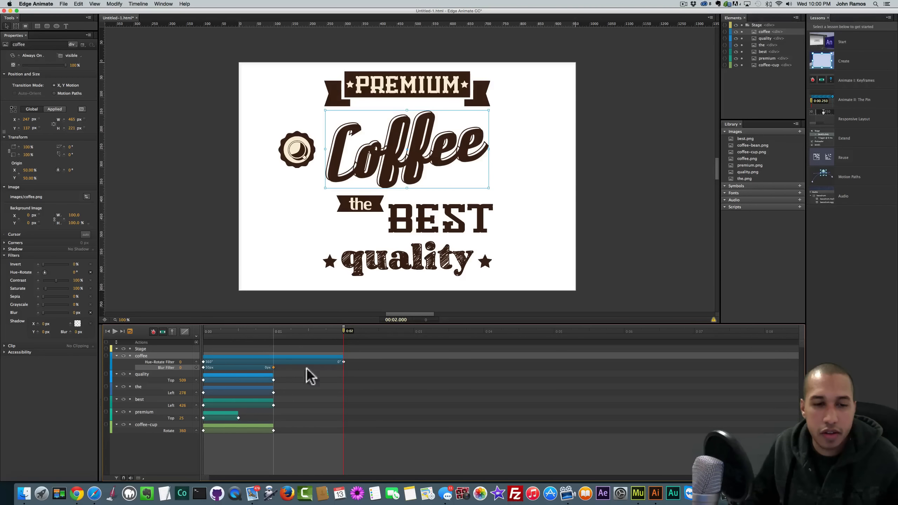
pyautogui.moveTo(344, 362); pyautogui.dragTo(273, 362)
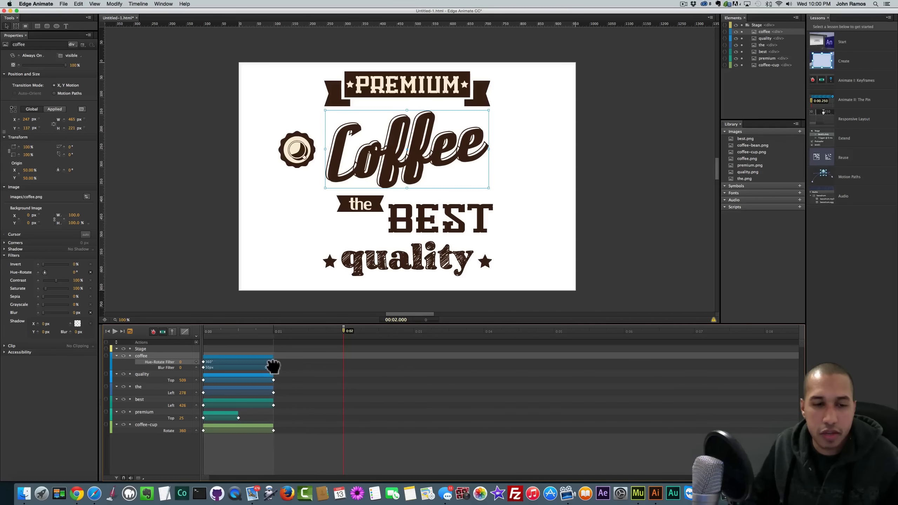
pyautogui.press('space')
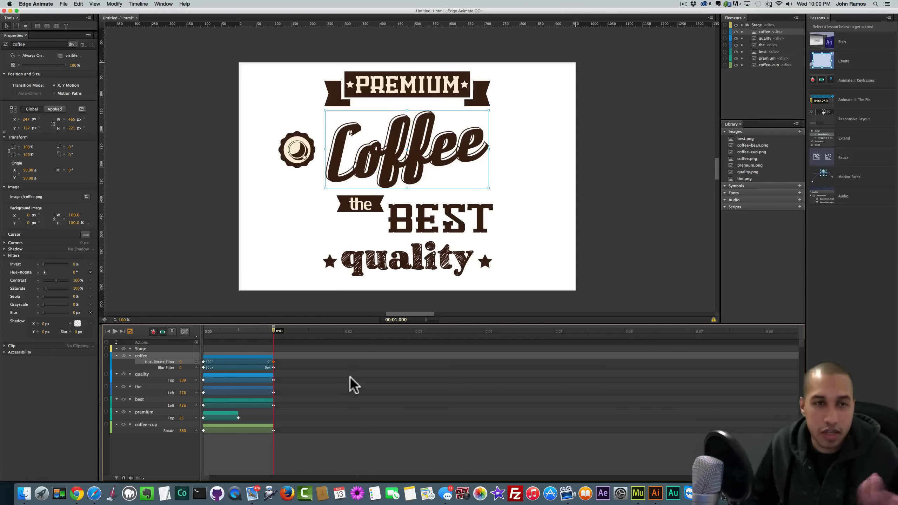
pyautogui.click(196, 230)
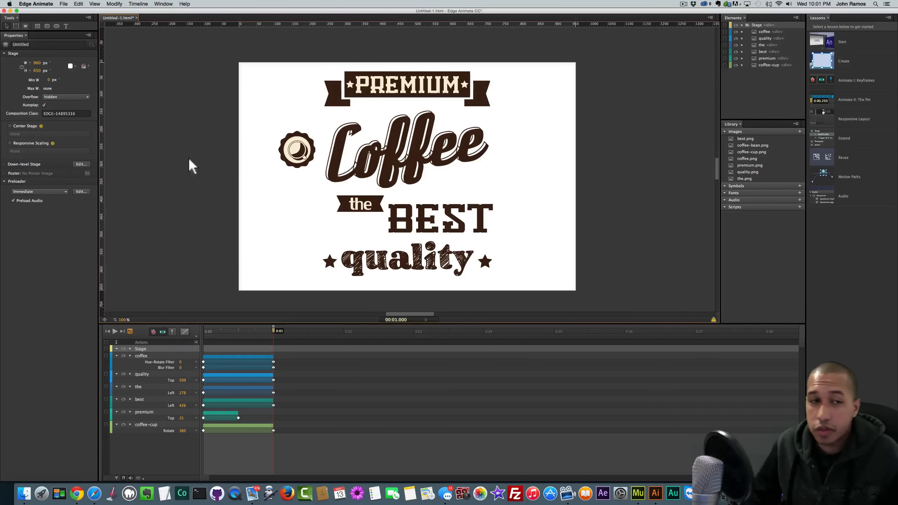
# - Look at the Publish Settings and close them without changes
pyautogui.click(63, 4)
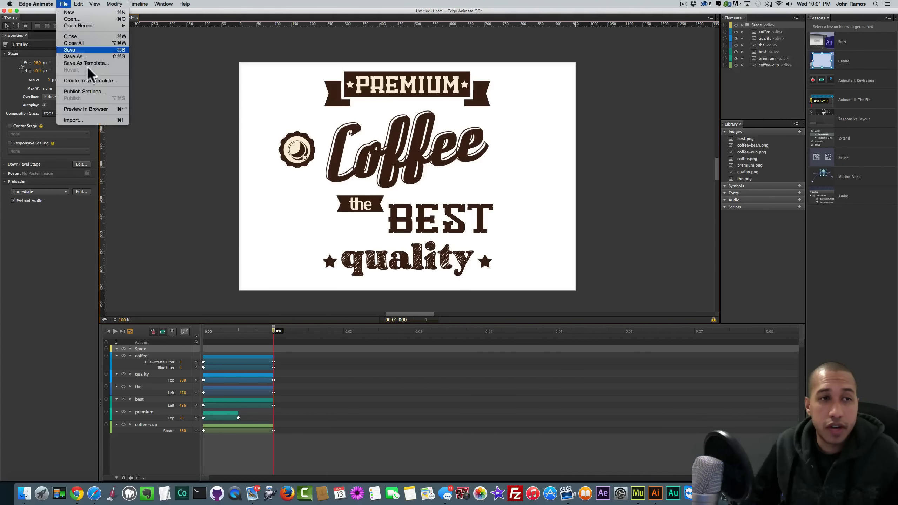
pyautogui.click(83, 91)
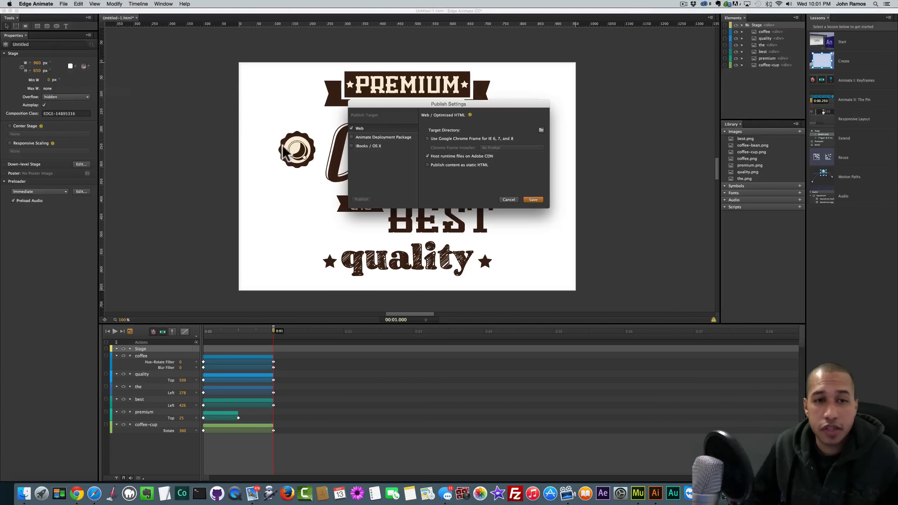
pyautogui.click(508, 199)
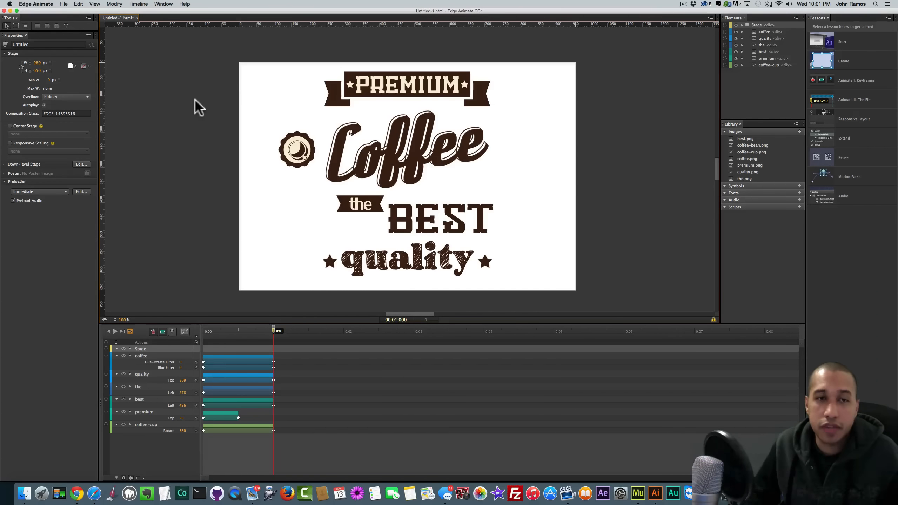
# - Save As into the Muse project folder, creating a new re-build folder there
pyautogui.click(63, 7)
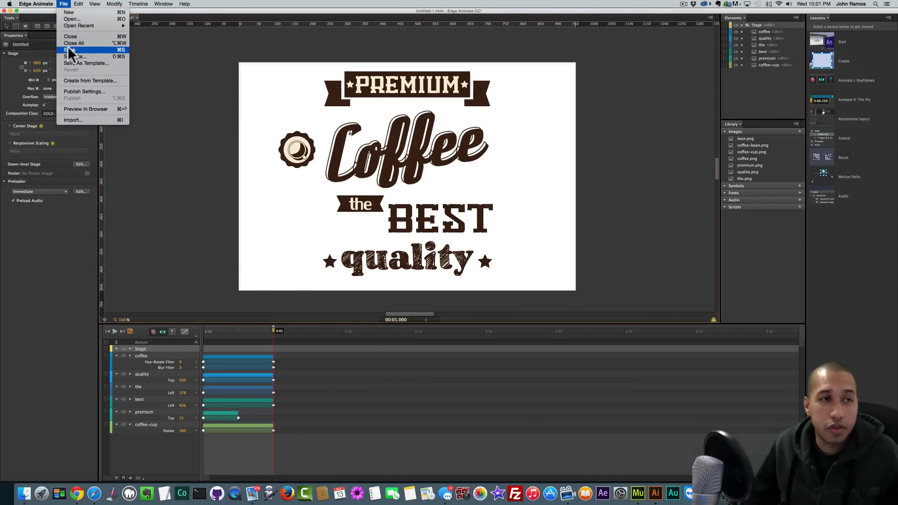
pyautogui.click(109, 64)
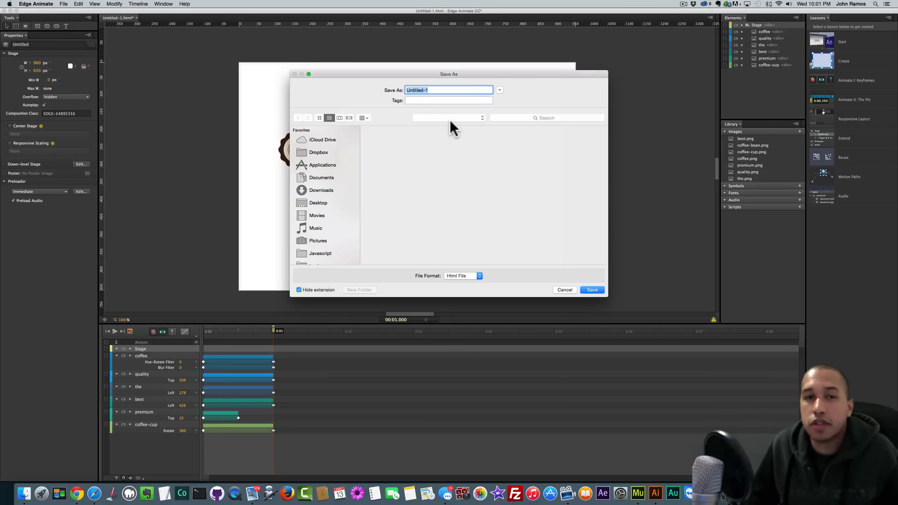
pyautogui.click(449, 118)
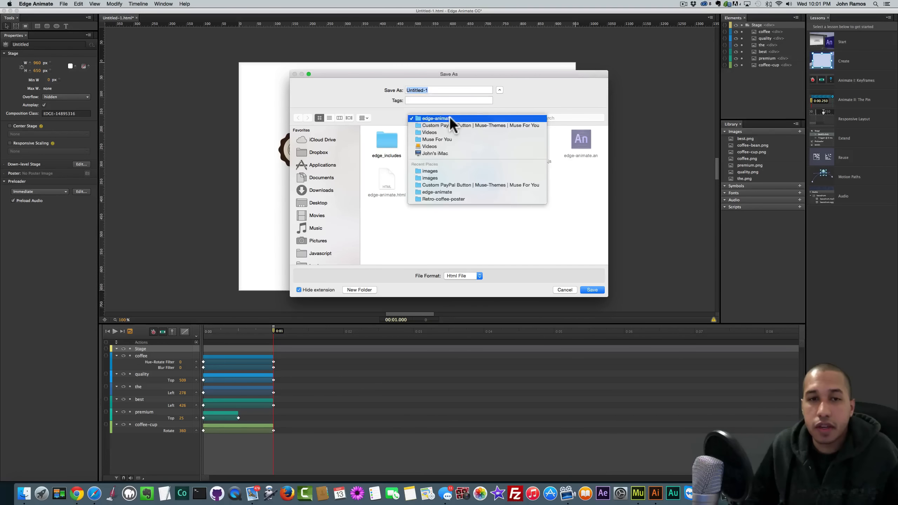
pyautogui.click(447, 123)
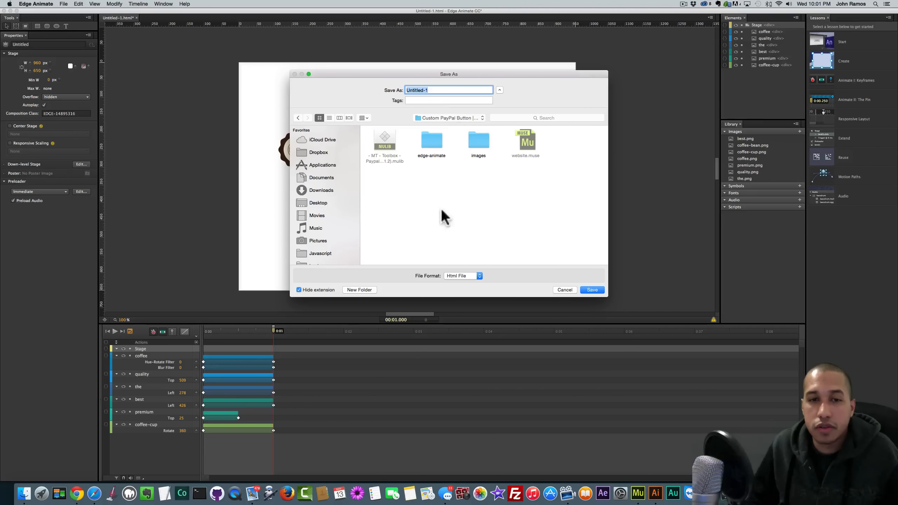
pyautogui.click(360, 290)
pyautogui.write('edi')
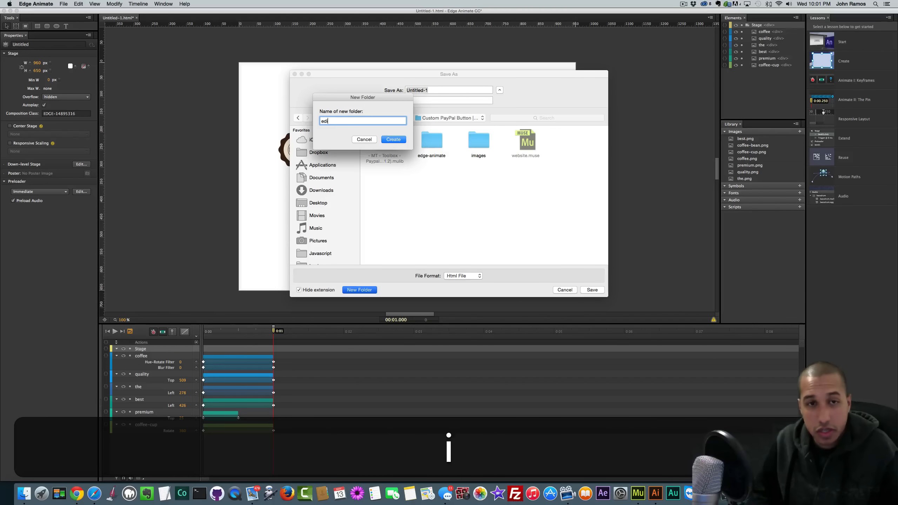
pyautogui.write('ge')
pyautogui.press('BackSpace')
pyautogui.press('BackSpace')
pyautogui.press('BackSpace')
pyautogui.press('BackSpace')
pyautogui.press('BackSpace')
pyautogui.write('re-')
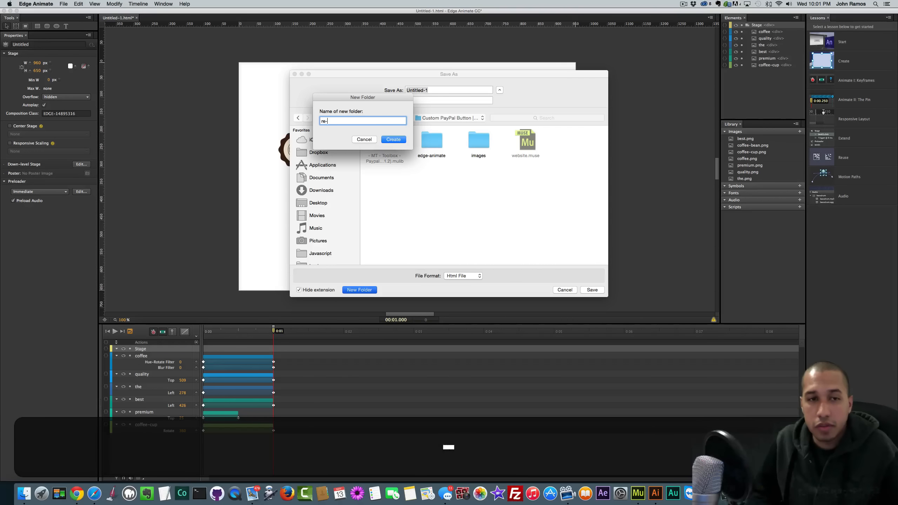
pyautogui.write('build')
pyautogui.press('Return')
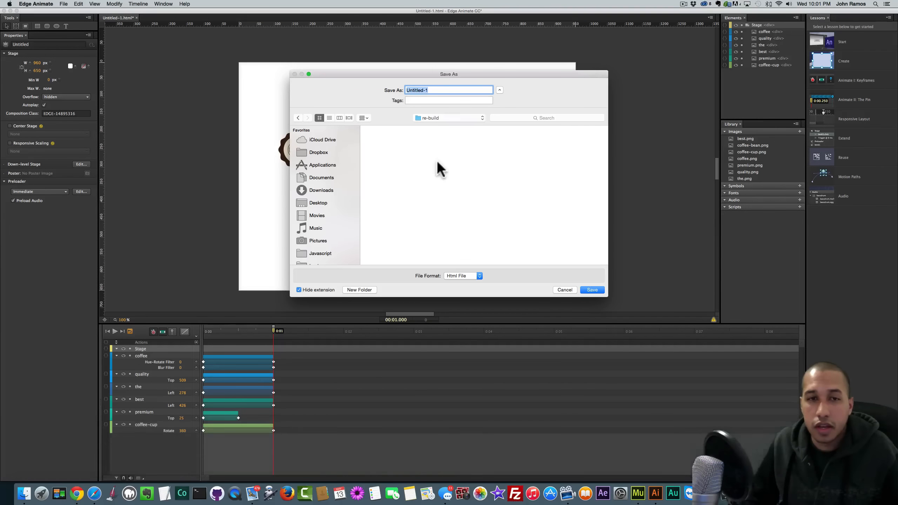
# - Name the file coffee-animation and save it
pyautogui.write('edge-anima')
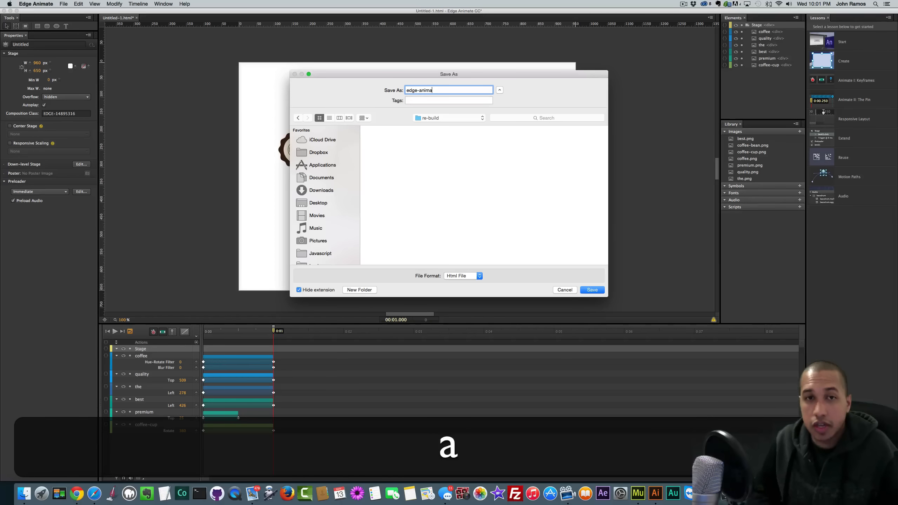
pyautogui.write('t')
pyautogui.press('super+a')
pyautogui.write('coffe')
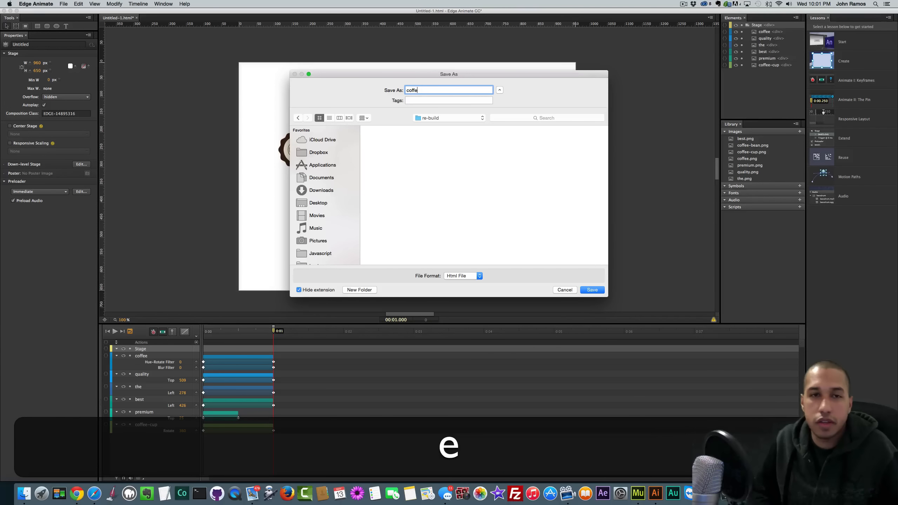
pyautogui.write('e-animation')
pyautogui.press('Return')
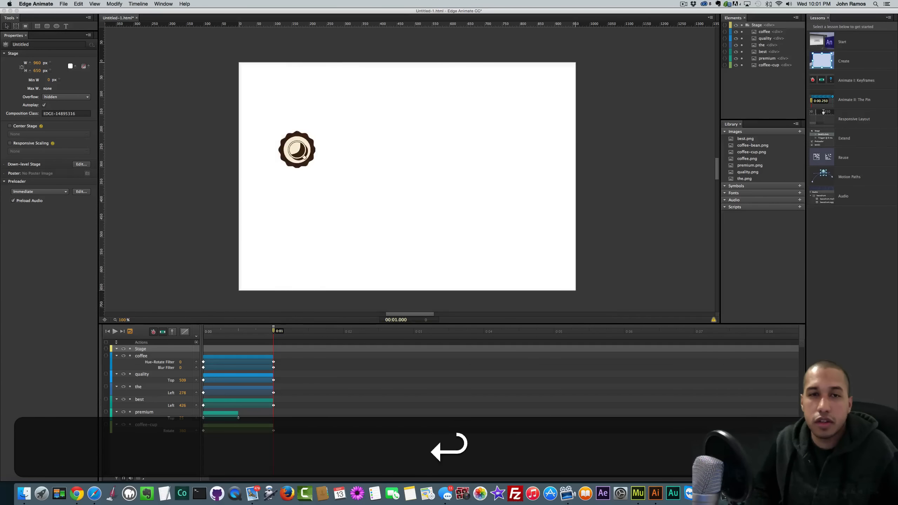
# - Switch the publish target from Web to Animate Deployment Package and publish
pyautogui.click(64, 4)
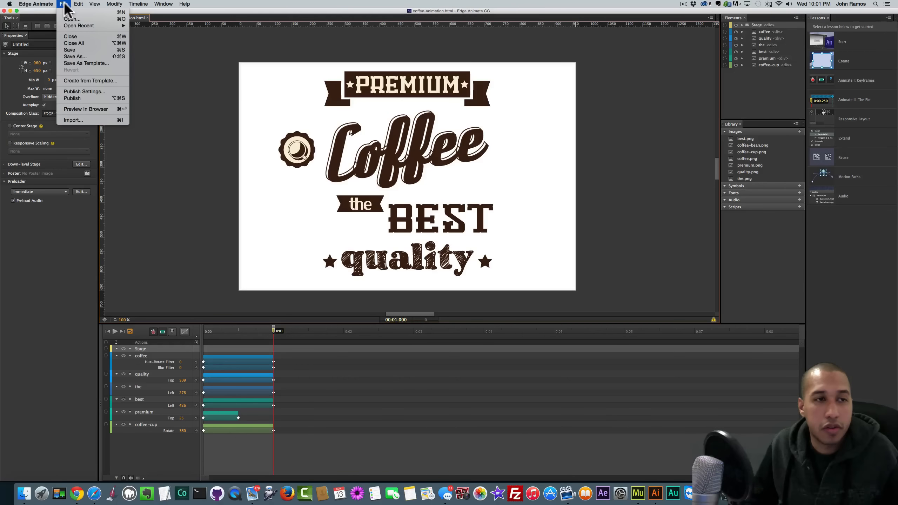
pyautogui.click(85, 92)
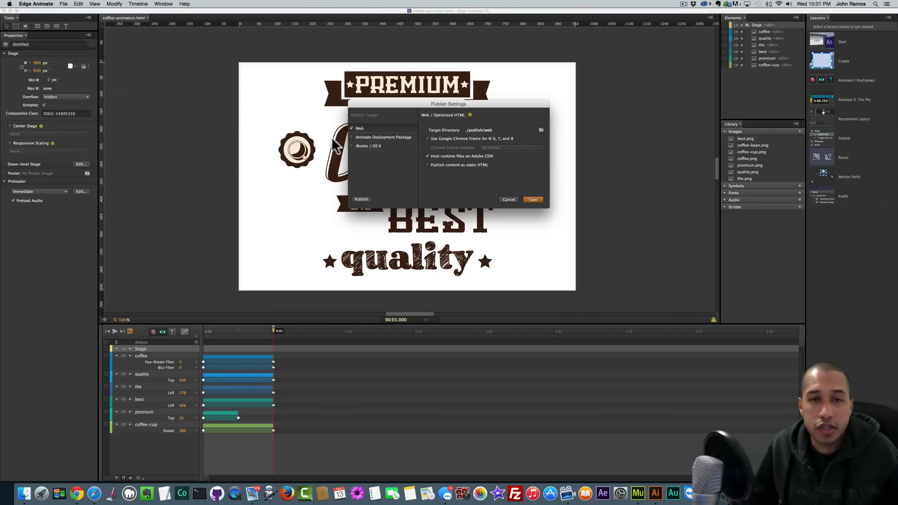
pyautogui.click(351, 128)
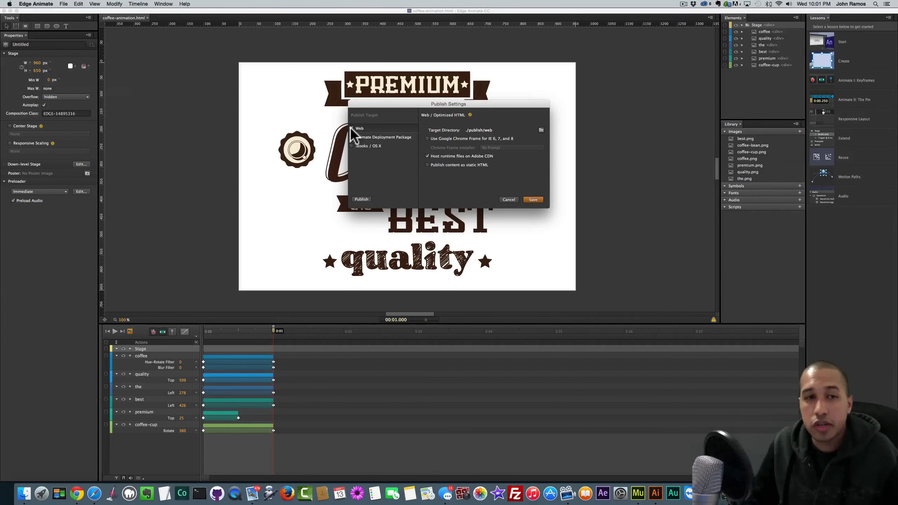
pyautogui.click(351, 128)
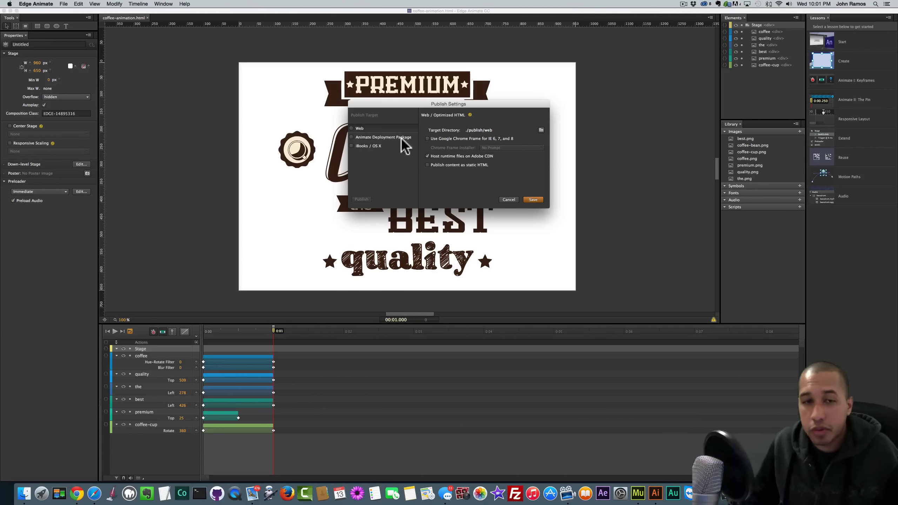
pyautogui.click(351, 137)
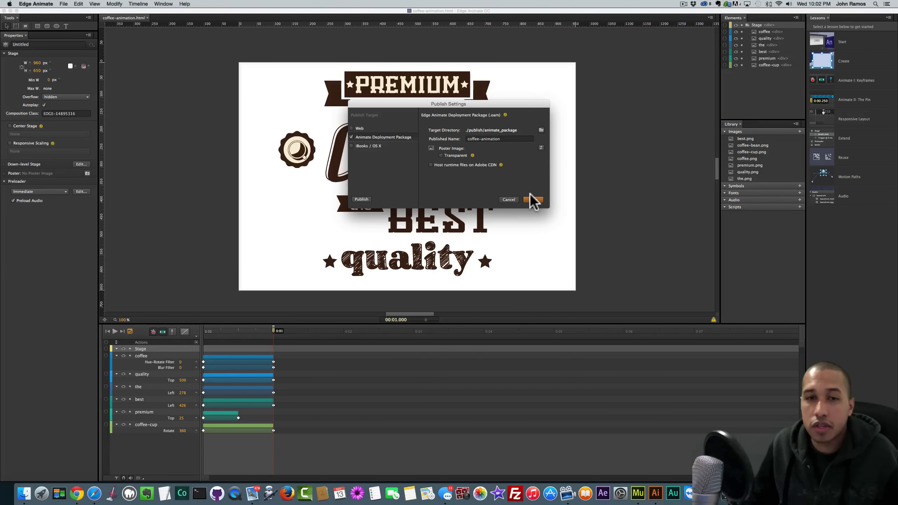
pyautogui.click(362, 198)
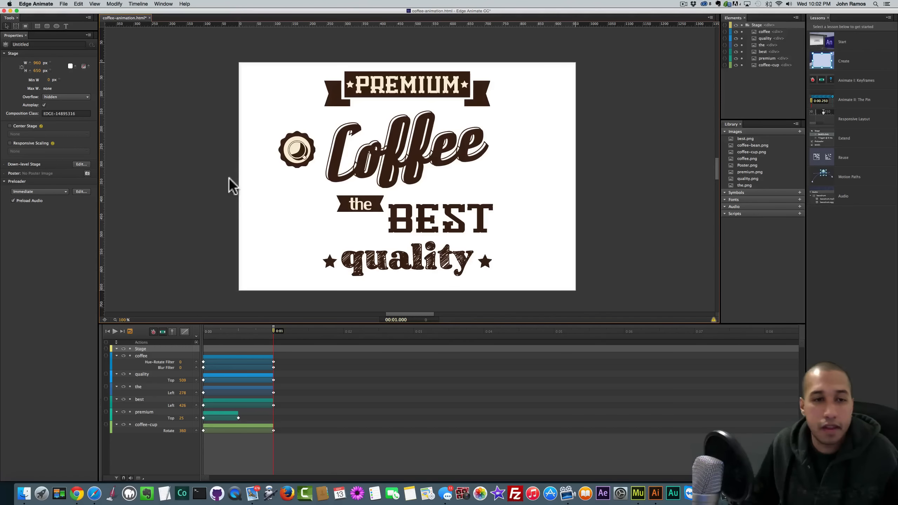
# - Reopen Publish Settings, review the deployment package options, and save the settings
pyautogui.click(63, 4)
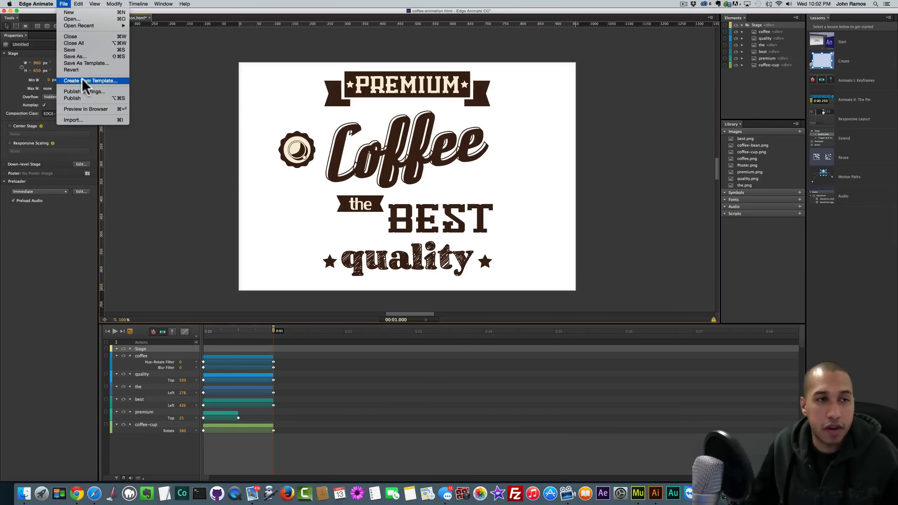
pyautogui.click(84, 91)
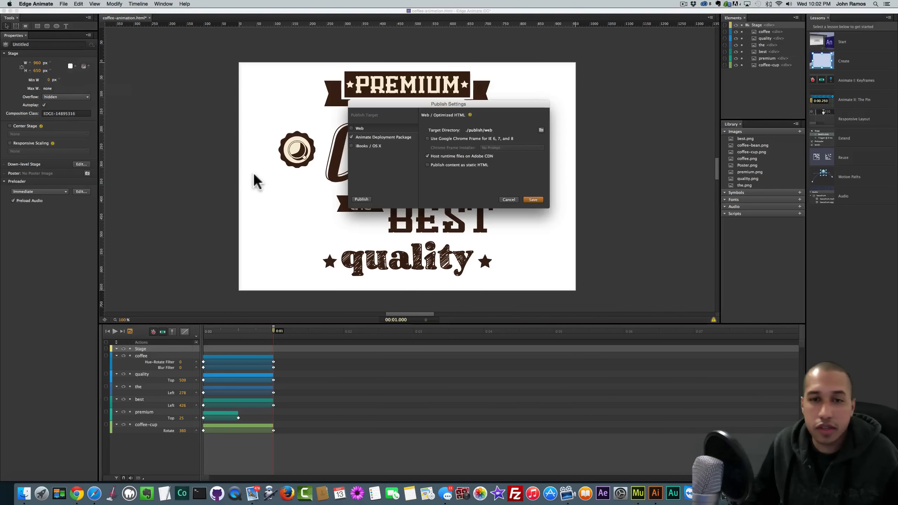
pyautogui.click(383, 136)
pyautogui.click(533, 200)
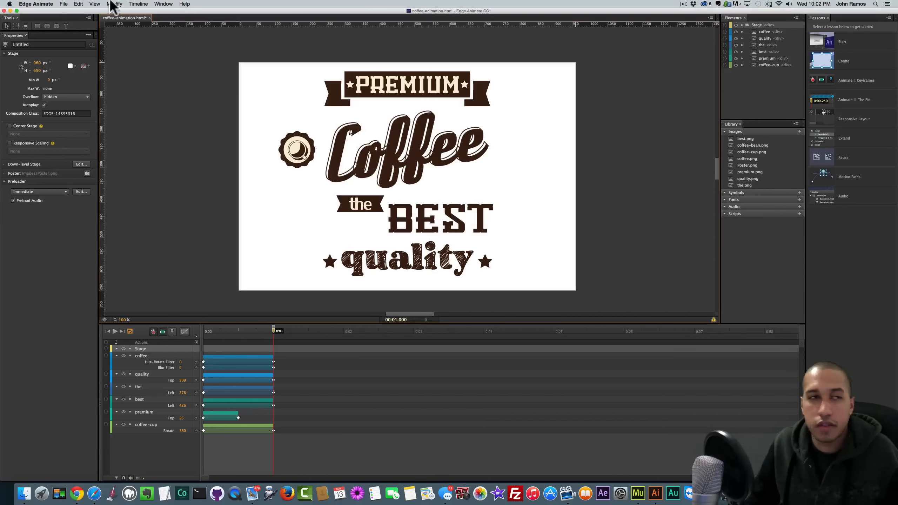
pyautogui.click(63, 4)
pyautogui.click(84, 92)
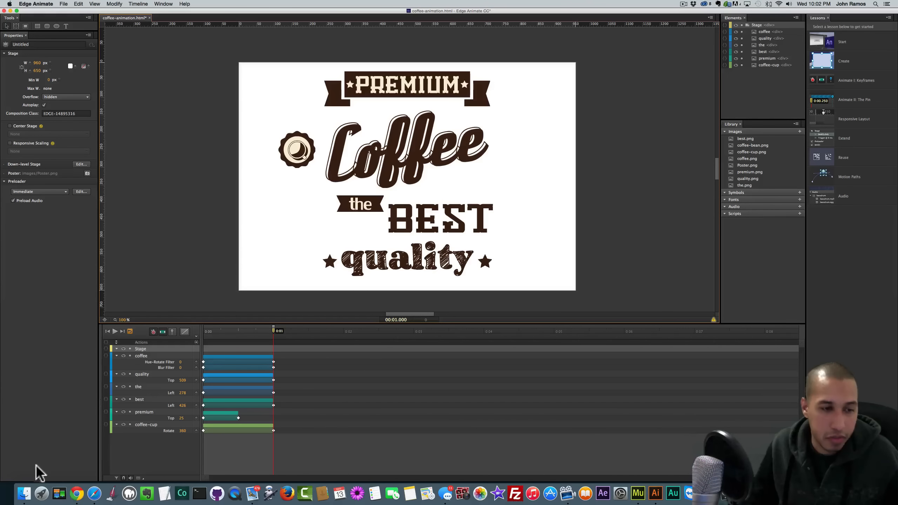
# - In Finder, go back to the parent project folder and open re-build
pyautogui.click(23, 495)
pyautogui.click(415, 335)
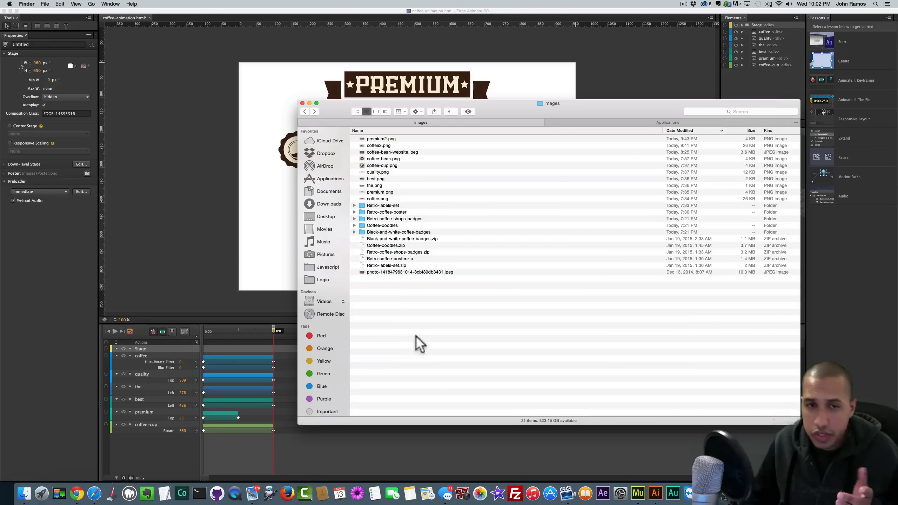
pyautogui.click(305, 111)
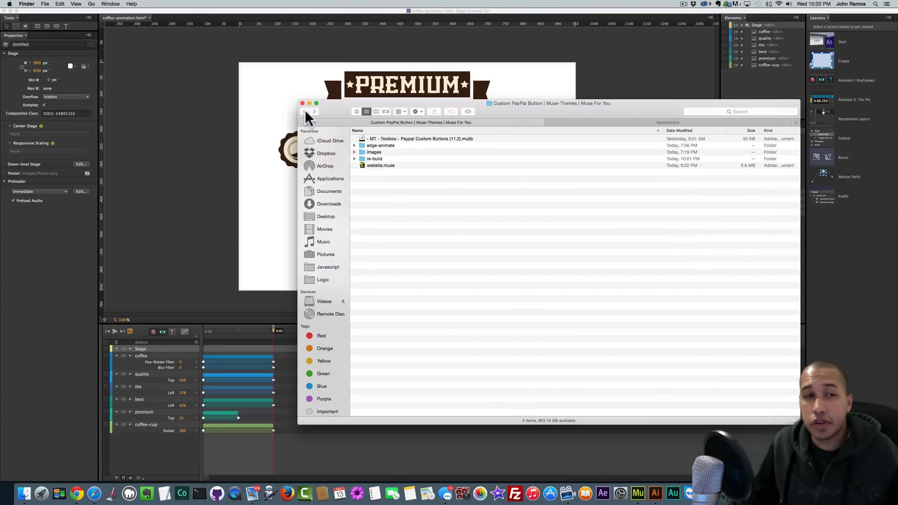
pyautogui.doubleClick(376, 158)
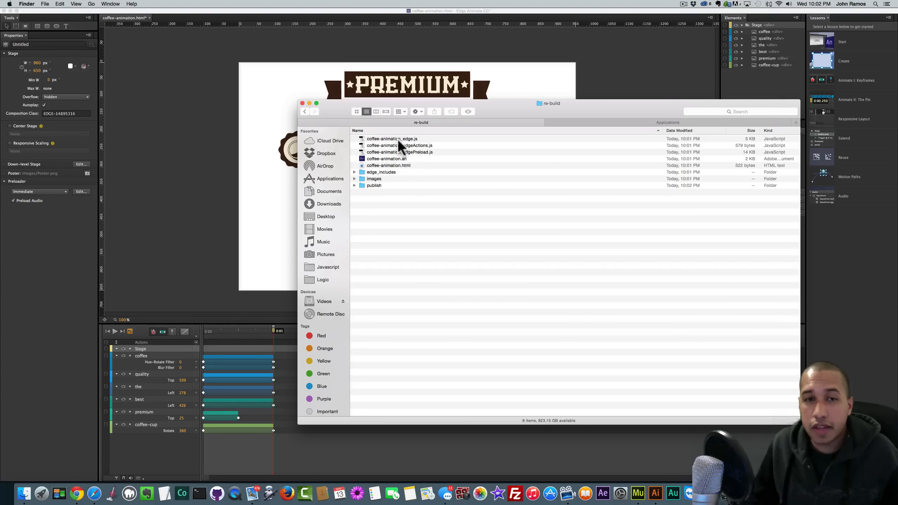
# - Open publish, then animate_package, and select coffee-animation.oam
pyautogui.click(375, 184)
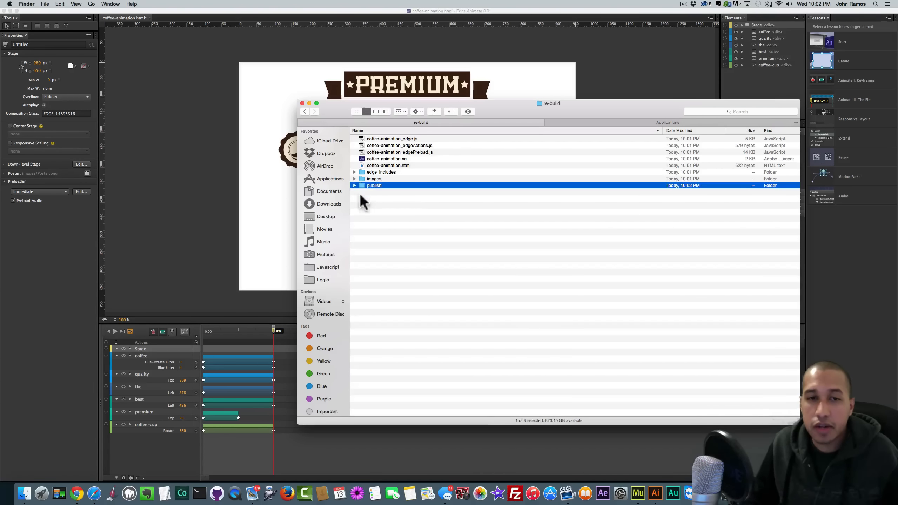
pyautogui.click(374, 179)
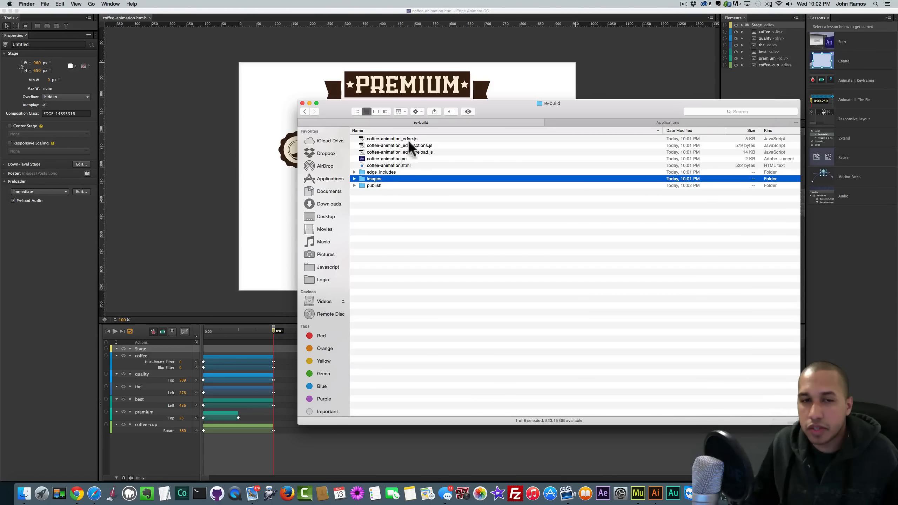
pyautogui.click(373, 185)
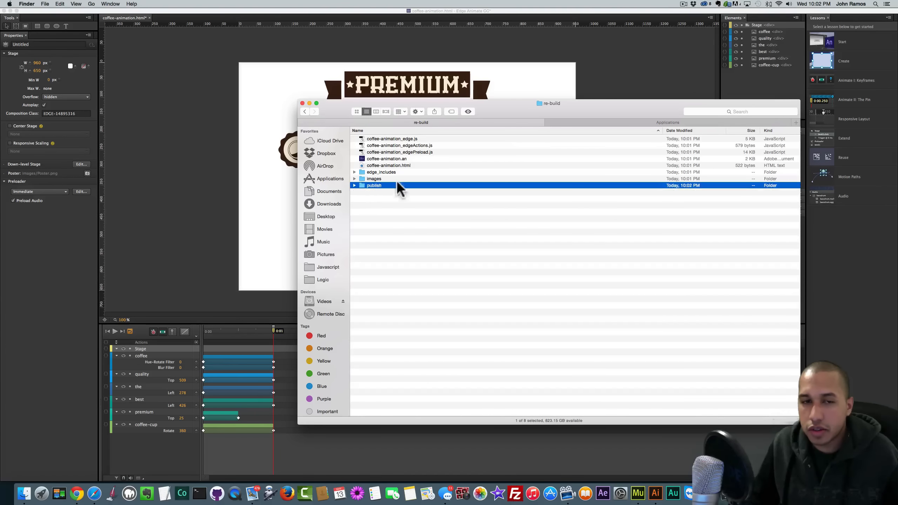
pyautogui.doubleClick(375, 184)
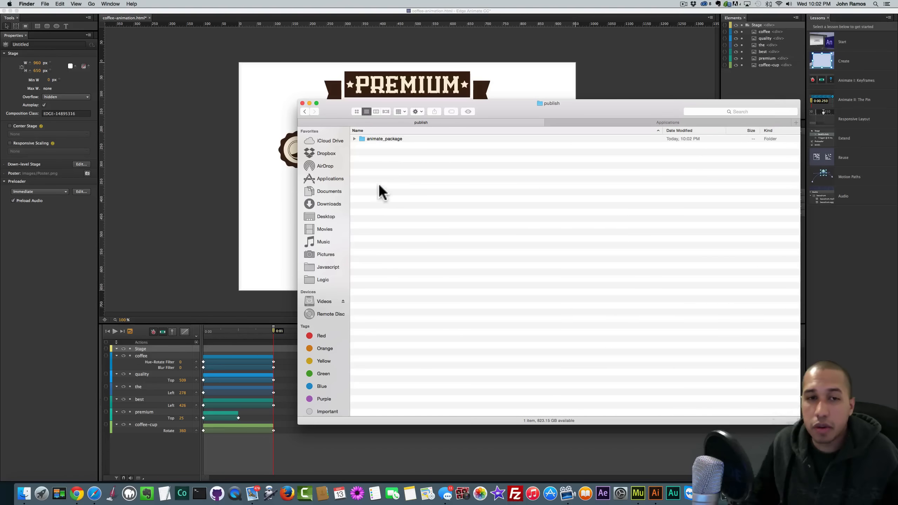
pyautogui.click(380, 139)
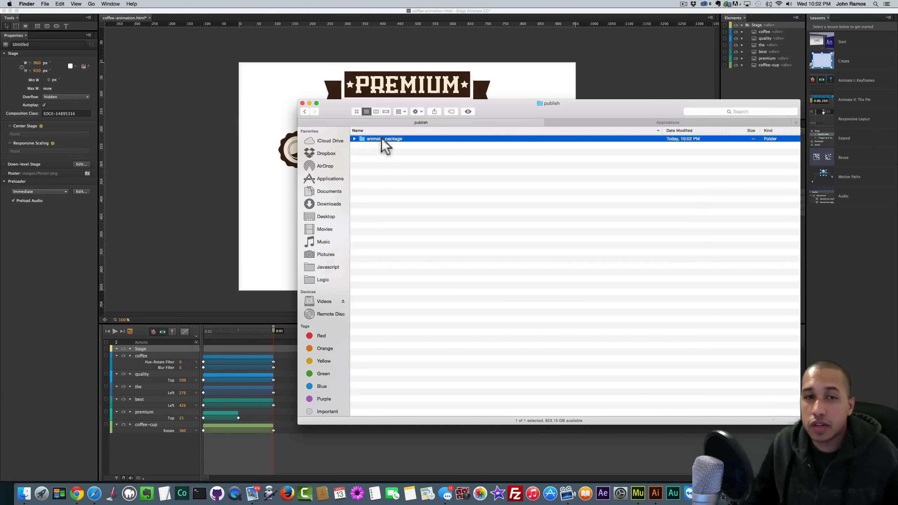
pyautogui.doubleClick(382, 138)
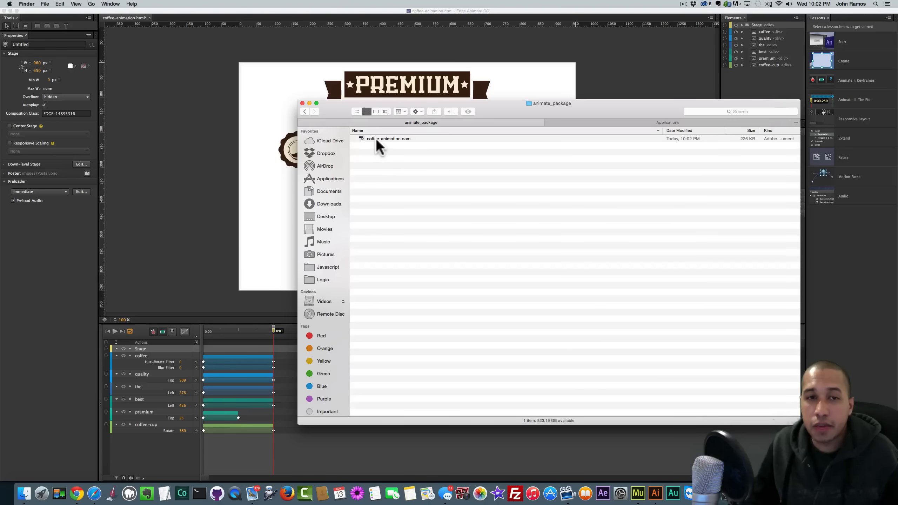
pyautogui.click(388, 139)
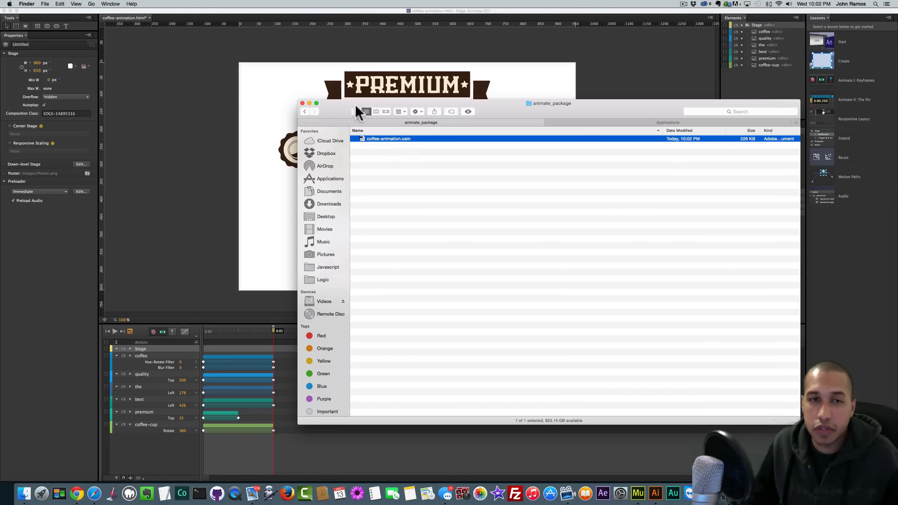
pyautogui.moveTo(350, 112); pyautogui.dragTo(441, 180)
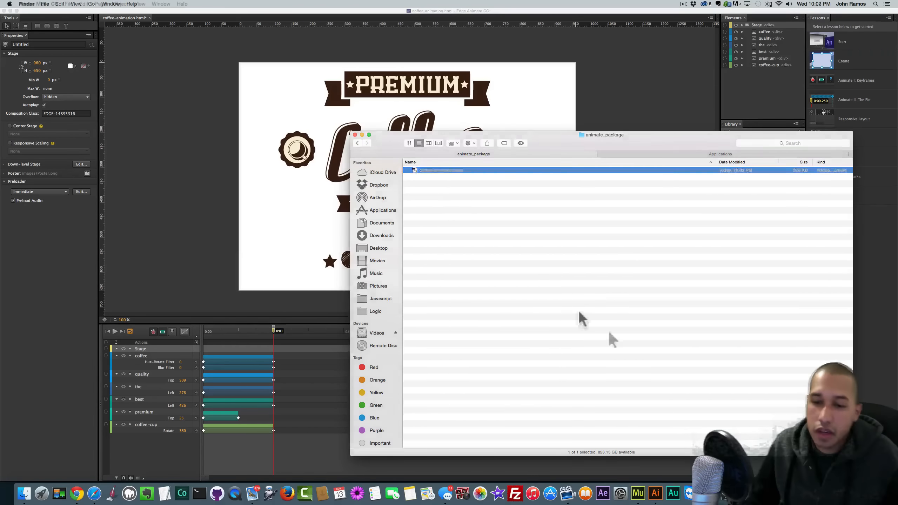
# - Create a new Muse site with default layout settings and open its Home page
pyautogui.click(639, 493)
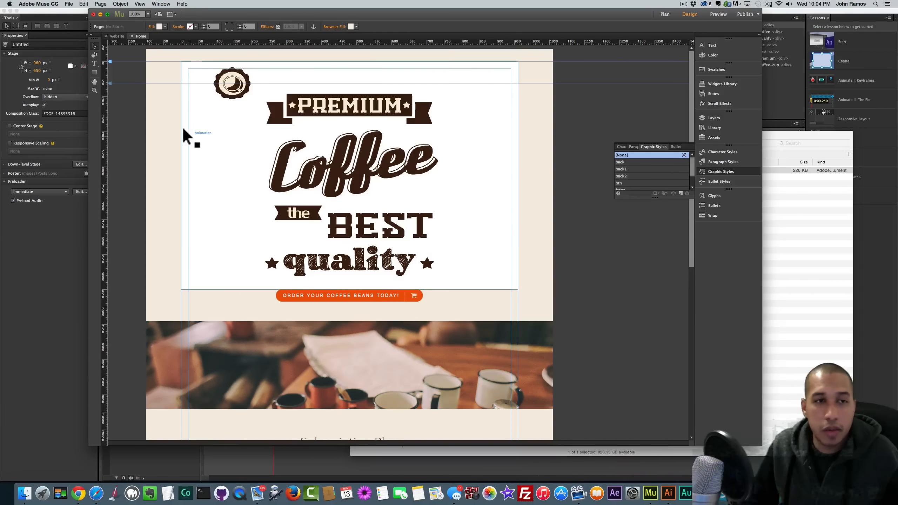
pyautogui.click(69, 4)
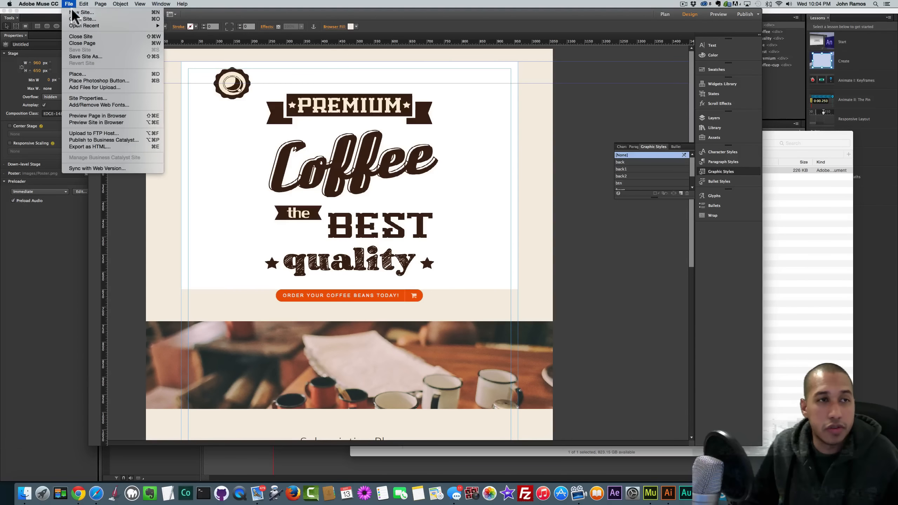
pyautogui.click(74, 12)
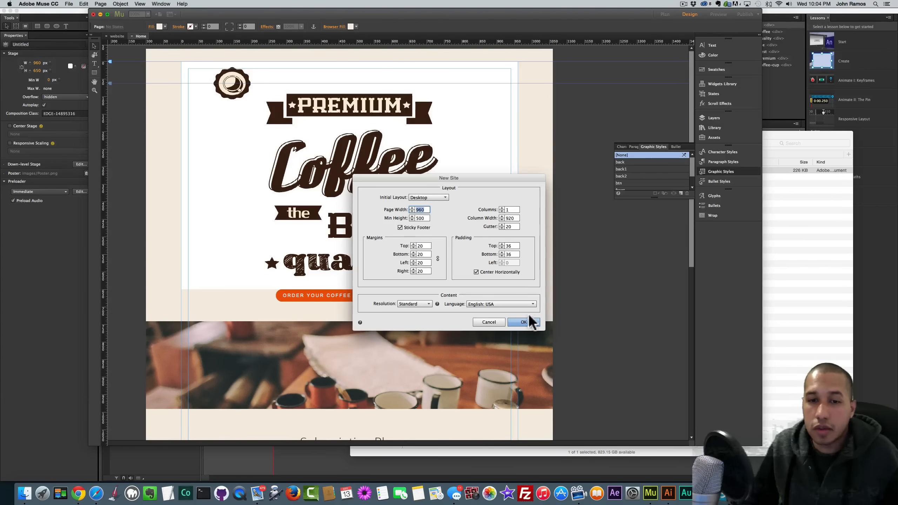
pyautogui.click(523, 321)
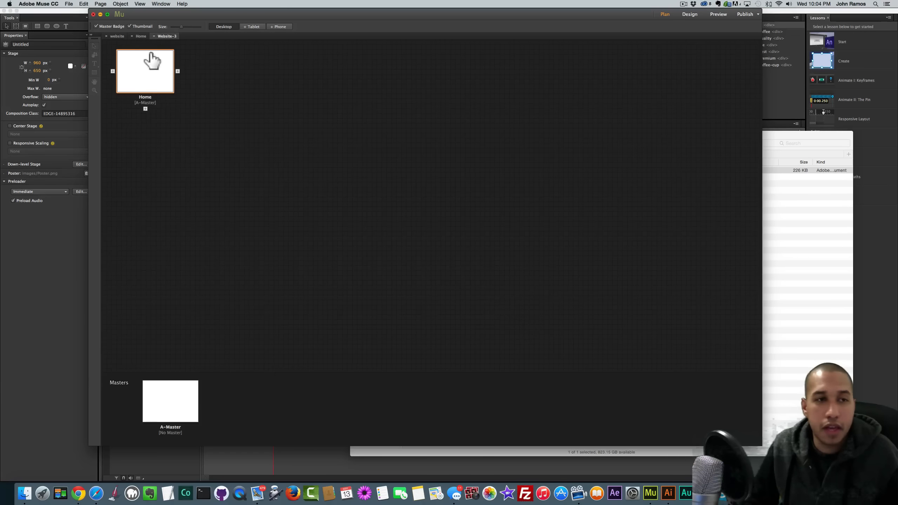
pyautogui.doubleClick(145, 75)
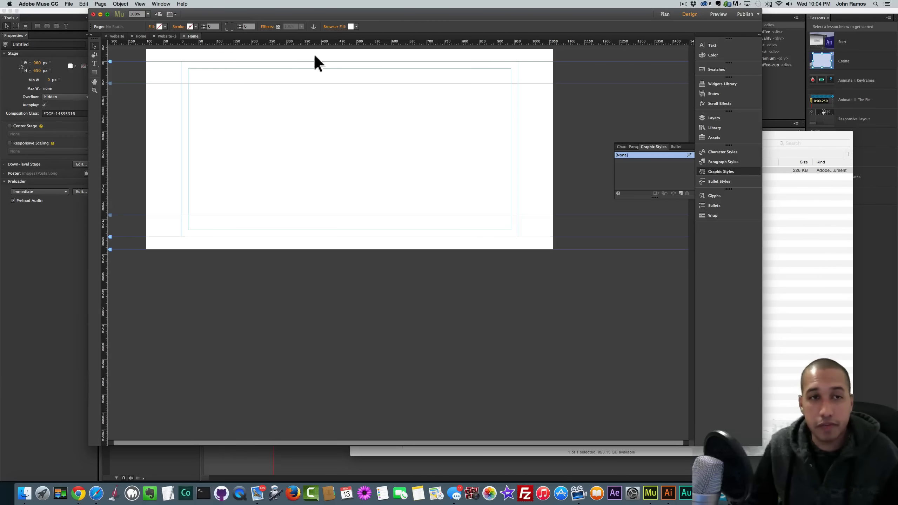
# - Place coffee-animation.oam at the Home page's top-left and preview it in the browser
pyautogui.moveTo(447, 13); pyautogui.dragTo(435, 13)
pyautogui.moveTo(777, 136); pyautogui.dragTo(869, 170)
pyautogui.moveTo(530, 204); pyautogui.dragTo(318, 141)
pyautogui.click(168, 62)
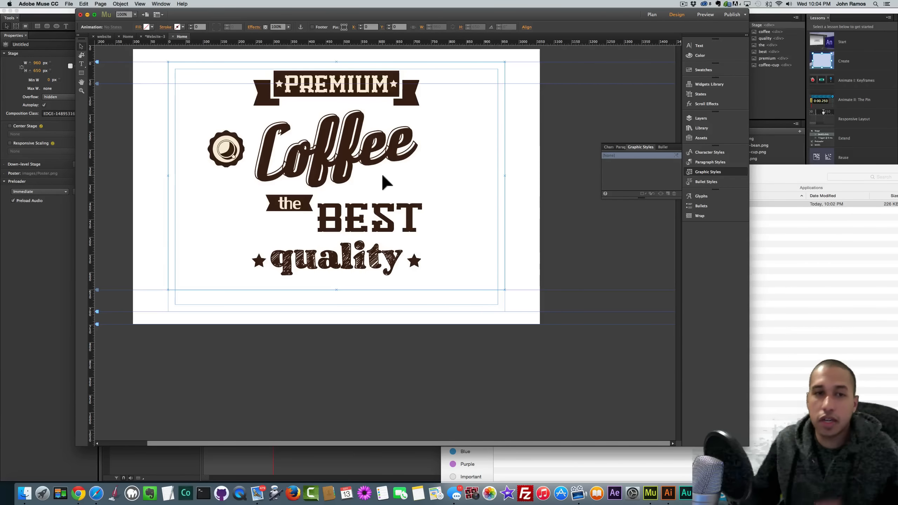
pyautogui.press('shift+super+e')
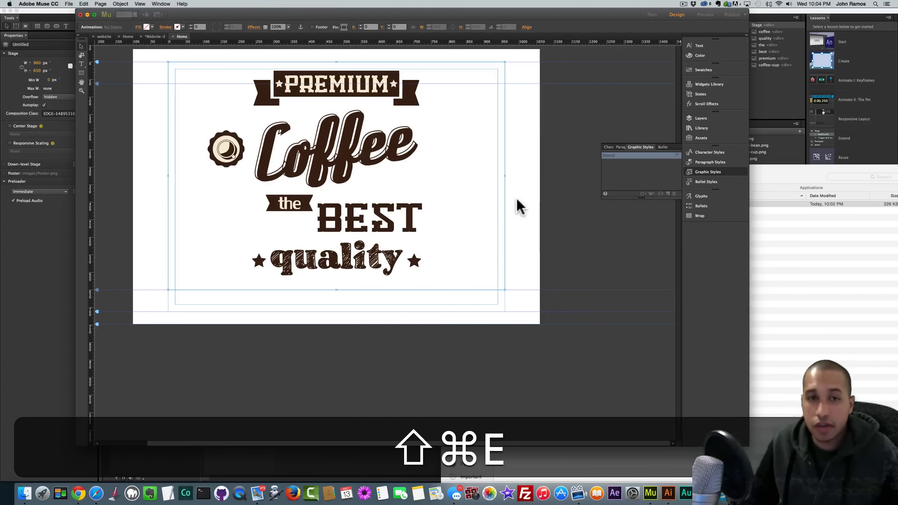
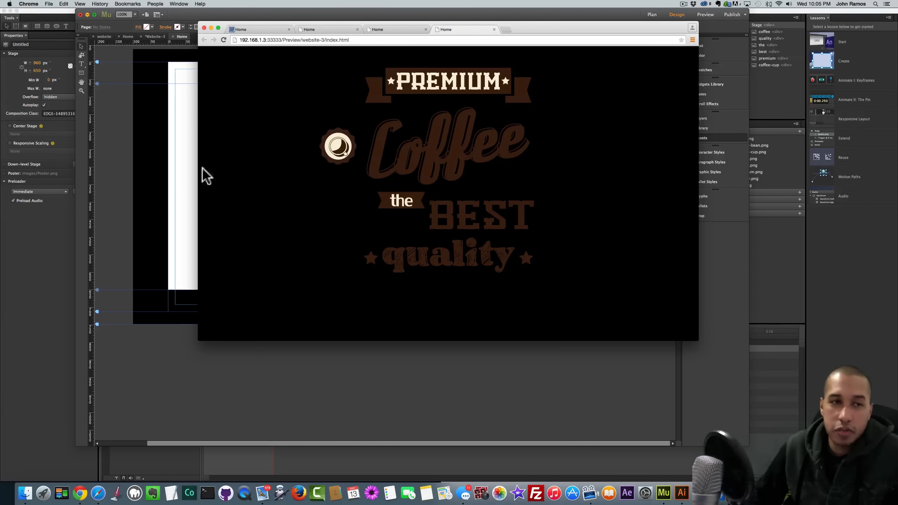
# - Copy the cream F4ECE1 Browser Fill colour from the coffee page
pyautogui.click(160, 162)
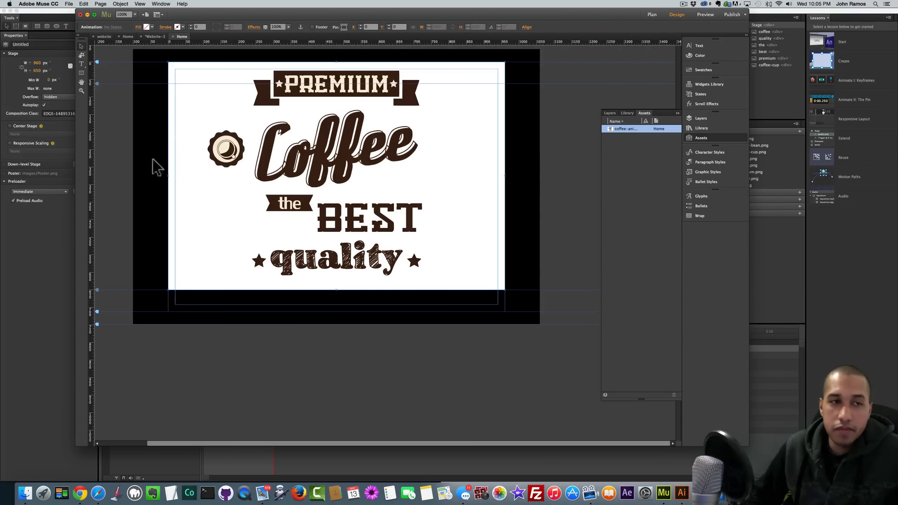
pyautogui.click(127, 36)
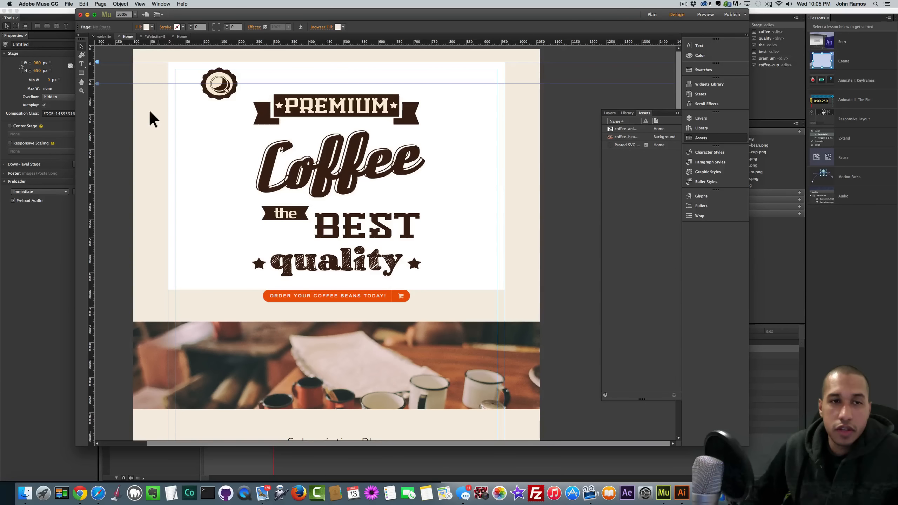
pyautogui.click(151, 27)
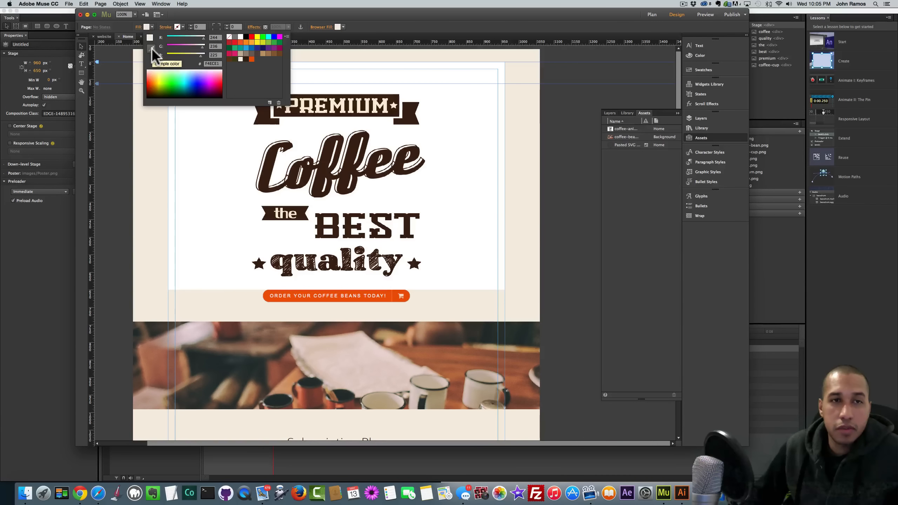
pyautogui.click(367, 20)
pyautogui.click(342, 27)
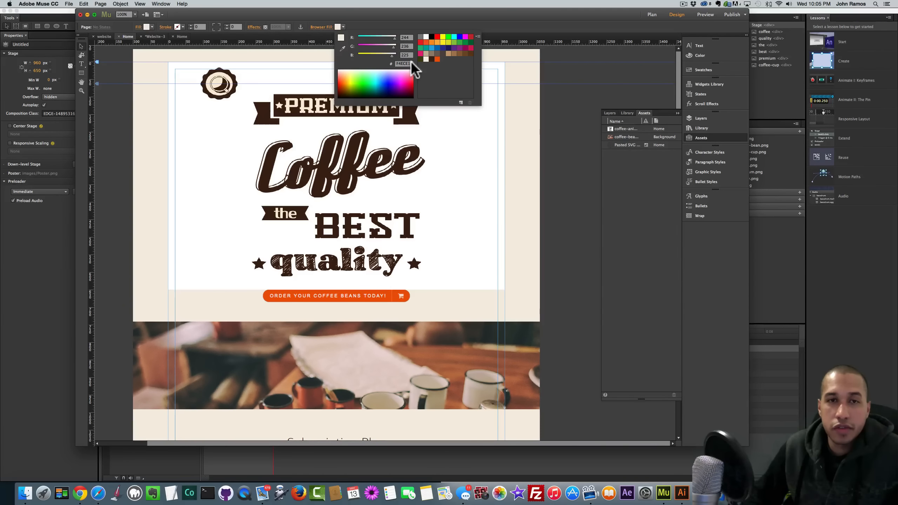
pyautogui.press('super+c')
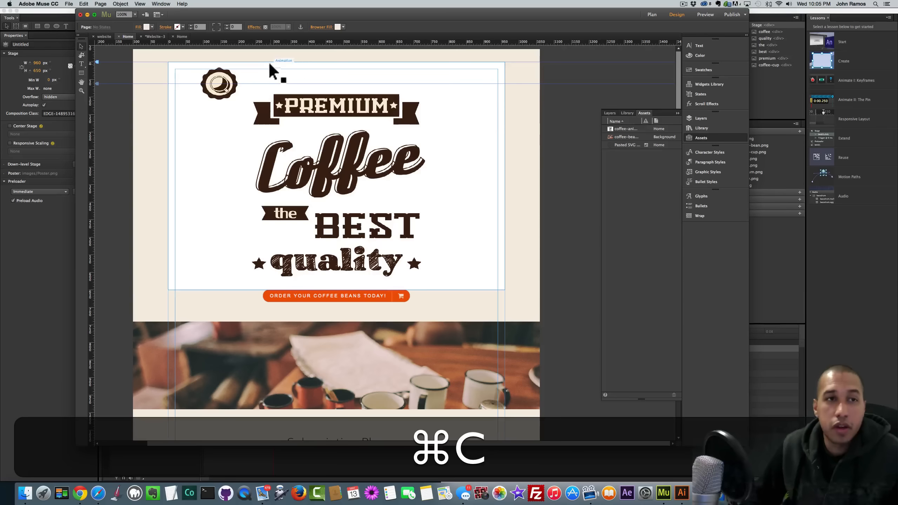
# - Paste F4ECE1 into the Premium Coffee page's Browser Fill and preview it in the browser
pyautogui.click(181, 36)
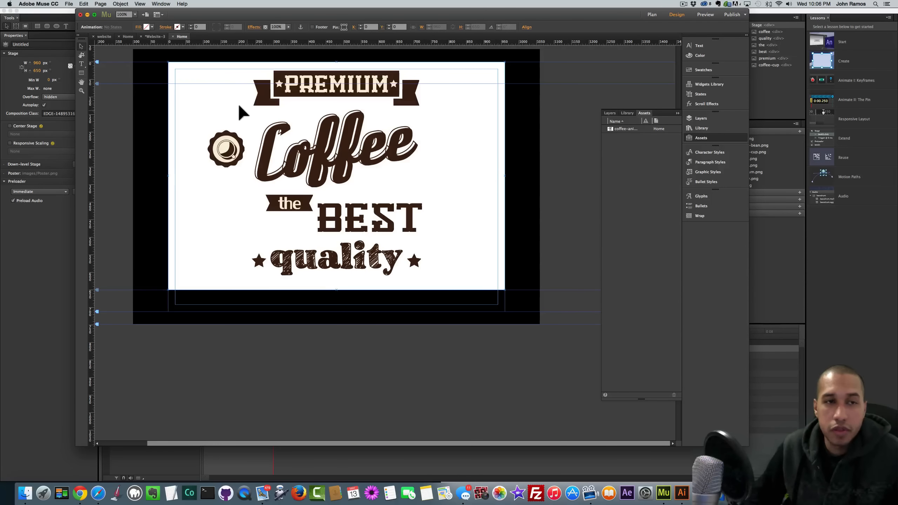
pyautogui.click(152, 127)
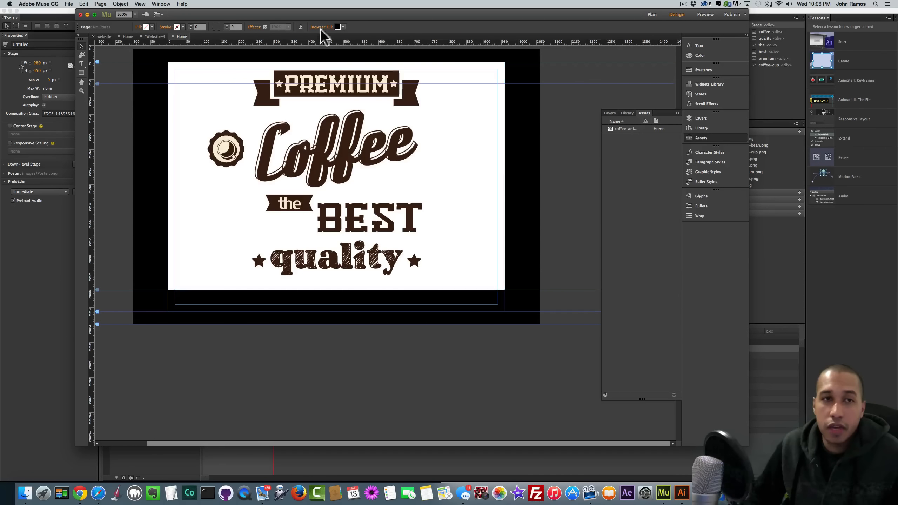
pyautogui.click(342, 27)
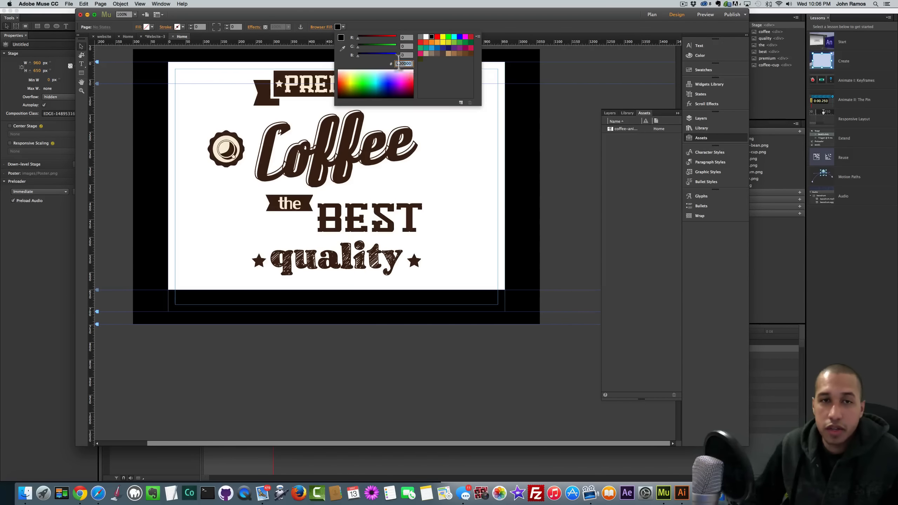
pyautogui.press('super+v')
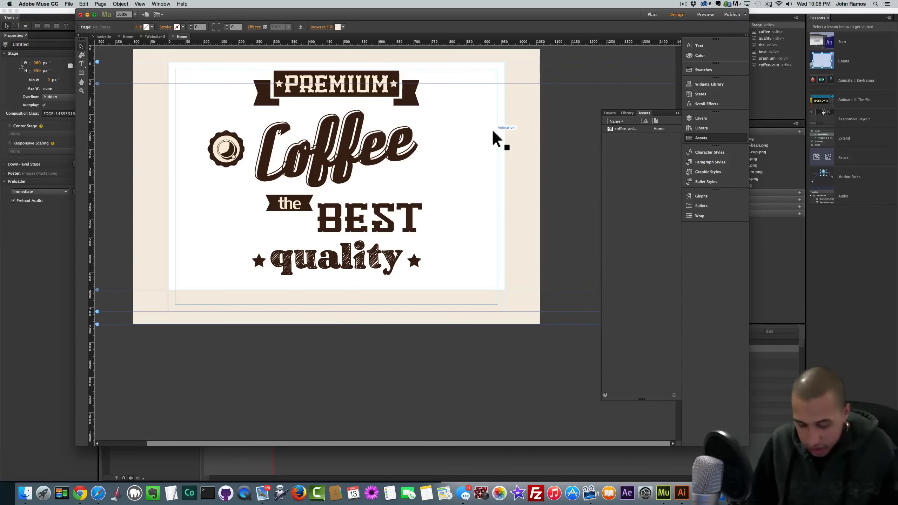
pyautogui.press('shift+super+e')
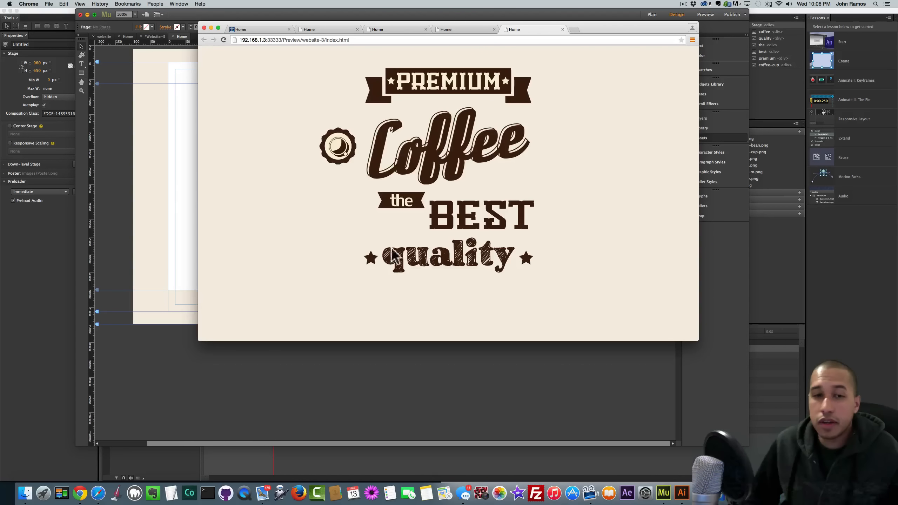
# - Put the Muse window in front of the Chrome preview, then bring up Safari
pyautogui.click(138, 195)
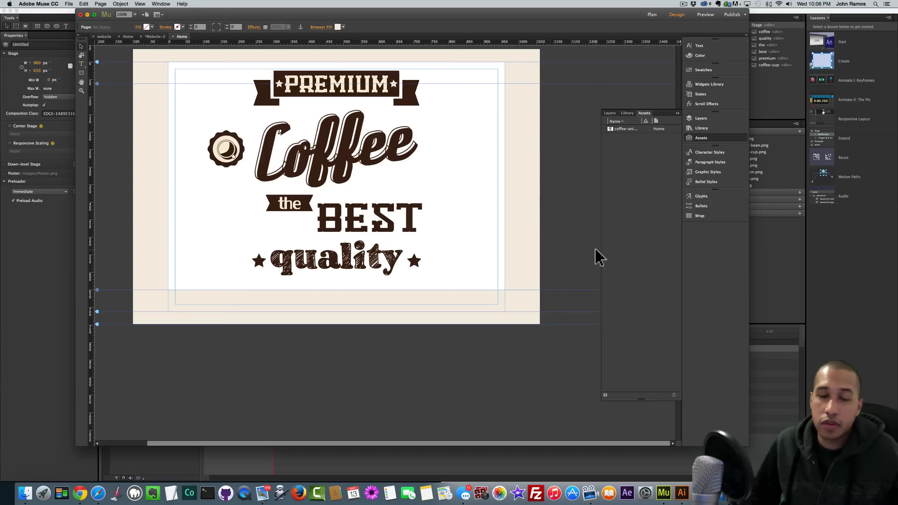
pyautogui.click(98, 493)
# - Load muse-themes.com in a new Safari tab
pyautogui.click(446, 15)
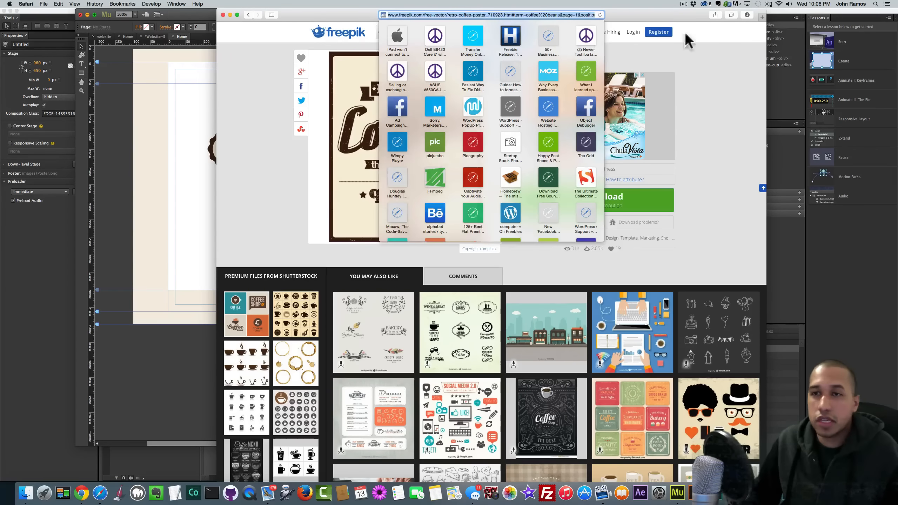
pyautogui.click(763, 17)
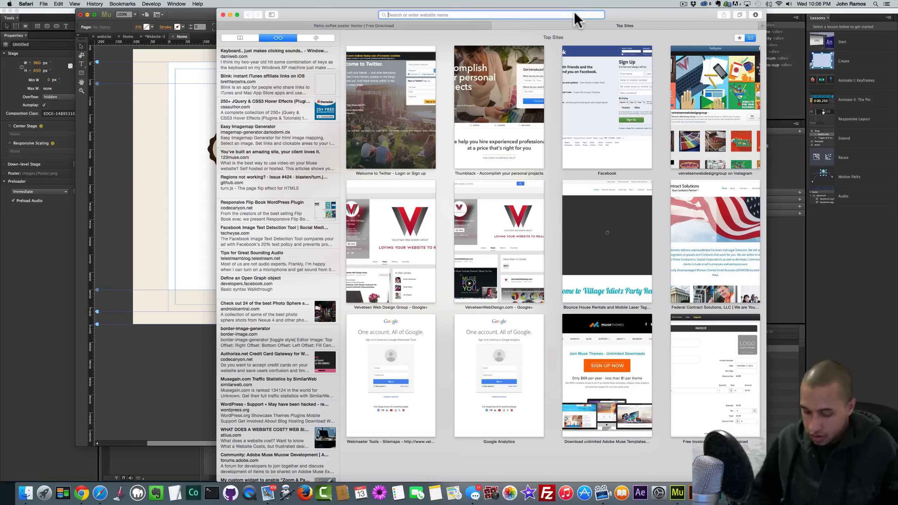
pyautogui.write('musethemes.leaddyno.com')
pyautogui.press('Return')
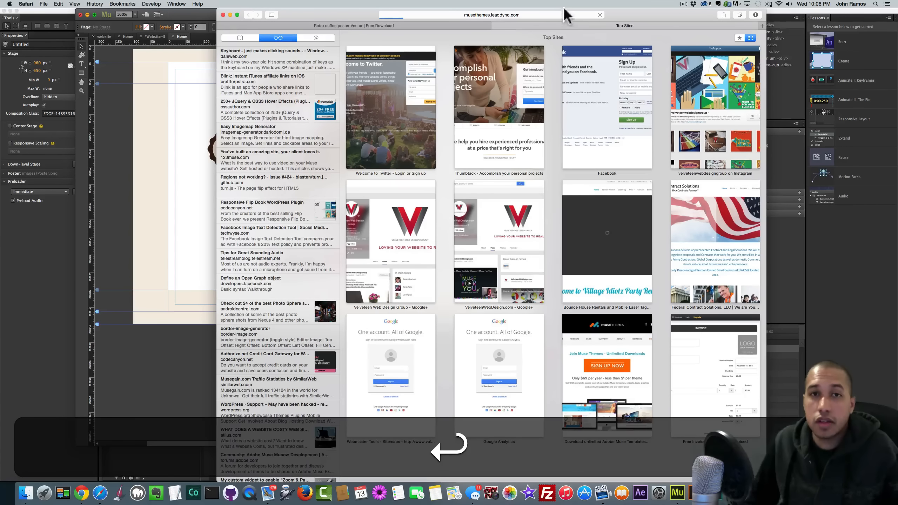
pyautogui.write('musethemse')
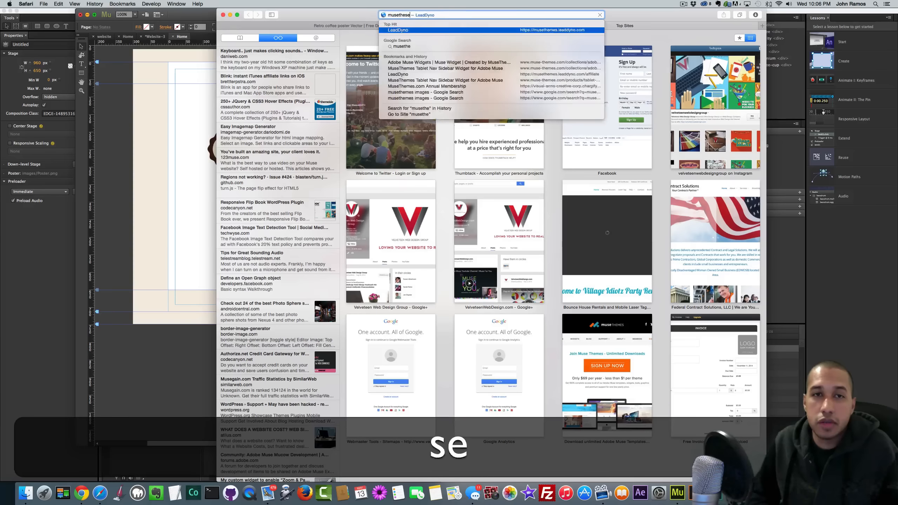
pyautogui.press('BackSpace')
pyautogui.press('BackSpace')
pyautogui.write('es.com')
pyautogui.press('Return')
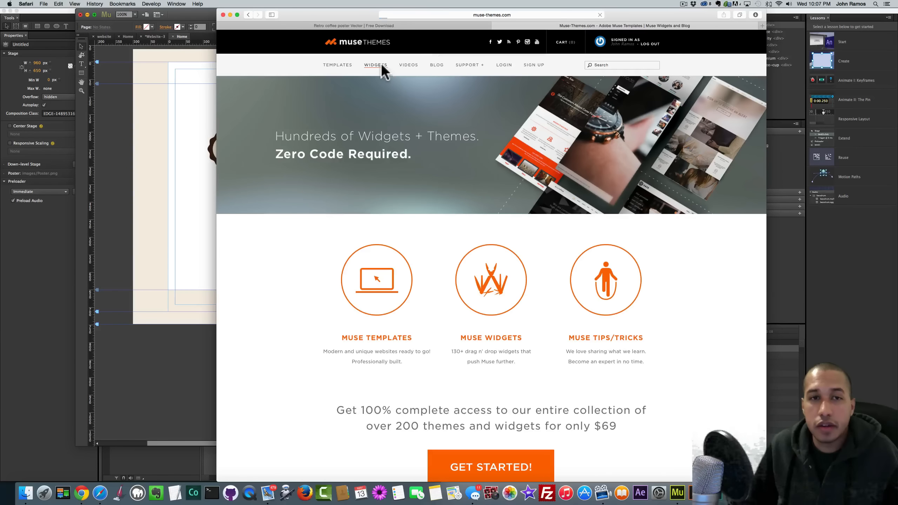
# - View the PayPal Custom Buttons widget's live preview from Widgets, then return to Muse
pyautogui.click(383, 67)
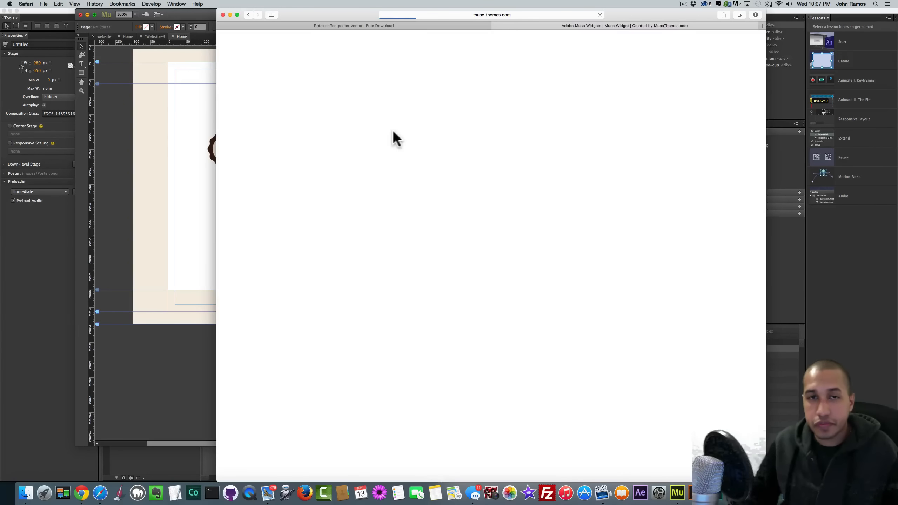
pyautogui.scroll(-3, 361, 158)
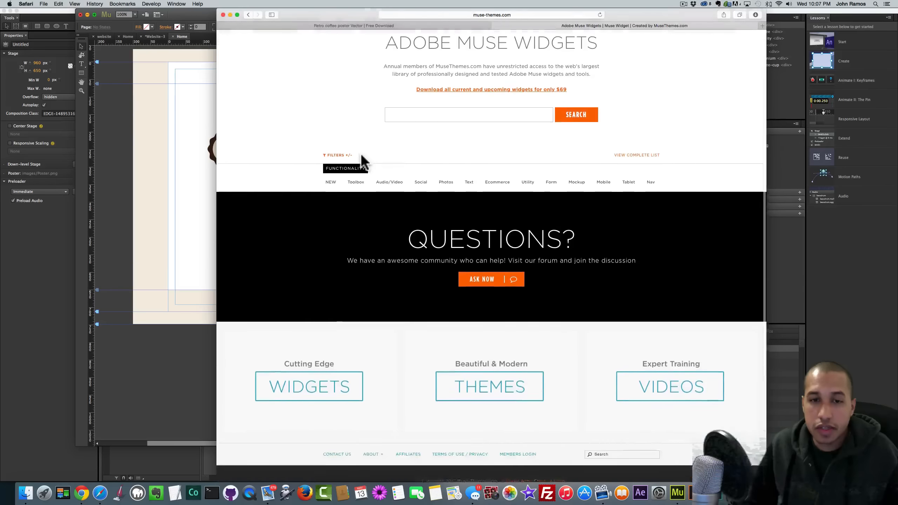
pyautogui.scroll(3, 360, 155)
pyautogui.scroll(-4, 360, 155)
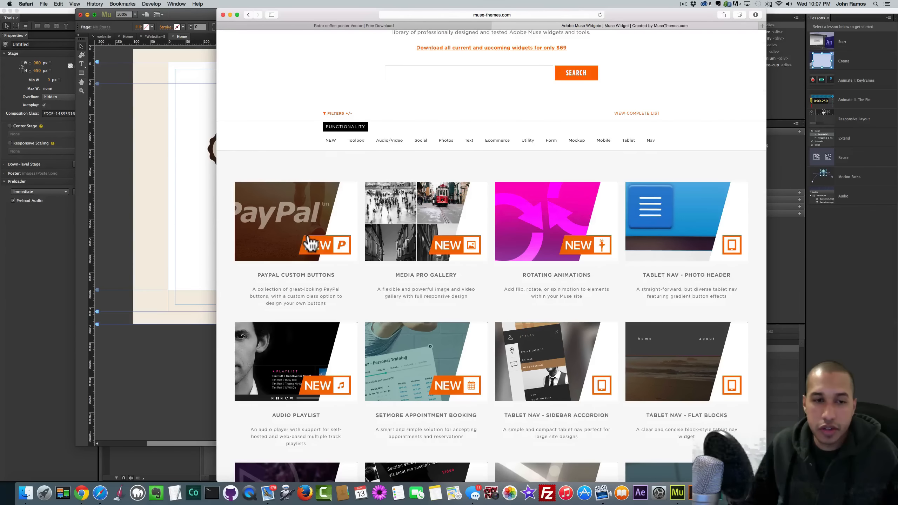
pyautogui.click(298, 232)
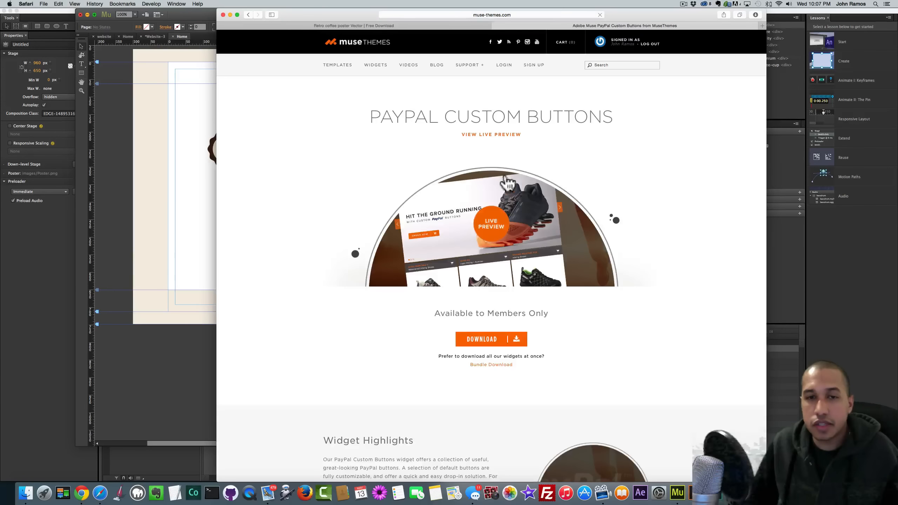
pyautogui.click(489, 223)
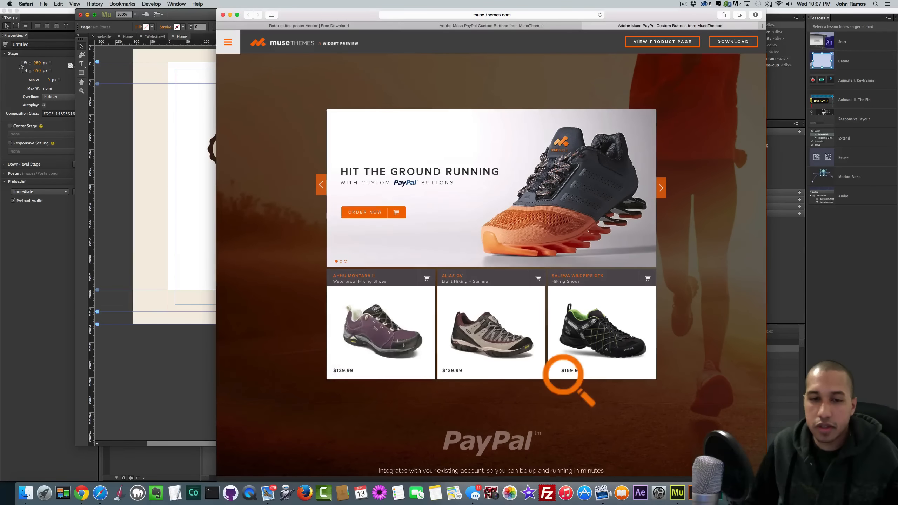
pyautogui.click(662, 188)
pyautogui.click(181, 176)
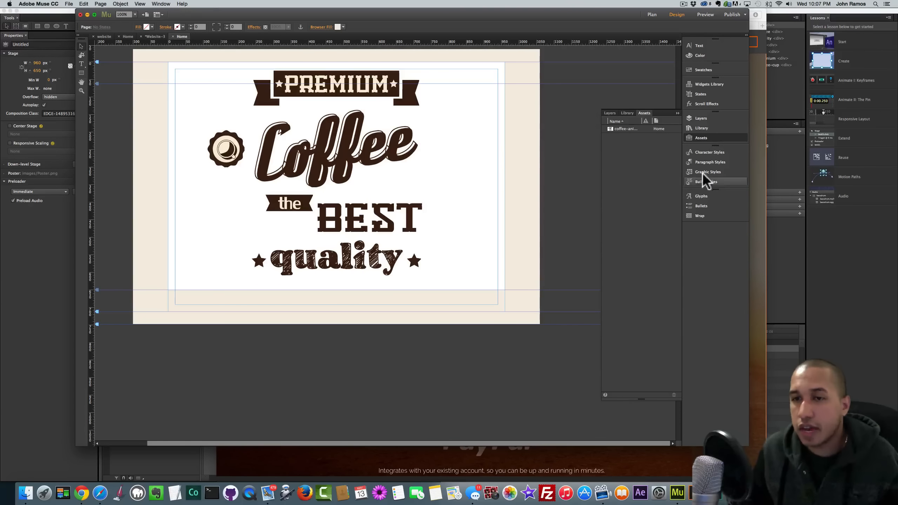
# - Place the Paypal Custom Buttons widget from the library left of the title
pyautogui.click(701, 128)
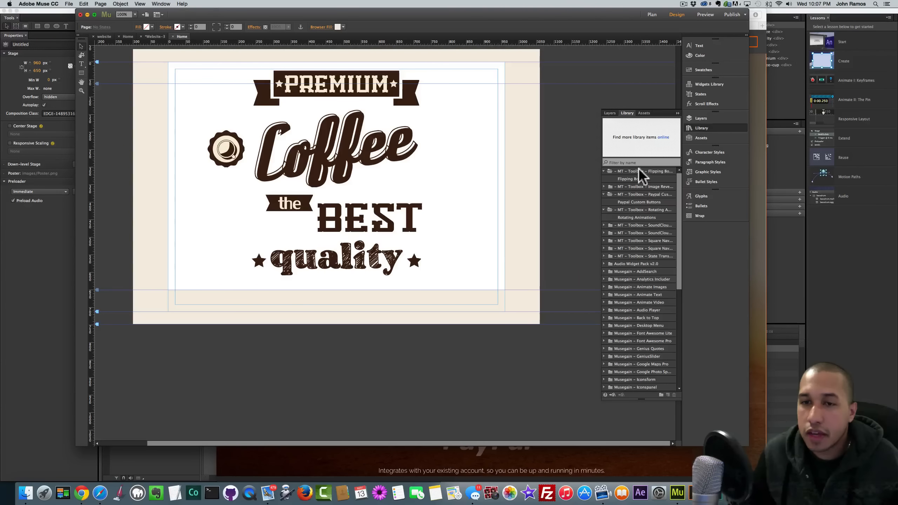
pyautogui.click(631, 202)
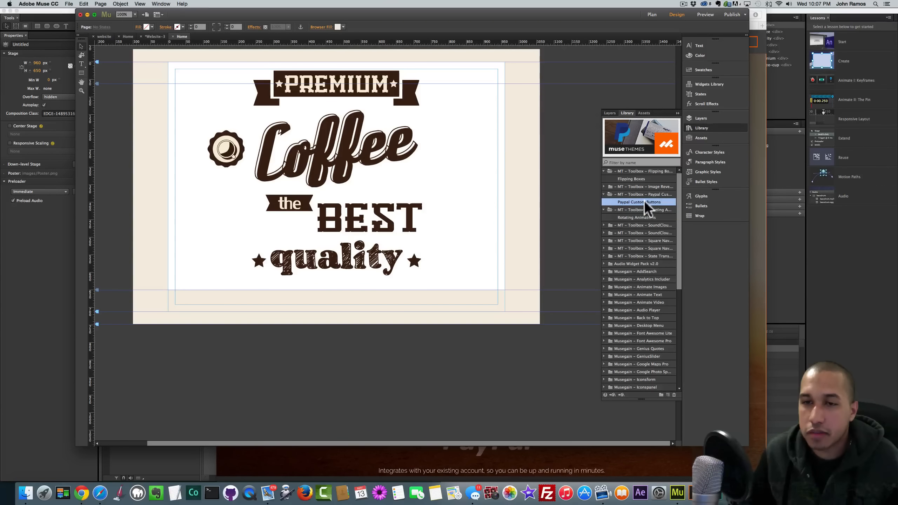
pyautogui.moveTo(639, 201); pyautogui.dragTo(152, 198)
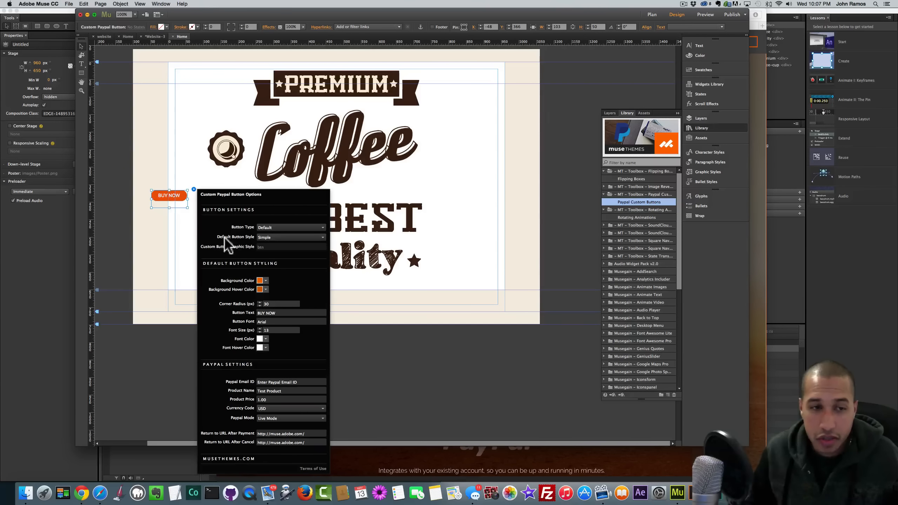
# - Keep the Default button type and set the button style to Round
pyautogui.click(274, 227)
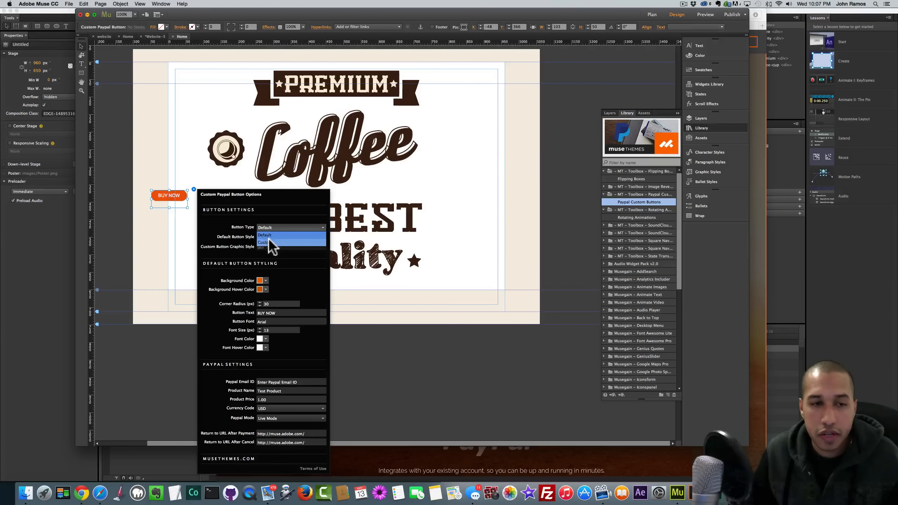
pyautogui.click(268, 242)
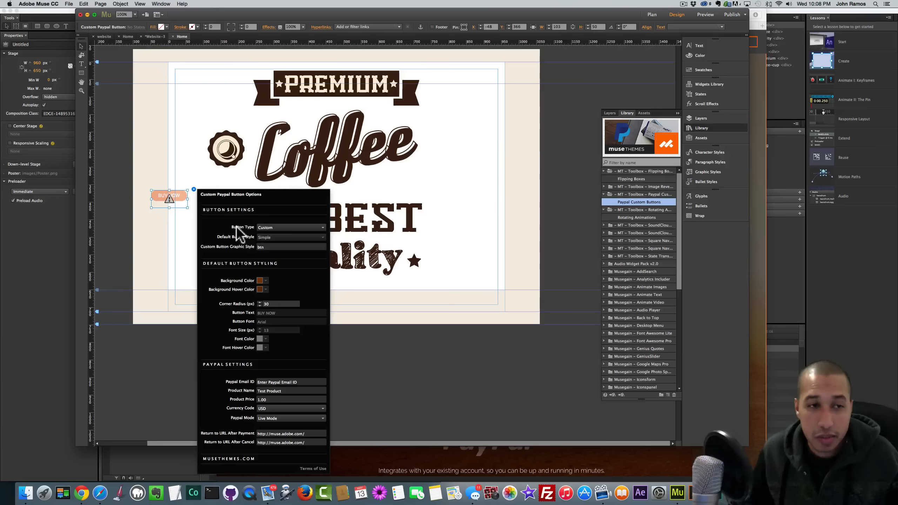
pyautogui.click(276, 227)
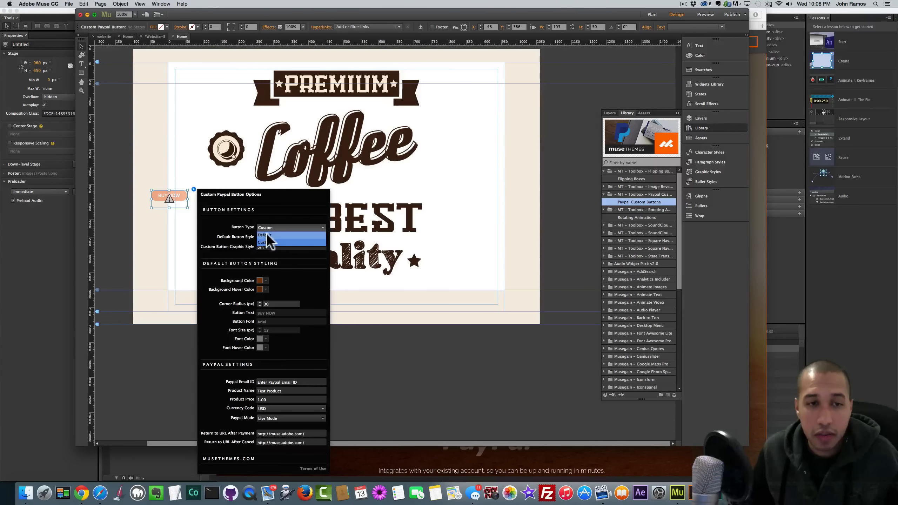
pyautogui.click(268, 237)
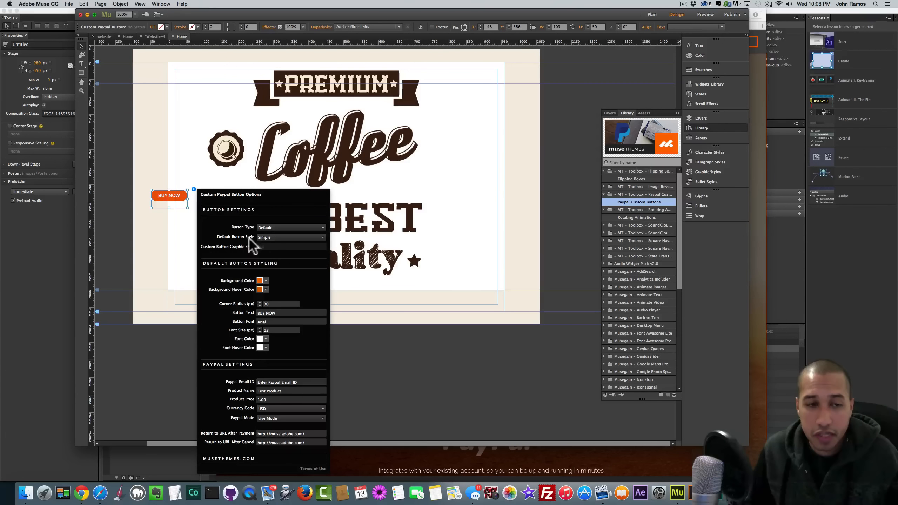
pyautogui.click(269, 236)
pyautogui.click(270, 252)
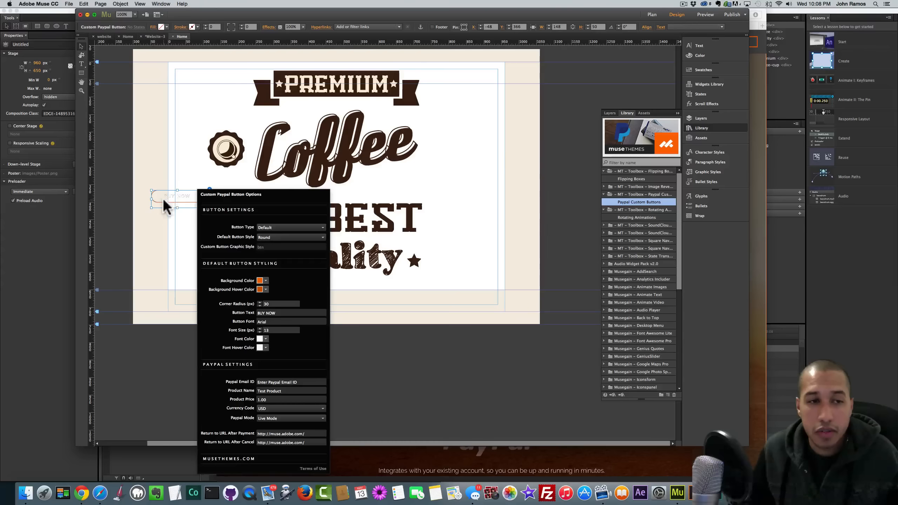
# - Move the BUY NOW button to the bottom centre and preview the page
pyautogui.click(164, 198)
pyautogui.moveTo(166, 198); pyautogui.dragTo(326, 302)
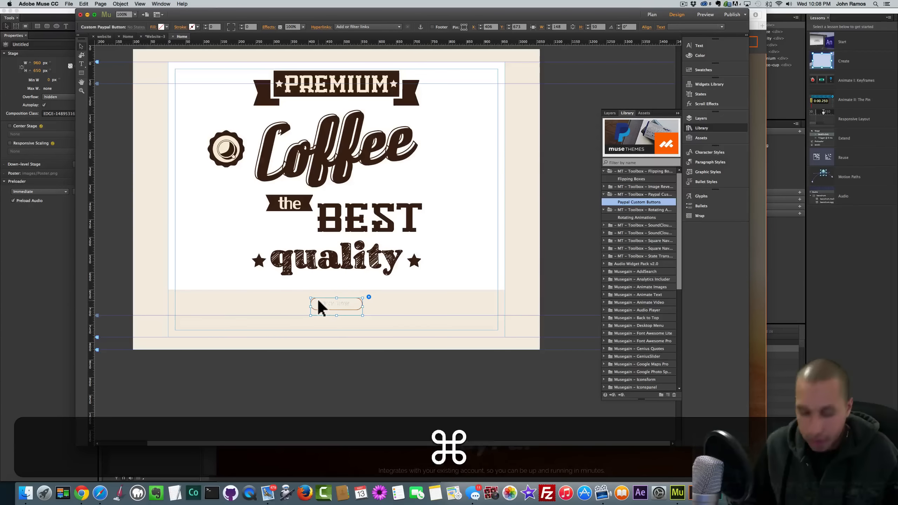
pyautogui.press('shift+super+e')
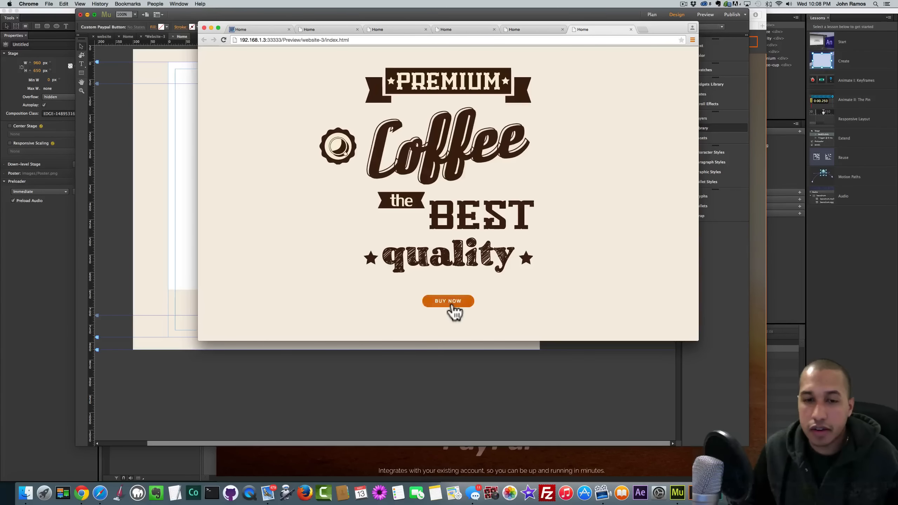
# - Switch the BUY NOW button's style to Animated and preview it in the browser
pyautogui.click(155, 256)
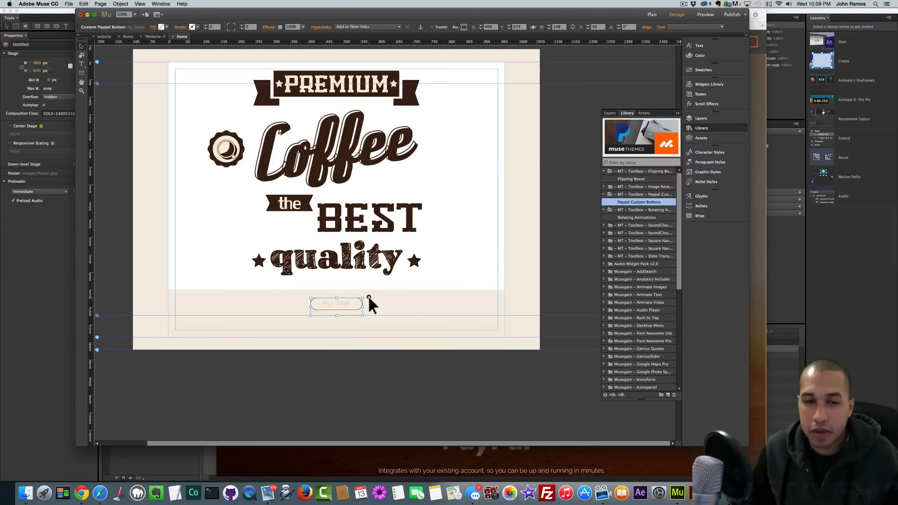
pyautogui.click(368, 297)
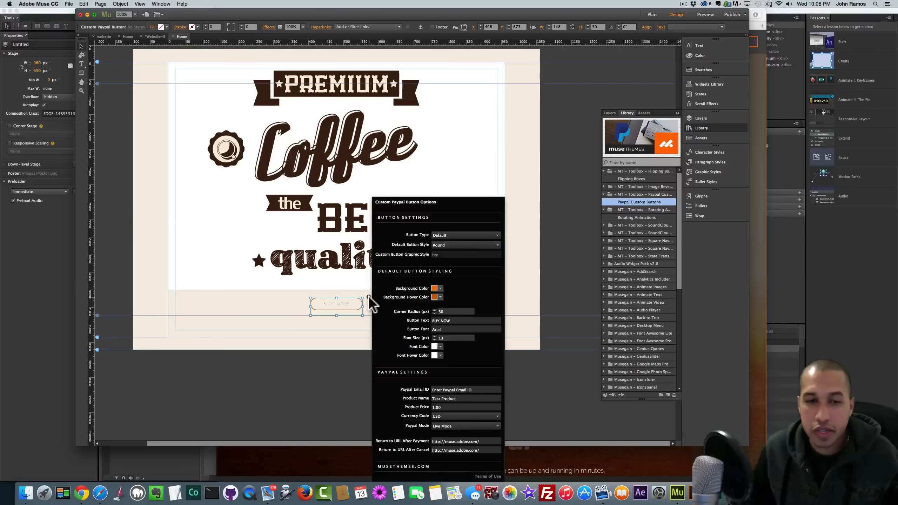
pyautogui.click(467, 244)
pyautogui.click(448, 264)
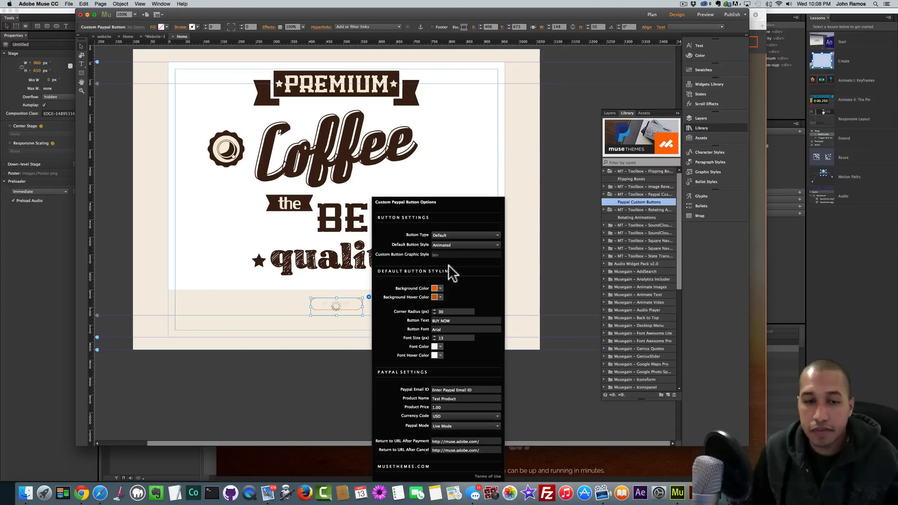
pyautogui.click(267, 305)
pyautogui.press('shift+super+e')
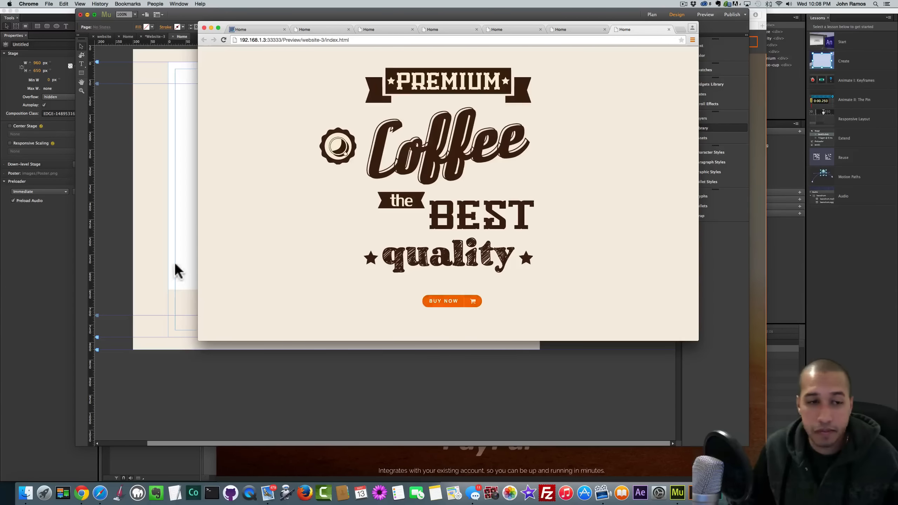
# - Back in Muse, reopen the BUY NOW button's options
pyautogui.click(161, 277)
pyautogui.click(346, 305)
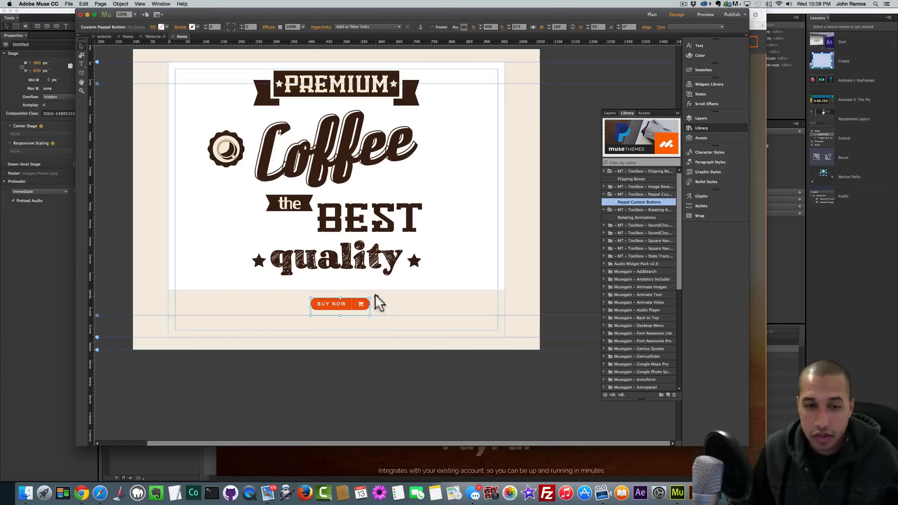
pyautogui.click(375, 296)
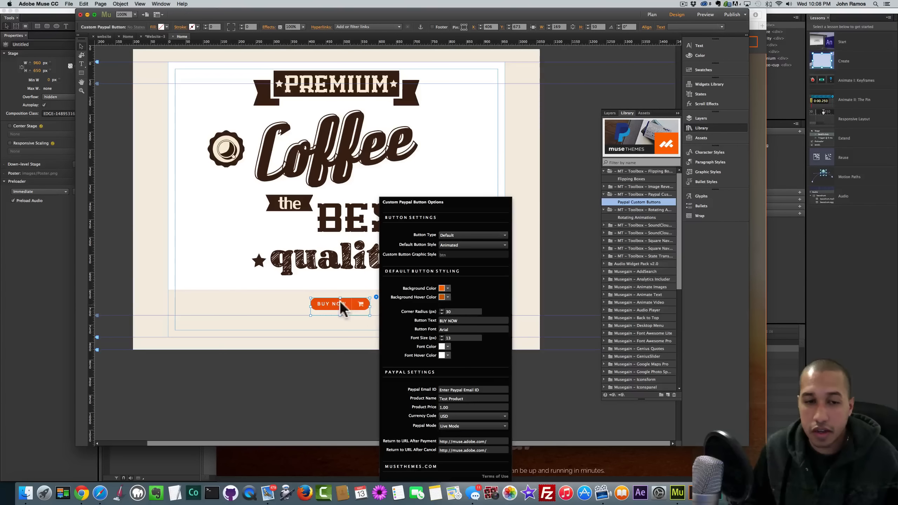
# - Relabel the button 'ORDER YOUR COFFEE BEANS TODAY!'
pyautogui.click(459, 321)
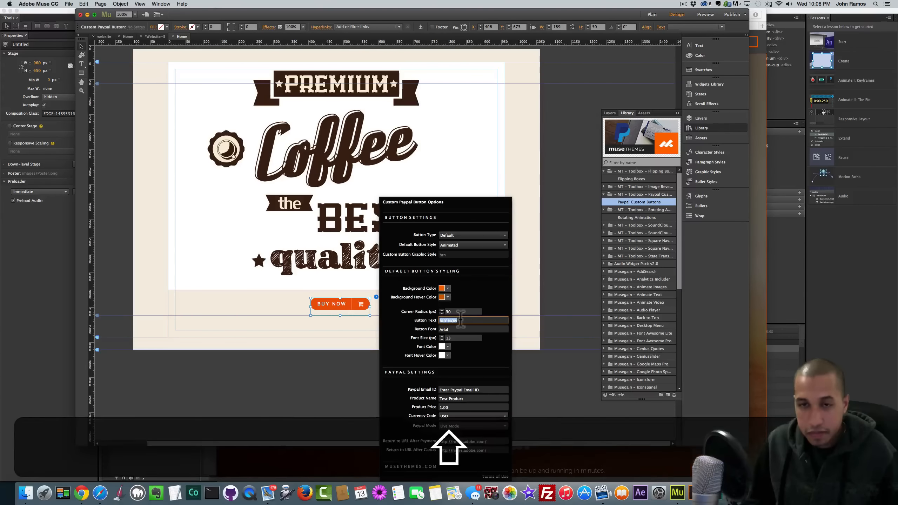
pyautogui.write('PU')
pyautogui.press('BackSpace')
pyautogui.write('PU')
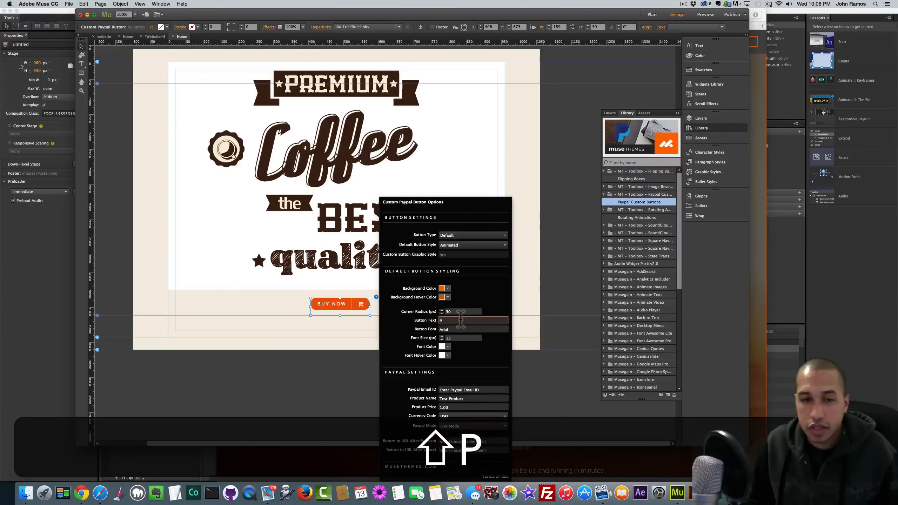
pyautogui.click(128, 36)
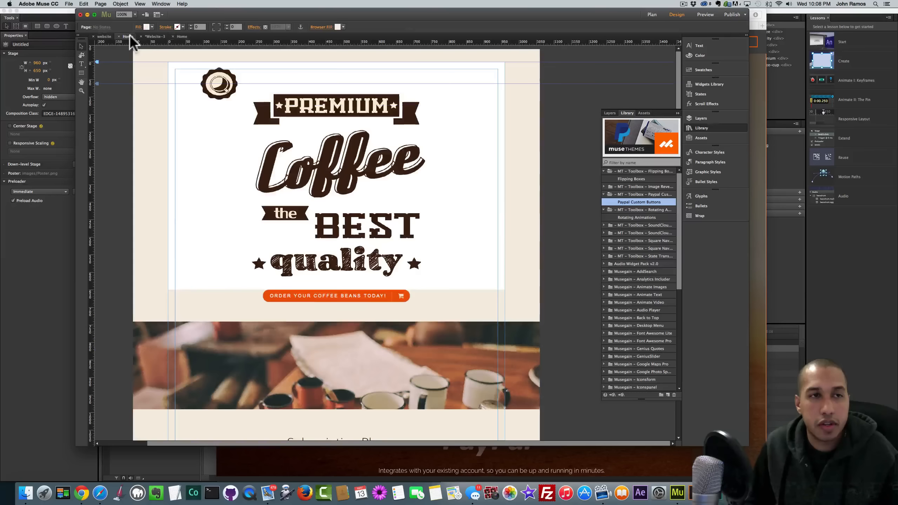
pyautogui.click(181, 36)
pyautogui.click(376, 297)
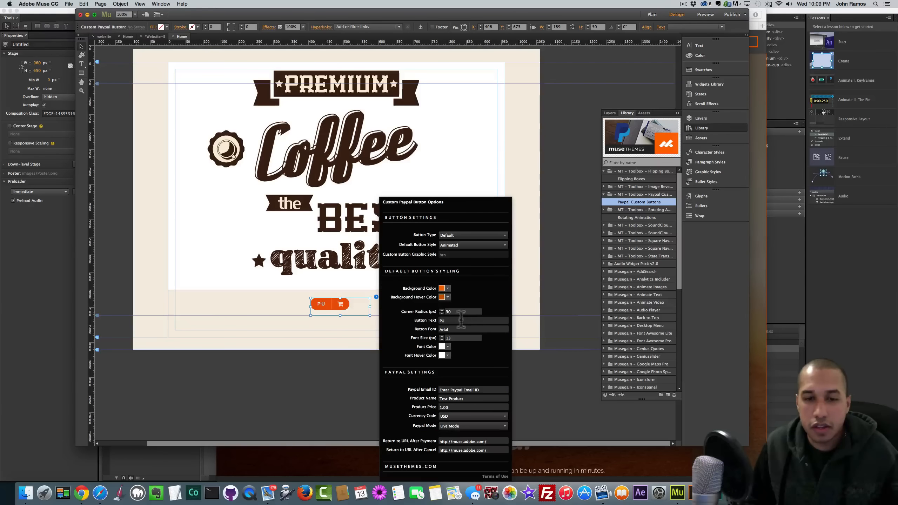
pyautogui.click(421, 319)
pyautogui.press('shift+super+a')
pyautogui.write('ORDE')
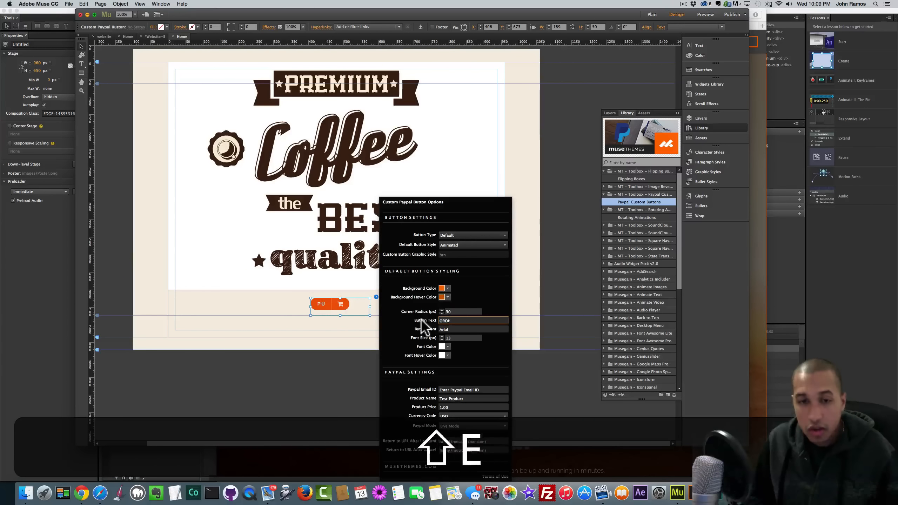
pyautogui.write('R YOUR ')
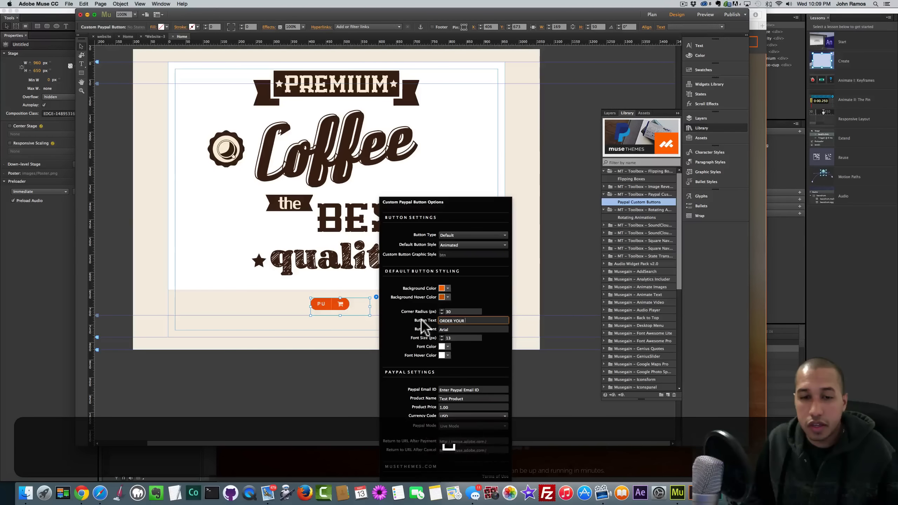
pyautogui.write('COFFEE BEANS TODAY!')
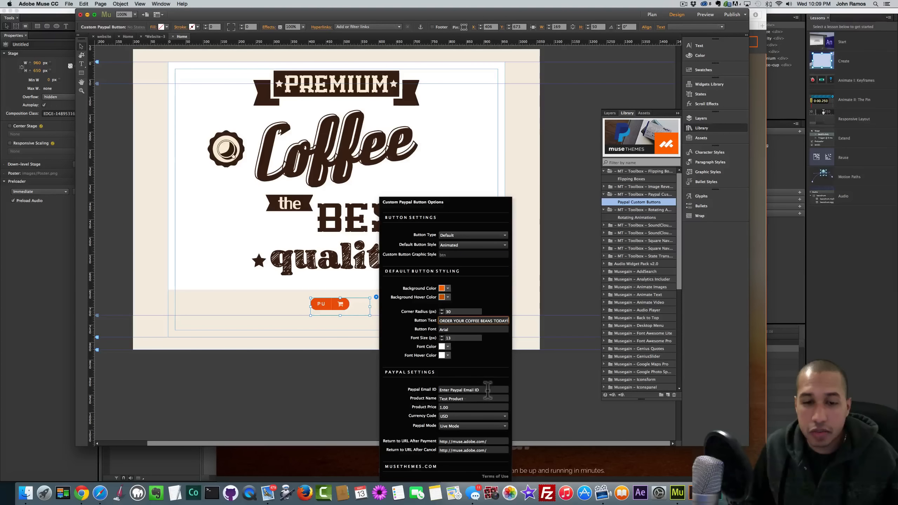
# - Enter the PayPal account e-mail, product name Coffee Beans and price 12.00
pyautogui.click(487, 390)
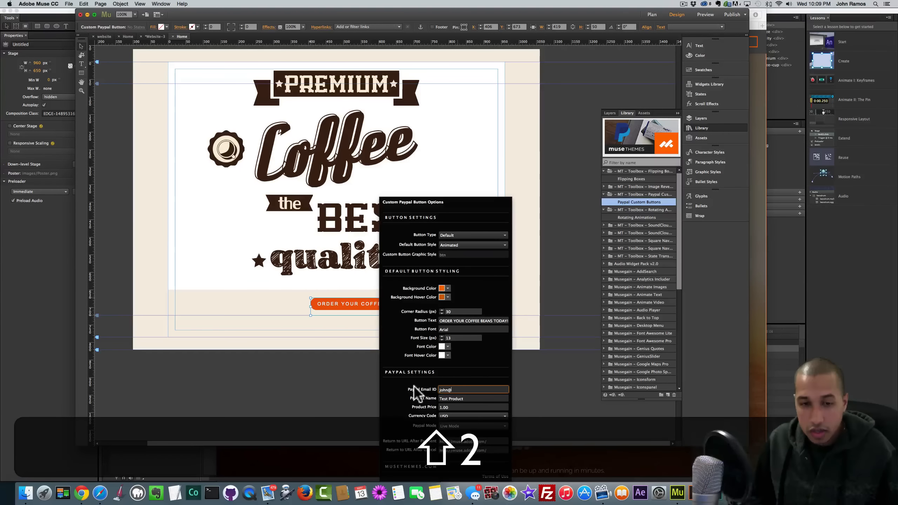
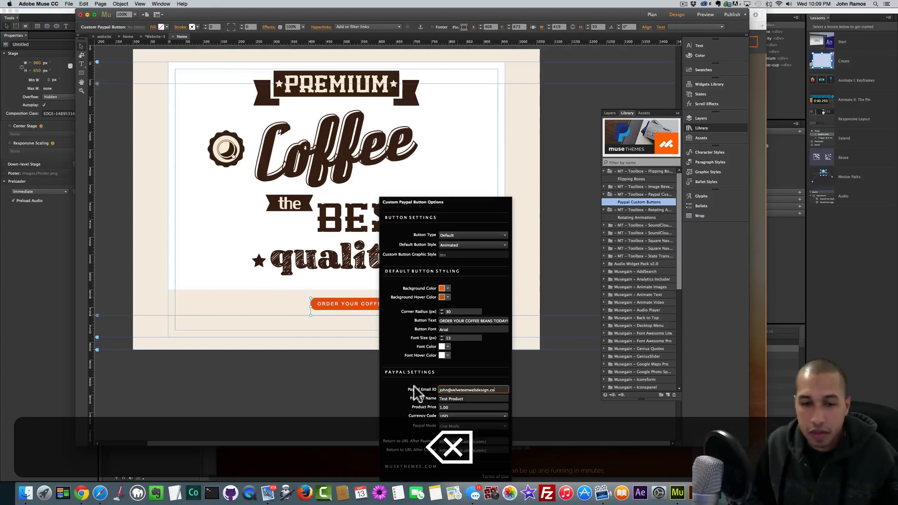
pyautogui.tripleClick(444, 399)
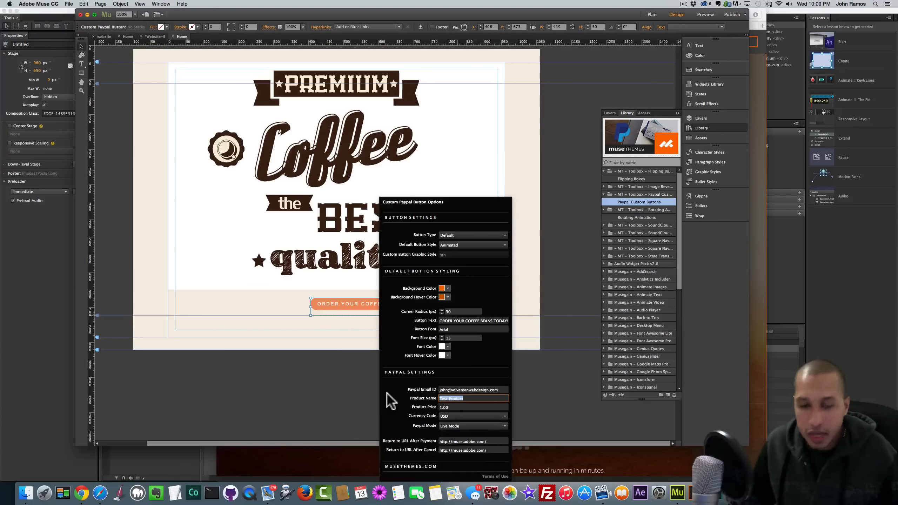
pyautogui.write('Coffee Beans')
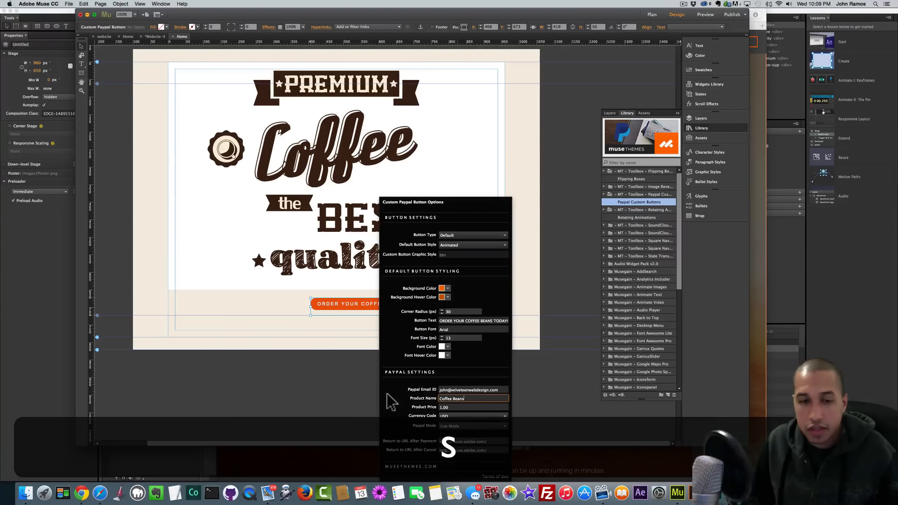
pyautogui.click(442, 407)
pyautogui.write('2')
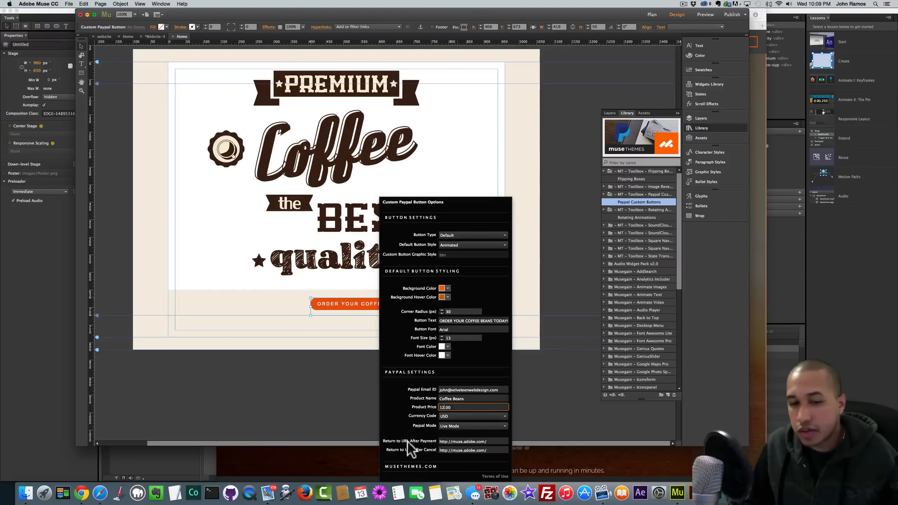
# - Select the after-payment and after-cancel return addresses in the options
pyautogui.click(463, 442)
pyautogui.moveTo(494, 442); pyautogui.dragTo(433, 438)
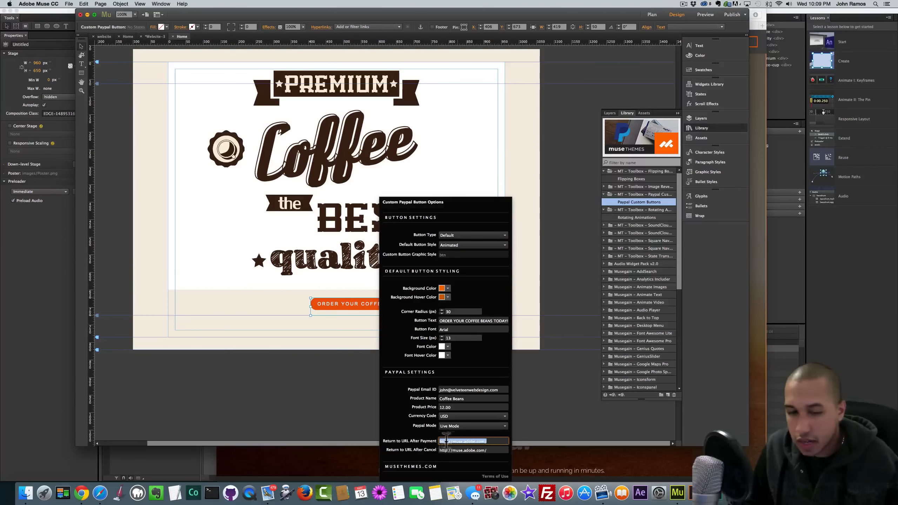
pyautogui.click(490, 450)
pyautogui.moveTo(490, 450); pyautogui.dragTo(420, 447)
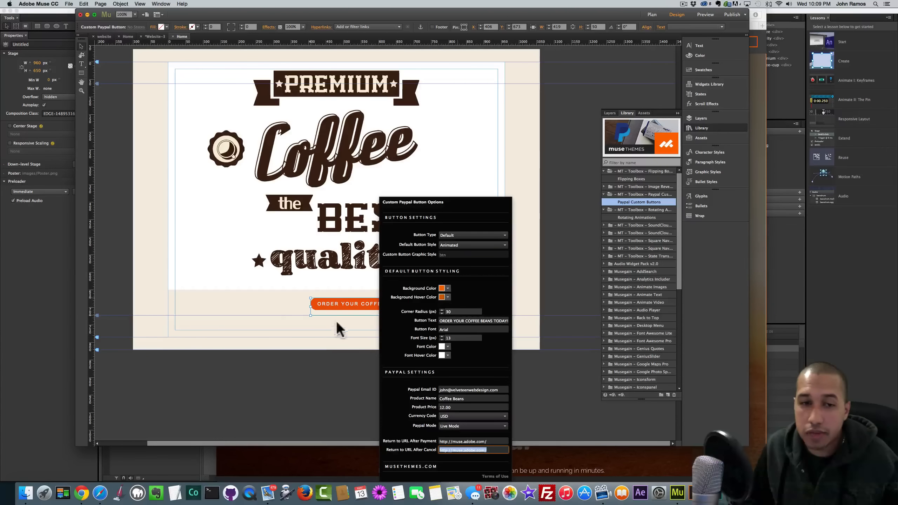
# - Recentre the wider order button on the page and preview it
pyautogui.click(285, 305)
pyautogui.moveTo(395, 310); pyautogui.dragTo(341, 308)
pyautogui.press('shift+super+e')
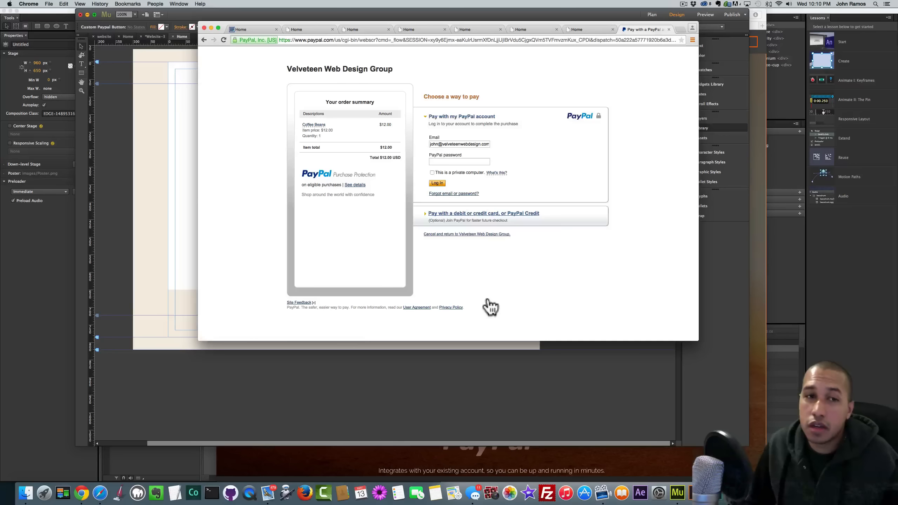
# - Go back from the PayPal checkout to the coffee page, then return to Muse
pyautogui.click(204, 40)
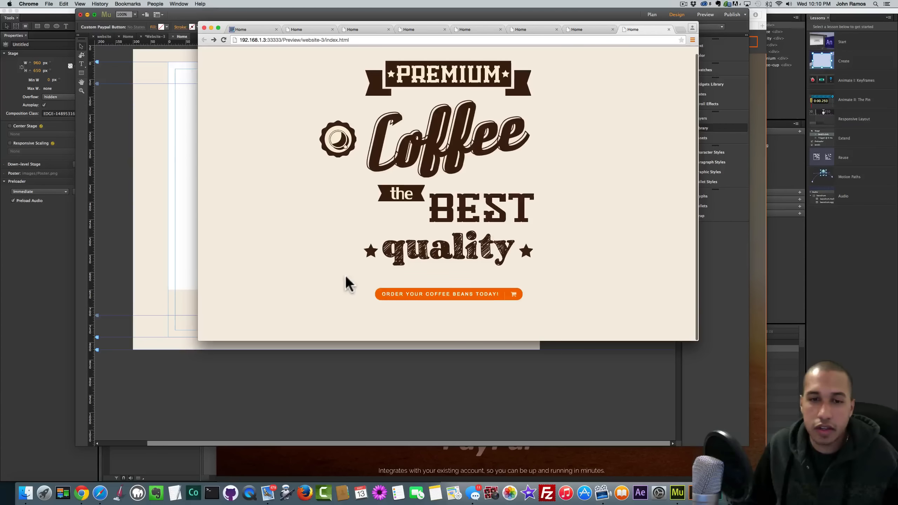
pyautogui.click(139, 207)
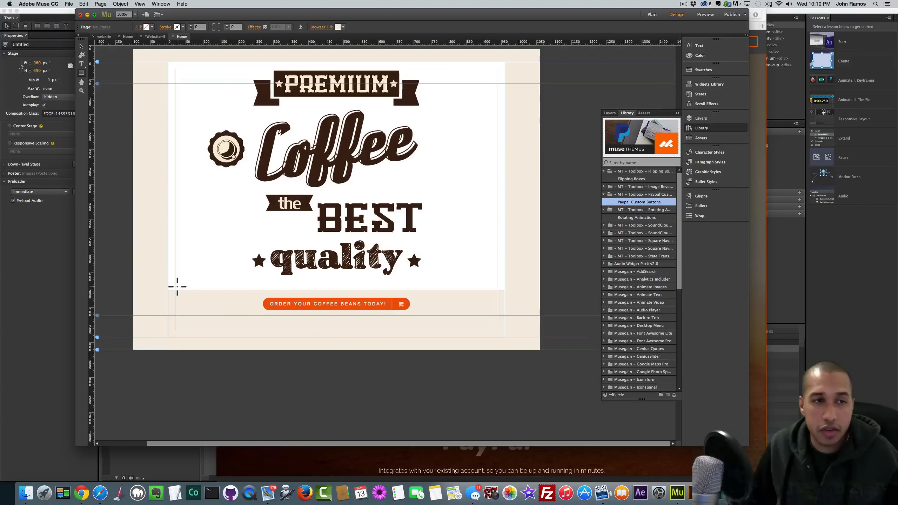
# - Make the rectangle below the order button full browser width and 250 px high
pyautogui.moveTo(140, 297); pyautogui.dragTo(538, 390)
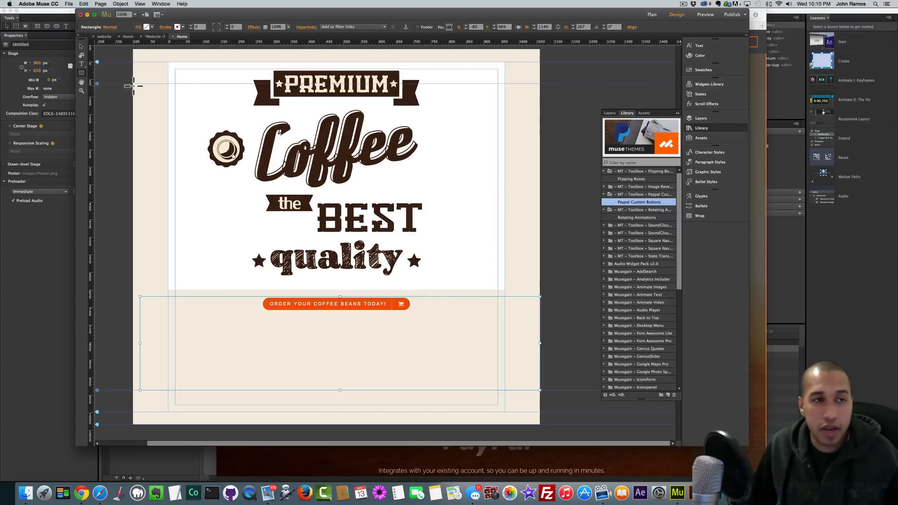
pyautogui.click(82, 46)
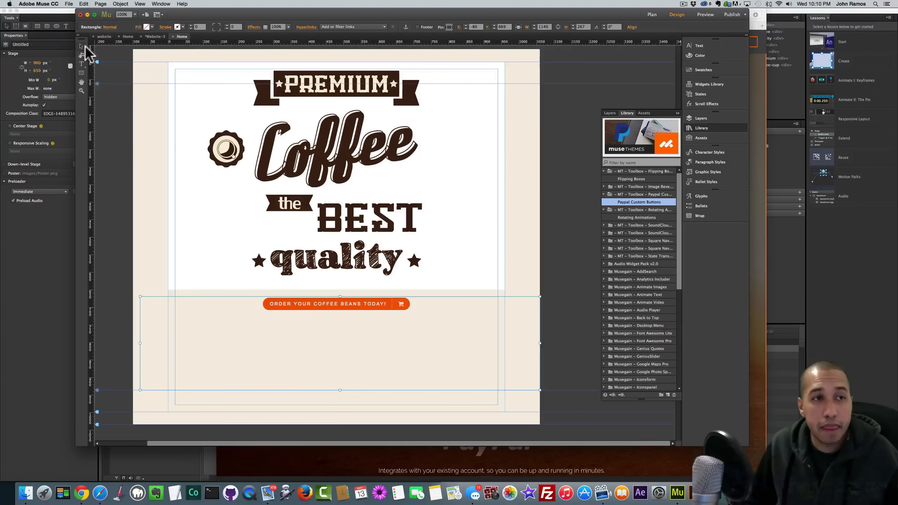
pyautogui.moveTo(266, 346); pyautogui.dragTo(258, 369)
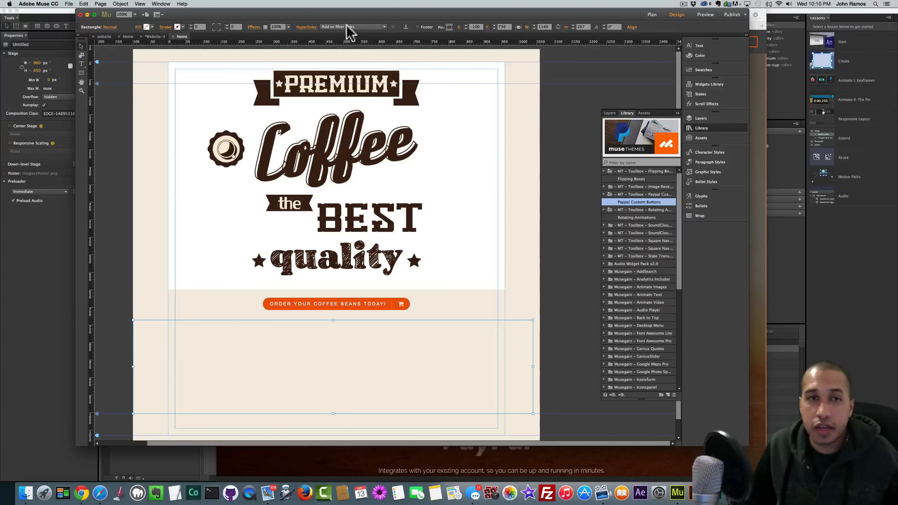
pyautogui.click(518, 26)
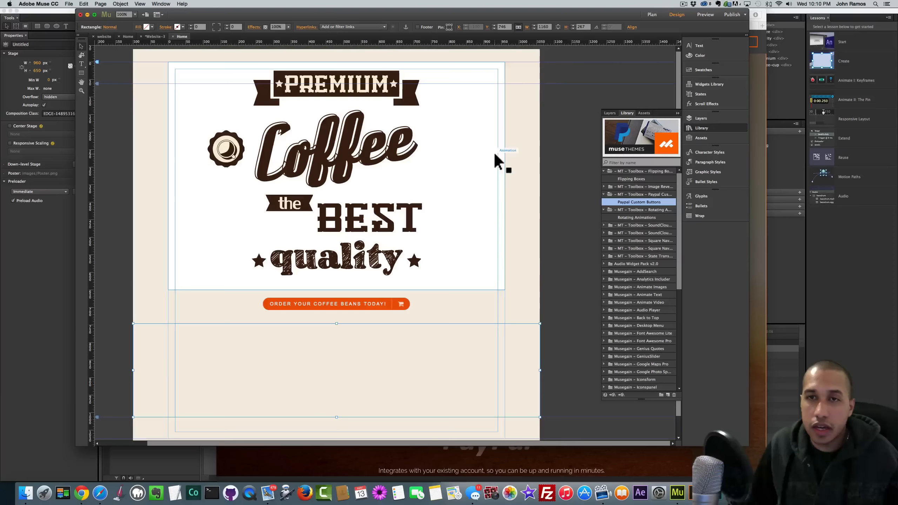
pyautogui.click(587, 26)
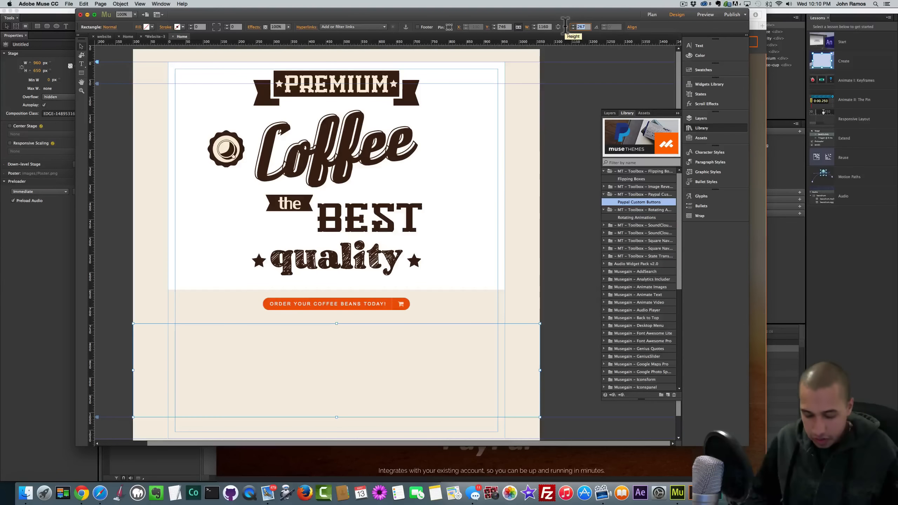
pyautogui.write('250')
pyautogui.press('Return')
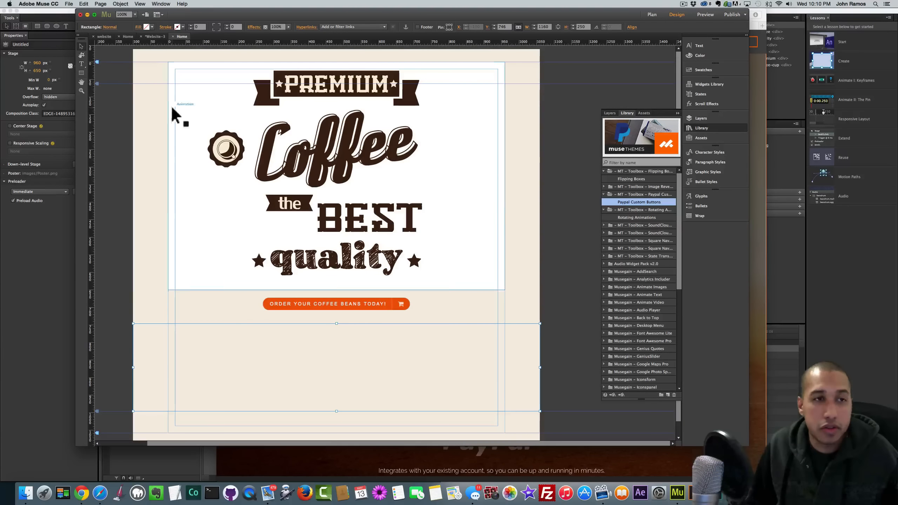
# - Fill the rectangle with coffee-bean-website.jpeg at Scale To Fill and nudge it lower
pyautogui.click(139, 28)
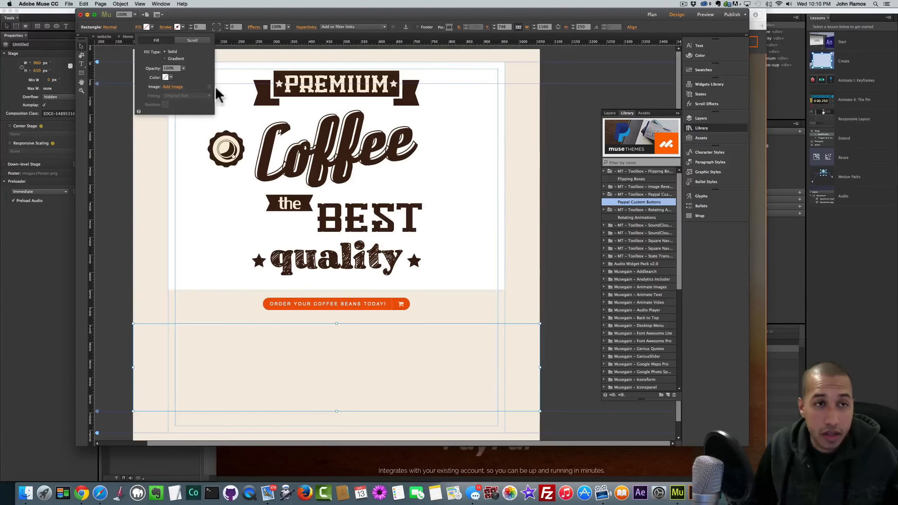
pyautogui.click(173, 87)
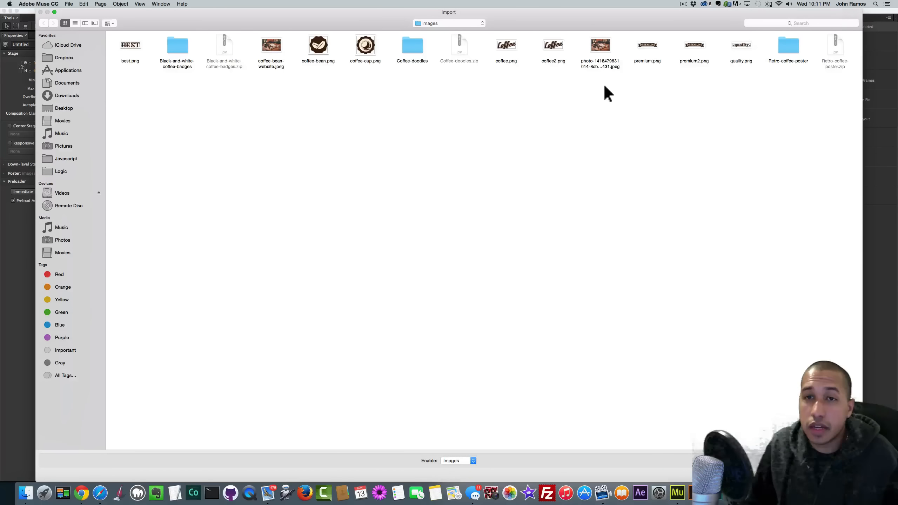
pyautogui.doubleClick(271, 45)
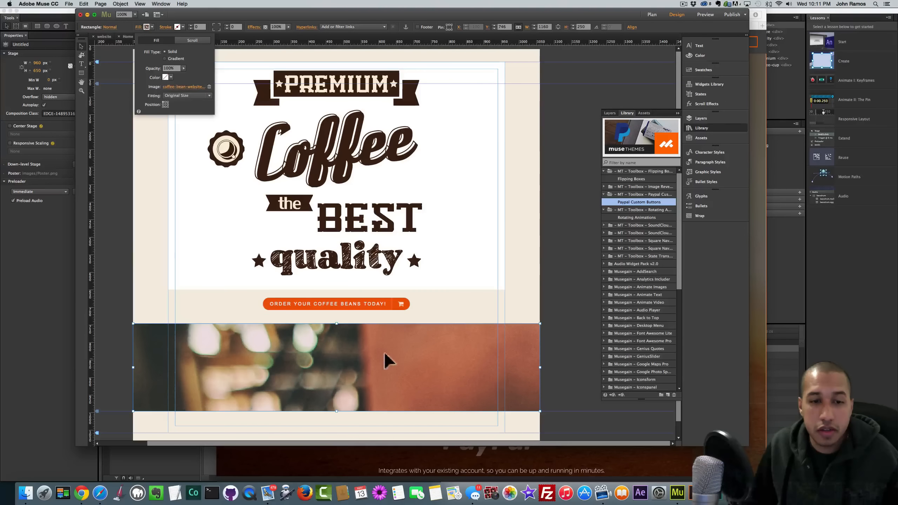
pyautogui.click(179, 94)
pyautogui.click(176, 102)
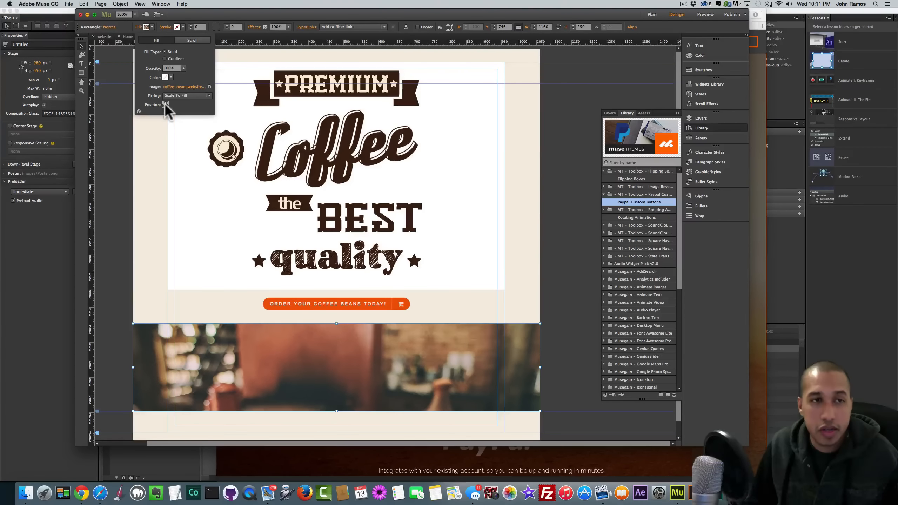
pyautogui.click(164, 103)
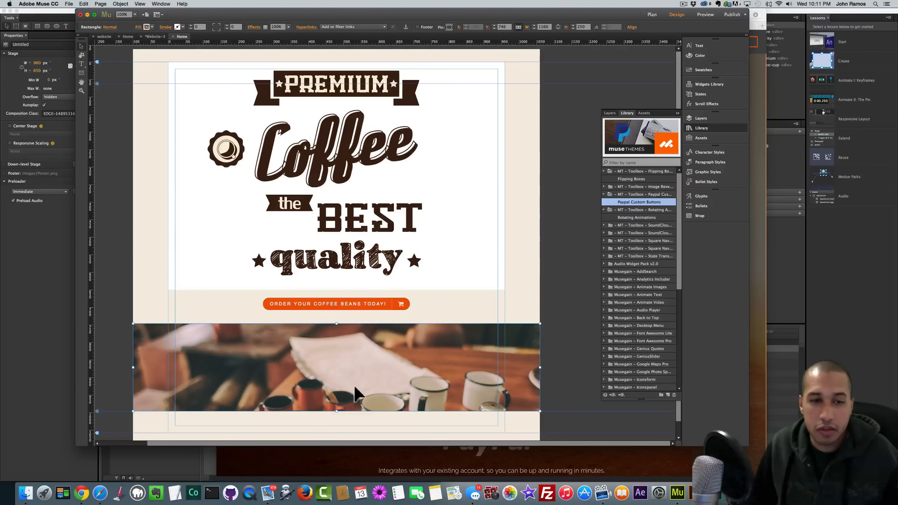
pyautogui.moveTo(348, 374); pyautogui.dragTo(346, 388)
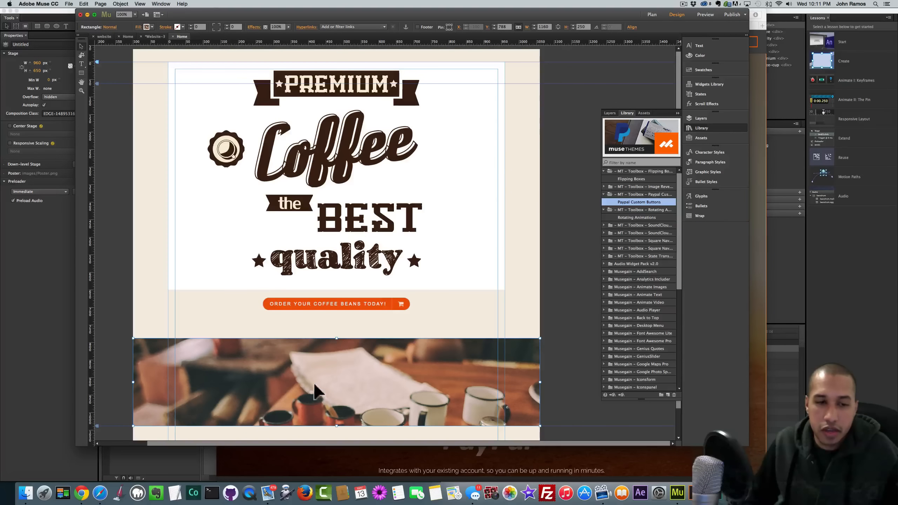
# - Turn on background scroll Motion for the photo strip with initial and final values of 0
pyautogui.click(147, 27)
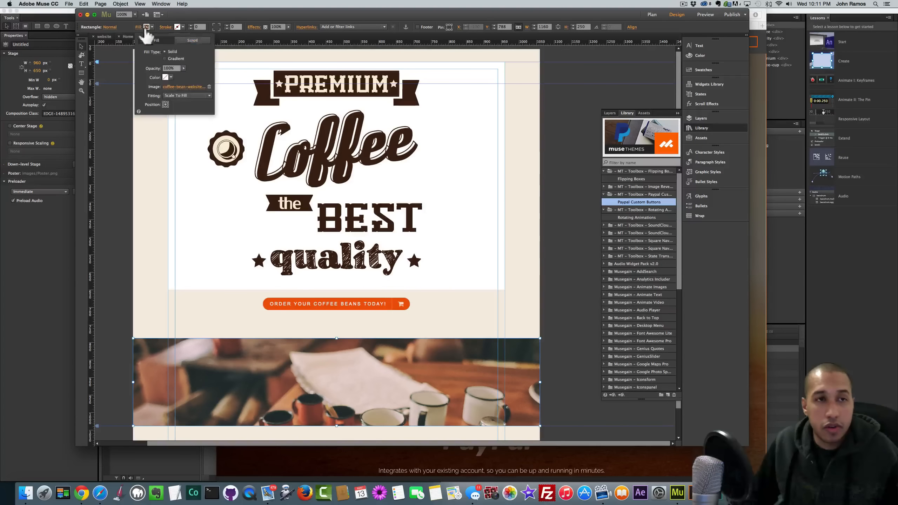
pyautogui.click(192, 40)
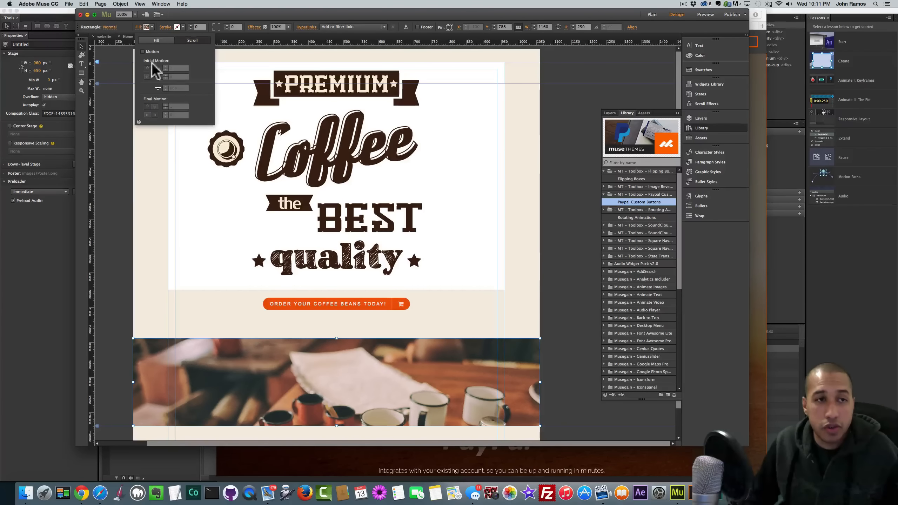
pyautogui.click(142, 52)
pyautogui.click(170, 67)
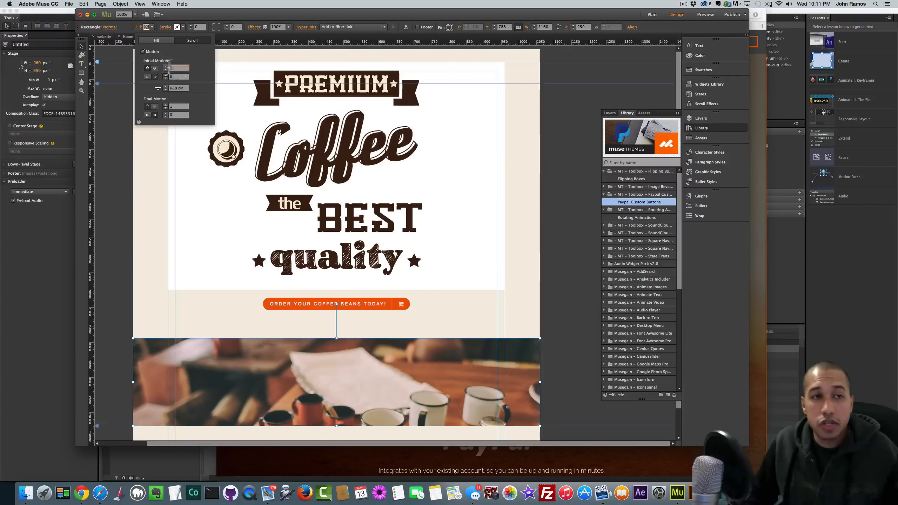
pyautogui.write('0')
pyautogui.doubleClick(173, 106)
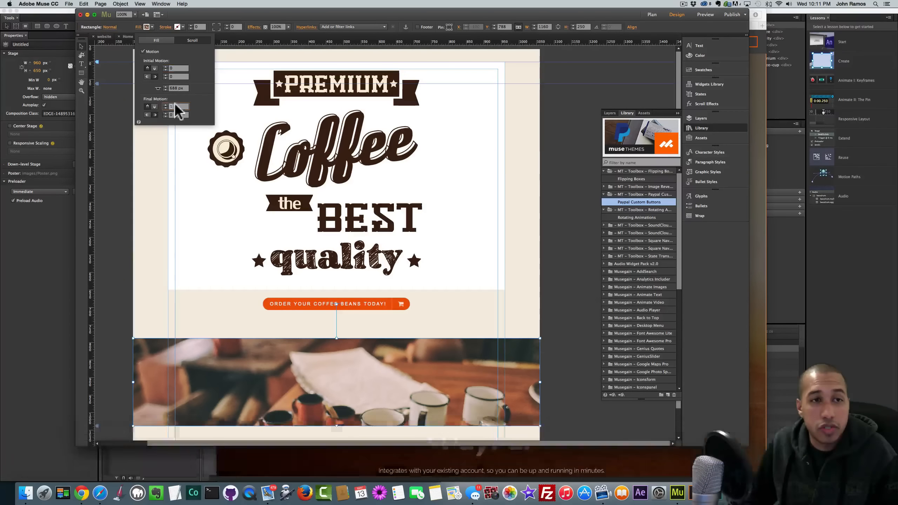
pyautogui.write('0')
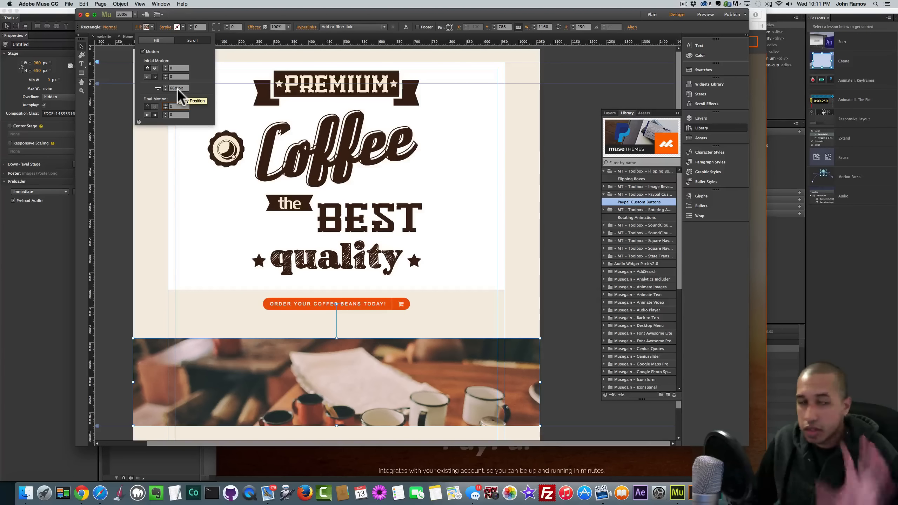
pyautogui.click(179, 106)
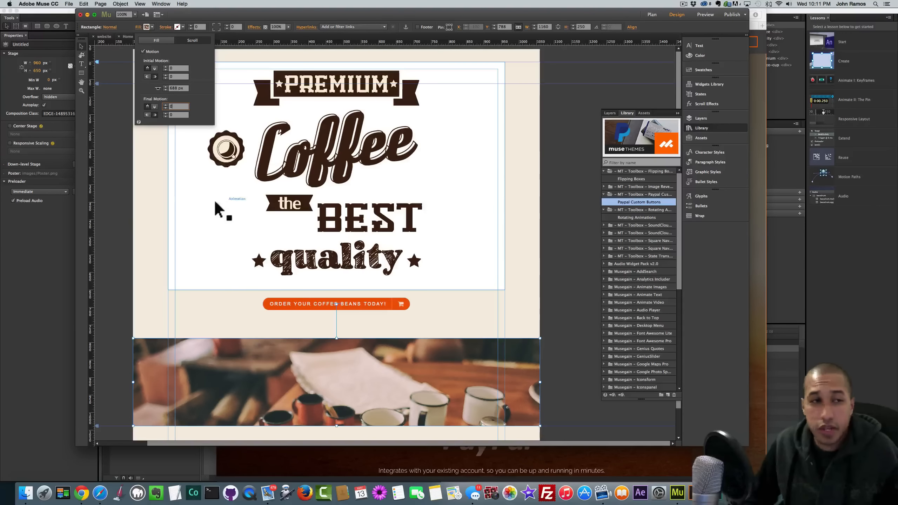
pyautogui.click(122, 194)
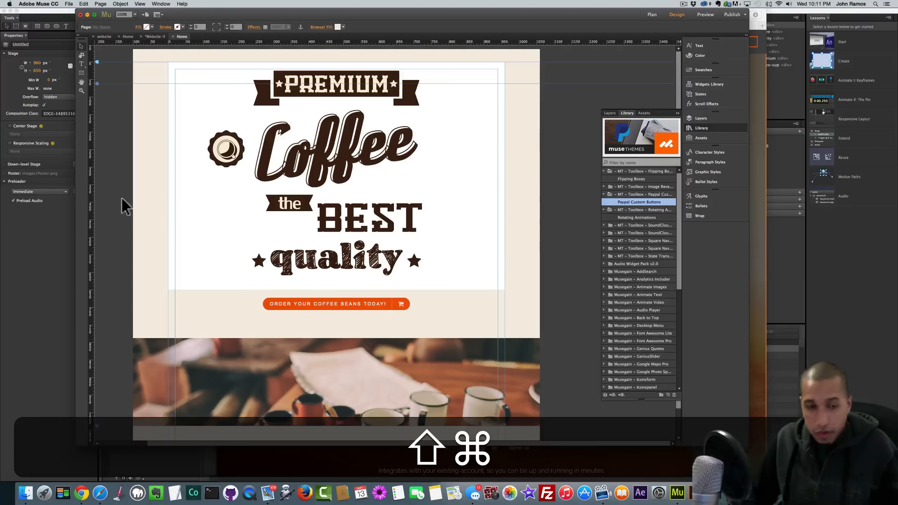
# - Drag the page bottom down to lengthen the page, then preview it in the browser
pyautogui.scroll(-2, 128, 227)
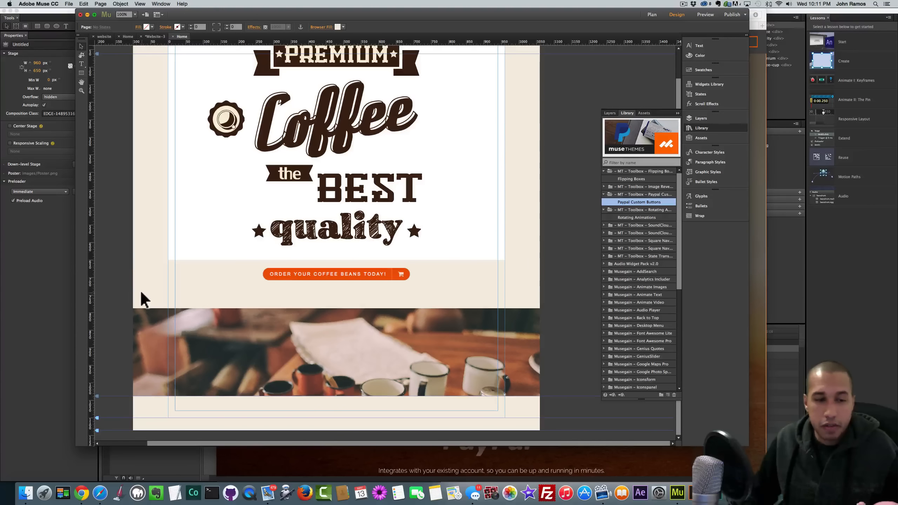
pyautogui.moveTo(97, 428); pyautogui.dragTo(96, 471)
pyautogui.scroll(-2, 106, 377)
pyautogui.scroll(-3, 102, 353)
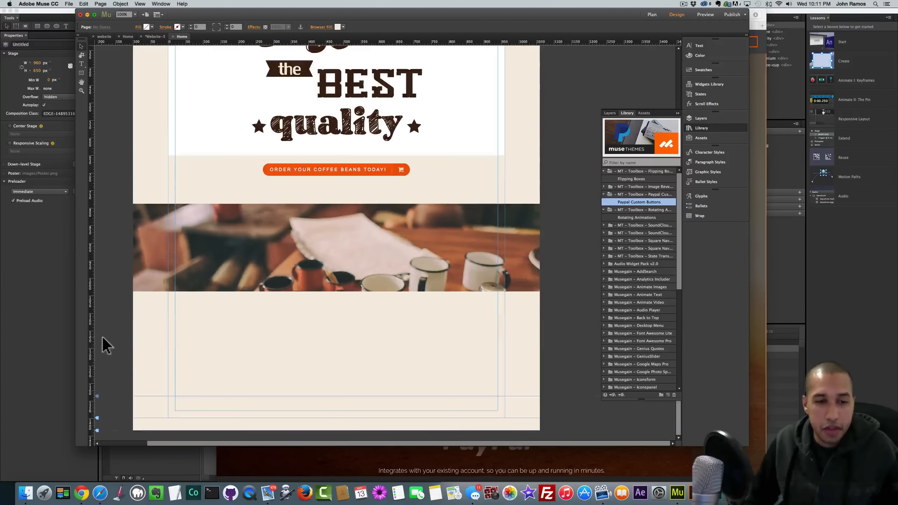
pyautogui.moveTo(97, 428); pyautogui.dragTo(95, 466)
pyautogui.scroll(-2, 117, 392)
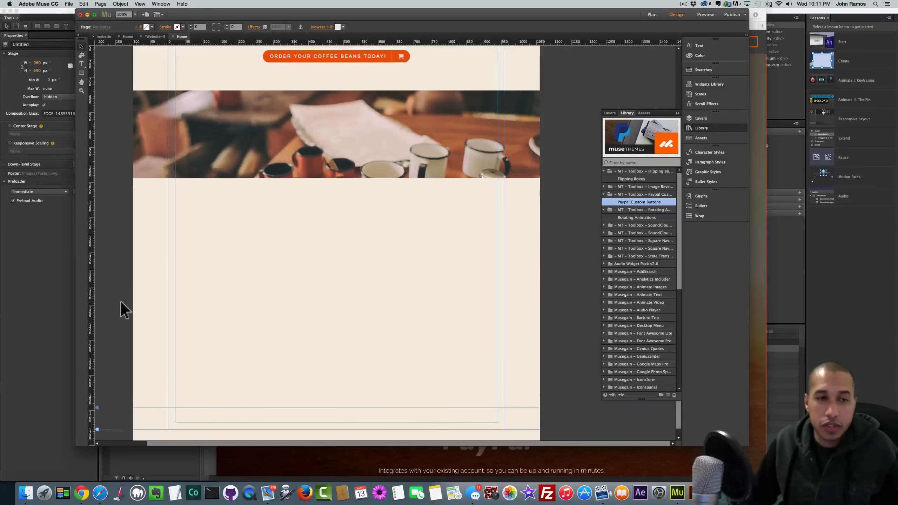
pyautogui.scroll(10, 121, 304)
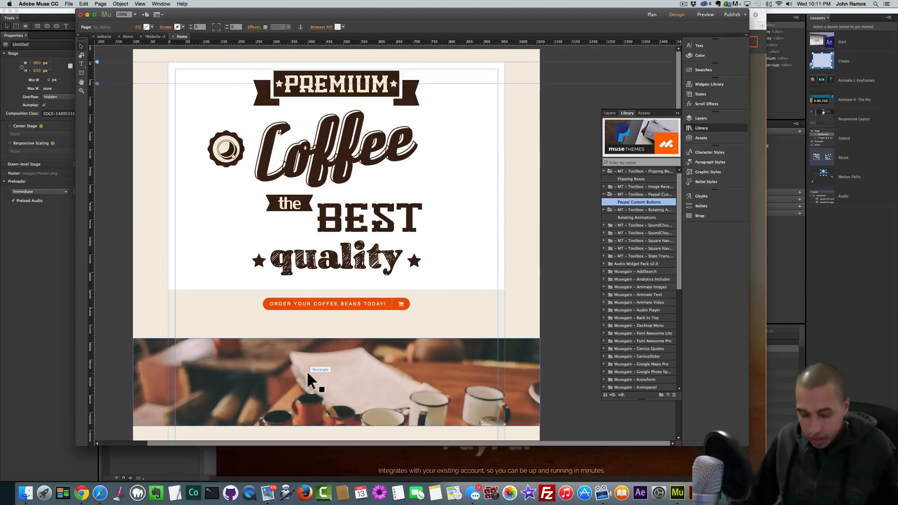
pyautogui.press('shift+super+e')
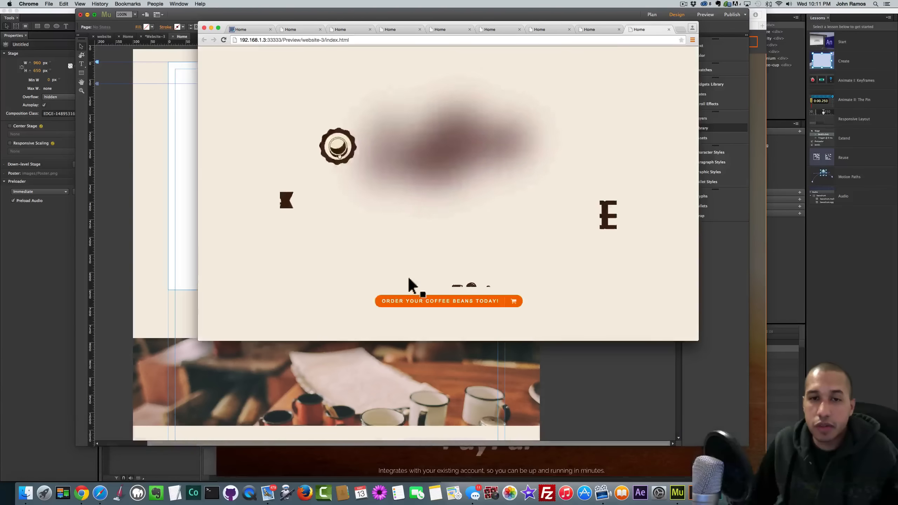
# - Scroll the Chrome preview up and down to check the coffee-cups parallax, then return to Muse
pyautogui.scroll(-2, 417, 270)
pyautogui.scroll(-5, 417, 271)
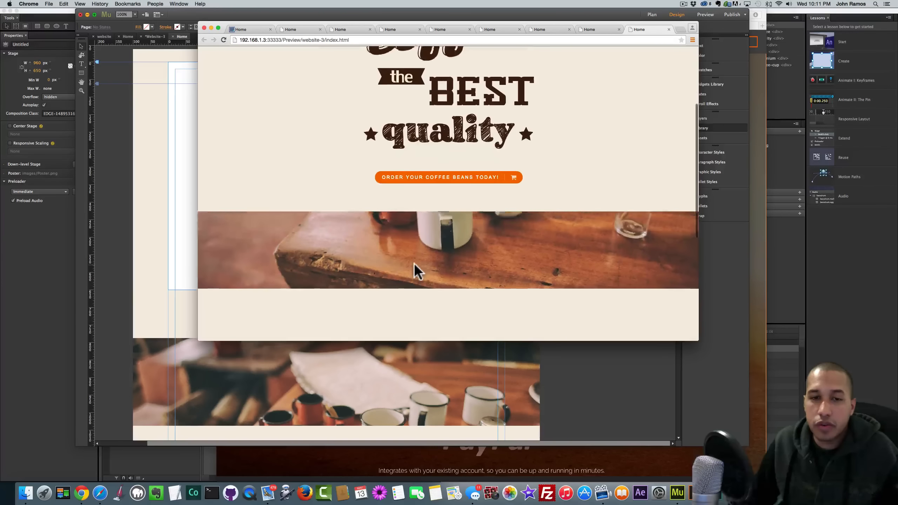
pyautogui.scroll(3, 416, 271)
pyautogui.scroll(2, 413, 263)
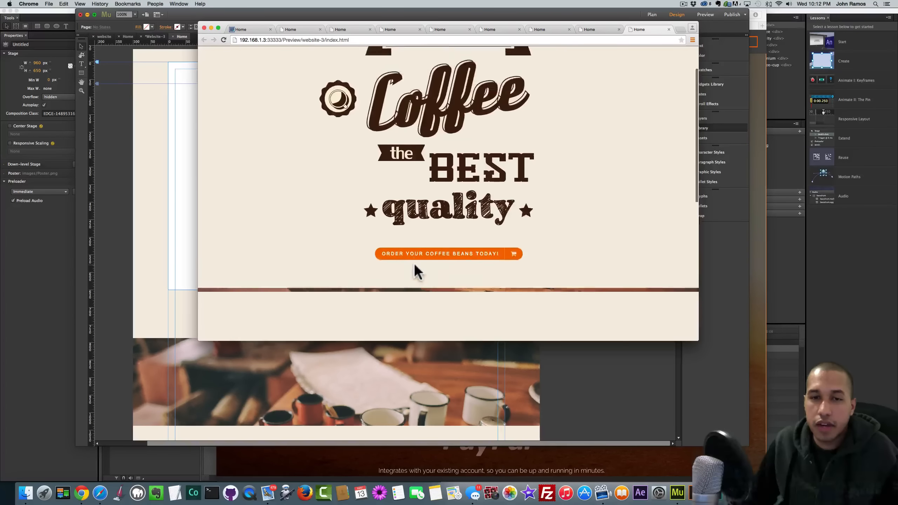
pyautogui.scroll(-5, 414, 263)
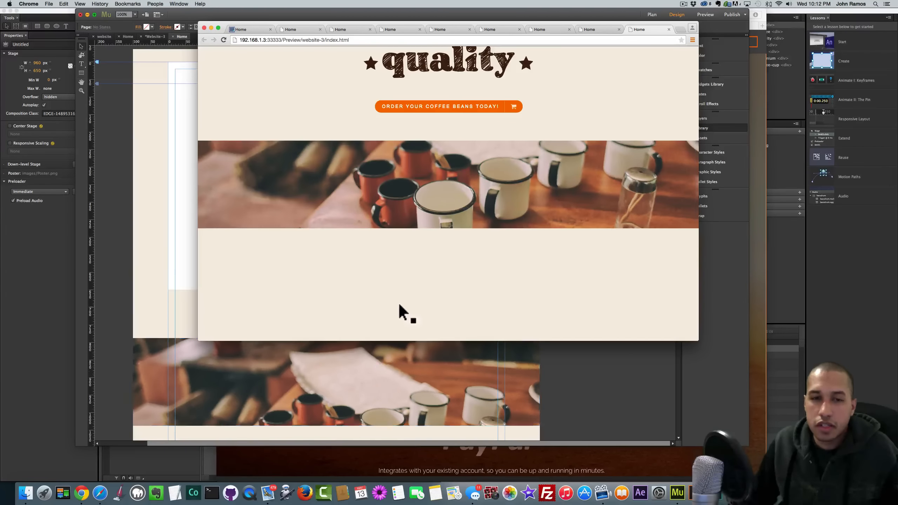
pyautogui.scroll(3, 398, 312)
pyautogui.scroll(-3, 392, 311)
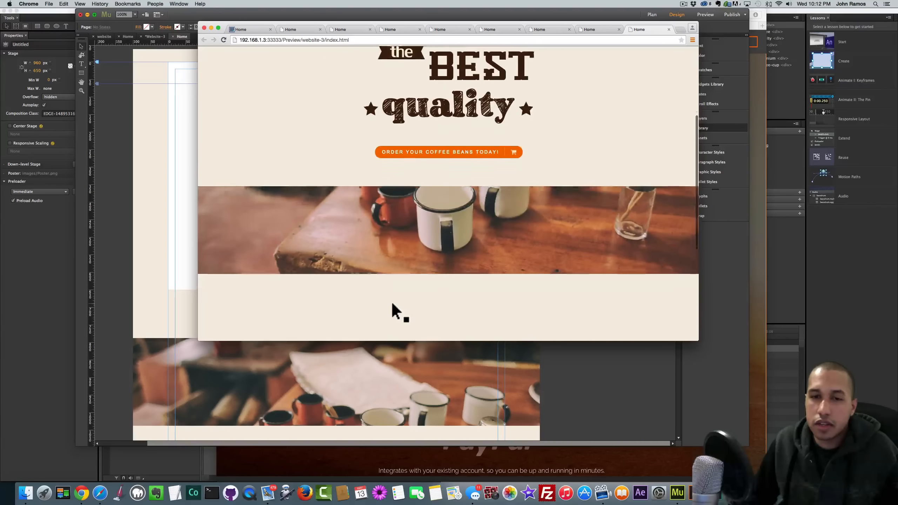
pyautogui.click(388, 379)
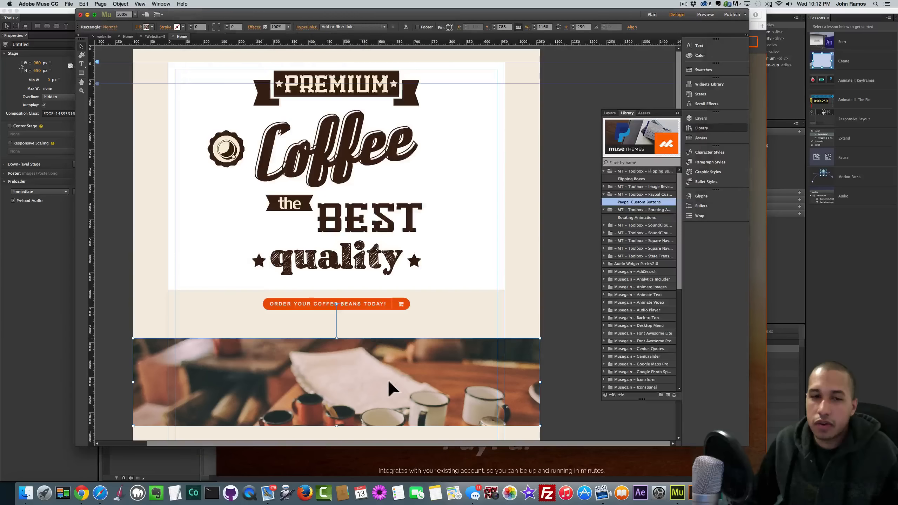
# - Set the photo strip's Final Motion vertical speed to 0 and preview the page in the browser
pyautogui.click(139, 28)
pyautogui.click(194, 39)
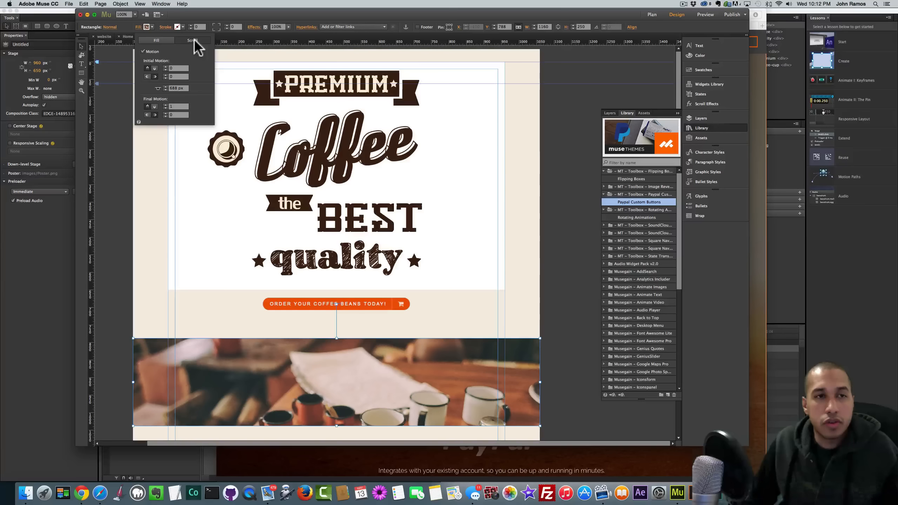
pyautogui.click(177, 106)
pyautogui.write('0')
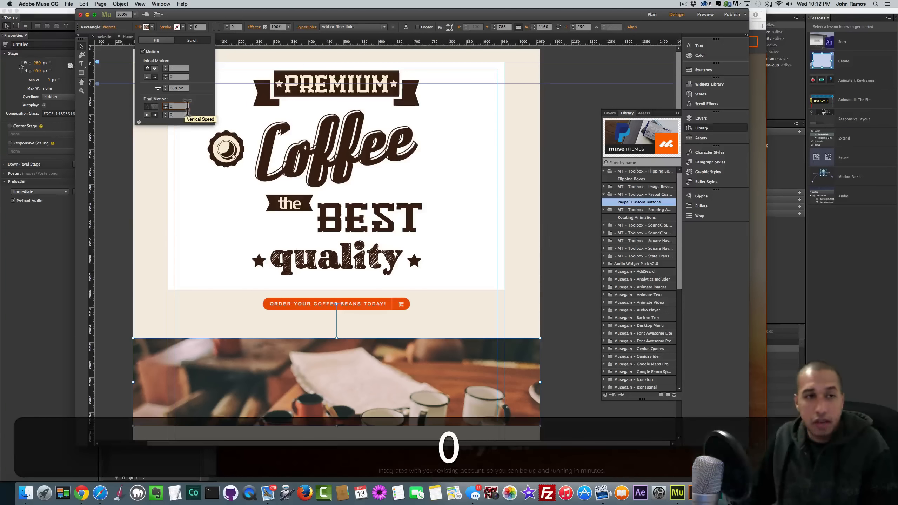
pyautogui.press('Return')
pyautogui.press('shift+super+e')
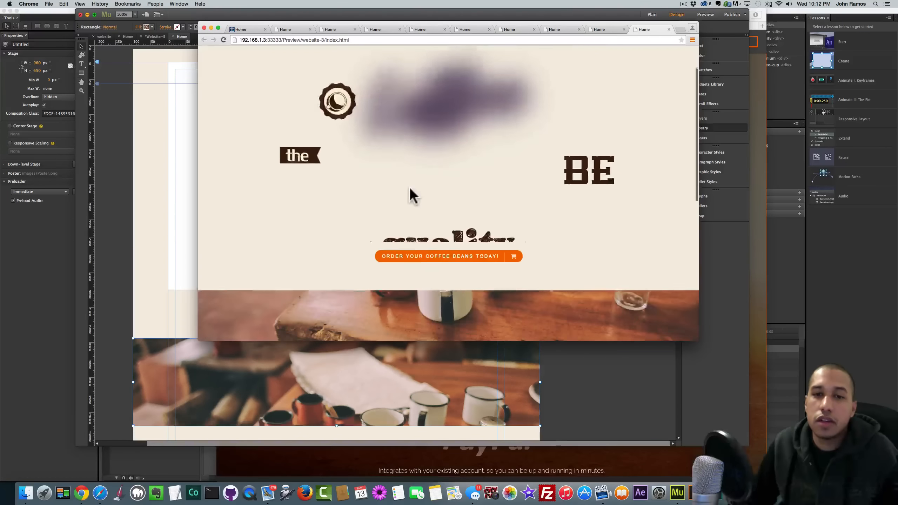
# - Scroll the Chrome preview repeatedly to test the coffee-cups parallax strip
pyautogui.scroll(-3, 409, 187)
pyautogui.scroll(-5, 459, 247)
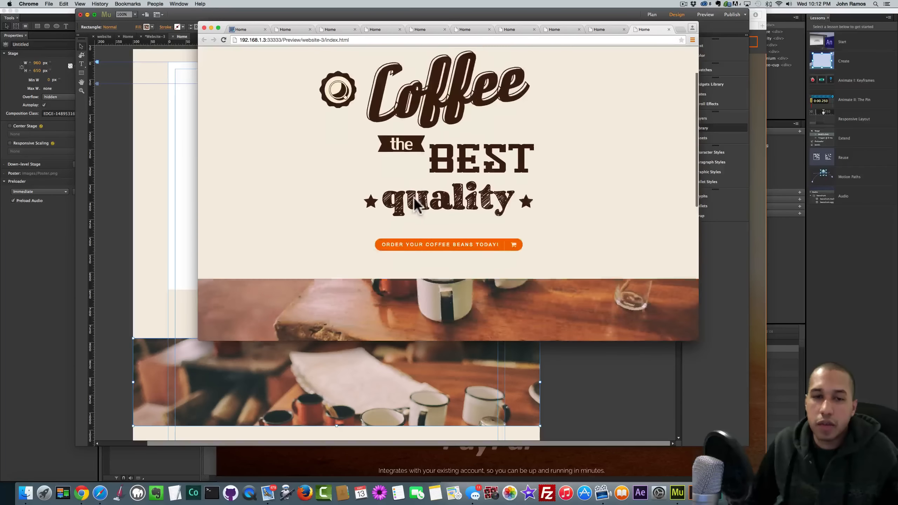
pyautogui.scroll(5, 459, 248)
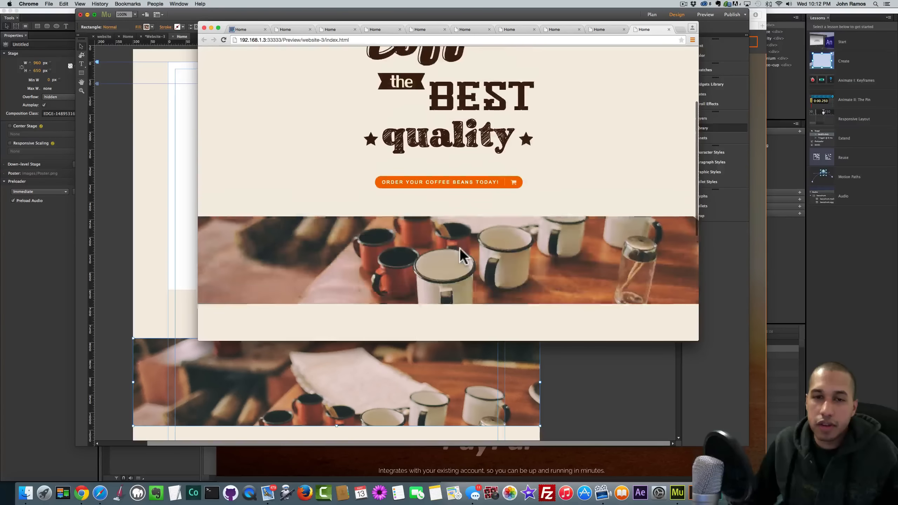
pyautogui.scroll(-7, 459, 247)
pyautogui.scroll(7, 460, 250)
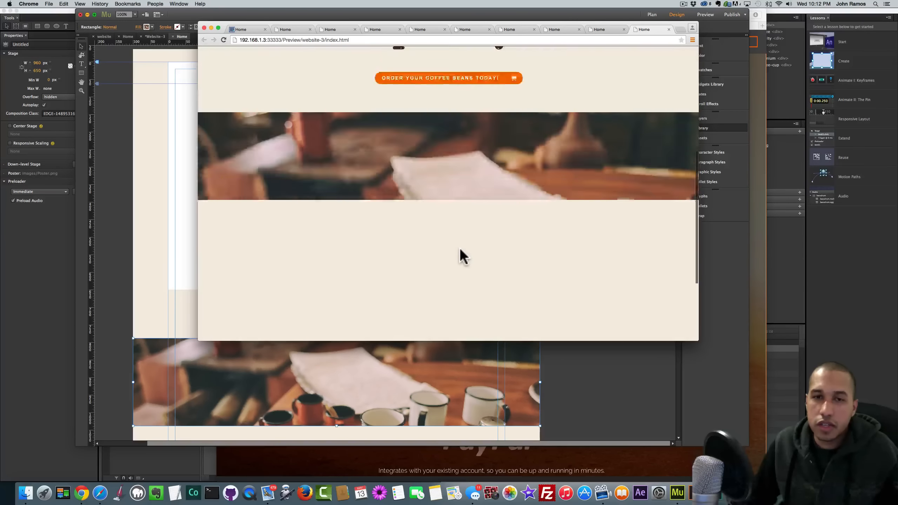
pyautogui.scroll(-5, 460, 250)
pyautogui.scroll(2, 459, 248)
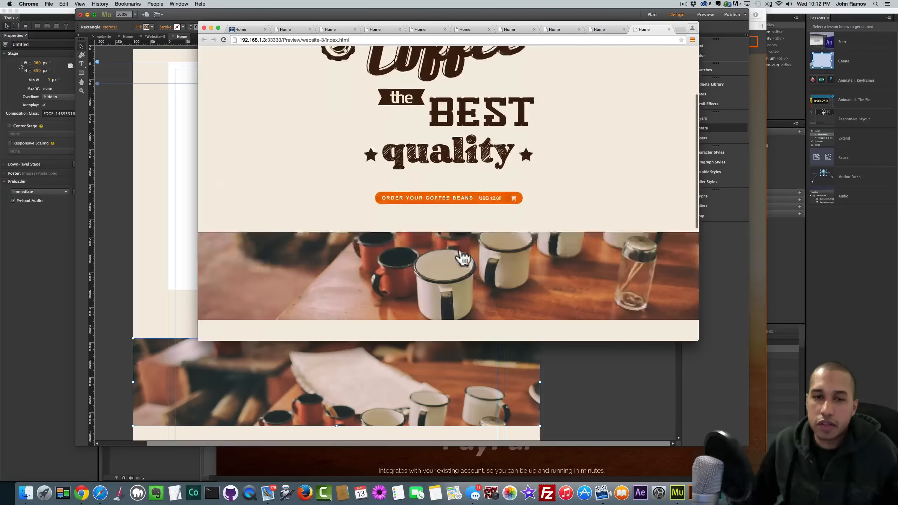
pyautogui.scroll(-4, 460, 247)
pyautogui.scroll(6, 459, 247)
pyautogui.scroll(-3, 459, 248)
pyautogui.scroll(-5, 459, 247)
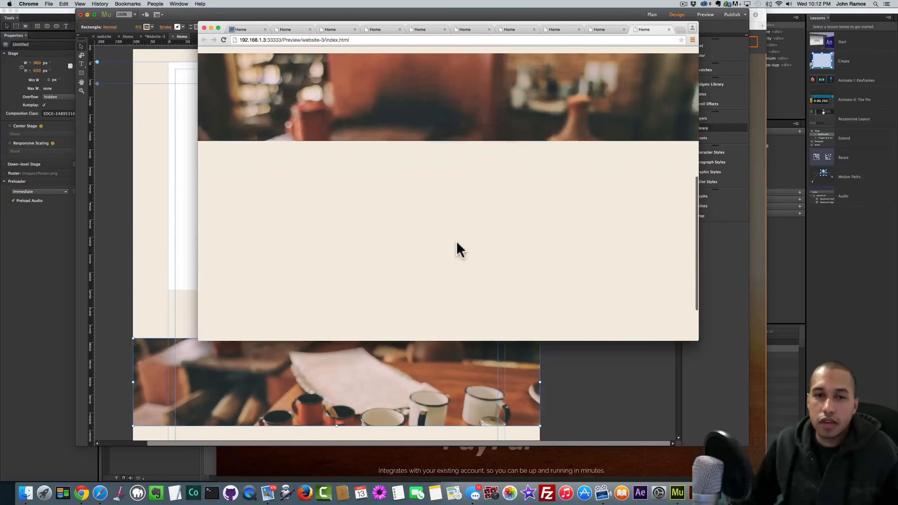
# - Bring Muse back briefly, then switch to the Safari MuseThemes PayPal widget page
pyautogui.click(128, 318)
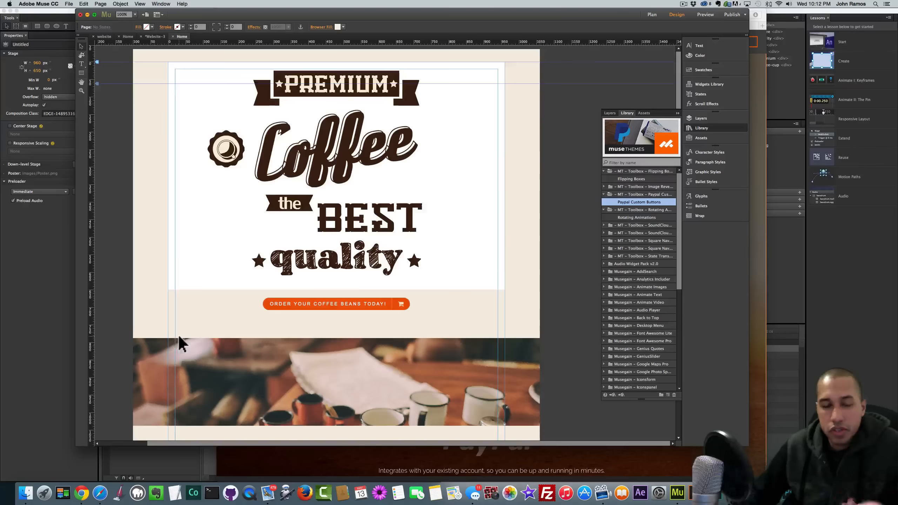
pyautogui.scroll(-4, 182, 336)
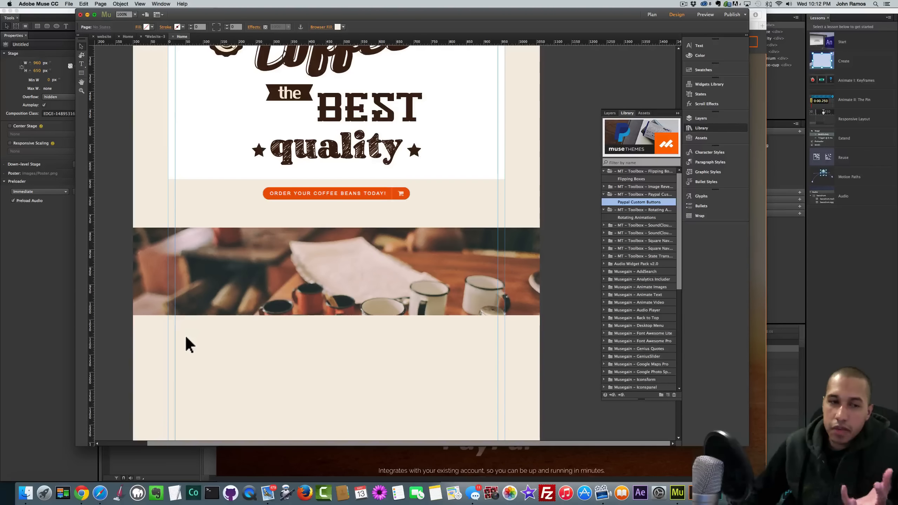
pyautogui.click(100, 493)
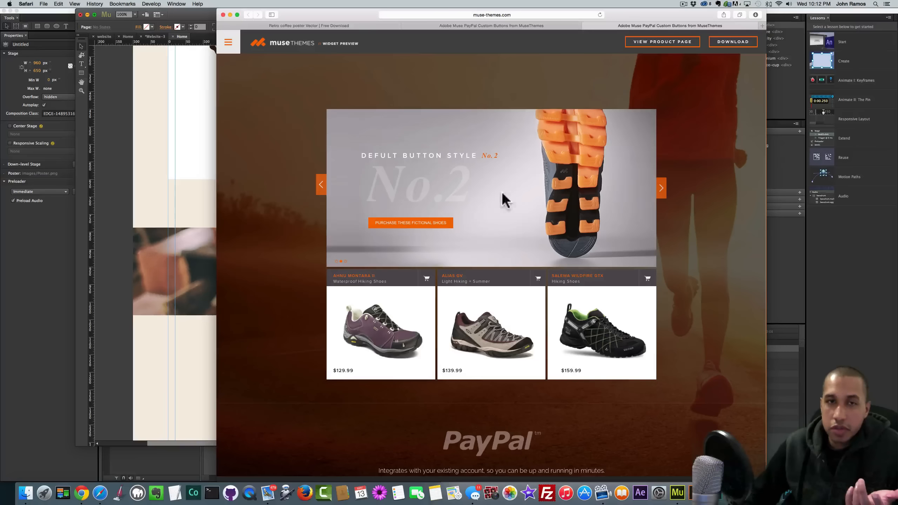
# - Search MuseThemes for 'flipping' and open the Flipping Boxes live preview
pyautogui.click(492, 25)
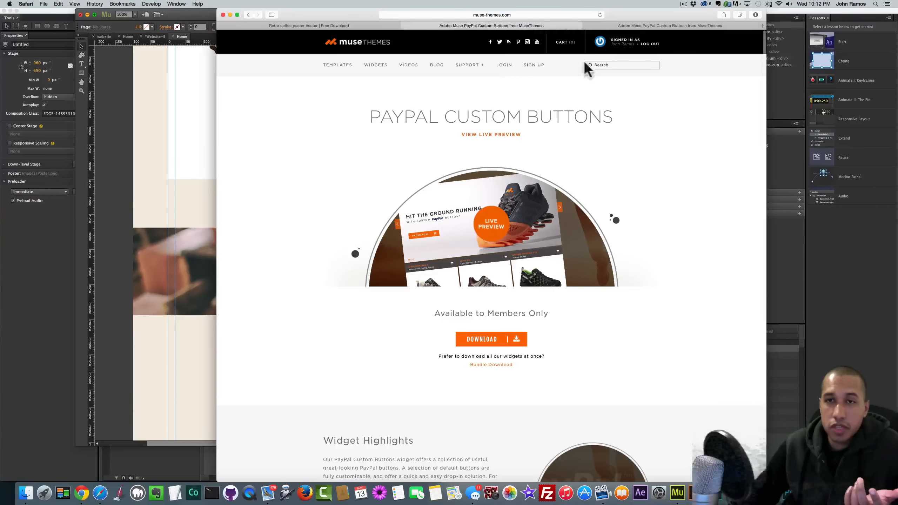
pyautogui.write('flipping')
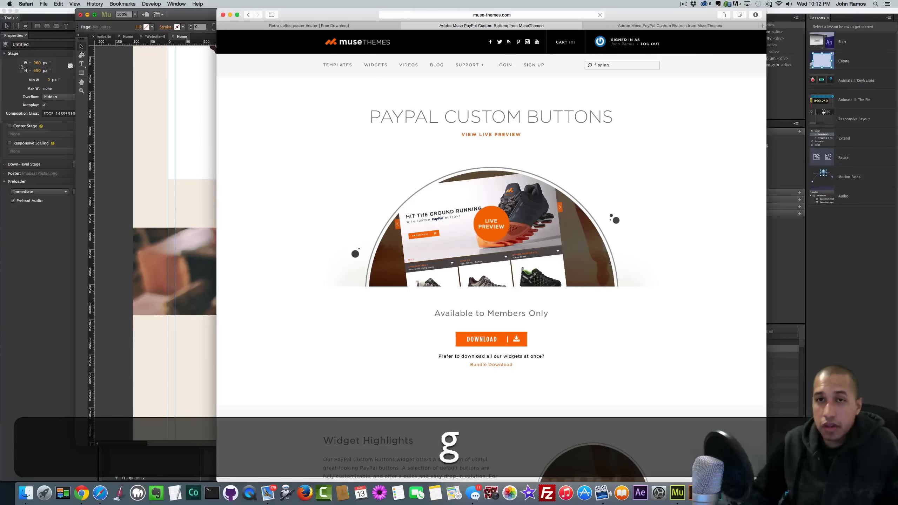
pyautogui.press('Return')
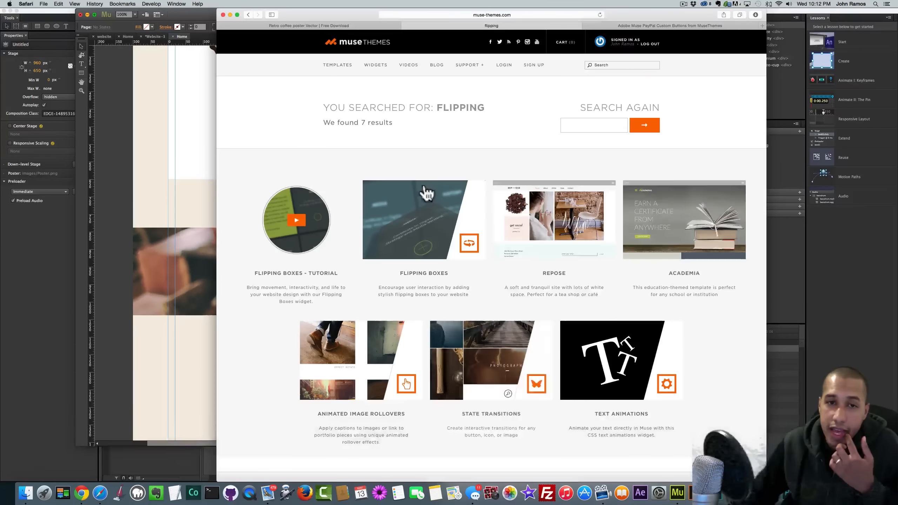
pyautogui.click(416, 220)
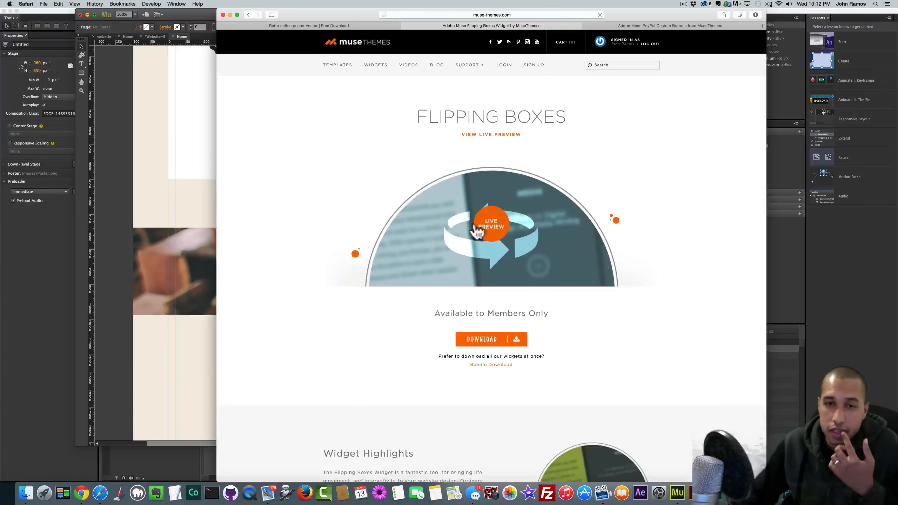
pyautogui.click(489, 228)
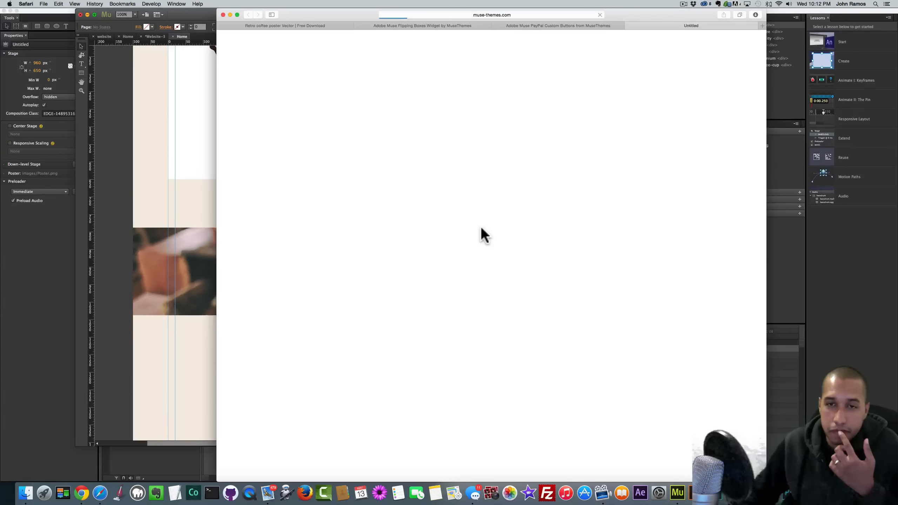
# - Try out the flipping cards in the preview, then return to the Muse design
pyautogui.scroll(-10, 466, 227)
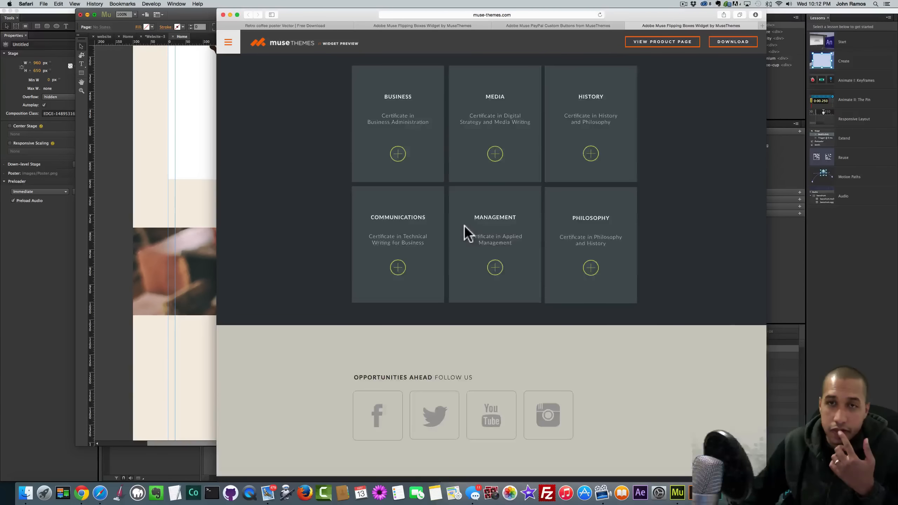
pyautogui.scroll(2, 466, 234)
pyautogui.moveTo(587, 140)
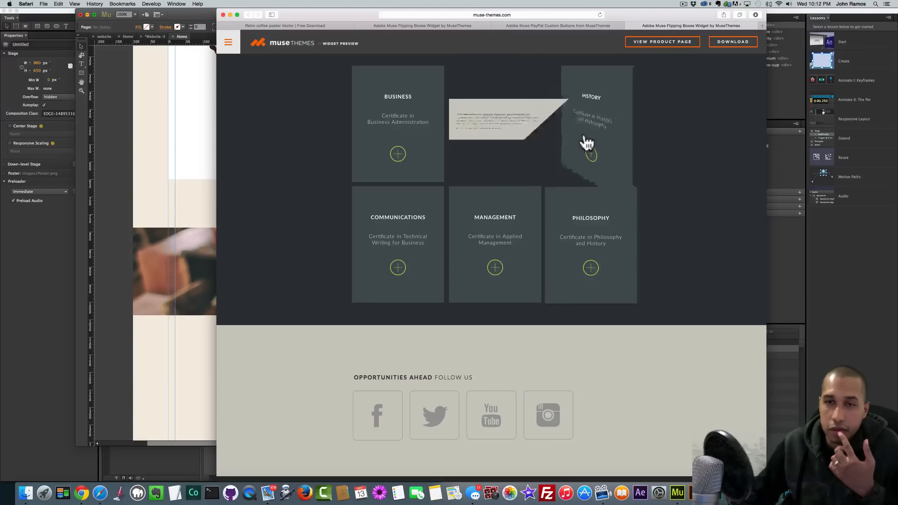
pyautogui.moveTo(405, 244)
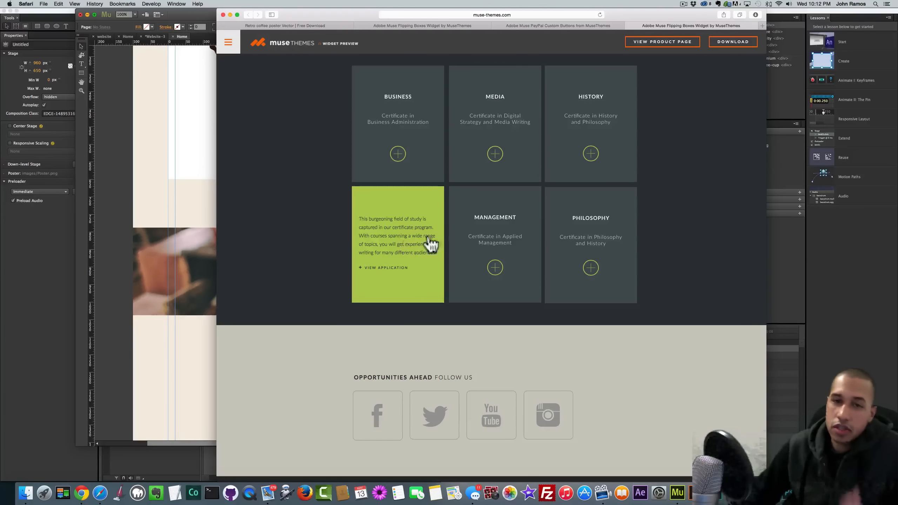
pyautogui.moveTo(597, 230)
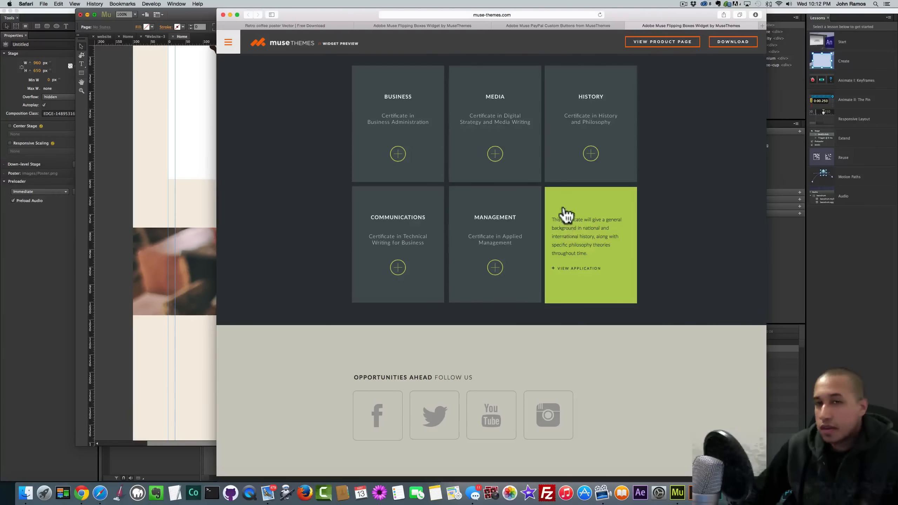
pyautogui.moveTo(532, 161)
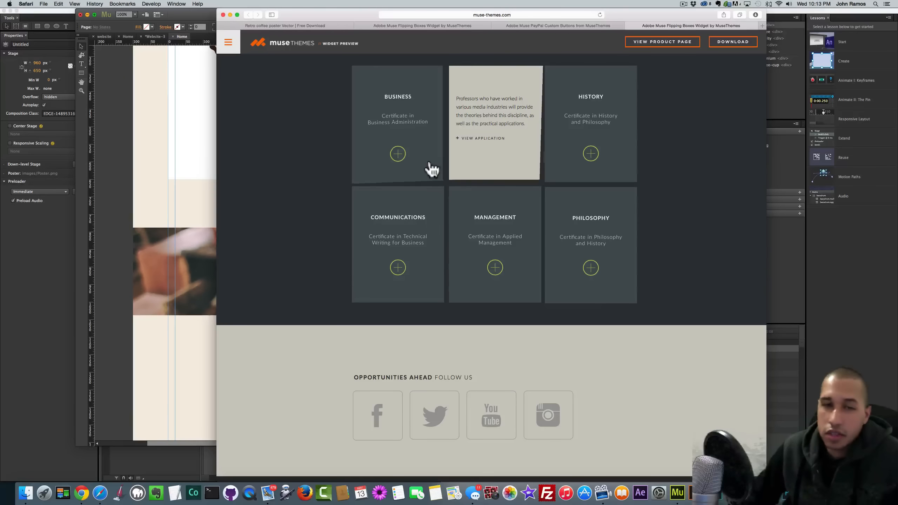
pyautogui.moveTo(489, 243)
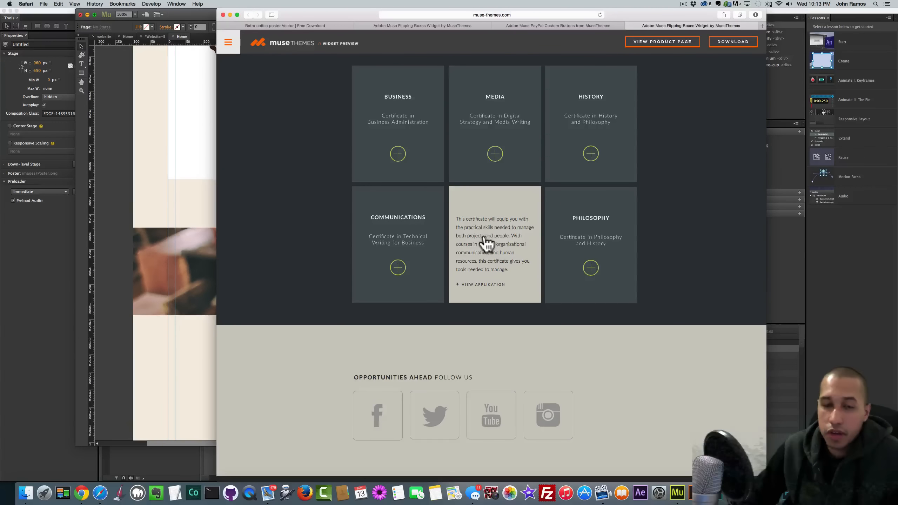
pyautogui.moveTo(611, 257)
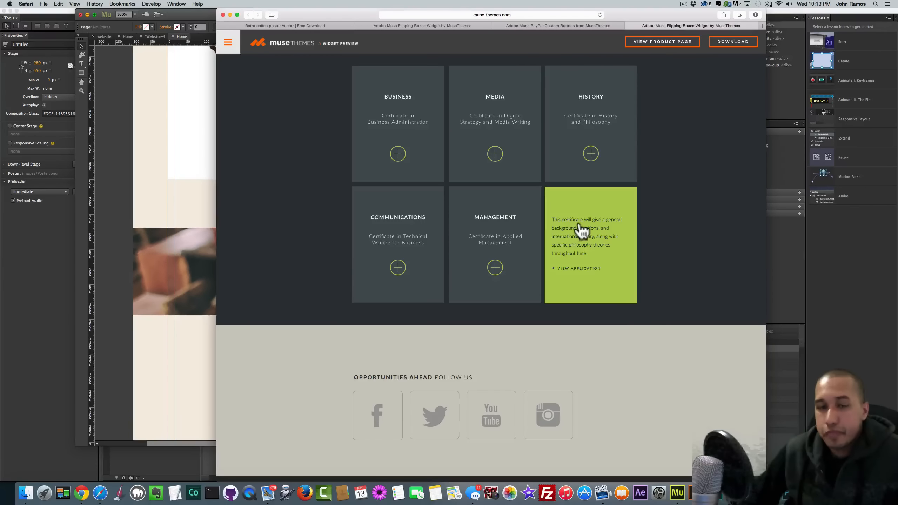
pyautogui.scroll(-1, 582, 229)
pyautogui.scroll(1, 582, 229)
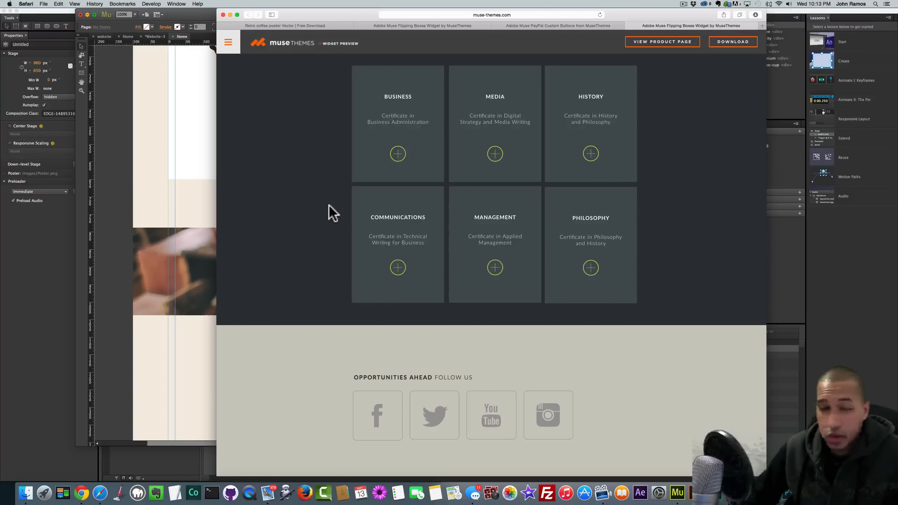
pyautogui.click(175, 361)
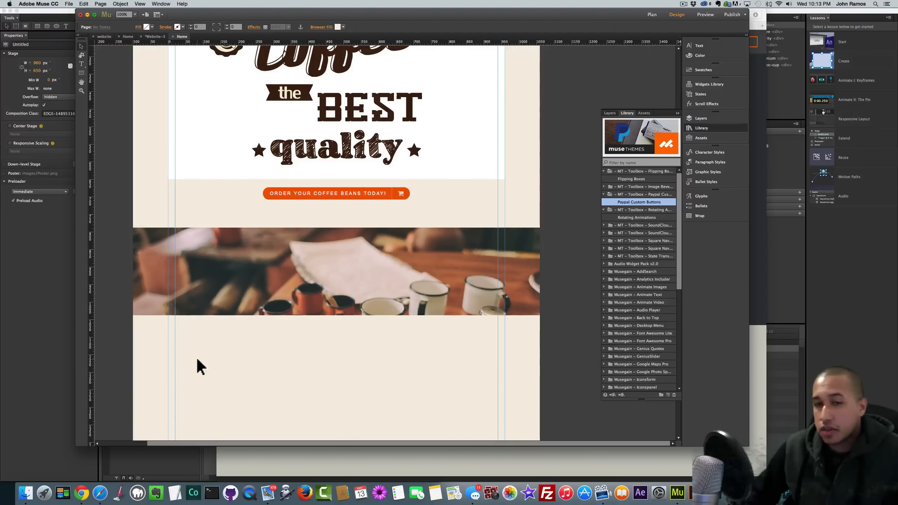
# - Scroll below the photo strip and select MT – Toolbox – Flipping Boxes > Flipping Boxes in the Library
pyautogui.scroll(-6, 330, 366)
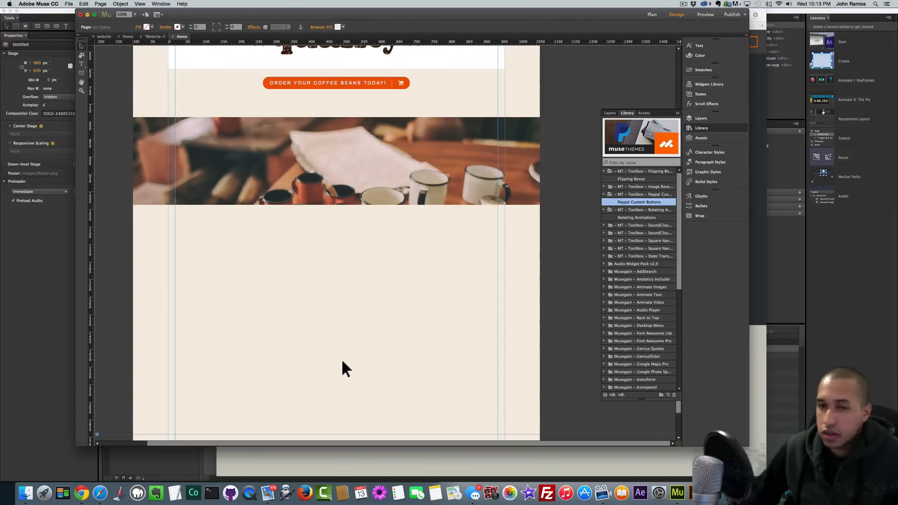
pyautogui.click(626, 171)
pyautogui.click(637, 178)
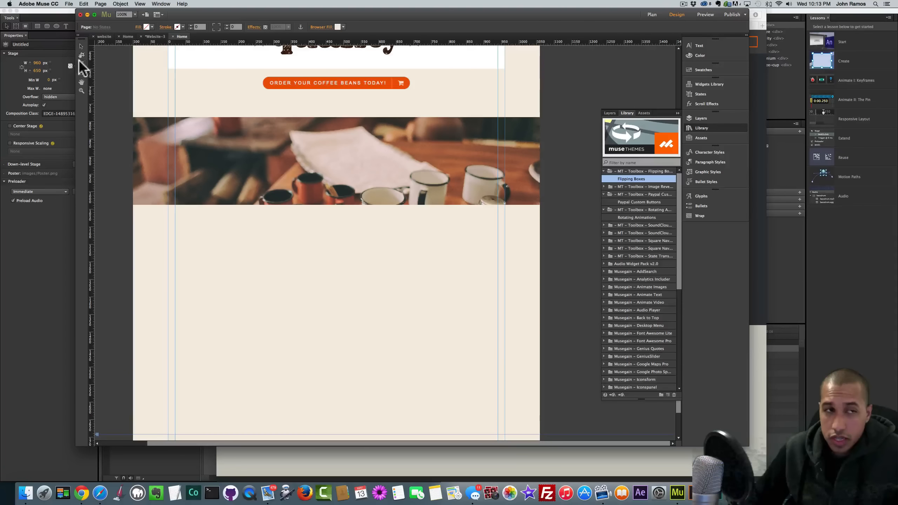
pyautogui.moveTo(105, 106); pyautogui.dragTo(211, 225)
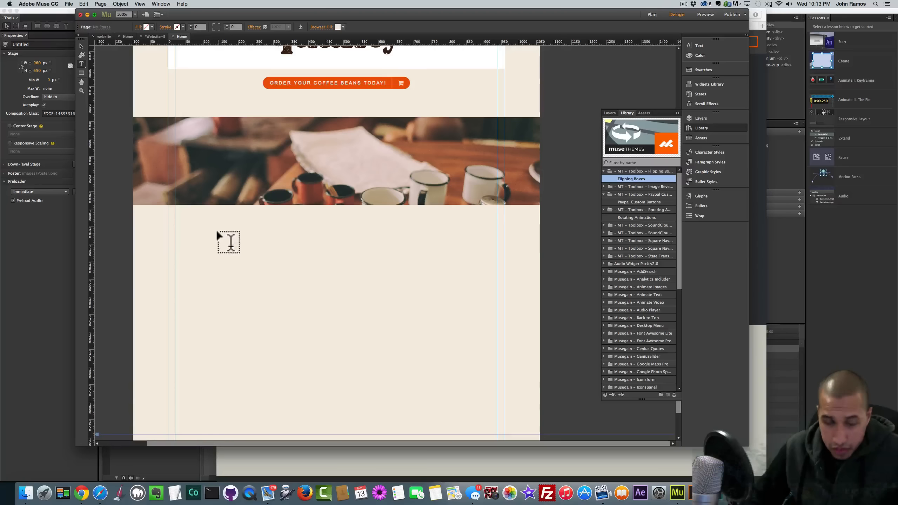
# - Draw a frame below the photo strip, size it 250 by 300, and position it
pyautogui.moveTo(215, 229); pyautogui.dragTo(307, 321)
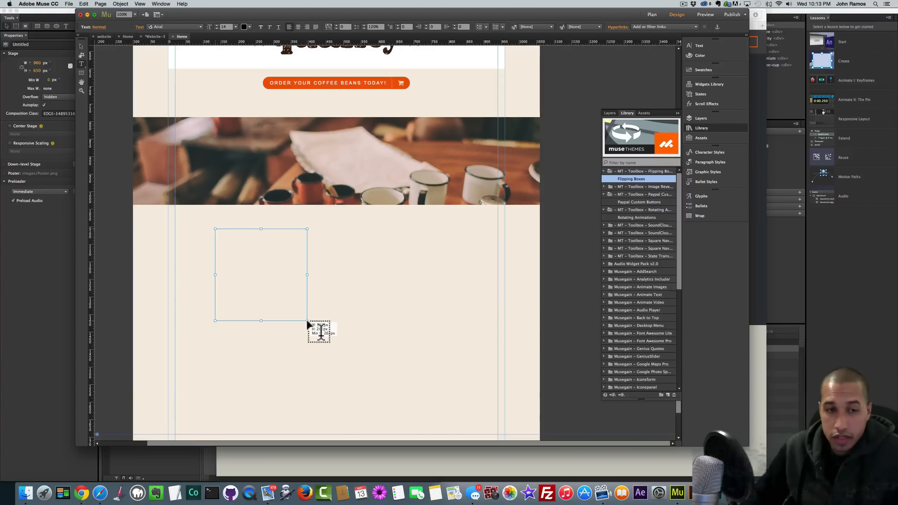
pyautogui.click(82, 46)
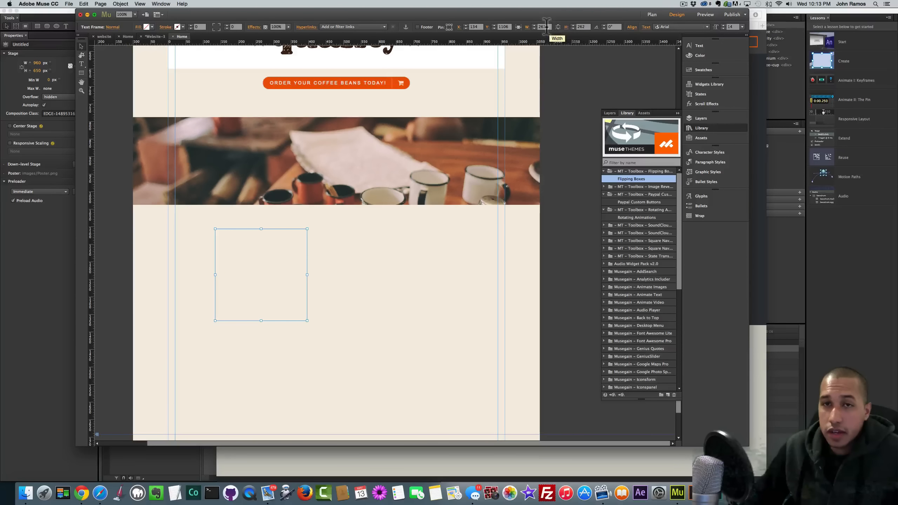
pyautogui.moveTo(547, 27); pyautogui.dragTo(533, 27)
pyautogui.write('2')
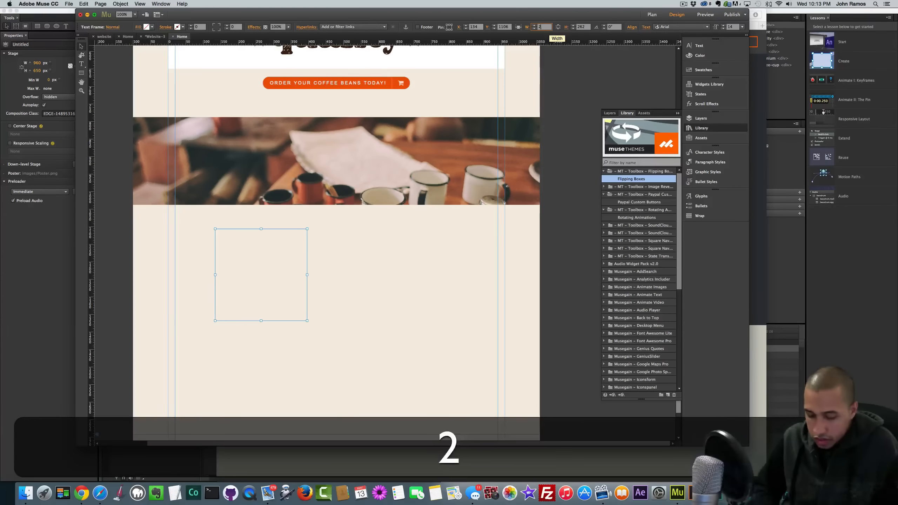
pyautogui.write('50')
pyautogui.press('Return')
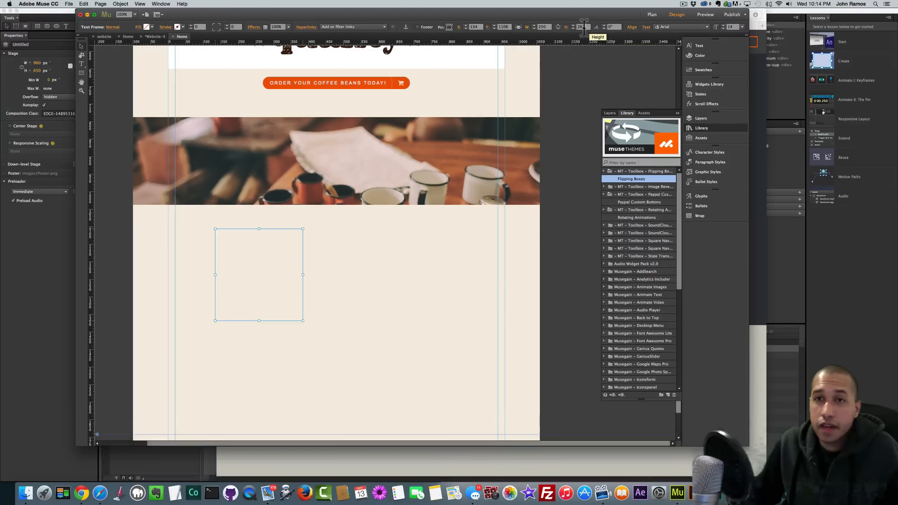
pyautogui.moveTo(583, 27); pyautogui.dragTo(573, 26)
pyautogui.write('300')
pyautogui.press('Return')
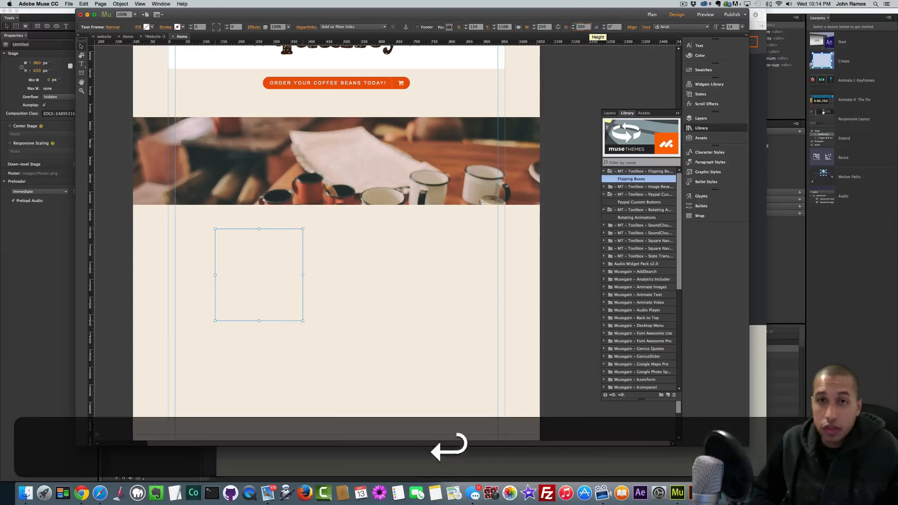
pyautogui.moveTo(267, 274); pyautogui.dragTo(256, 264)
# - Fill the box with the dark brown sampled from the heading stars and nudge it lower
pyautogui.scroll(1, 354, 270)
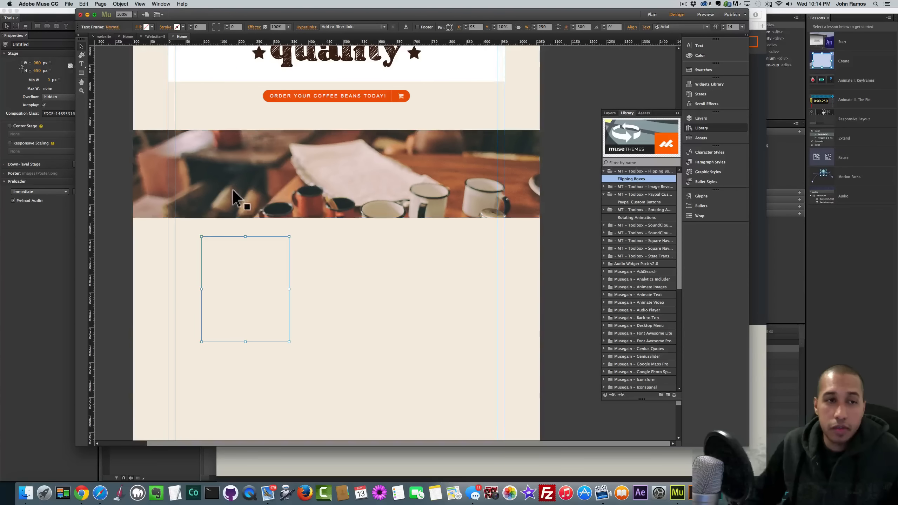
pyautogui.click(152, 26)
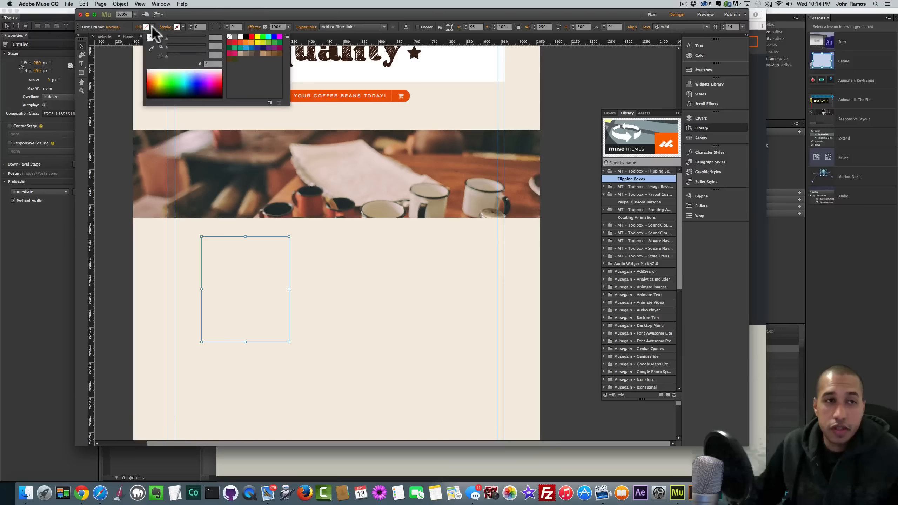
pyautogui.click(414, 51)
pyautogui.click(265, 262)
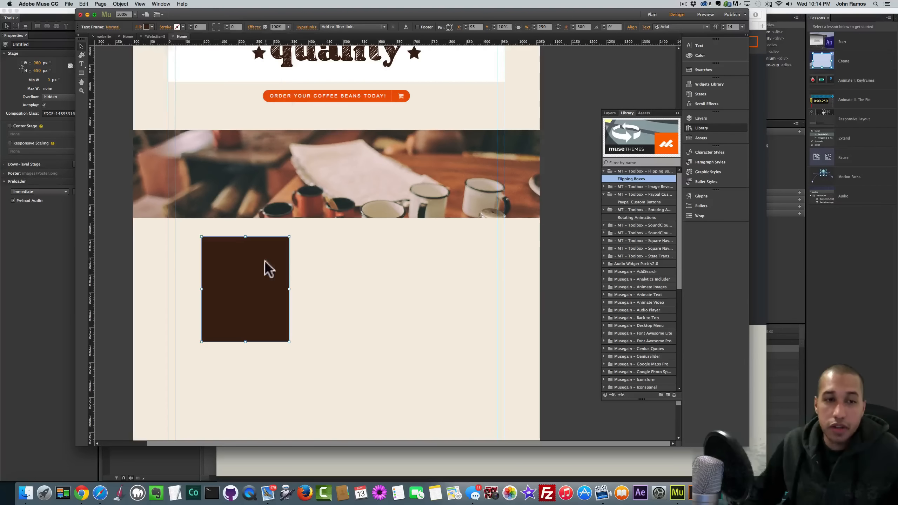
pyautogui.moveTo(264, 271)
pyautogui.mouseDown()
pyautogui.moveTo(248, 270)
pyautogui.moveTo(260, 281)
pyautogui.mouseUp()
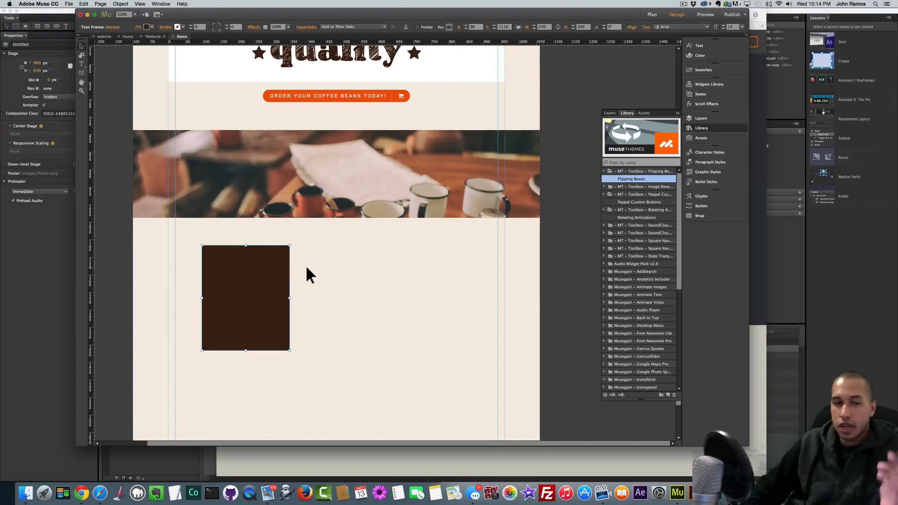
# - Draw a text frame beside the brown box, type STARTER, and select the text
pyautogui.click(81, 64)
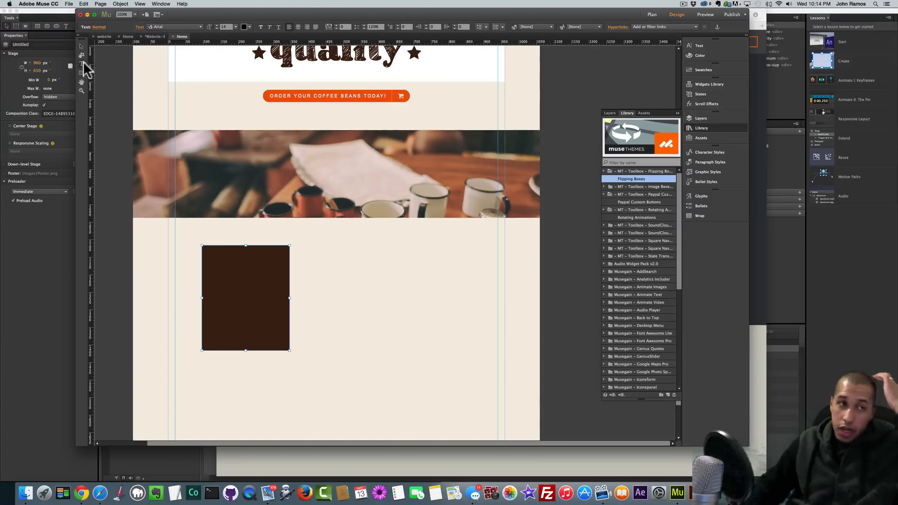
pyautogui.moveTo(333, 263); pyautogui.dragTo(419, 283)
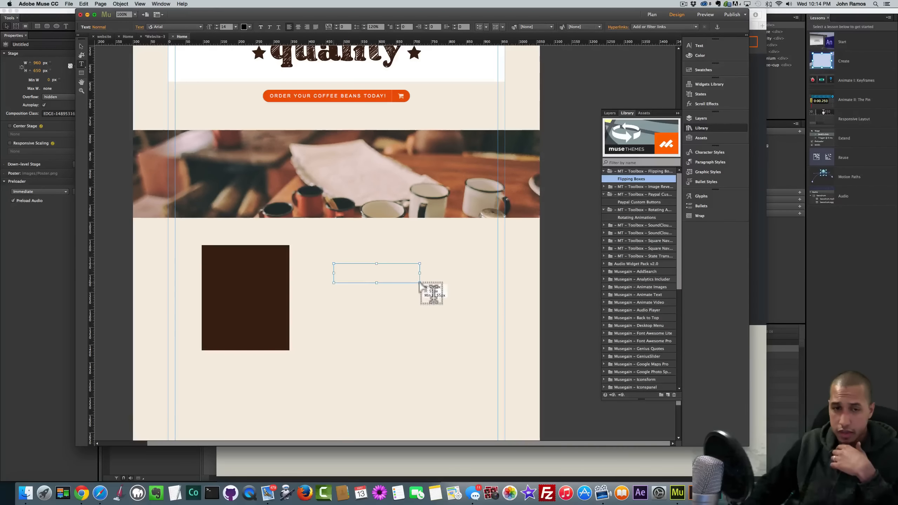
pyautogui.write('STARTER')
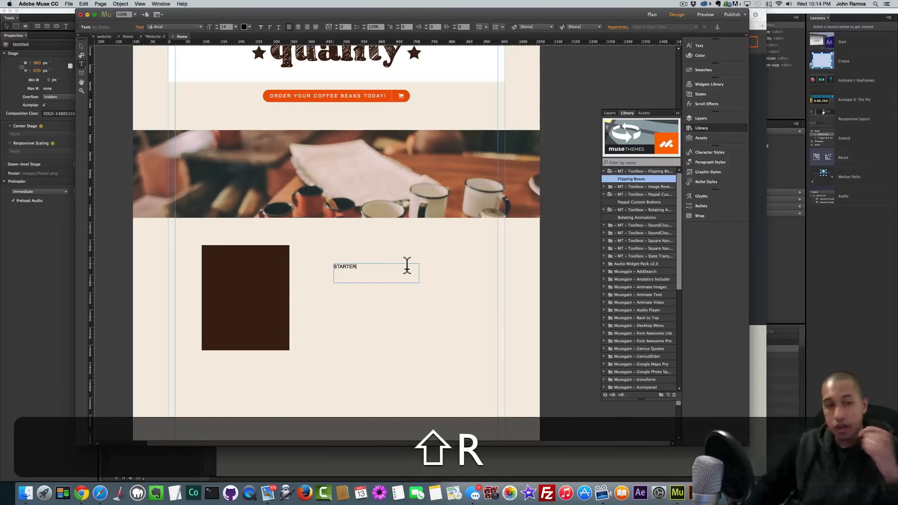
pyautogui.press('super+shift+a')
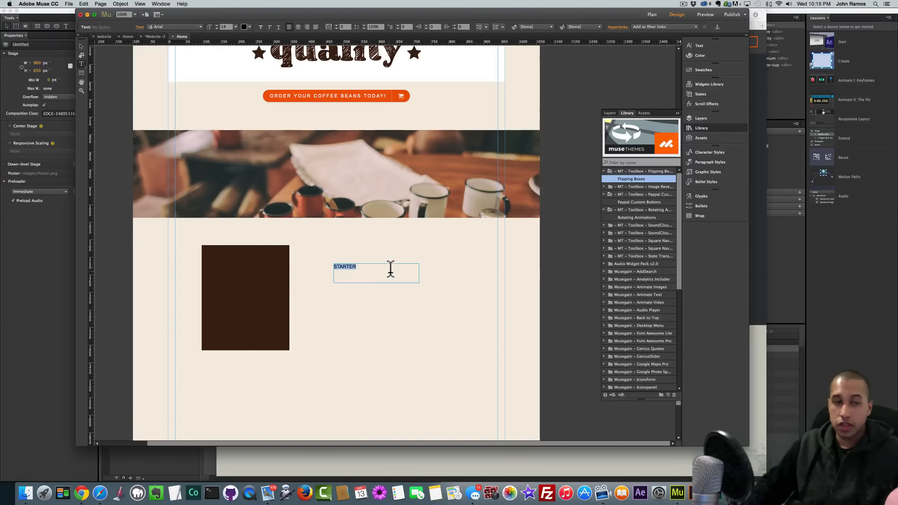
# - Format STARTER as 30 pt Open Sans Light, centre-aligned, in white
pyautogui.click(235, 27)
pyautogui.click(242, 103)
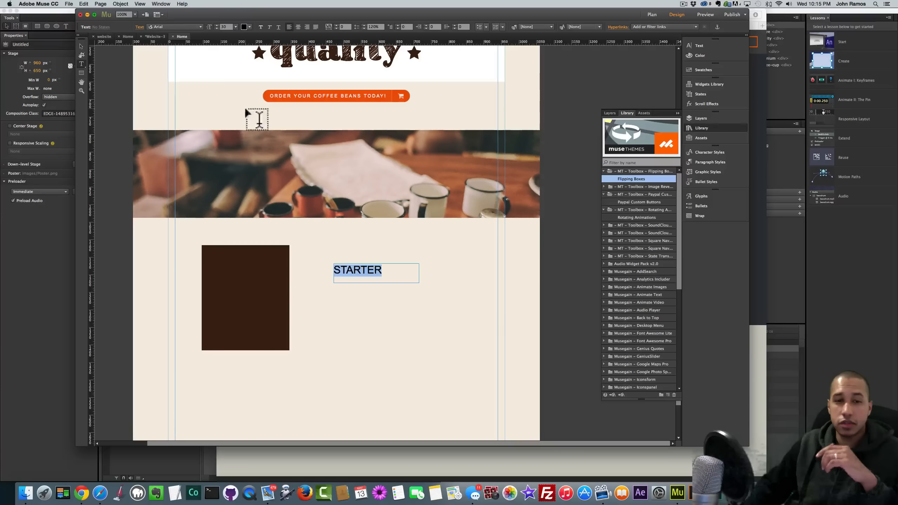
pyautogui.click(195, 26)
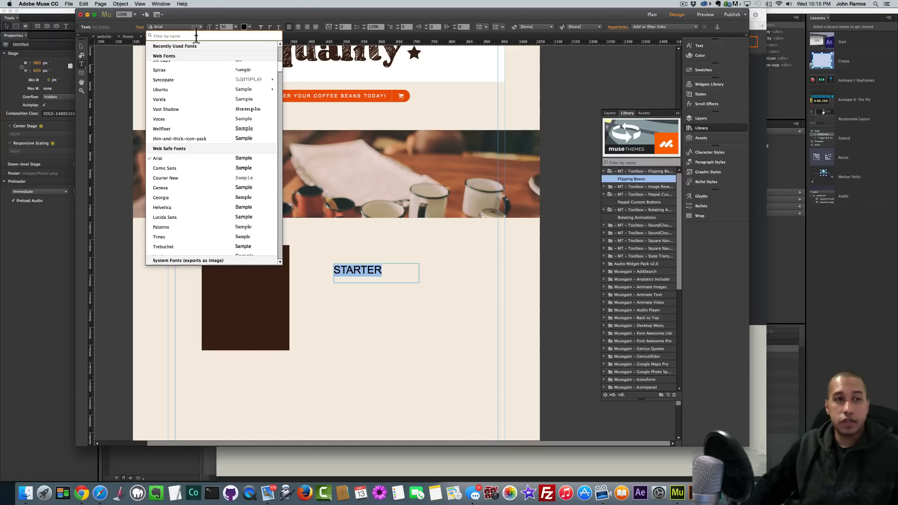
pyautogui.write('opens')
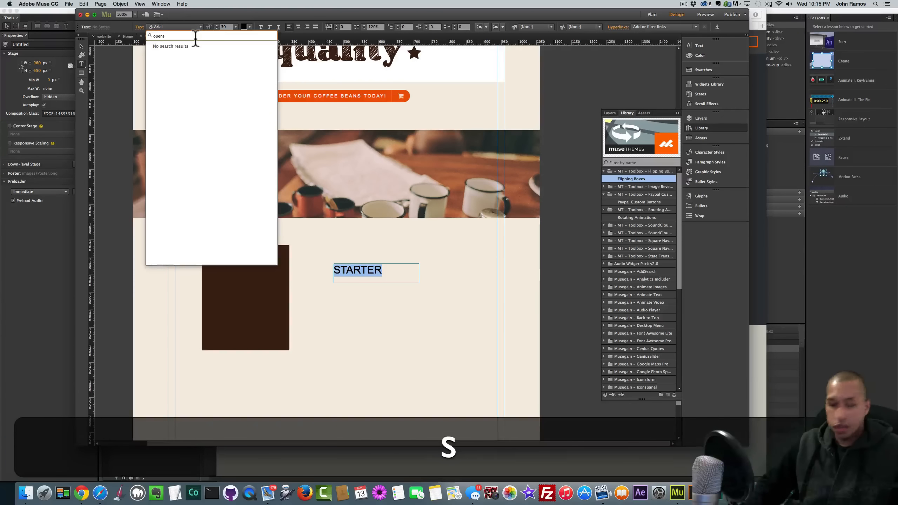
pyautogui.press('BackSpace')
pyautogui.click(207, 56)
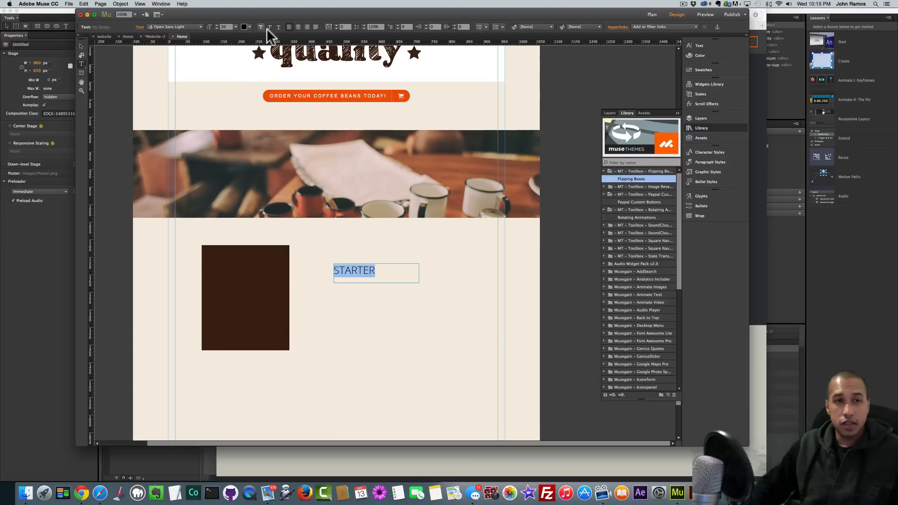
pyautogui.click(296, 27)
pyautogui.click(244, 27)
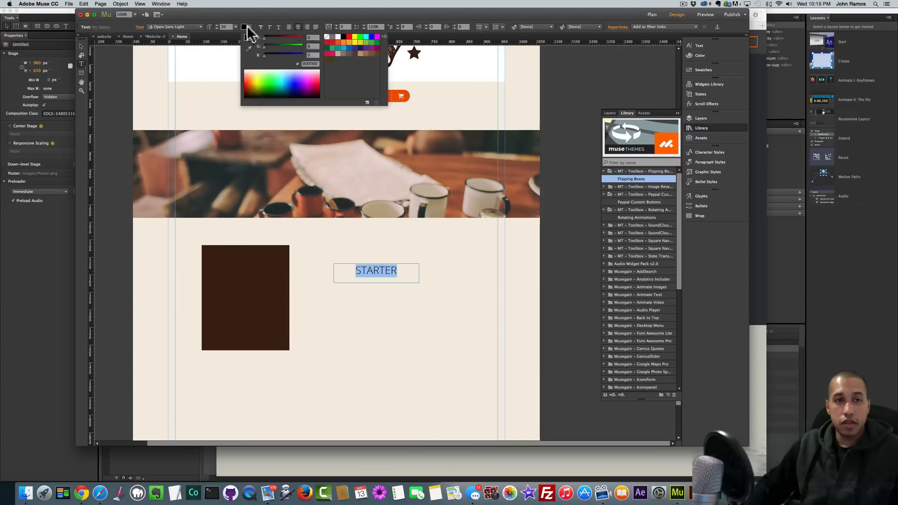
pyautogui.click(338, 36)
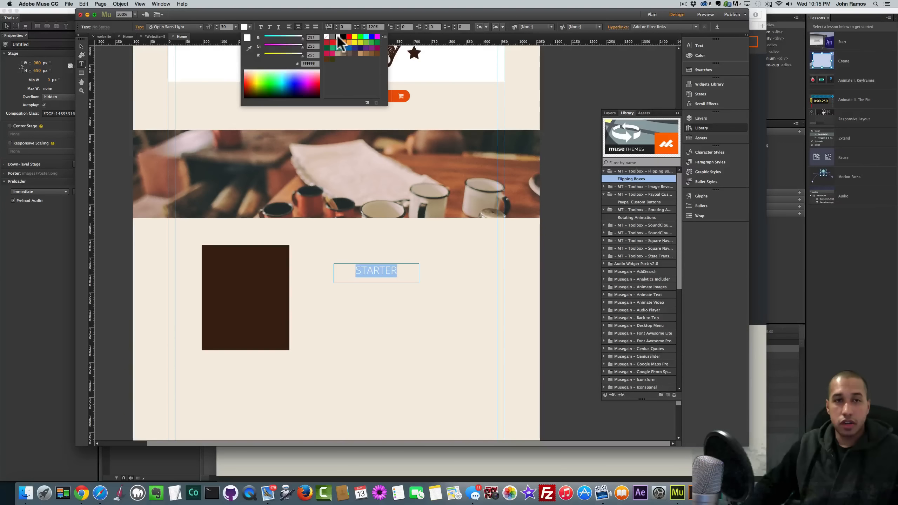
# - Move the STARTER box next to the brown box, then cut it from the page
pyautogui.click(81, 46)
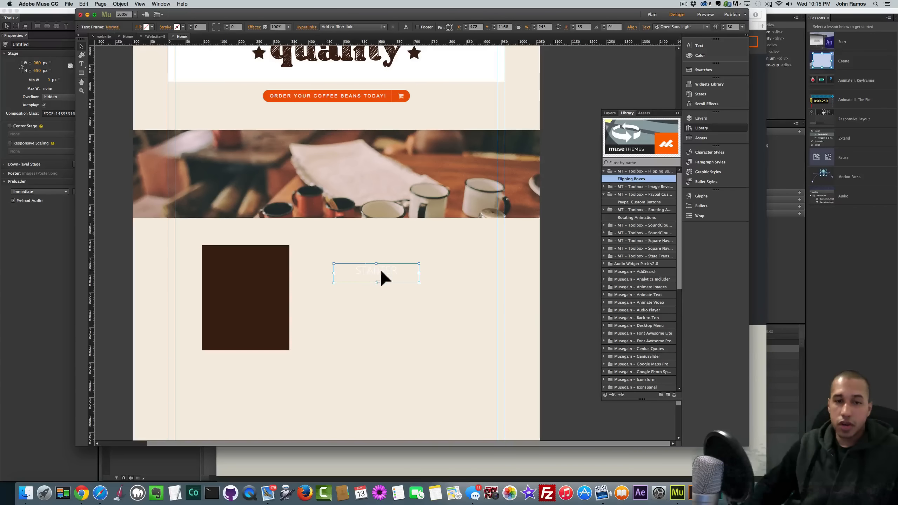
pyautogui.moveTo(380, 268)
pyautogui.mouseDown()
pyautogui.moveTo(296, 256)
pyautogui.moveTo(250, 267)
pyautogui.moveTo(398, 271)
pyautogui.moveTo(384, 277)
pyautogui.mouseUp()
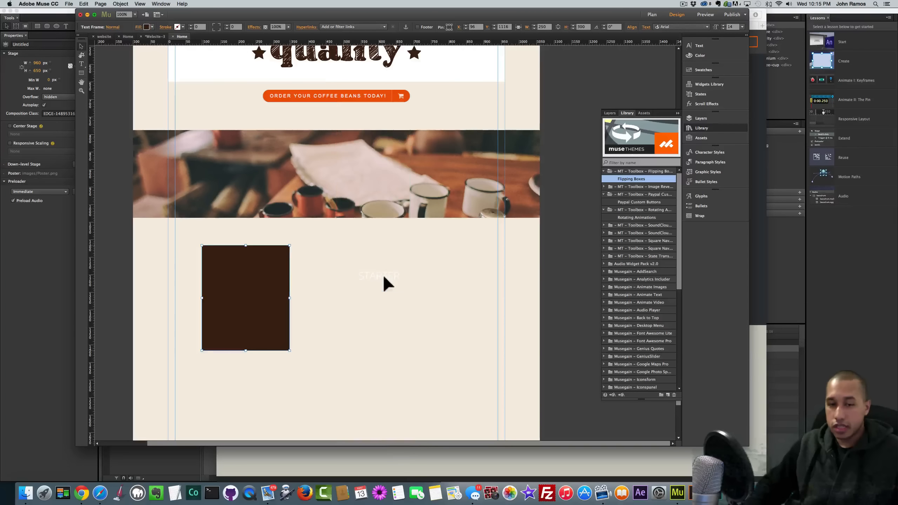
pyautogui.click(371, 284)
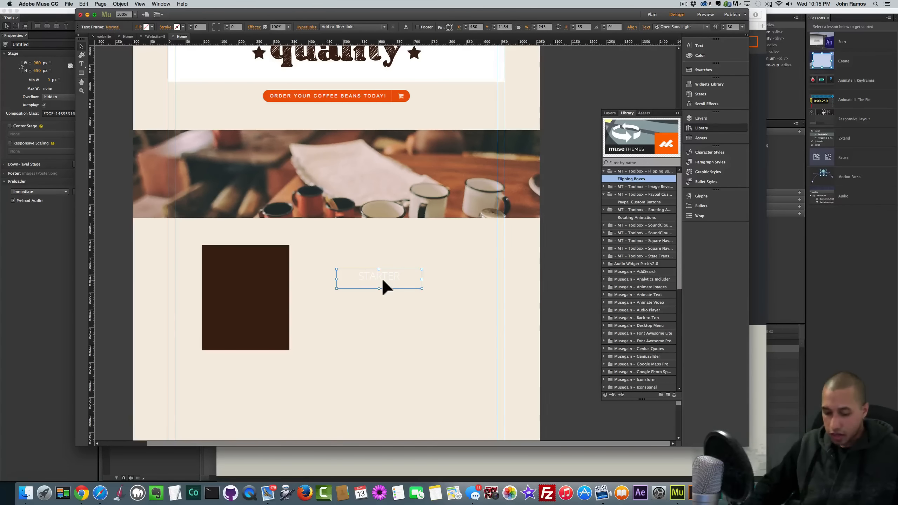
pyautogui.press('super')
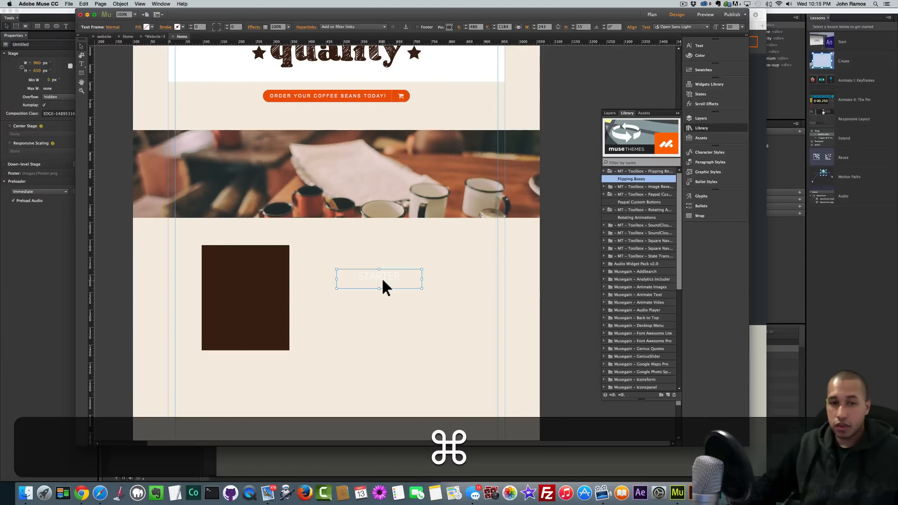
pyautogui.press('super+x')
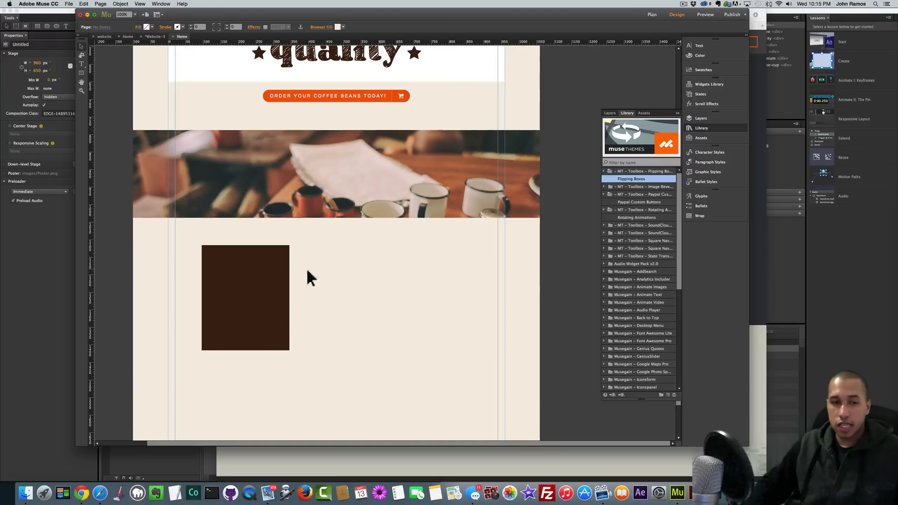
# - Edit the brown box's text, clear the stray characters, and paste STARTER along its top
pyautogui.click(252, 281)
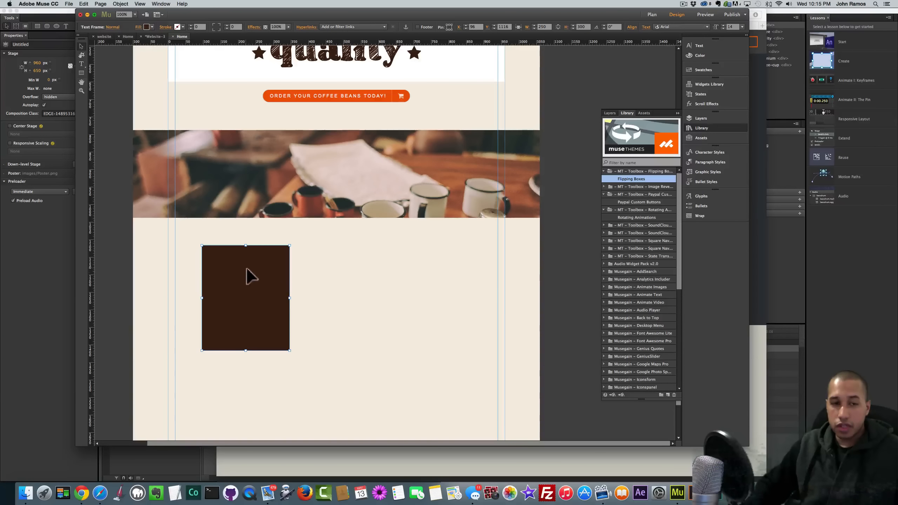
pyautogui.doubleClick(243, 272)
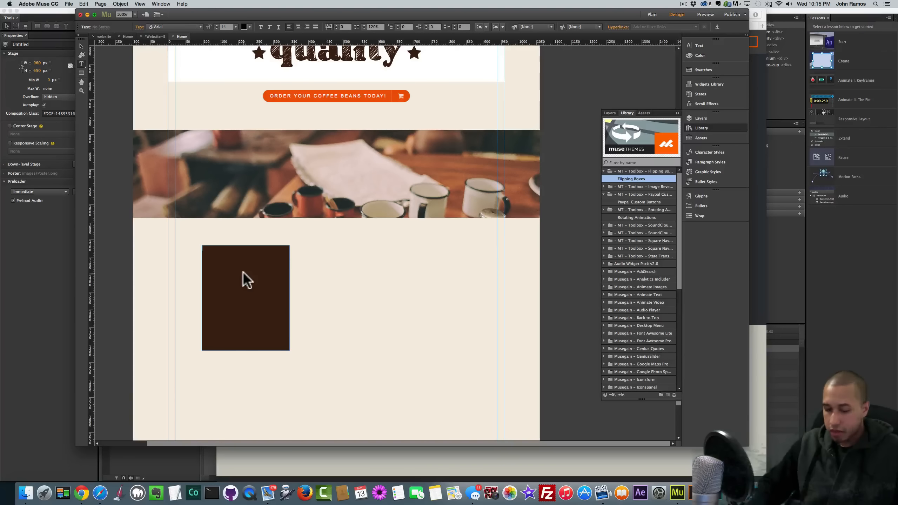
pyautogui.write('sdadfs')
pyautogui.press('BackSpace')
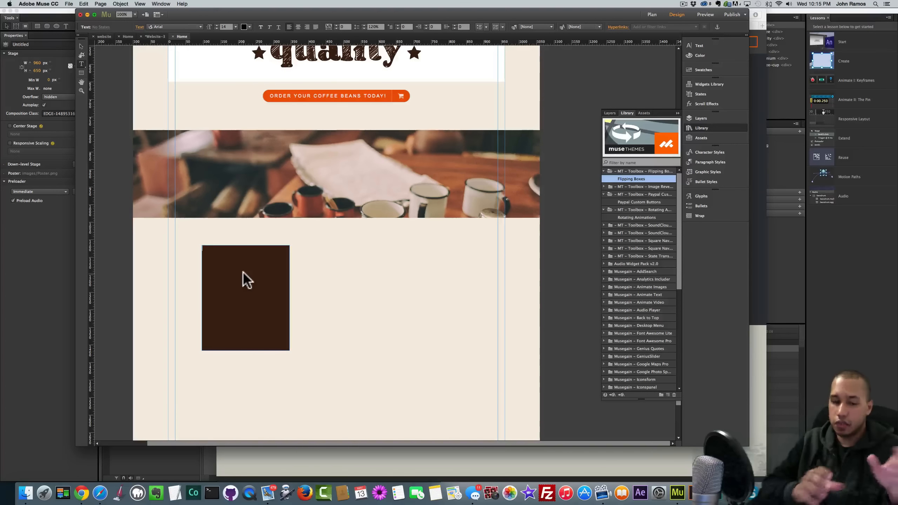
pyautogui.press('super+v')
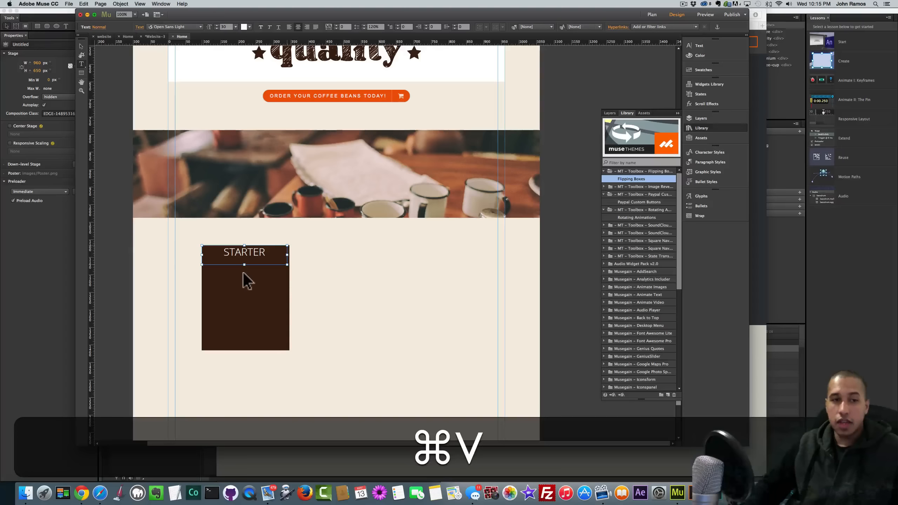
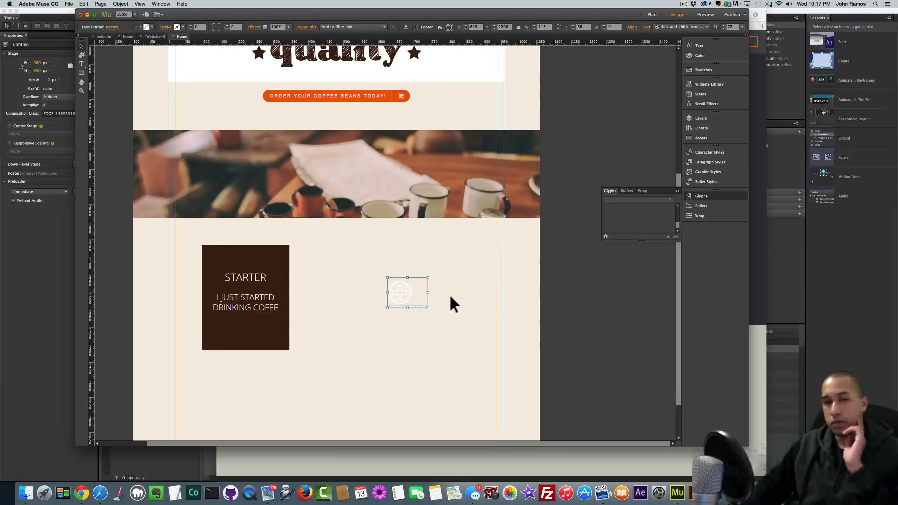
# - Open the plus-icon glyph frame beside the STARTER box for text editing
pyautogui.doubleClick(415, 291)
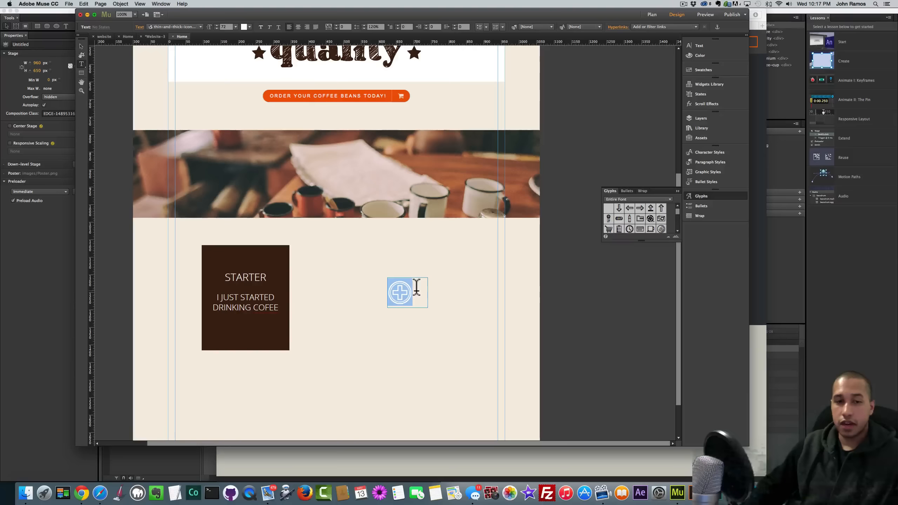
# - Centre the plus glyph, cut it, and paste it inline at the bottom of the STARTER card, widened to the card edge
pyautogui.click(298, 27)
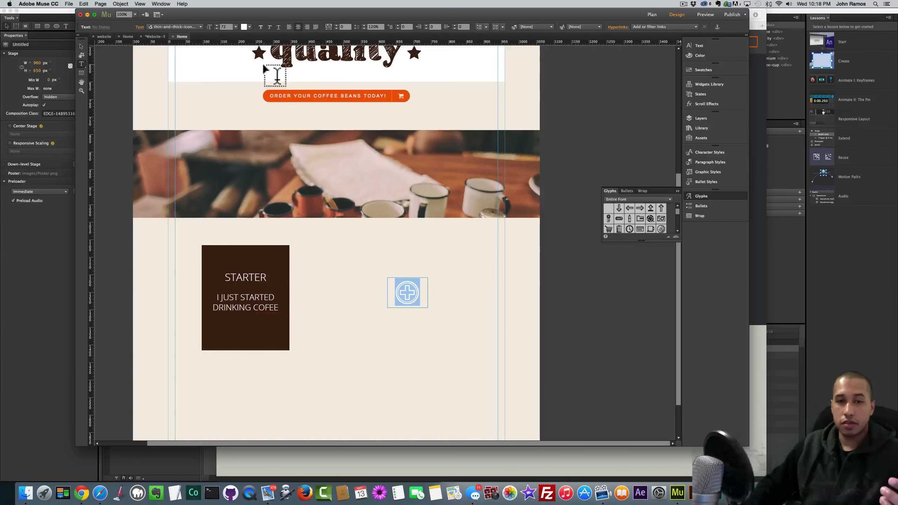
pyautogui.click(81, 46)
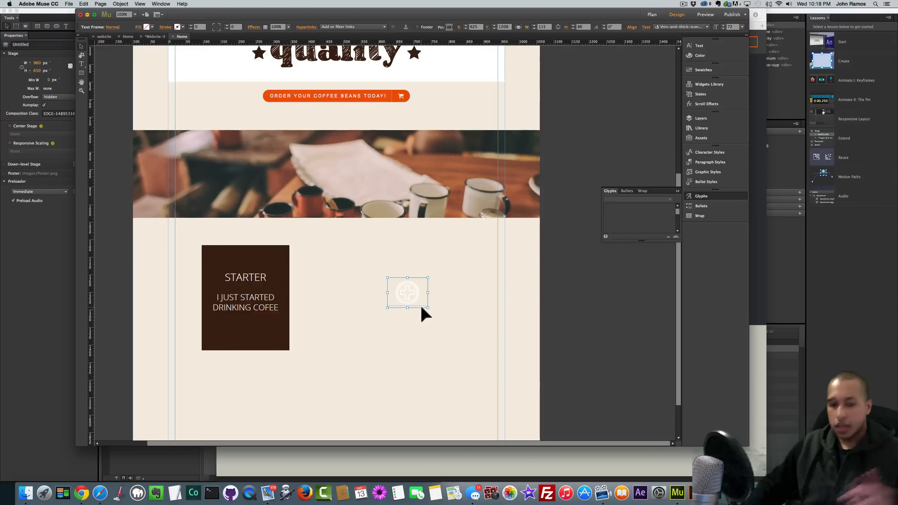
pyautogui.press('super+x')
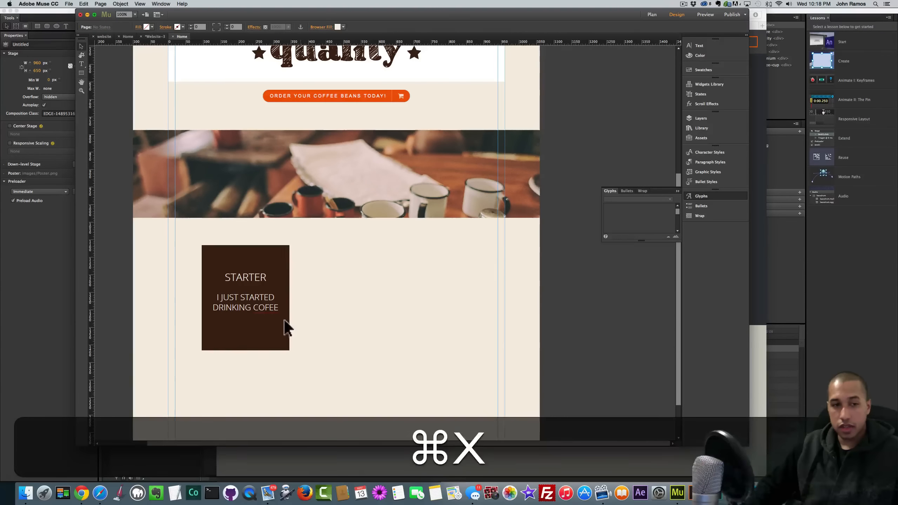
pyautogui.press('t')
pyautogui.click(278, 308)
pyautogui.press('Return')
pyautogui.press('super+v')
pyautogui.click(81, 46)
pyautogui.click(245, 332)
pyautogui.moveTo(278, 335); pyautogui.dragTo(248, 340)
# - Nudge the STARTER title and the I JUST STARTED DRINKING COFEE text up
pyautogui.click(249, 277)
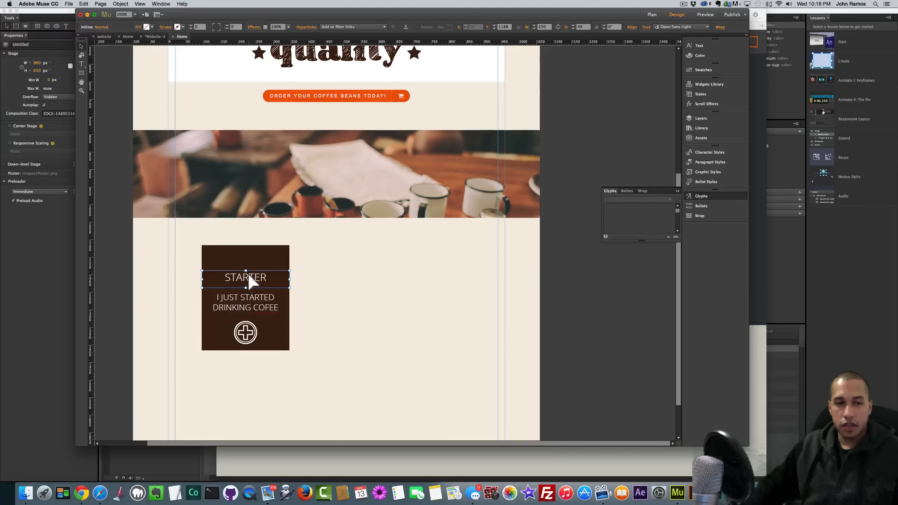
pyautogui.moveTo(248, 278); pyautogui.dragTo(249, 299)
pyautogui.click(249, 295)
pyautogui.click(304, 301)
# - Give the brown STARTER card a 5 px outline
pyautogui.click(271, 261)
pyautogui.click(190, 24)
pyautogui.click(190, 24)
# - Colour the card's outline with orange sampled from the order button
pyautogui.click(191, 25)
pyautogui.click(191, 24)
pyautogui.click(191, 24)
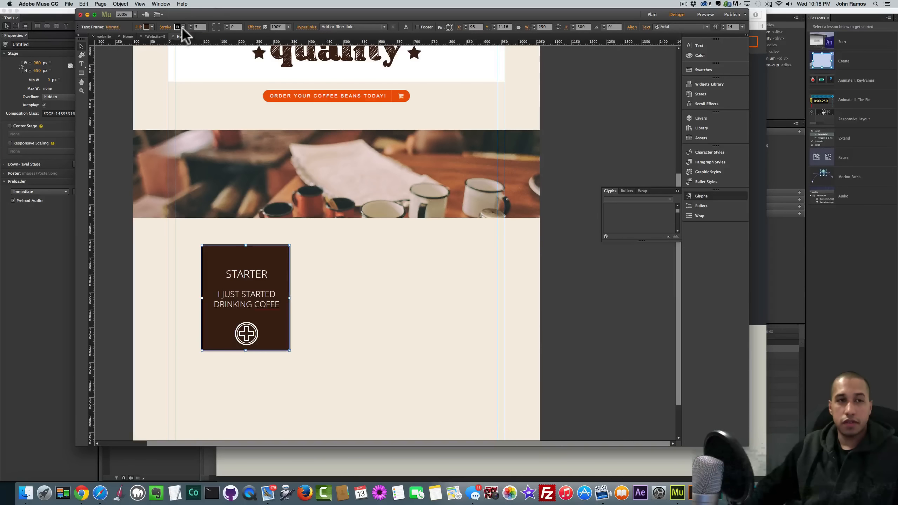
pyautogui.click(183, 27)
pyautogui.click(182, 48)
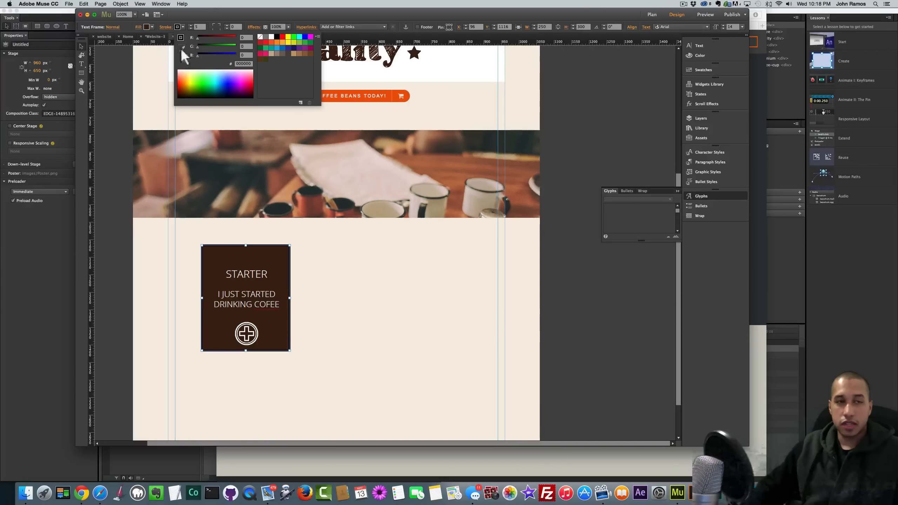
pyautogui.click(387, 90)
pyautogui.click(121, 113)
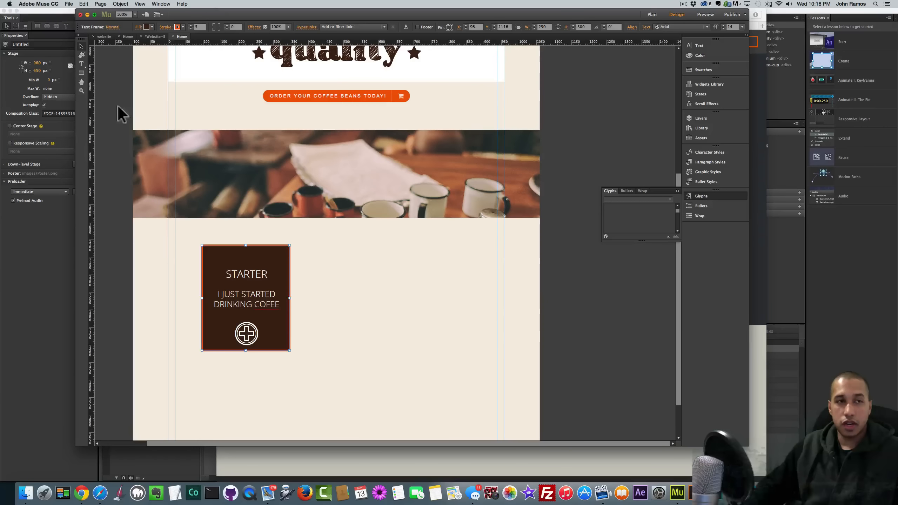
pyautogui.click(176, 248)
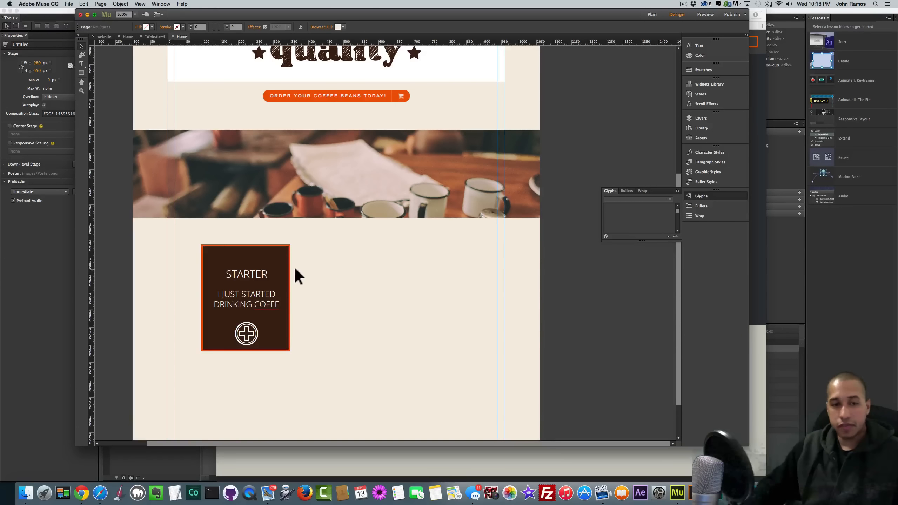
# - Duplicate the STARTER card and place the copy to its right
pyautogui.click(280, 258)
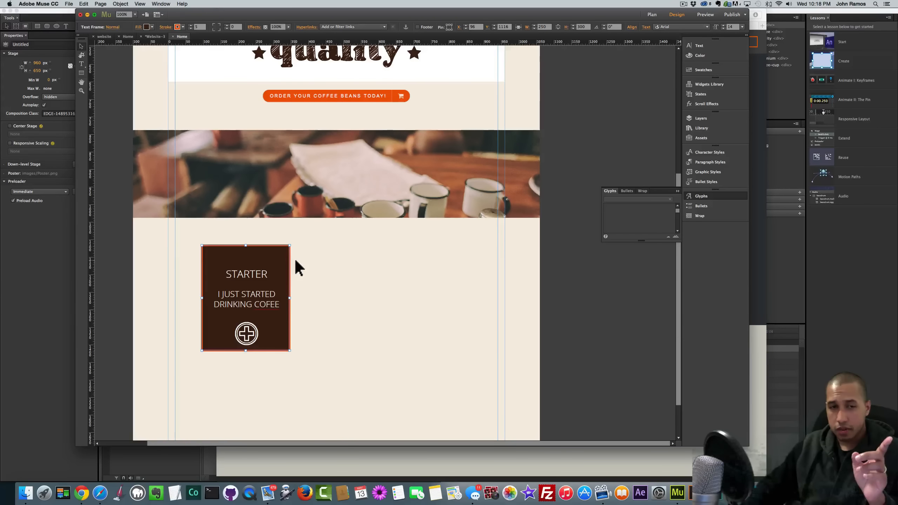
pyautogui.press('super+c')
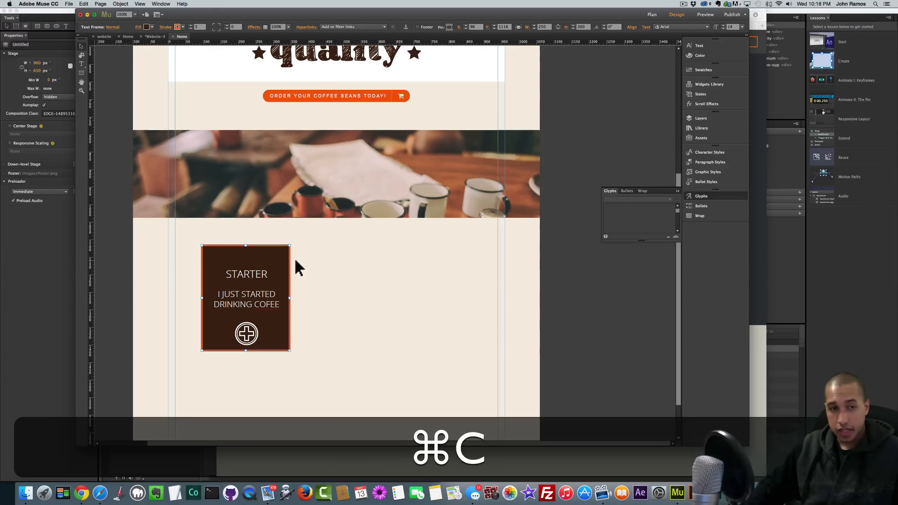
pyautogui.press('super+v')
pyautogui.moveTo(392, 217); pyautogui.dragTo(388, 259)
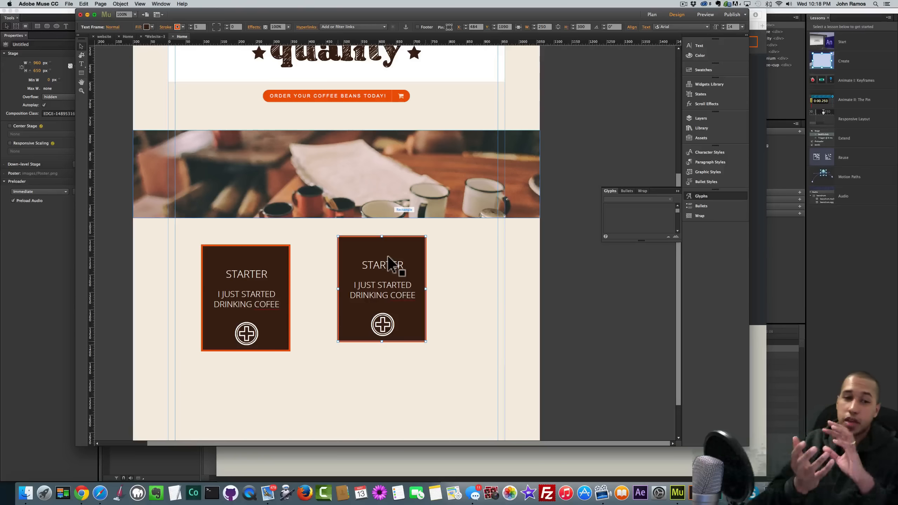
# - Change the copy's title from STARTER to 3 BAGS/MONTH
pyautogui.doubleClick(389, 263)
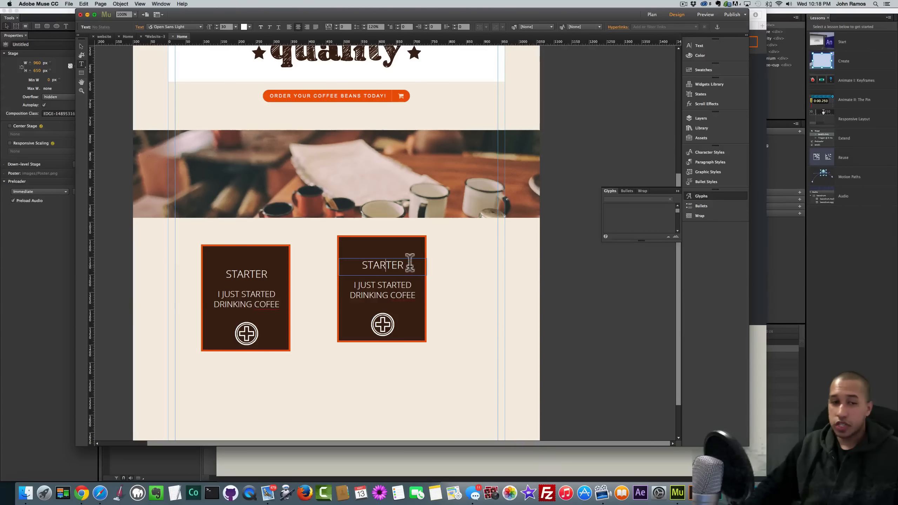
pyautogui.moveTo(410, 263); pyautogui.dragTo(335, 262)
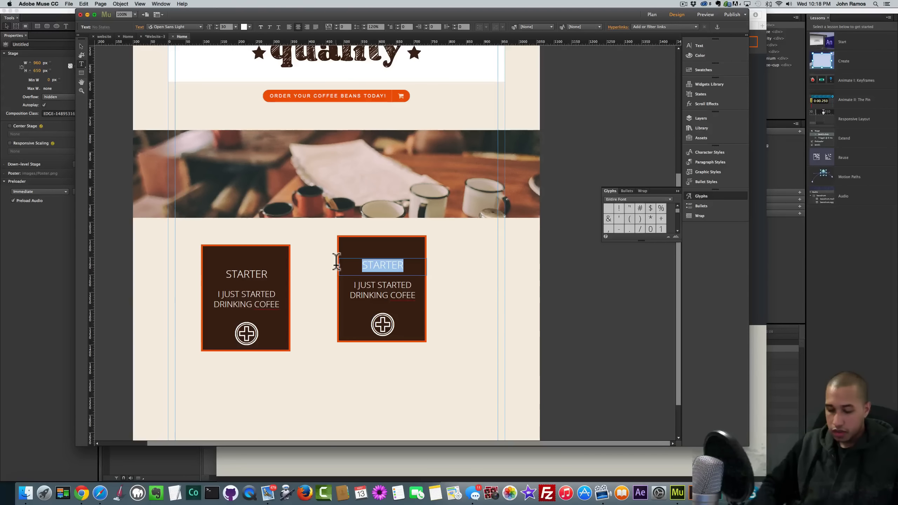
pyautogui.write('3 ')
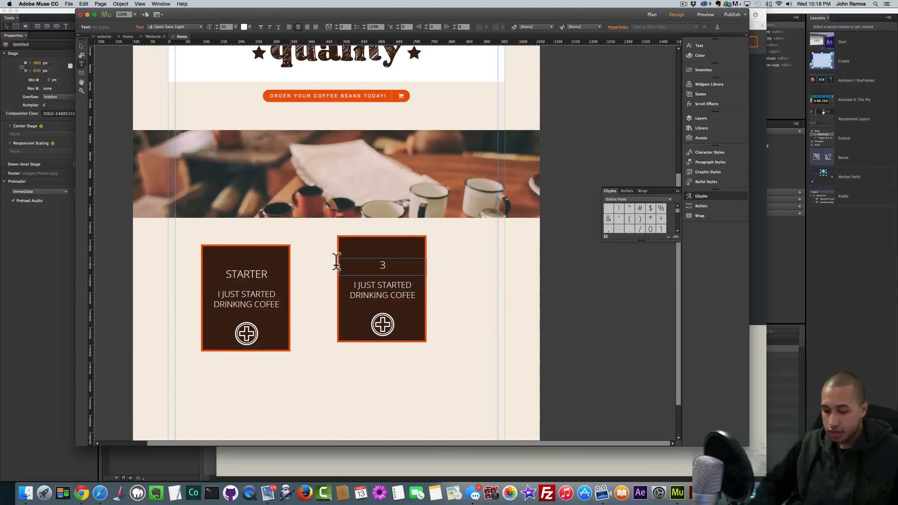
pyautogui.write('BAG')
pyautogui.write('SM')
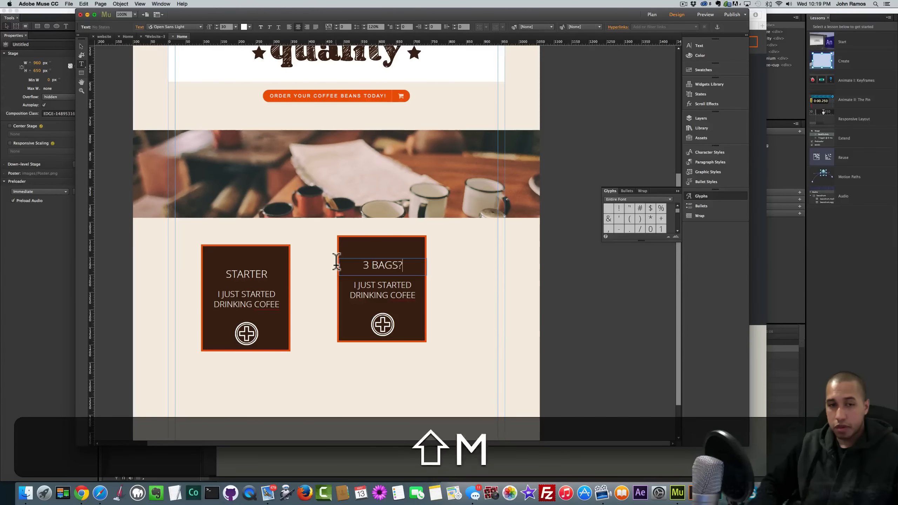
pyautogui.press('BackSpace')
pyautogui.press('BackSpace')
pyautogui.write('S/MON')
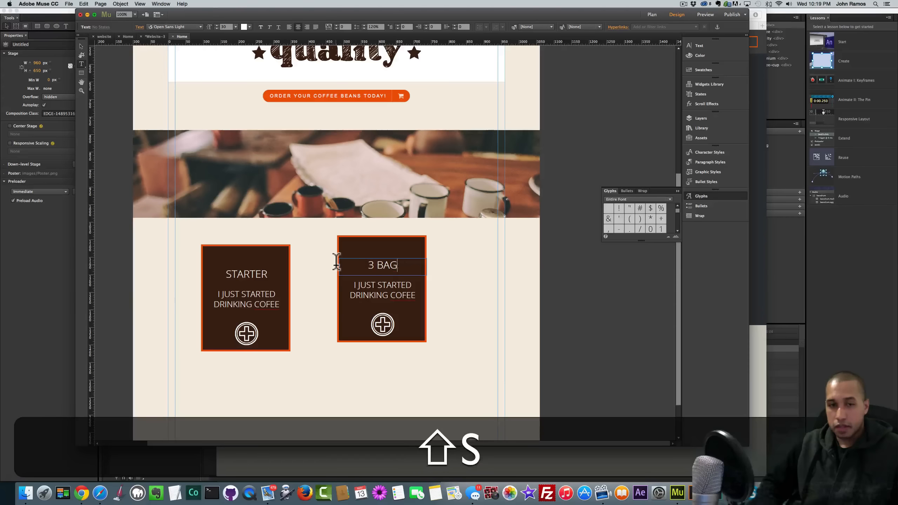
pyautogui.write('TH')
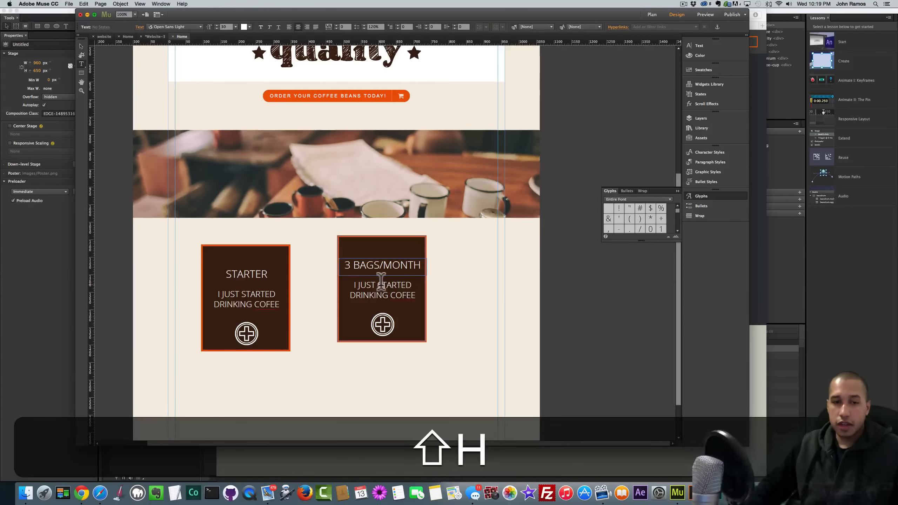
# - Replace the copy's description text with the price 9.99
pyautogui.doubleClick(409, 289)
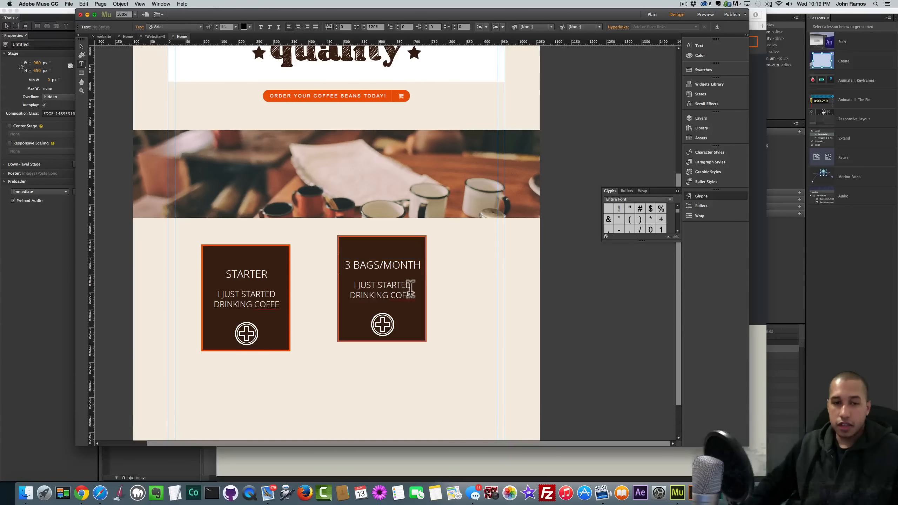
pyautogui.click(82, 46)
pyautogui.doubleClick(402, 296)
pyautogui.press('super+a')
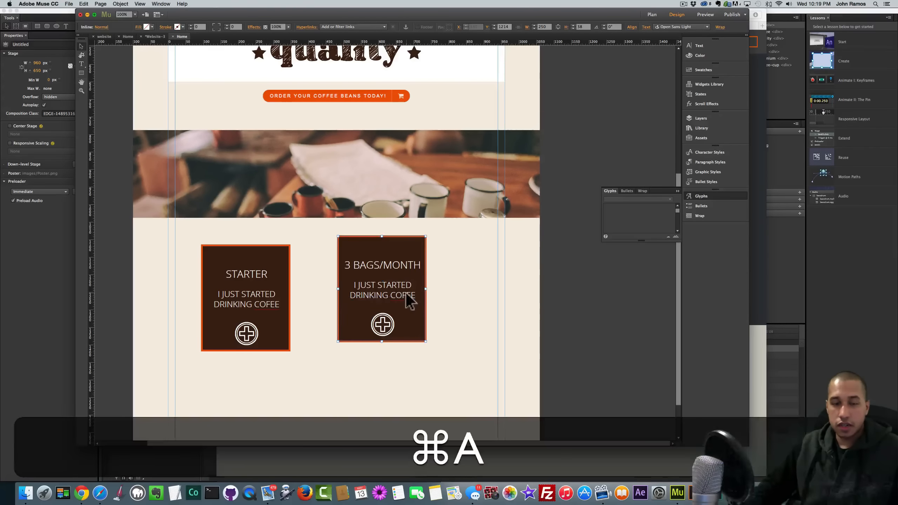
pyautogui.write('9.99')
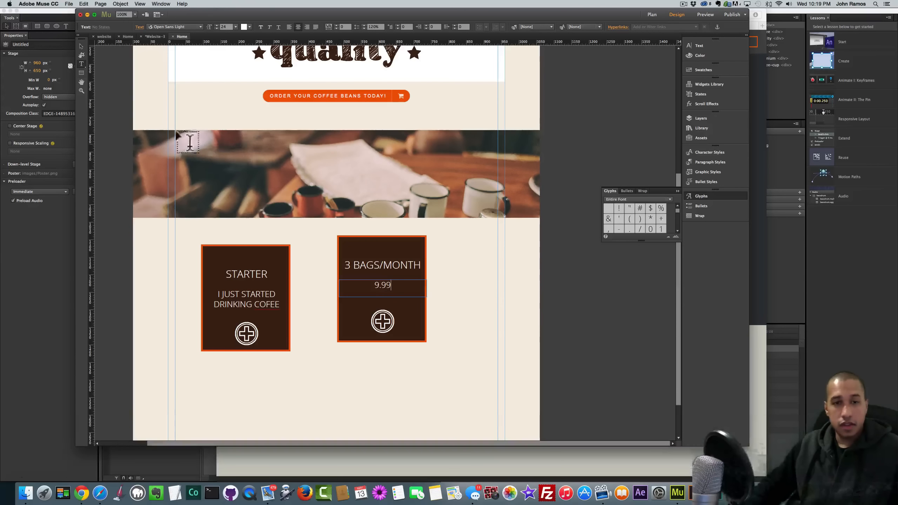
pyautogui.click(81, 47)
# - Delete the plus icon from the copy and move its 3 BAGS/MONTH title down toward the price
pyautogui.click(383, 321)
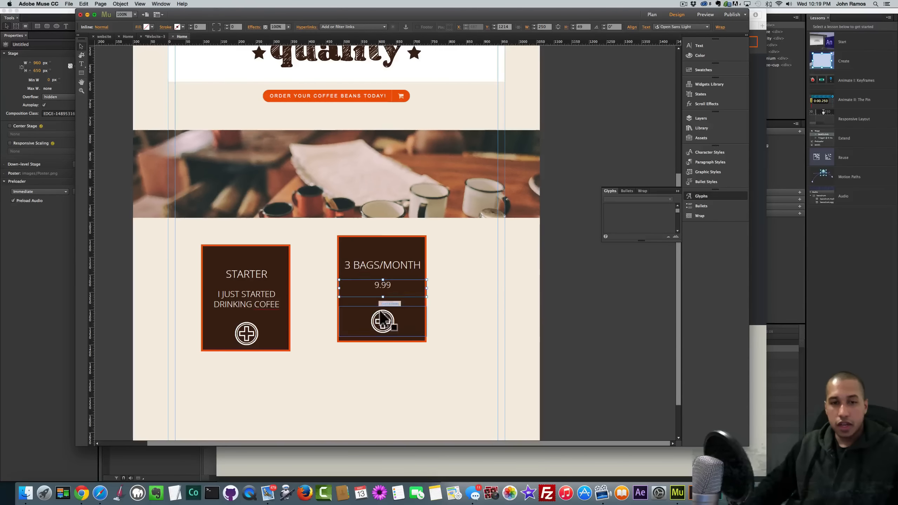
pyautogui.press('BackSpace')
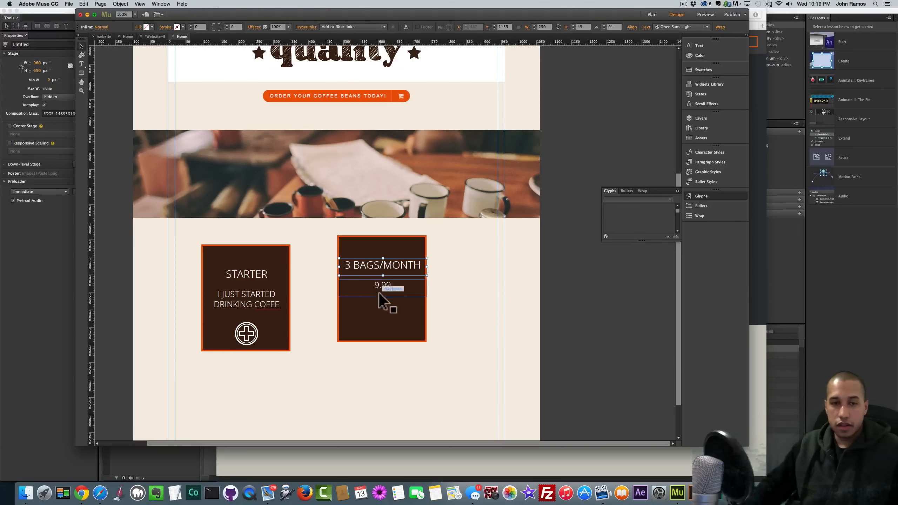
pyautogui.click(380, 294)
pyautogui.moveTo(380, 266); pyautogui.dragTo(388, 300)
# - Move the 3 BAGS/MONTH card level with the STARTER card
pyautogui.click(390, 301)
pyautogui.scroll(-1, 389, 283)
pyautogui.moveTo(384, 233); pyautogui.dragTo(376, 242)
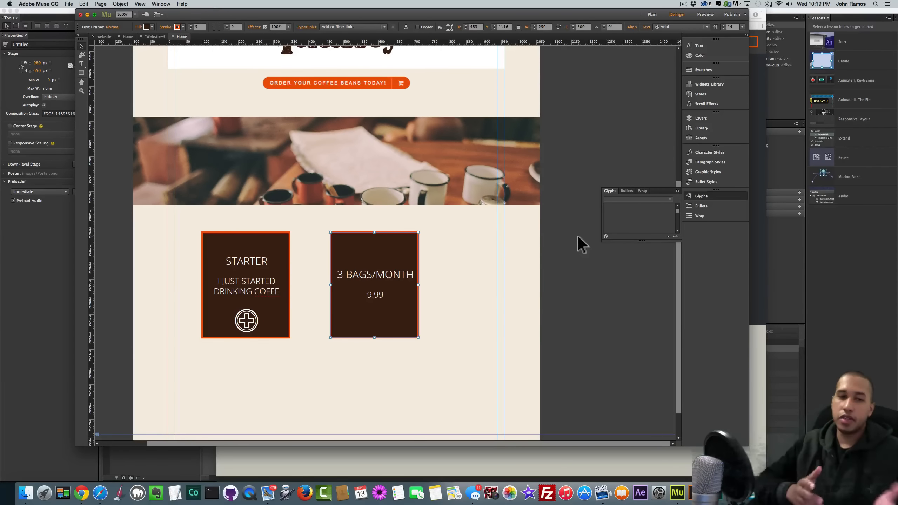
# - Add a Flipping Boxes widget from the Library and place it on the STARTER card
pyautogui.click(703, 128)
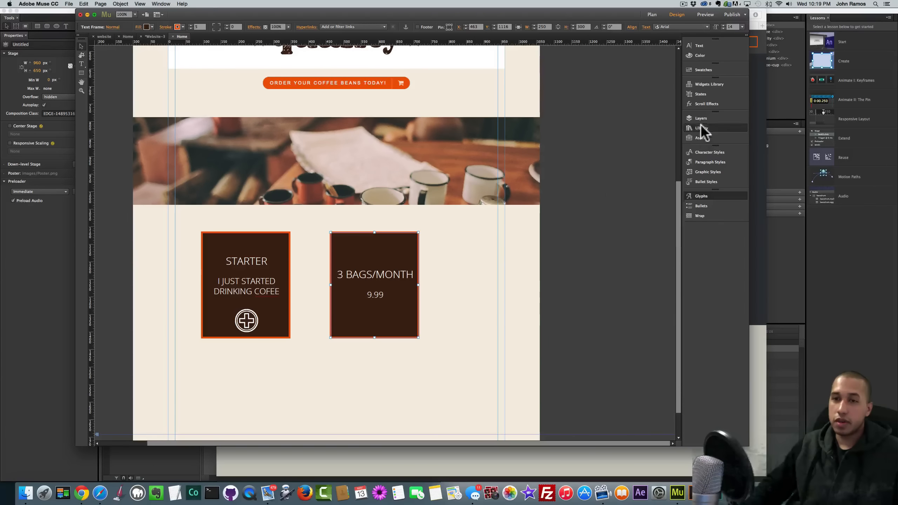
pyautogui.click(632, 178)
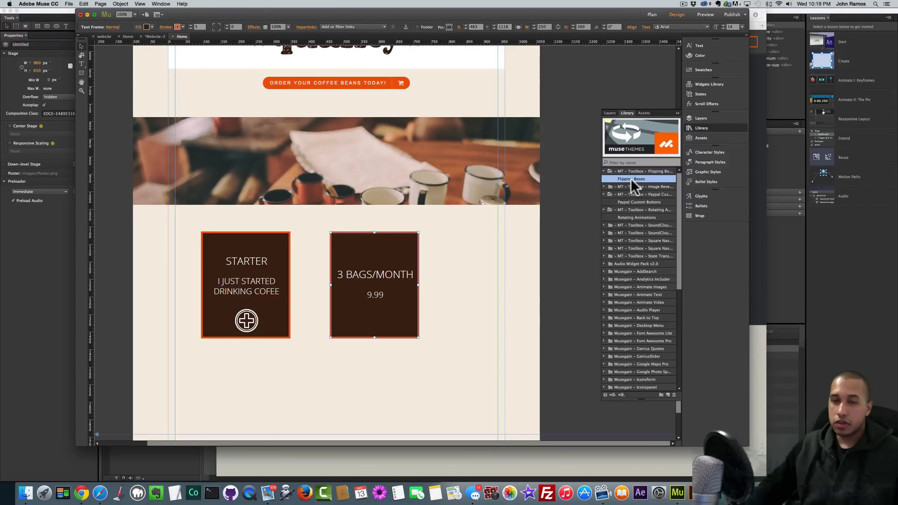
pyautogui.moveTo(633, 178); pyautogui.dragTo(451, 266)
pyautogui.click(466, 281)
pyautogui.moveTo(466, 282); pyautogui.dragTo(217, 249)
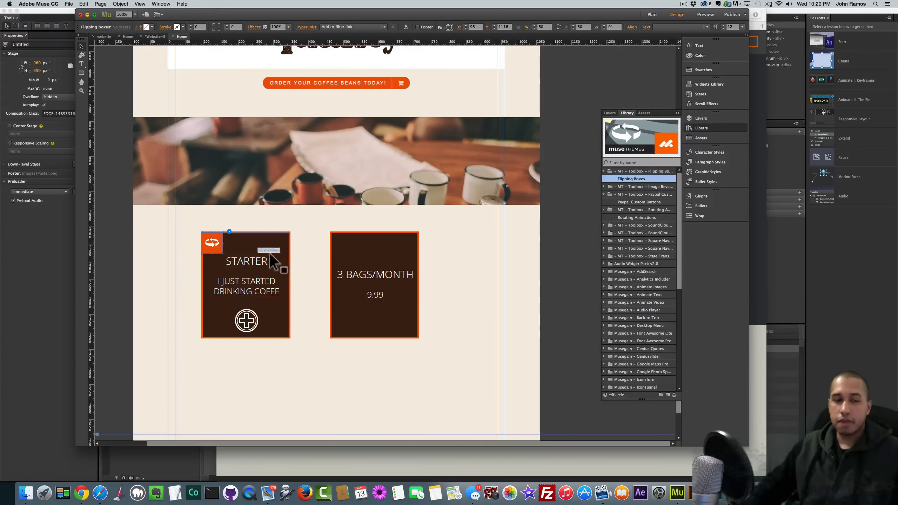
pyautogui.click(309, 248)
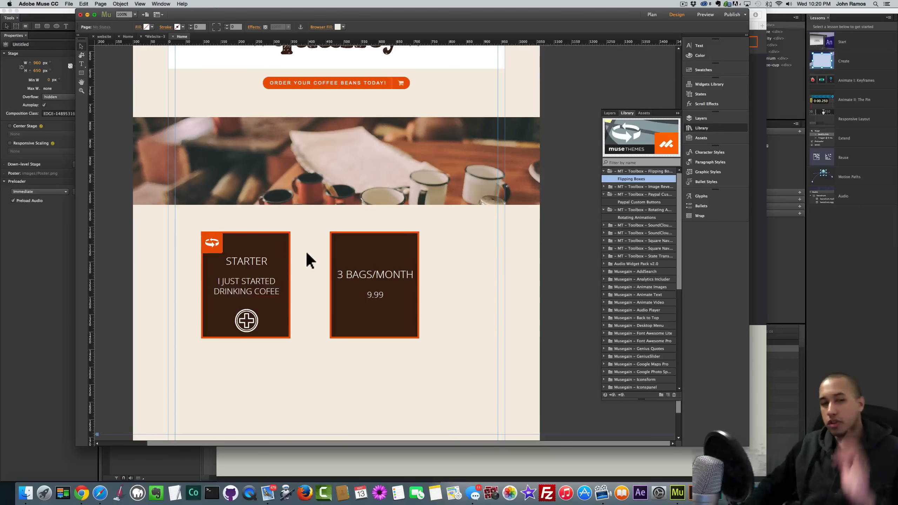
pyautogui.click(279, 249)
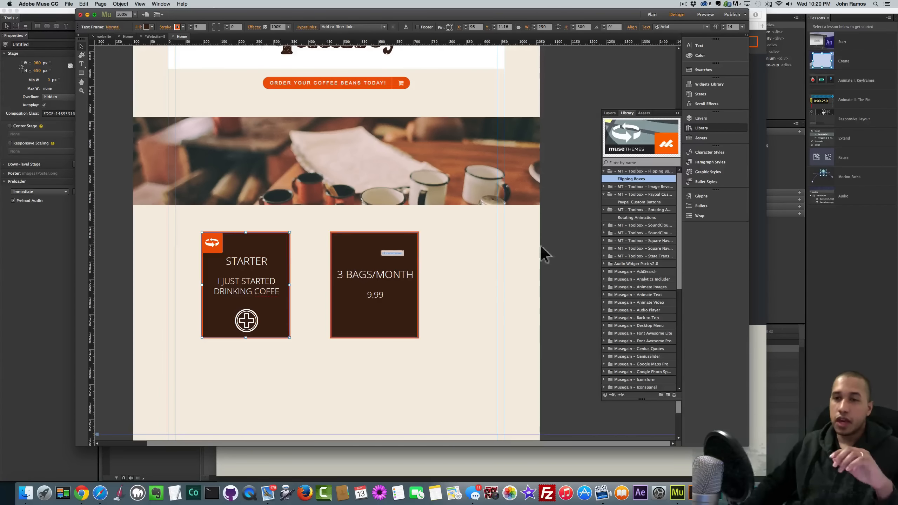
# - Save the STARTER box's look as a new graphic style named front
pyautogui.click(705, 171)
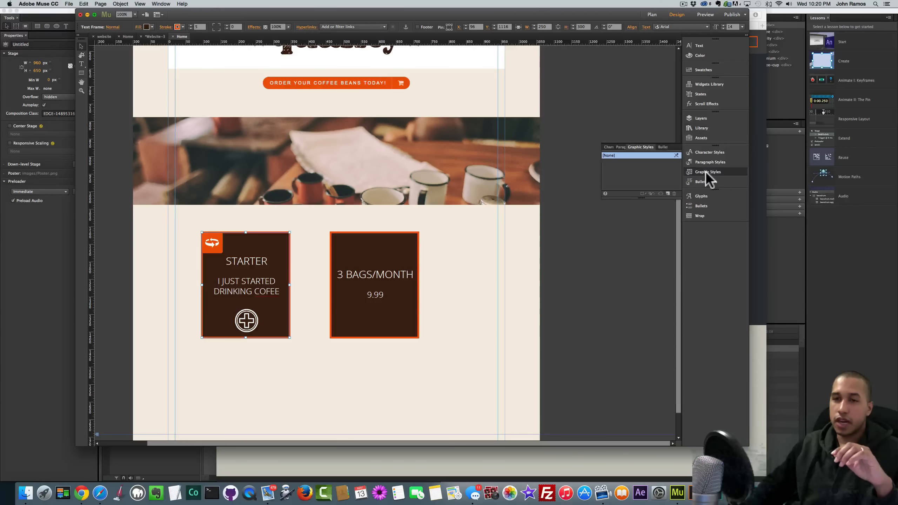
pyautogui.click(667, 194)
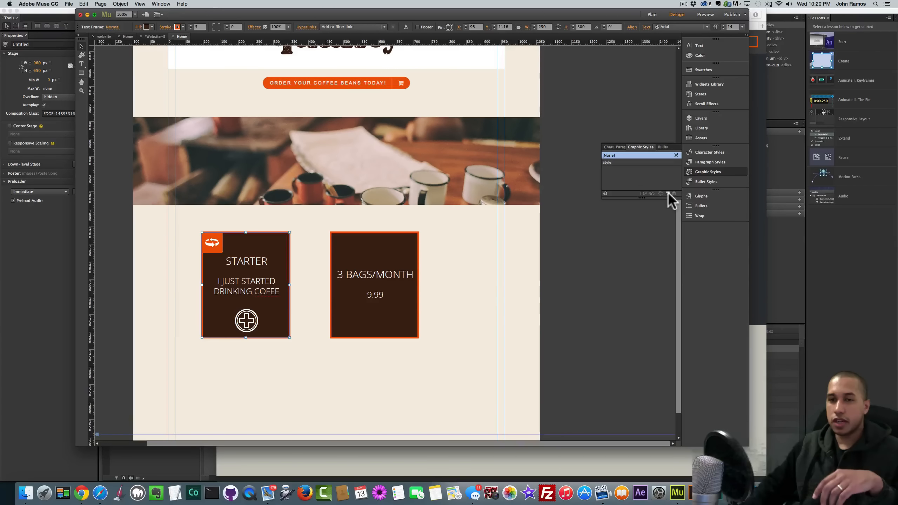
pyautogui.doubleClick(607, 162)
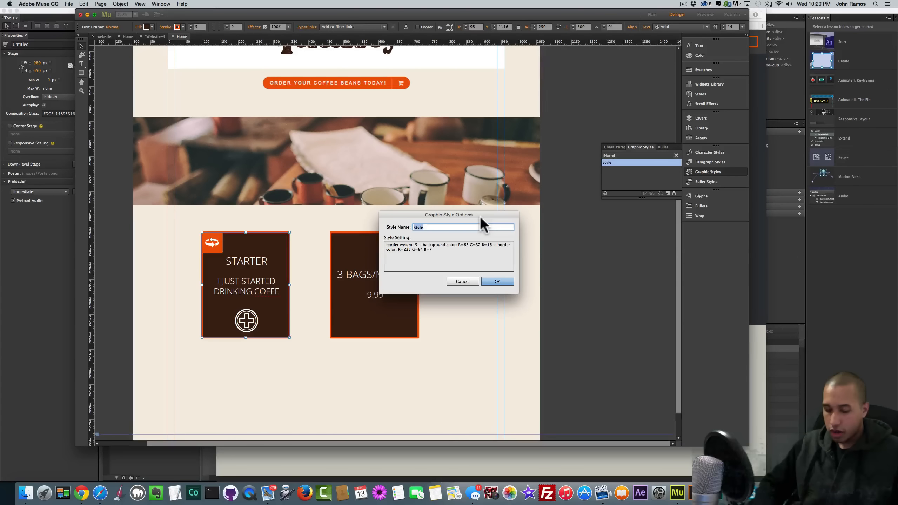
pyautogui.write('front')
pyautogui.press('Return')
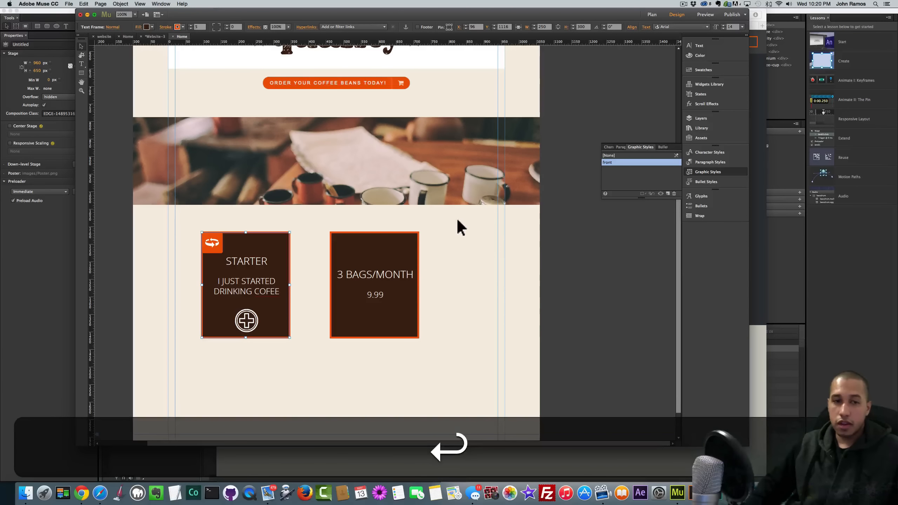
# - Check the front and back style names in the flipping box settings
pyautogui.click(219, 241)
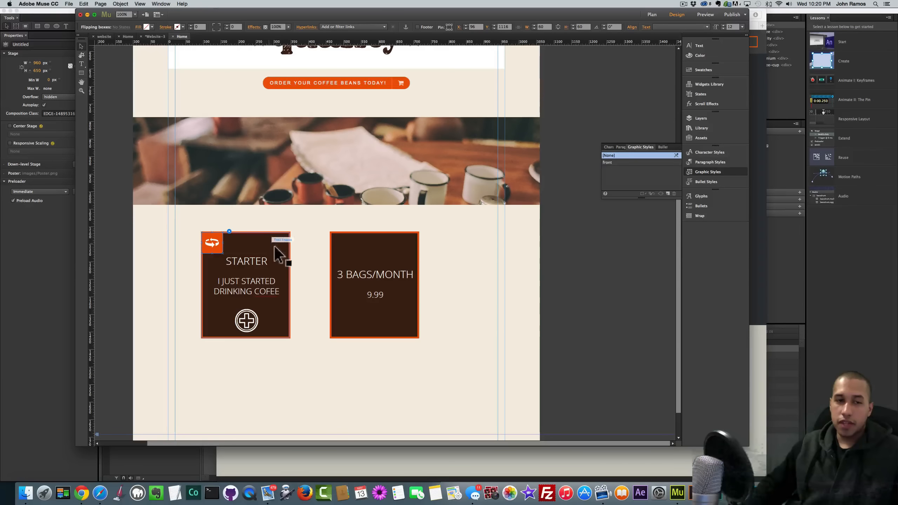
pyautogui.click(229, 231)
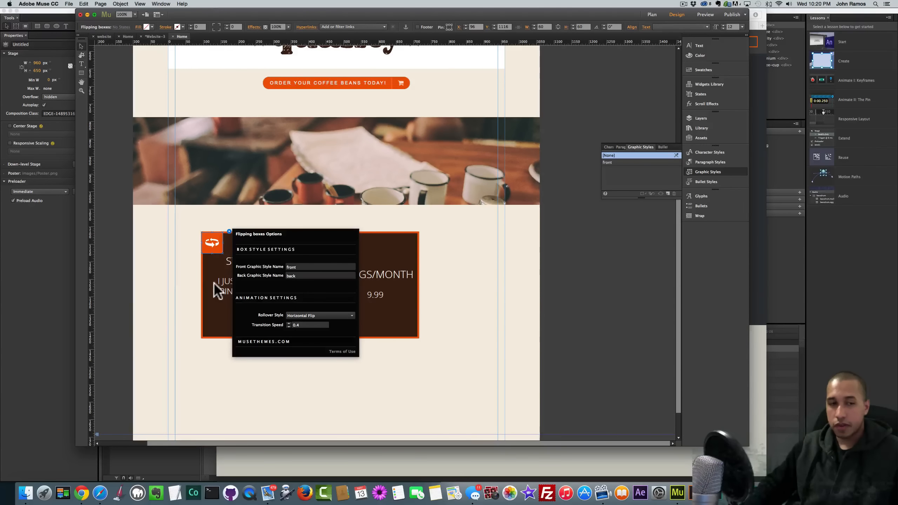
pyautogui.click(244, 278)
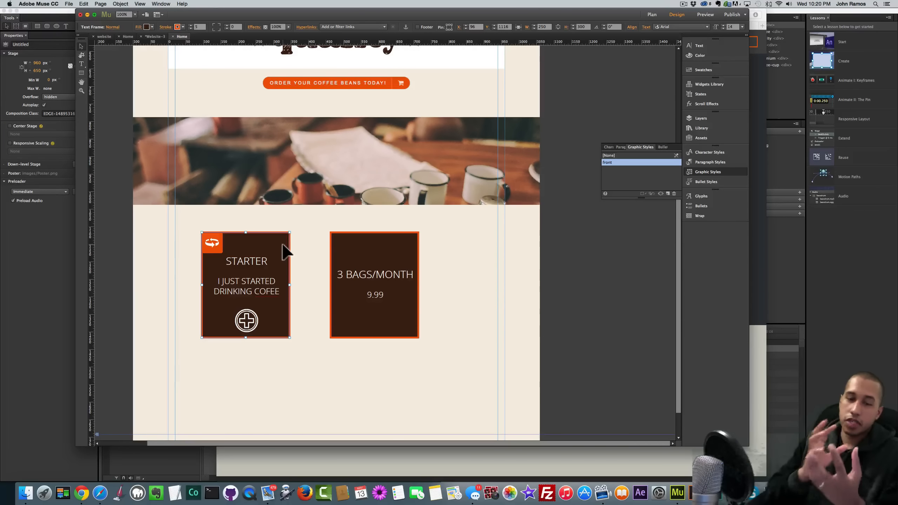
# - Save the 3 BAGS/MONTH box's look as a graphic style named back
pyautogui.click(374, 311)
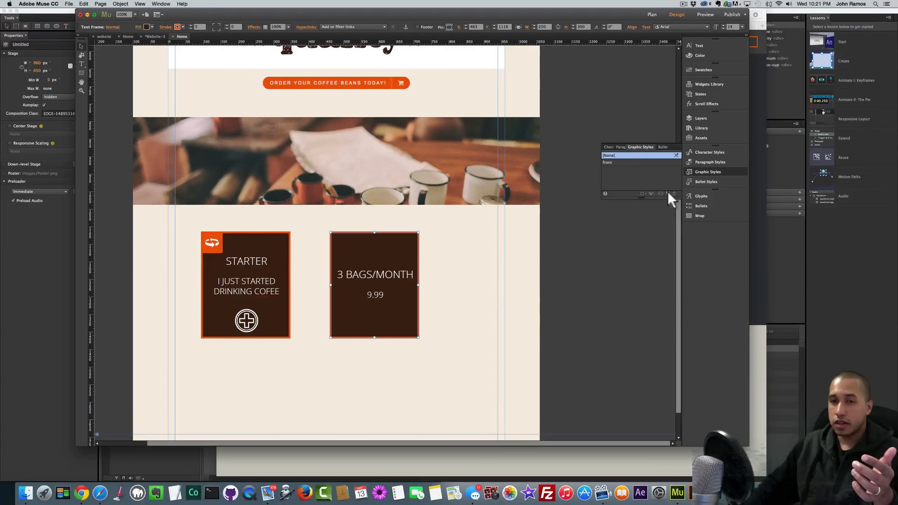
pyautogui.click(668, 194)
pyautogui.click(615, 169)
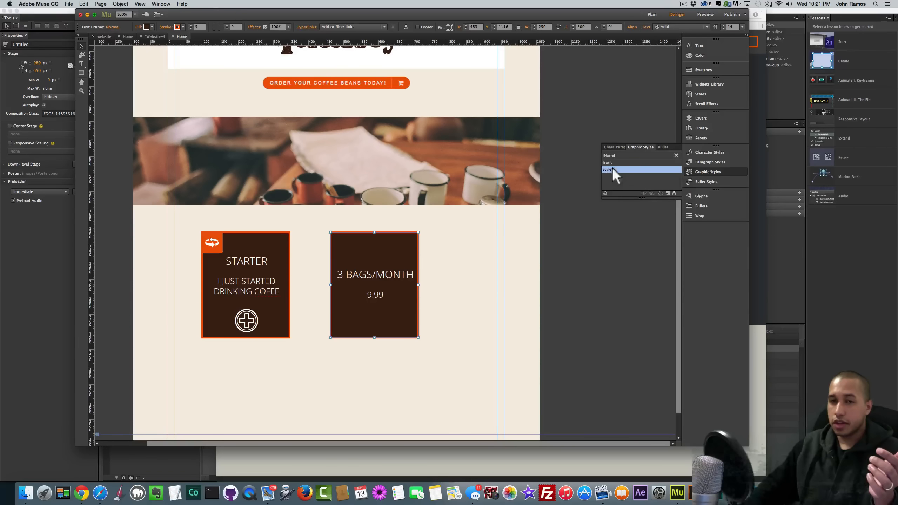
pyautogui.doubleClick(611, 169)
pyautogui.write('b')
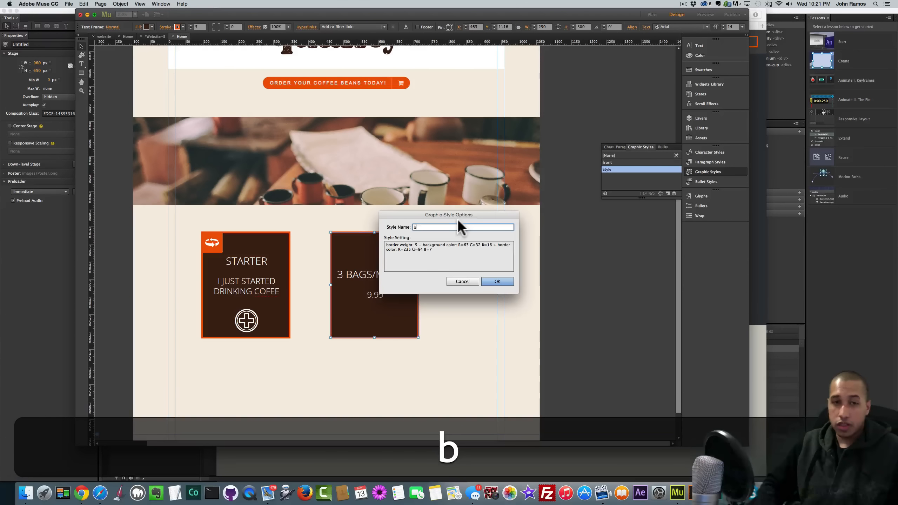
pyautogui.write('ack')
pyautogui.press('Return')
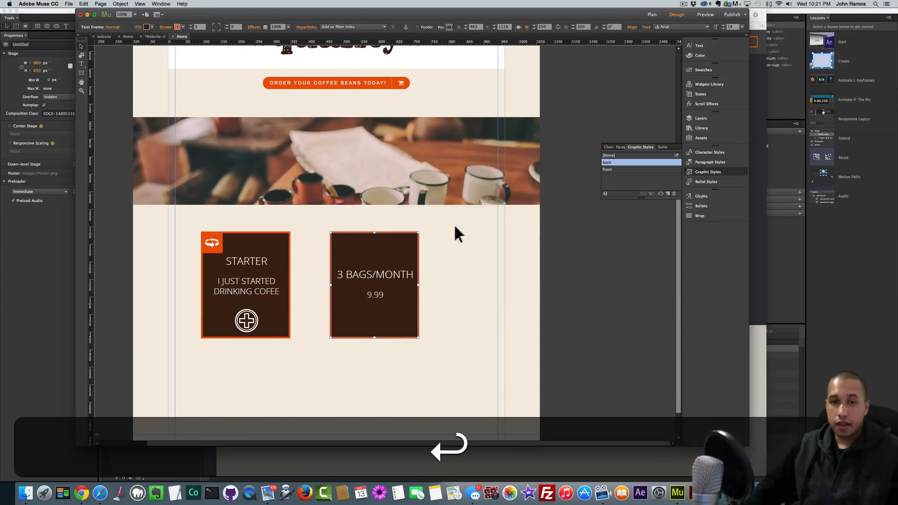
# - Send the 3 BAGS/MONTH box to the back and stack it under the STARTER box
pyautogui.rightClick(385, 241)
pyautogui.moveTo(414, 288)
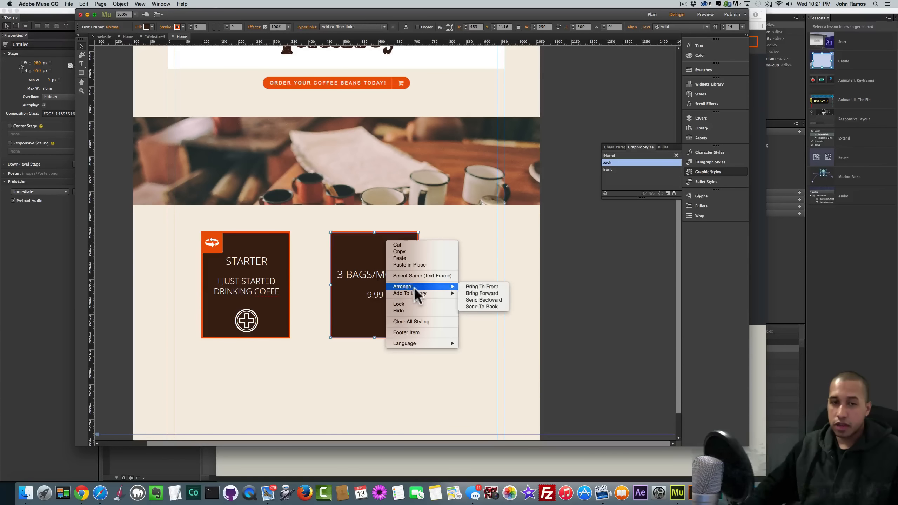
pyautogui.click(476, 305)
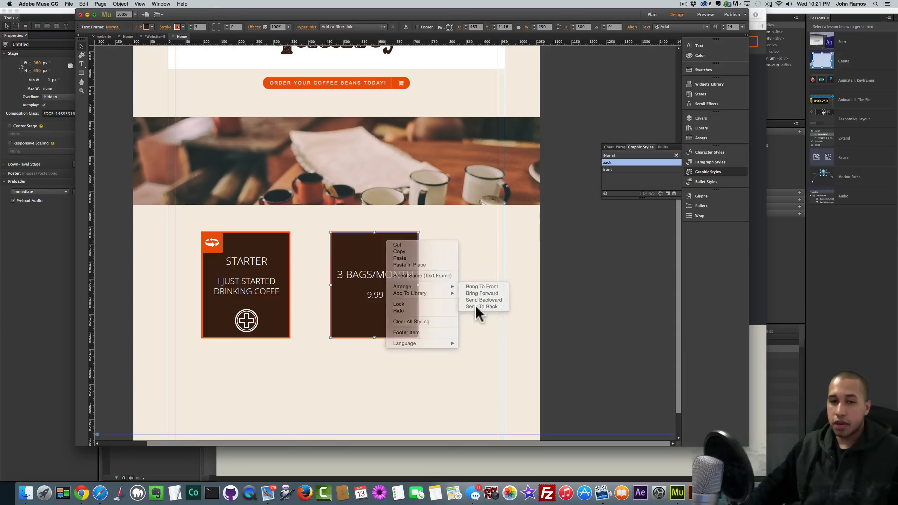
pyautogui.moveTo(395, 244); pyautogui.dragTo(267, 245)
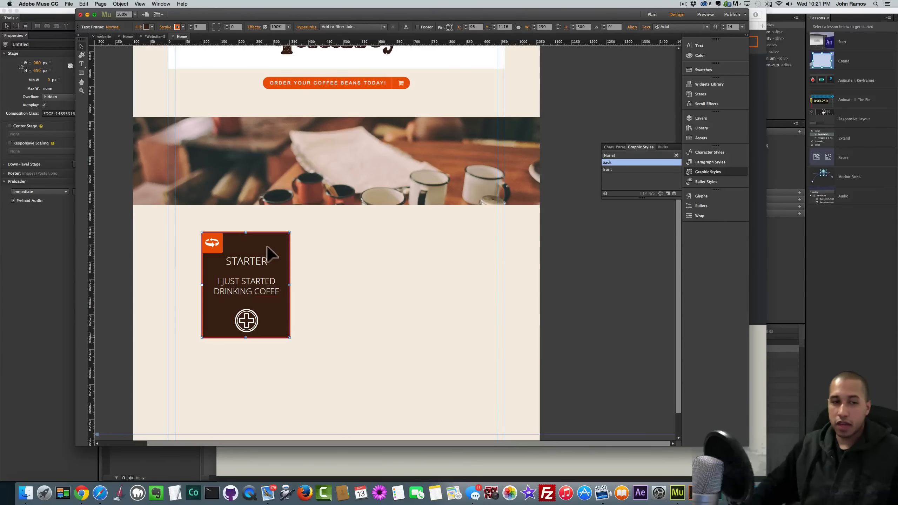
pyautogui.click(351, 312)
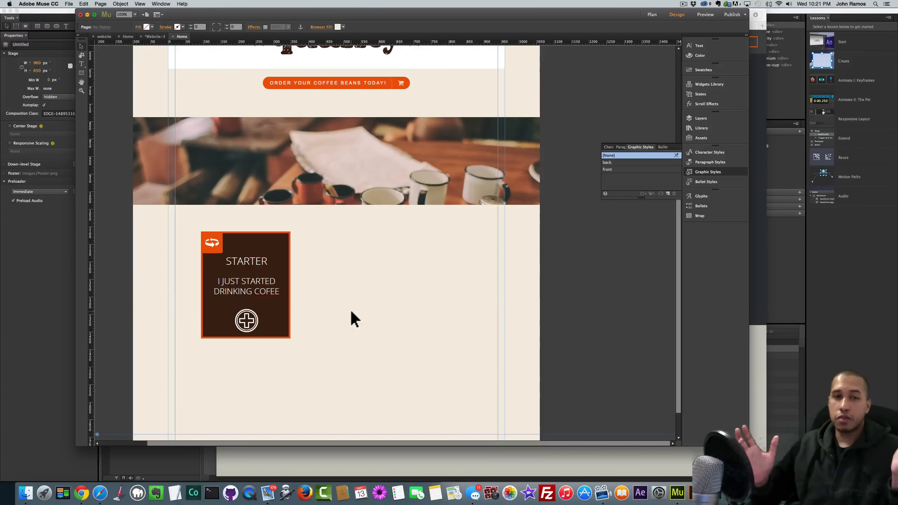
pyautogui.press('super+shift+e')
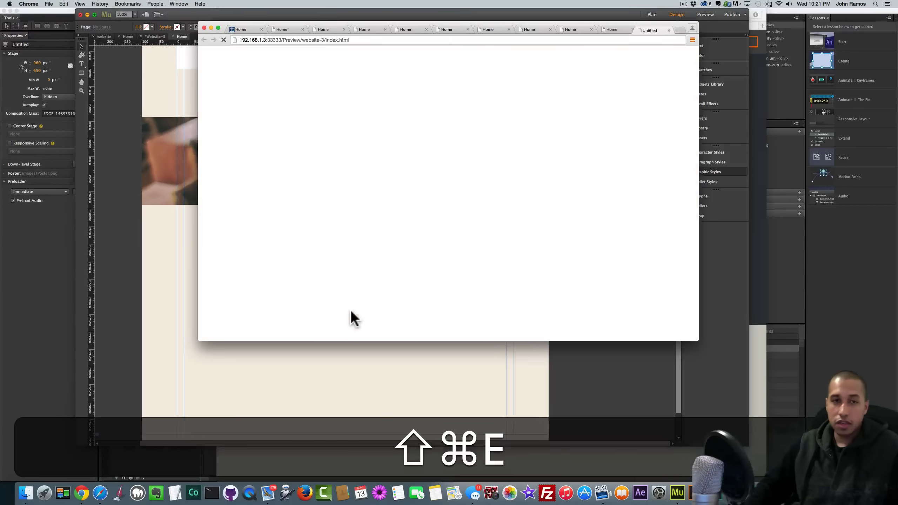
pyautogui.scroll(-10, 362, 250)
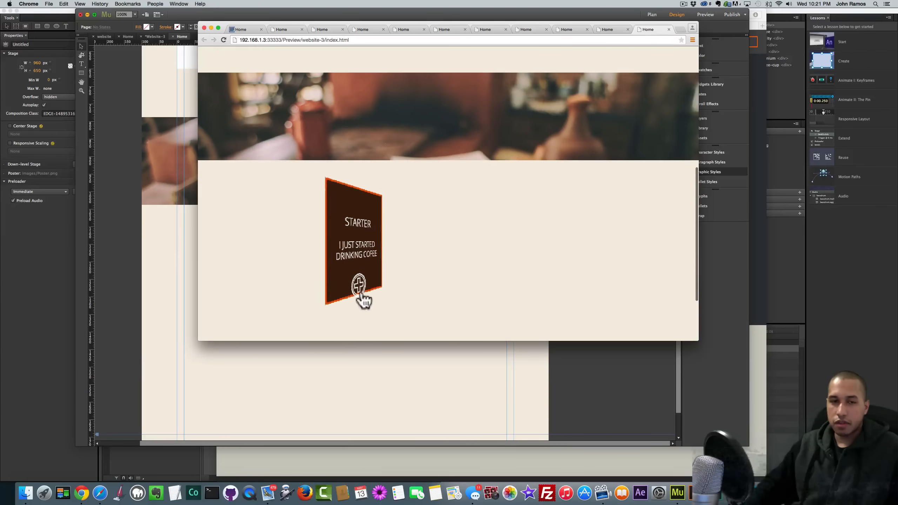
pyautogui.click(172, 288)
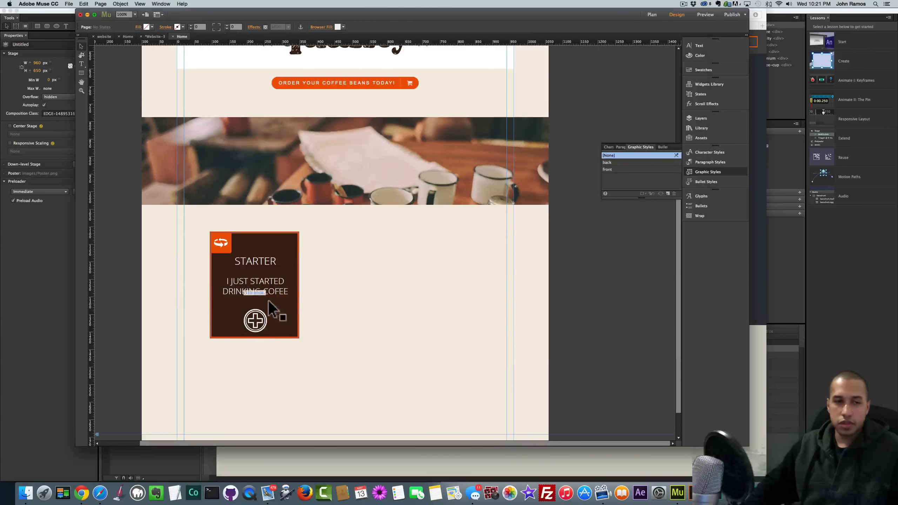
pyautogui.doubleClick(259, 320)
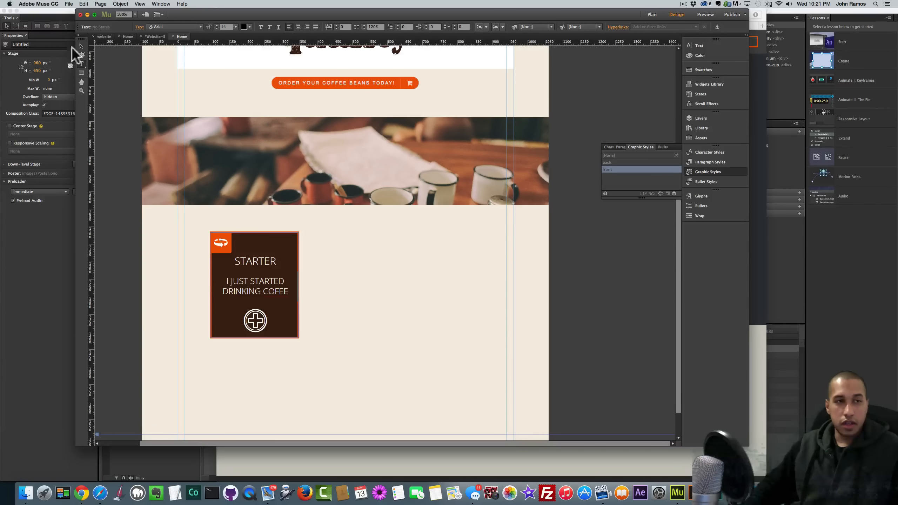
pyautogui.keyDown('shift'); pyautogui.click(255, 320); pyautogui.keyUp('shift')
pyautogui.press('super+shift+e')
pyautogui.scroll(-3, 327, 255)
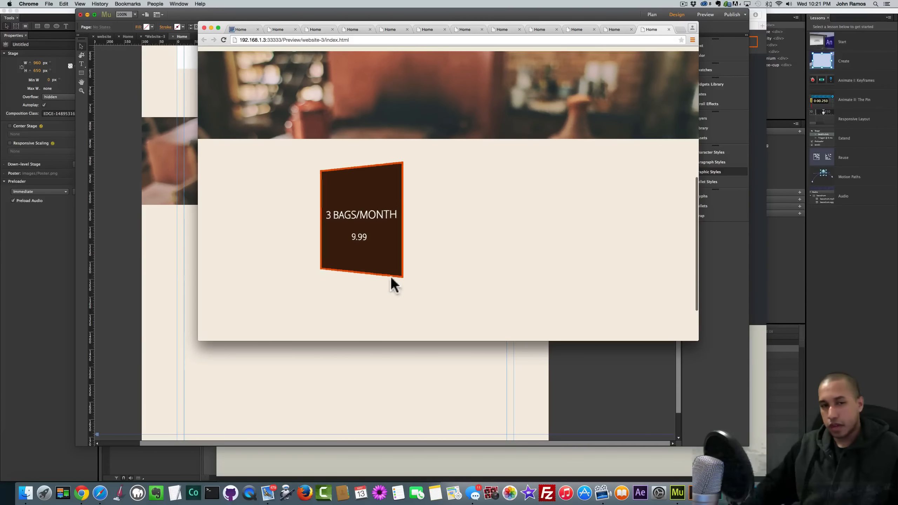
pyautogui.click(189, 269)
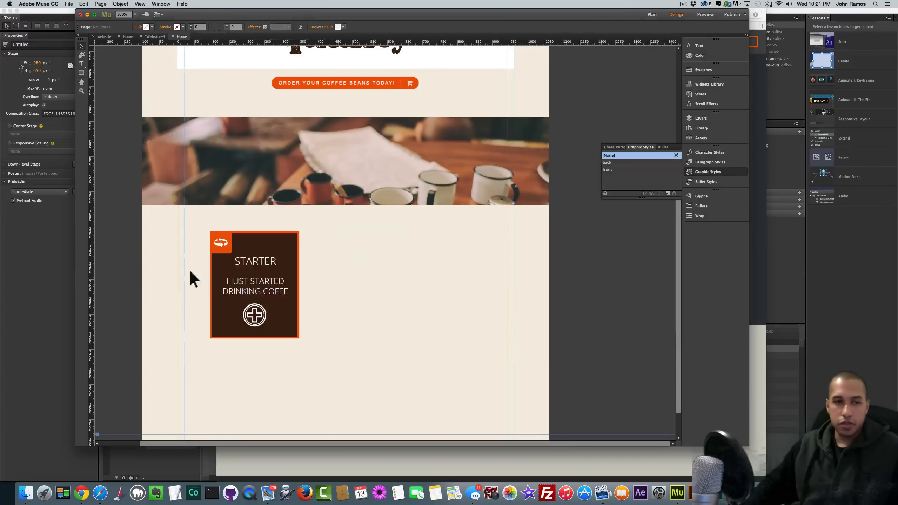
# - Raise the STARTER heading beside the flip icon and lift the tagline and plus icon
pyautogui.click(263, 263)
pyautogui.moveTo(265, 262)
pyautogui.mouseDown()
pyautogui.moveTo(264, 252)
pyautogui.moveTo(258, 278)
pyautogui.mouseUp()
pyautogui.click(260, 285)
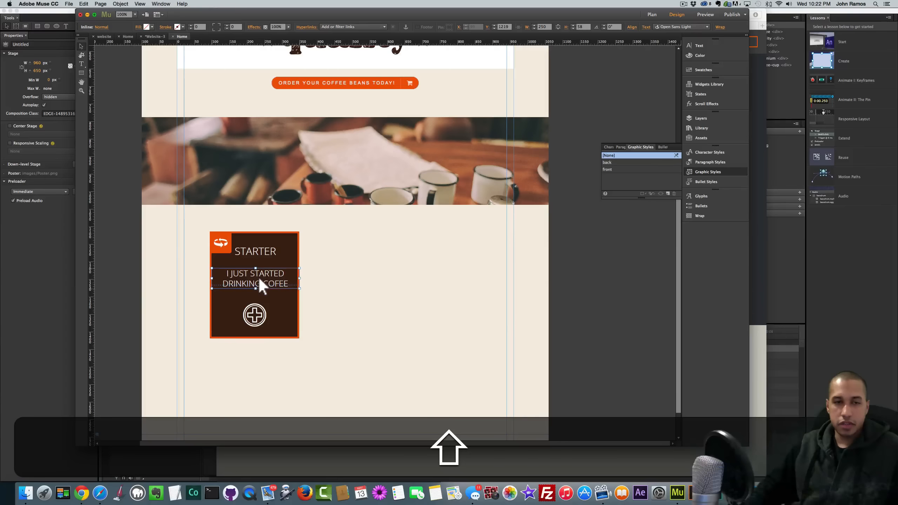
pyautogui.moveTo(252, 319); pyautogui.dragTo(252, 311)
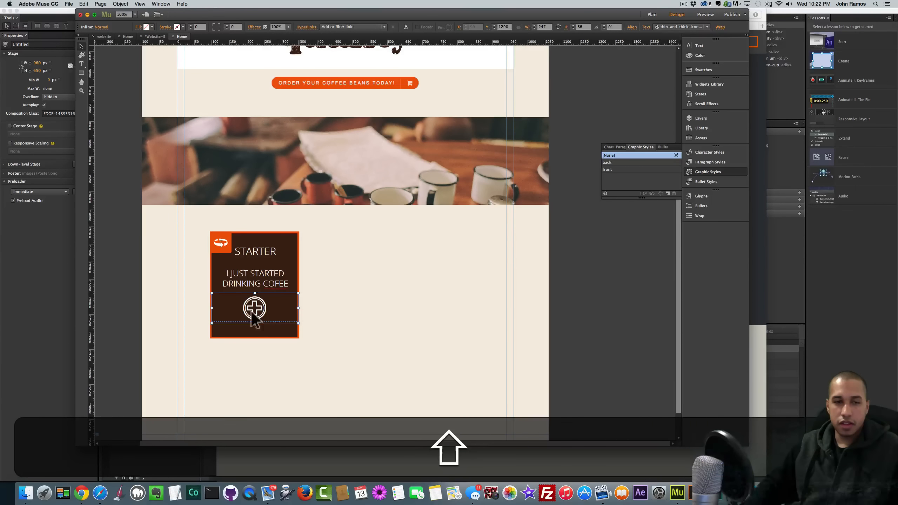
pyautogui.click(319, 327)
# - Preview the flipping card in the browser, then return to Muse and select the order button
pyautogui.press('shift+super+e')
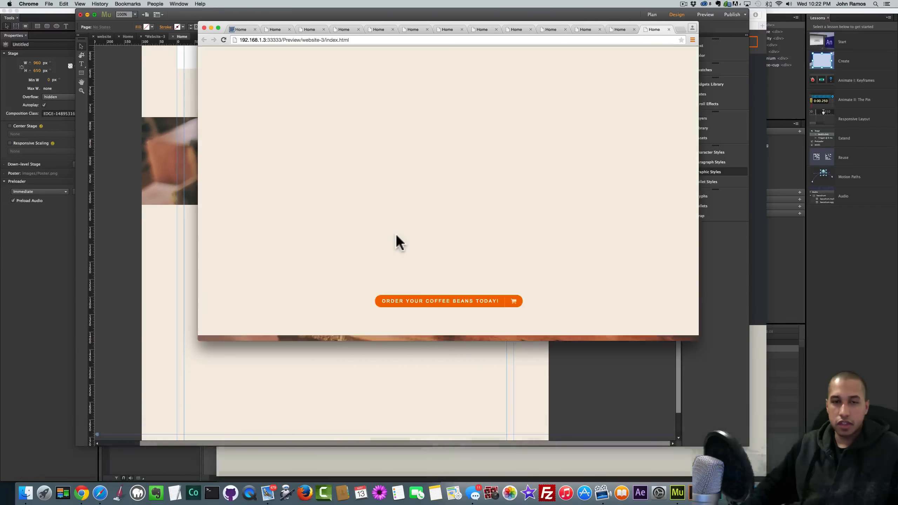
pyautogui.scroll(-6, 395, 241)
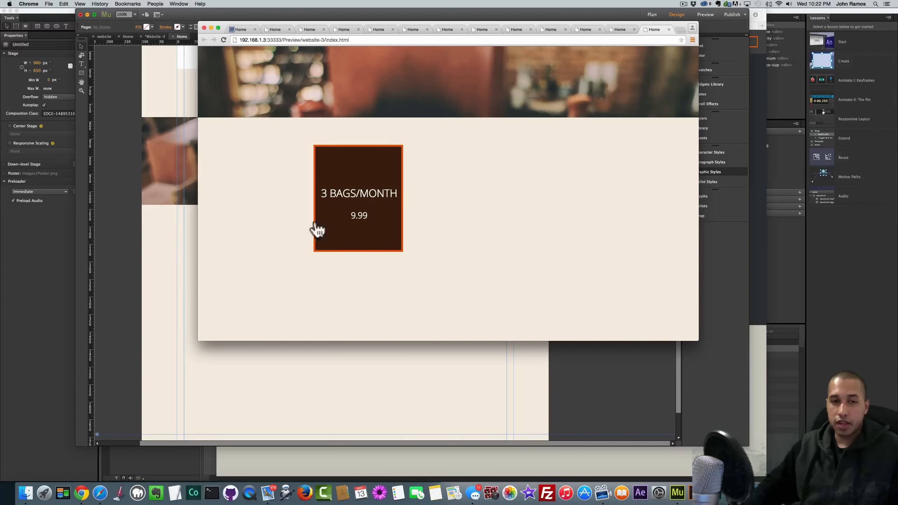
pyautogui.click(161, 257)
pyautogui.click(339, 82)
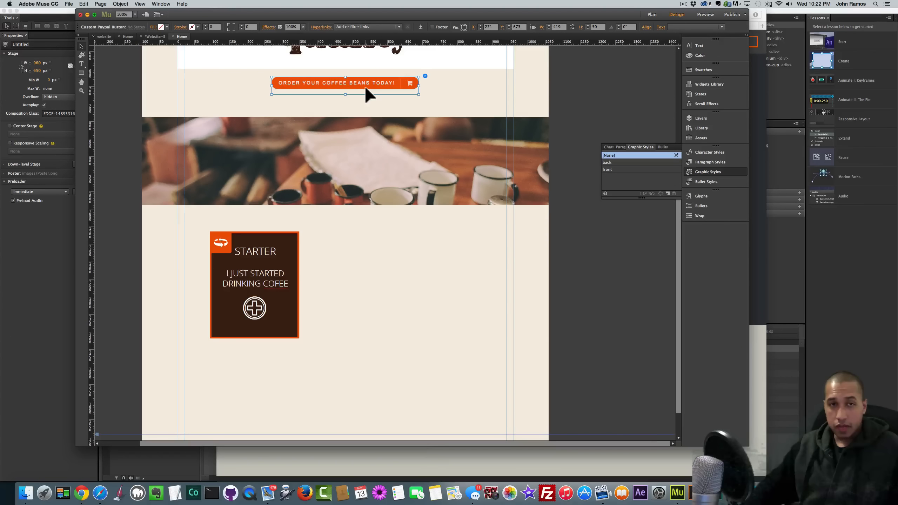
# - Duplicate the order button and place the copy just below the STARTER box
pyautogui.press('super+c')
pyautogui.press('super+v')
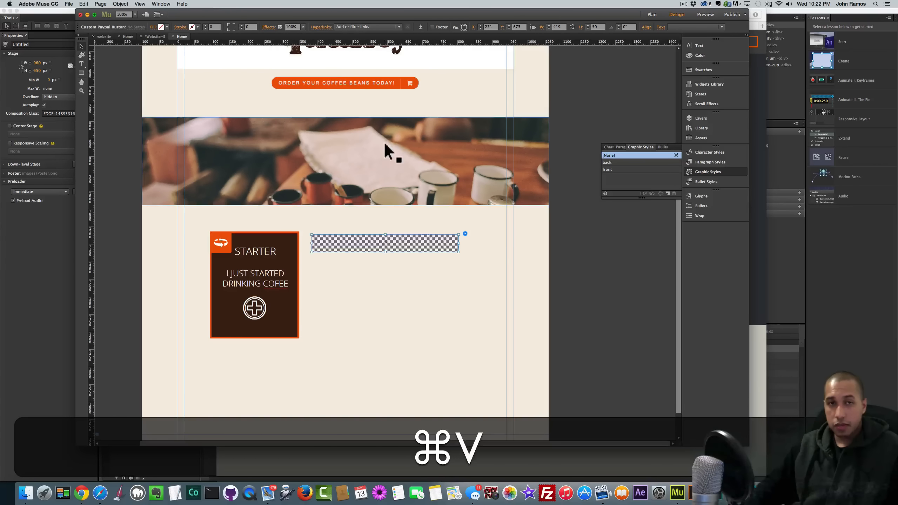
pyautogui.moveTo(402, 238); pyautogui.dragTo(274, 352)
# - Label the PayPal button STARTER, set its price to 9.99, and narrow it to fit
pyautogui.click(337, 347)
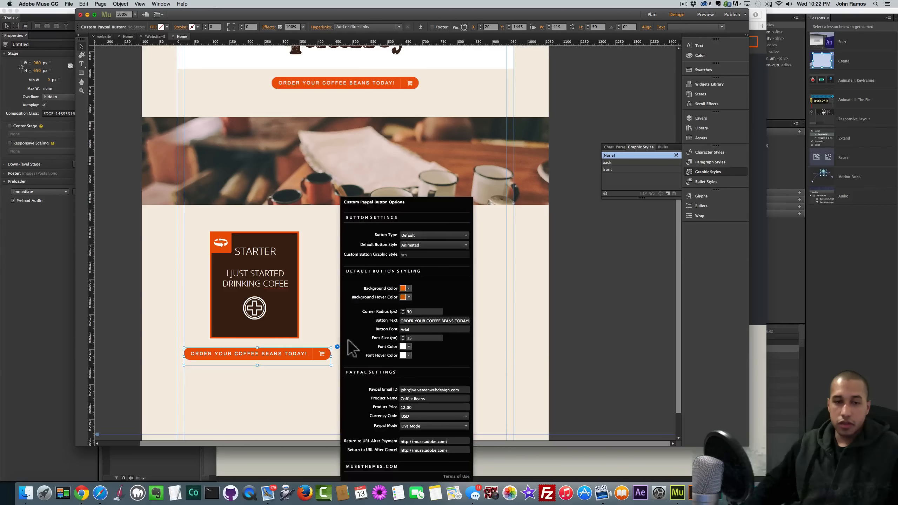
pyautogui.click(418, 321)
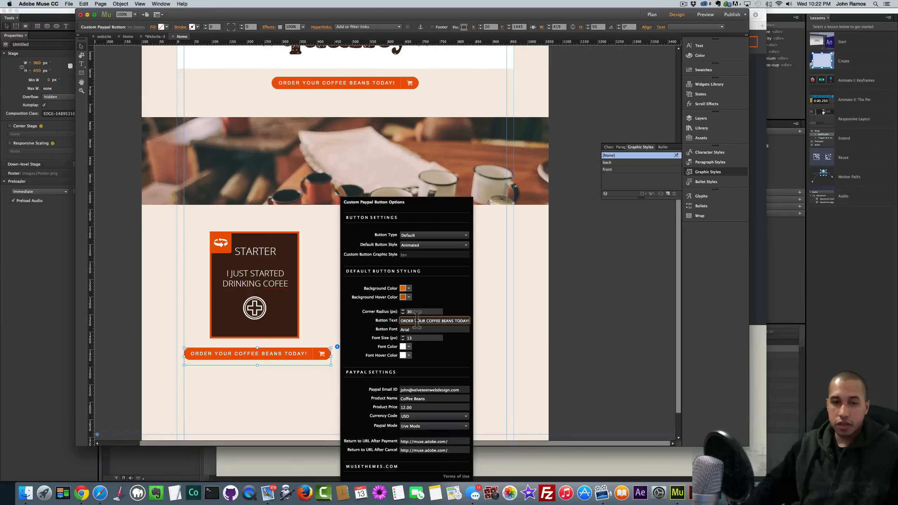
pyautogui.press('super+a')
pyautogui.write('STARTER')
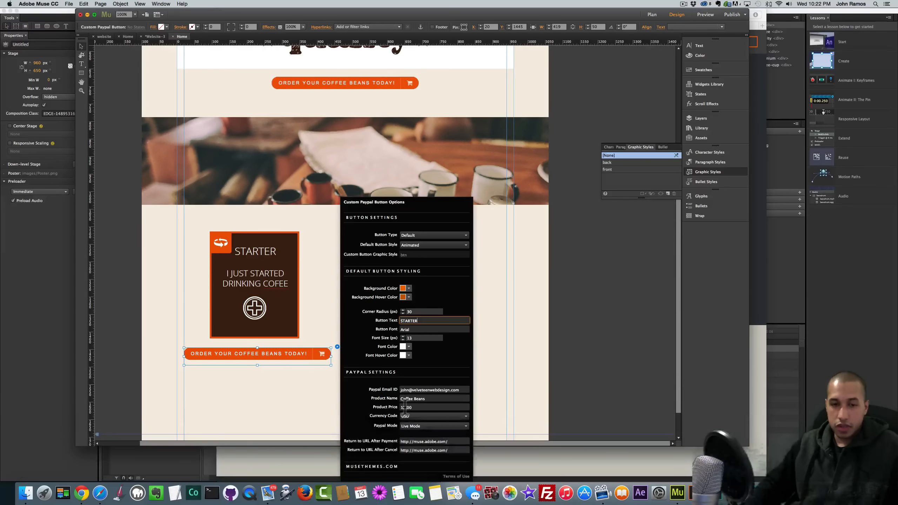
pyautogui.moveTo(406, 408); pyautogui.dragTo(384, 407)
pyautogui.write('9.99')
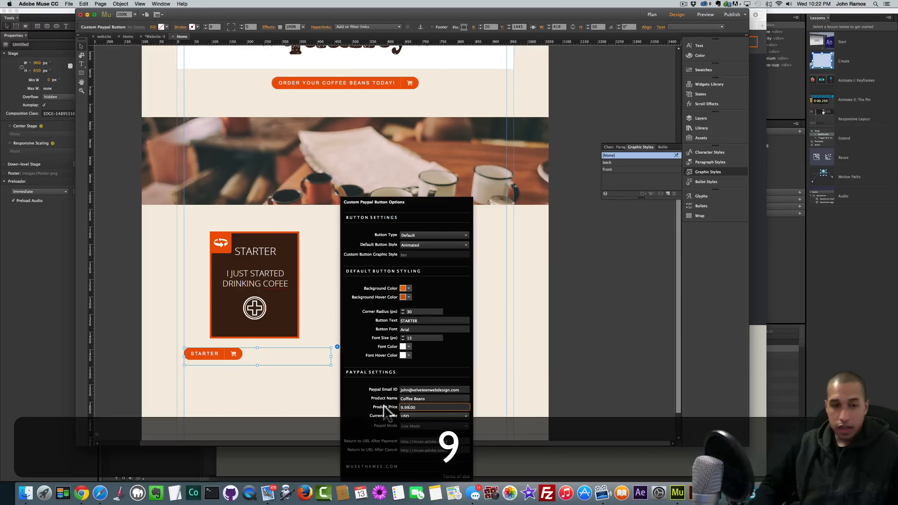
pyautogui.press('BackSpace')
pyautogui.press('BackSpace')
pyautogui.press('BackSpace')
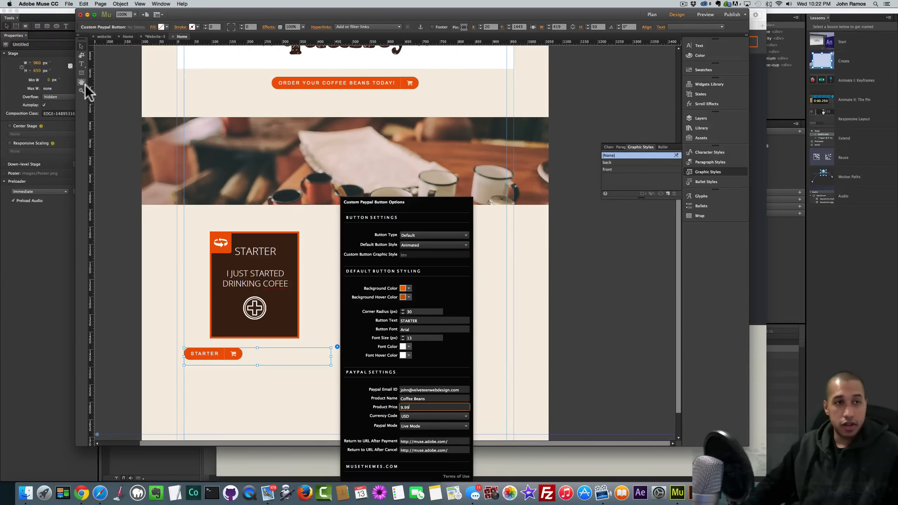
pyautogui.click(320, 246)
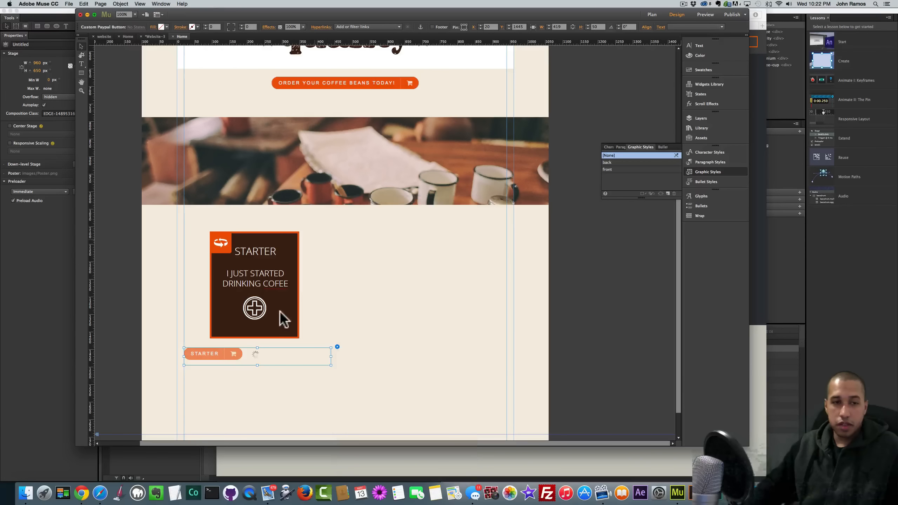
pyautogui.moveTo(331, 355); pyautogui.dragTo(243, 350)
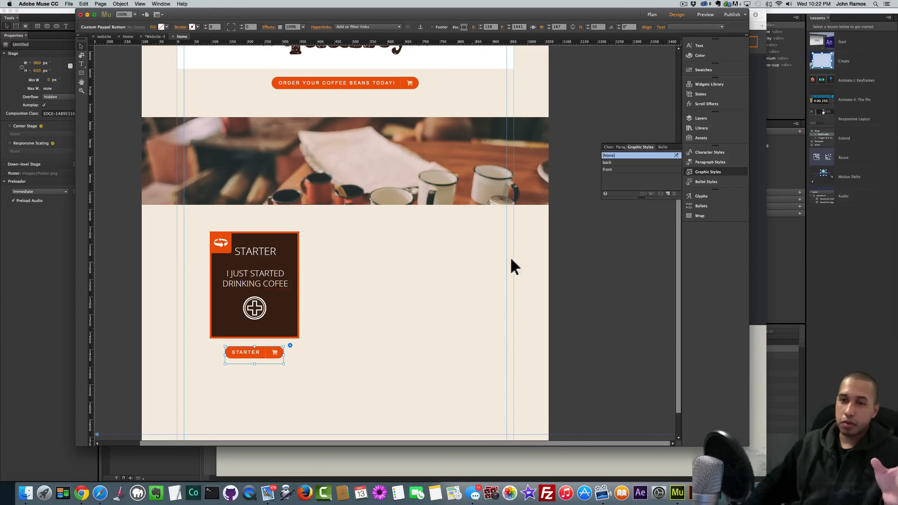
# - Try out a second Flipping Boxes widget's style-name settings, then delete it
pyautogui.click(702, 128)
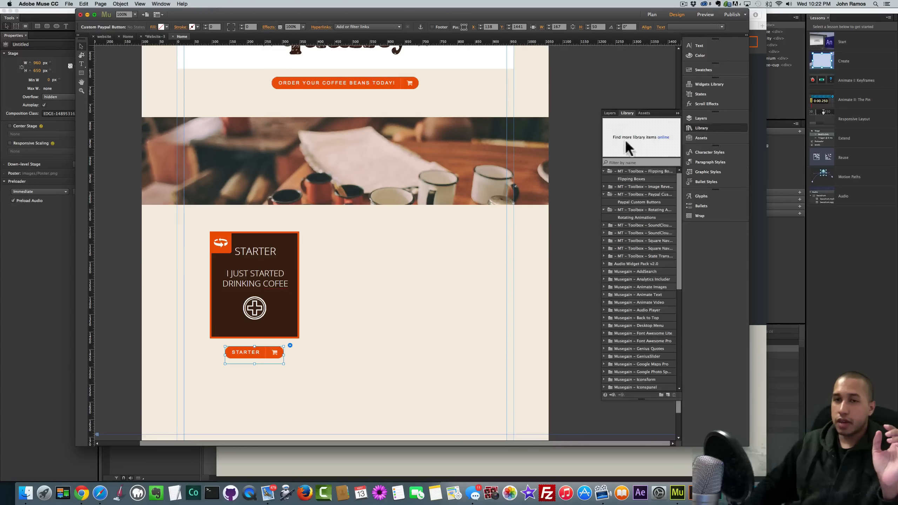
pyautogui.click(634, 178)
pyautogui.moveTo(637, 177); pyautogui.dragTo(437, 252)
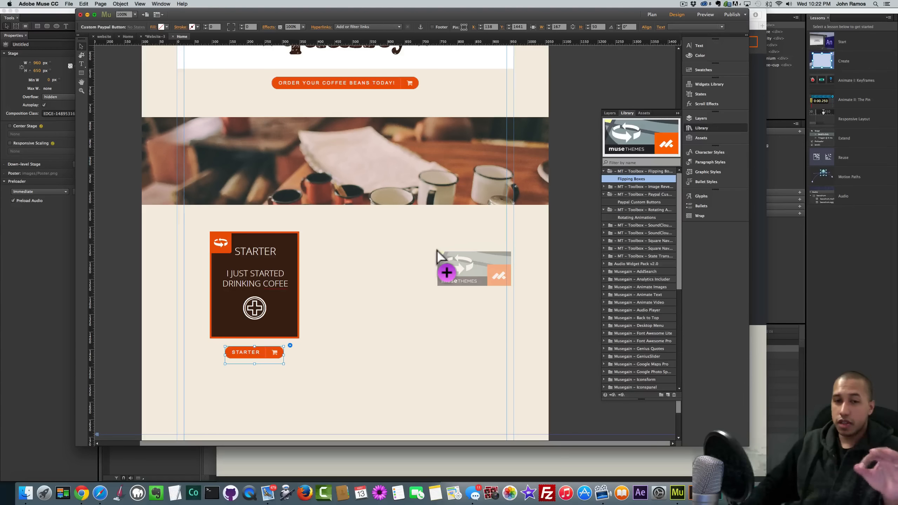
pyautogui.moveTo(437, 251); pyautogui.dragTo(437, 251)
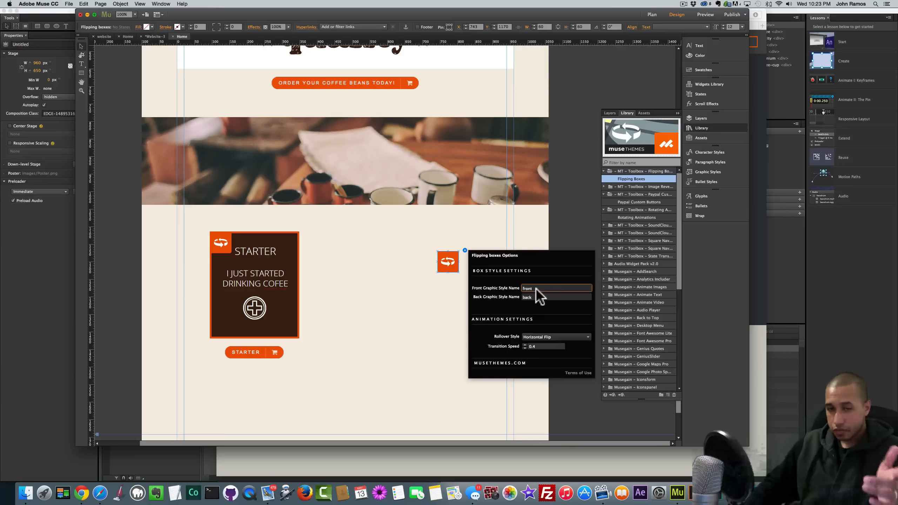
pyautogui.write('1')
pyautogui.click(538, 297)
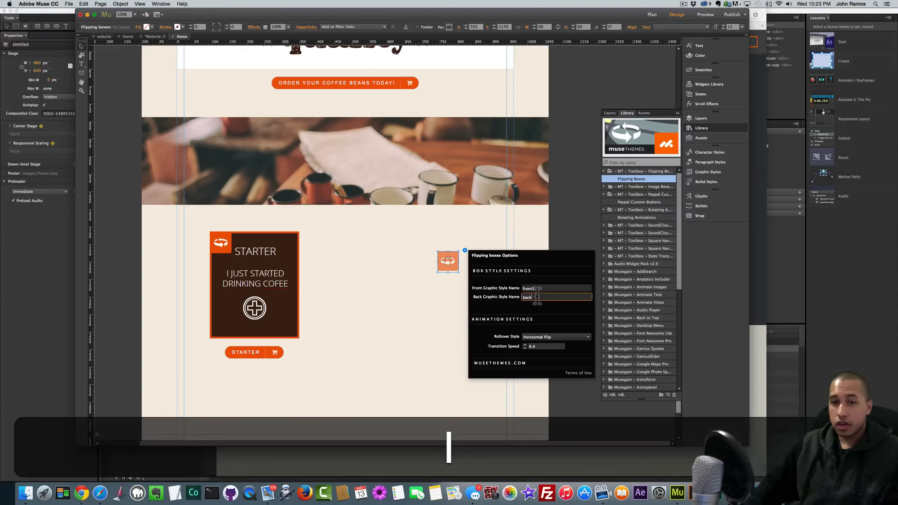
pyautogui.write('1')
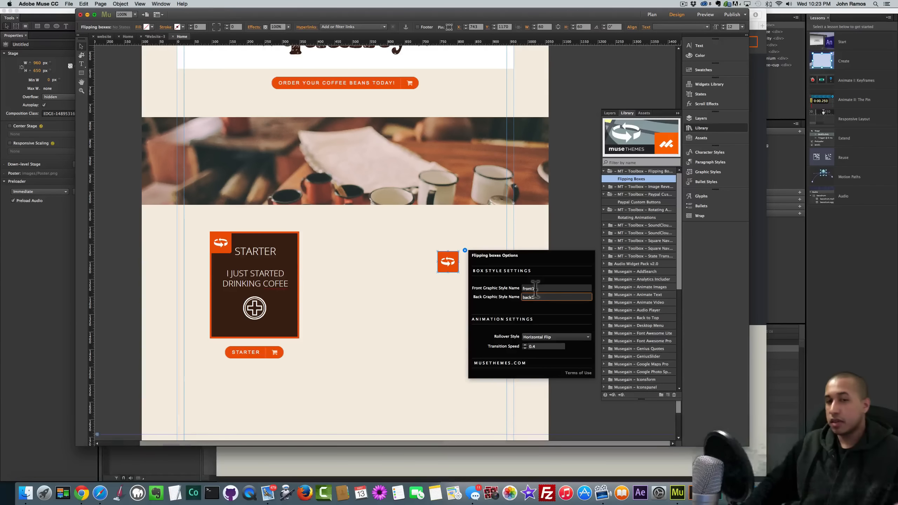
pyautogui.click(536, 288)
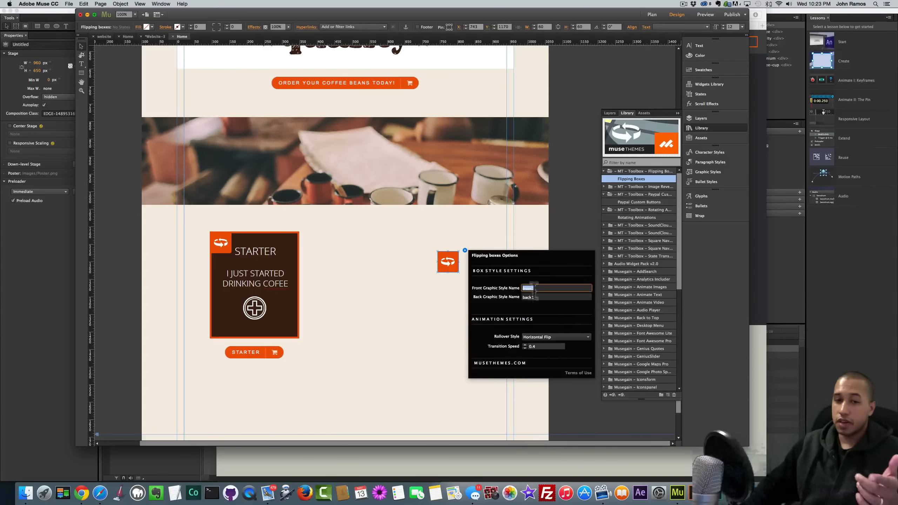
pyautogui.click(537, 297)
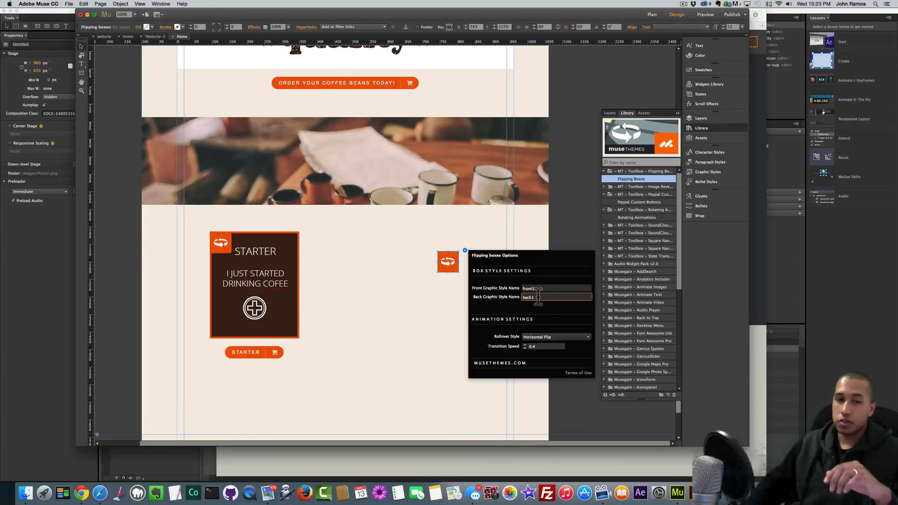
pyautogui.click(82, 46)
pyautogui.press('BackSpace')
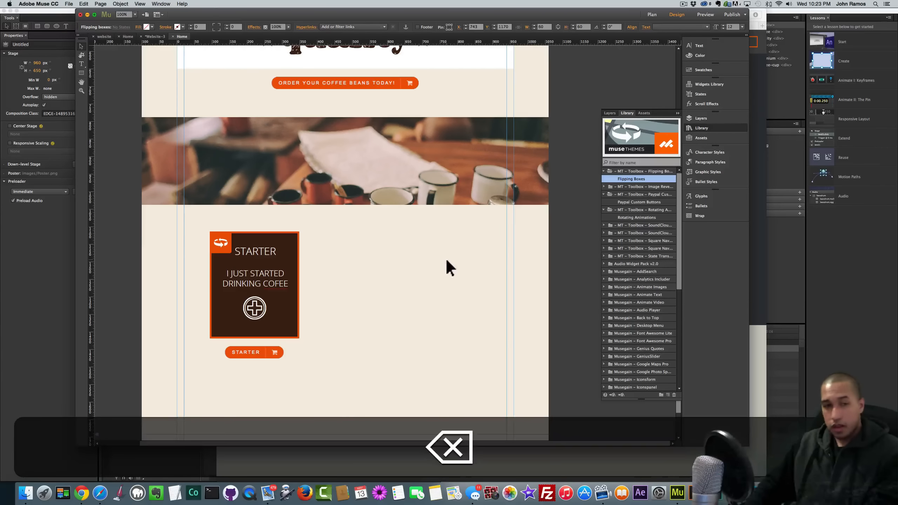
# - Set the STARTER flipping box's rollover style to Vertical Flip and preview the page
pyautogui.click(226, 236)
pyautogui.click(238, 231)
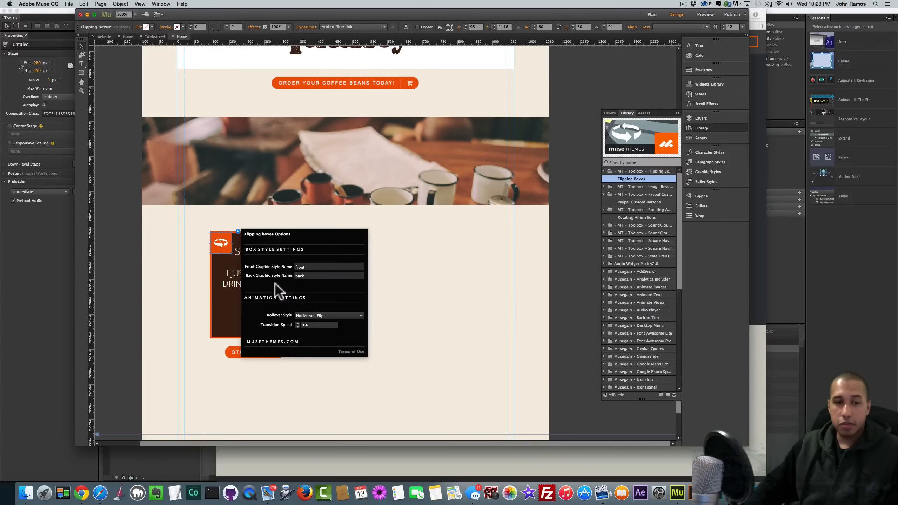
pyautogui.click(317, 315)
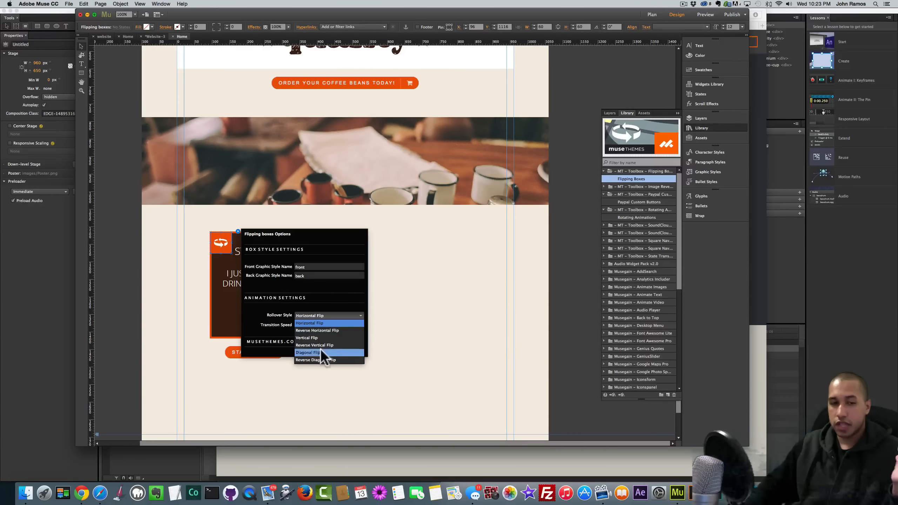
pyautogui.click(313, 337)
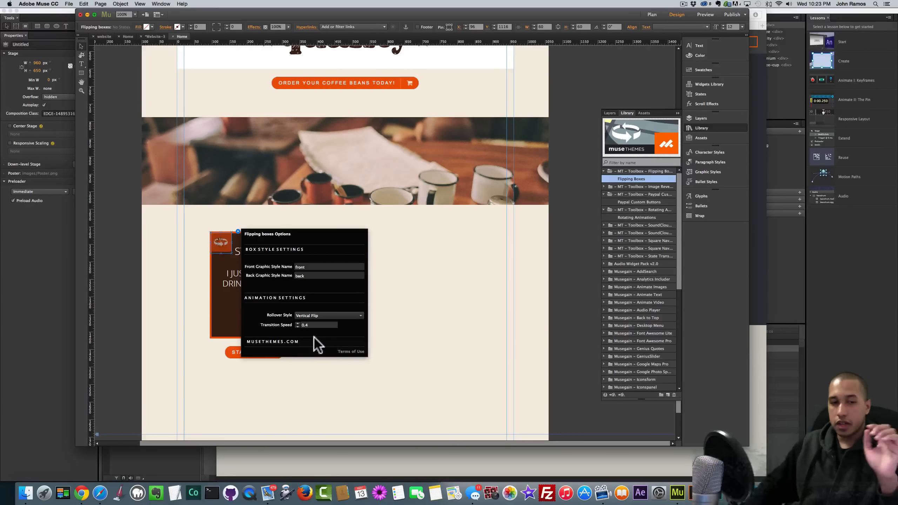
pyautogui.click(400, 350)
pyautogui.press('shift+super+e')
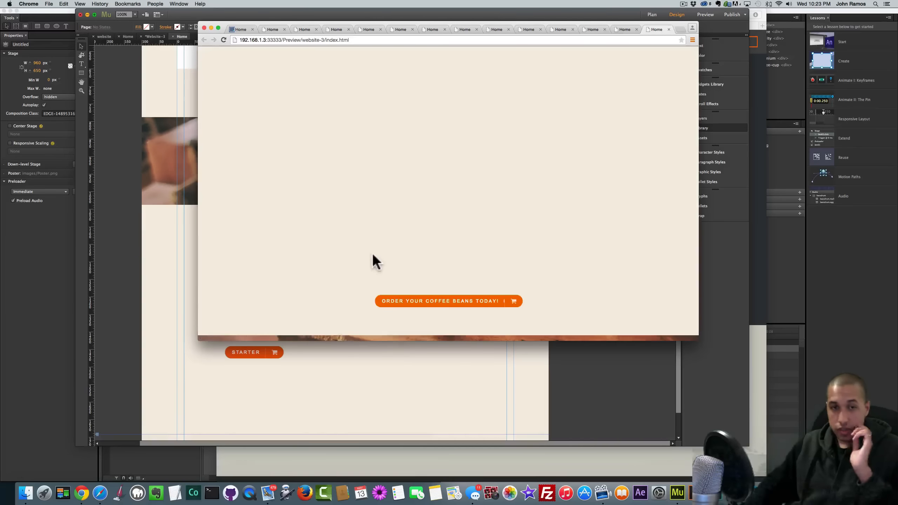
# - Scroll the preview, then go back to Muse and re-preview the page with the STARTER box selected
pyautogui.scroll(-5, 364, 252)
pyautogui.scroll(-1, 361, 254)
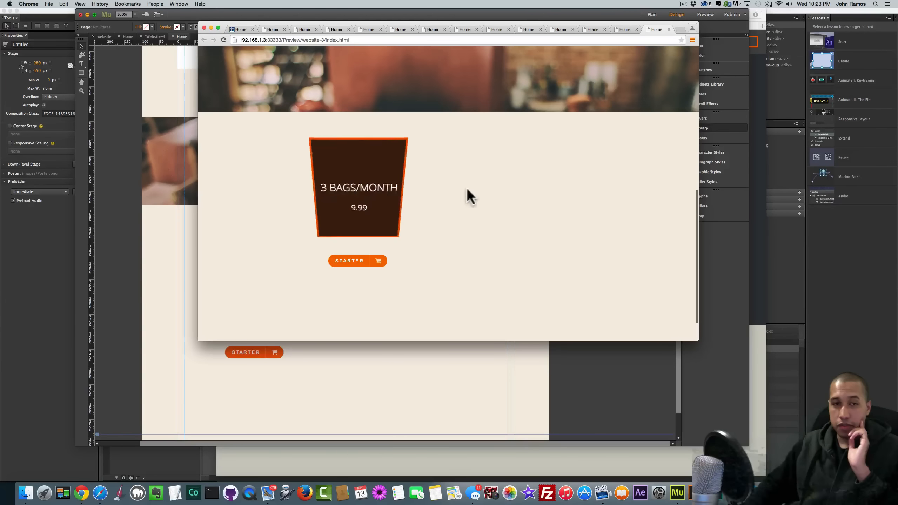
pyautogui.click(176, 245)
pyautogui.click(272, 312)
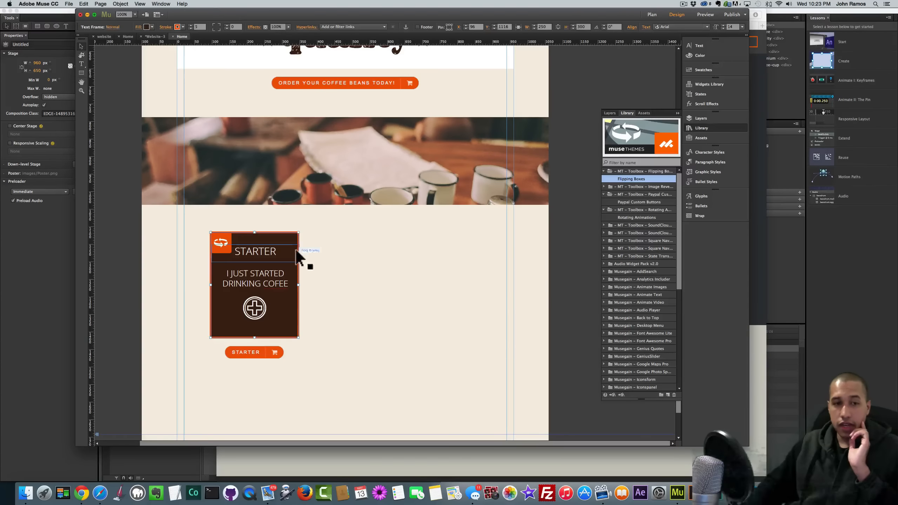
pyautogui.press('super+shift+e')
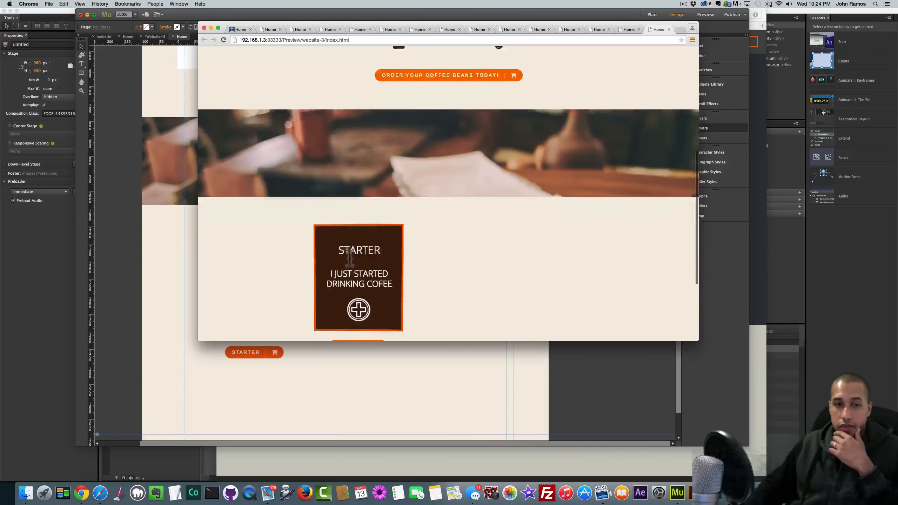
# - Test the 9.99 button's PayPal checkout for Coffee Beans, then return to Muse
pyautogui.scroll(-2, 349, 258)
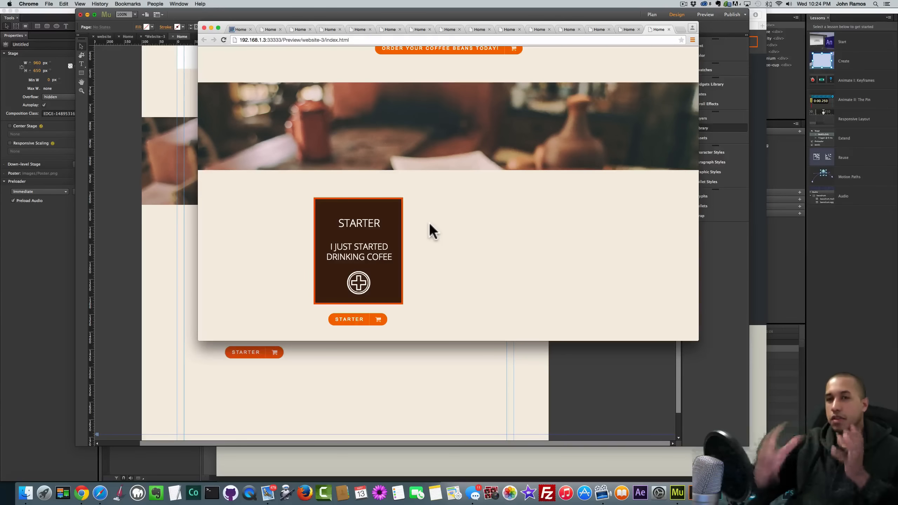
pyautogui.click(354, 322)
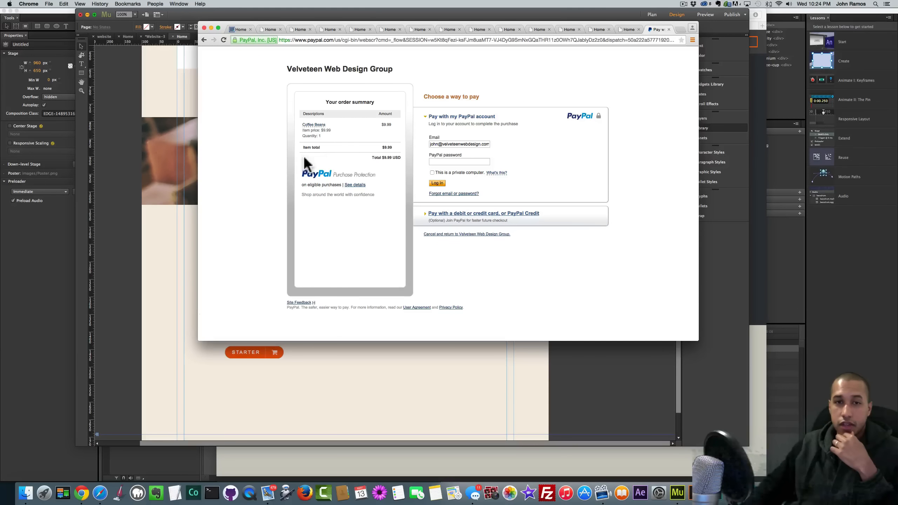
pyautogui.click(161, 275)
pyautogui.click(274, 260)
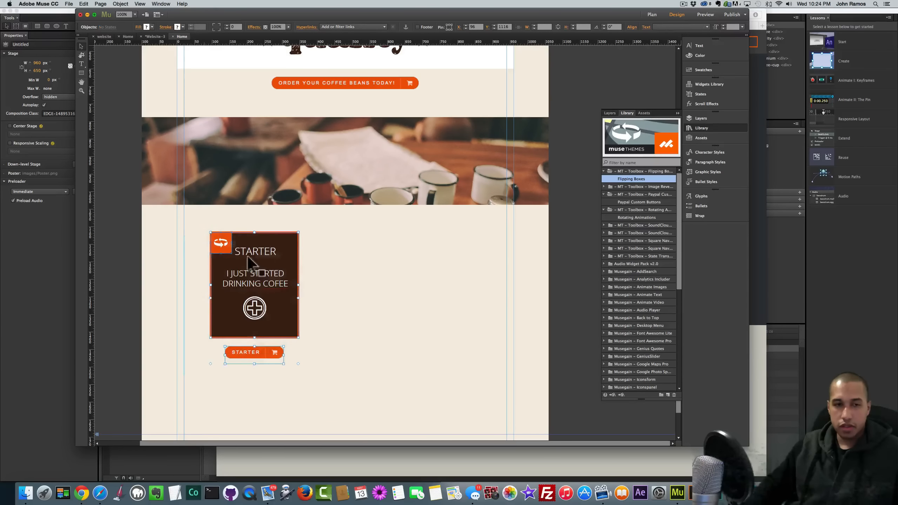
# - Lower the STARTER box and button slightly and add a 'SUBSCRIPTION PLAN' text frame above it
pyautogui.moveTo(279, 258); pyautogui.dragTo(277, 280)
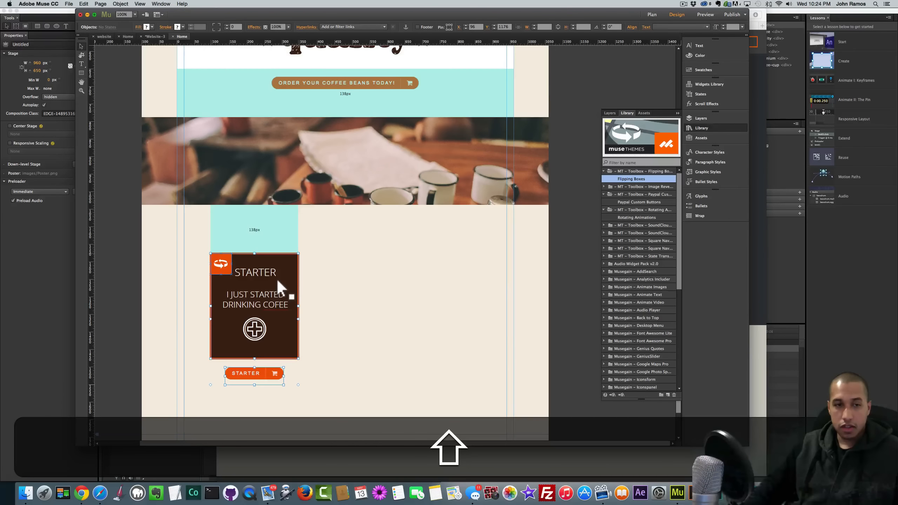
pyautogui.click(319, 260)
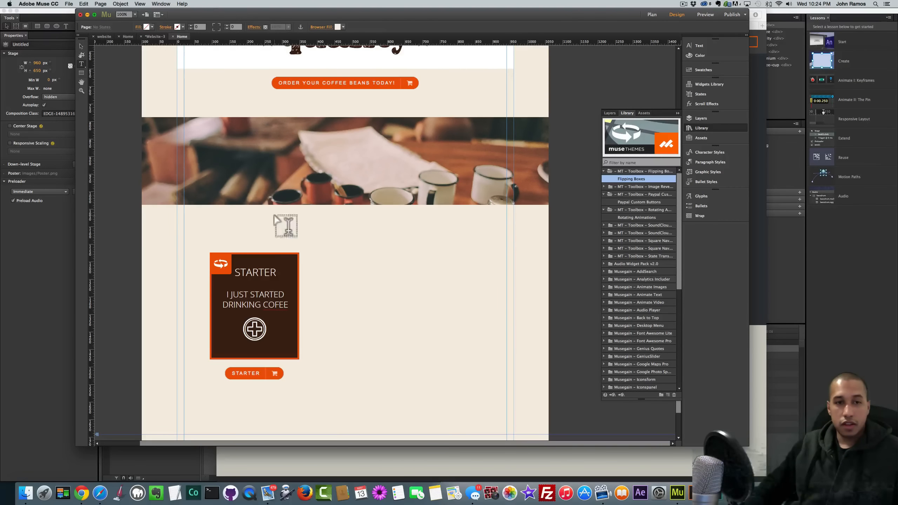
pyautogui.moveTo(274, 216); pyautogui.dragTo(454, 238)
pyautogui.write('SU')
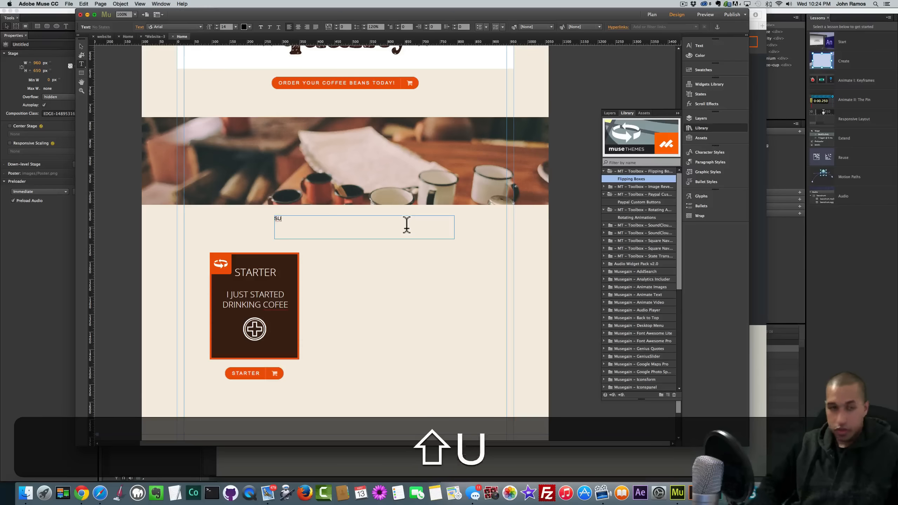
pyautogui.write('BSCRIPTION PLAN')
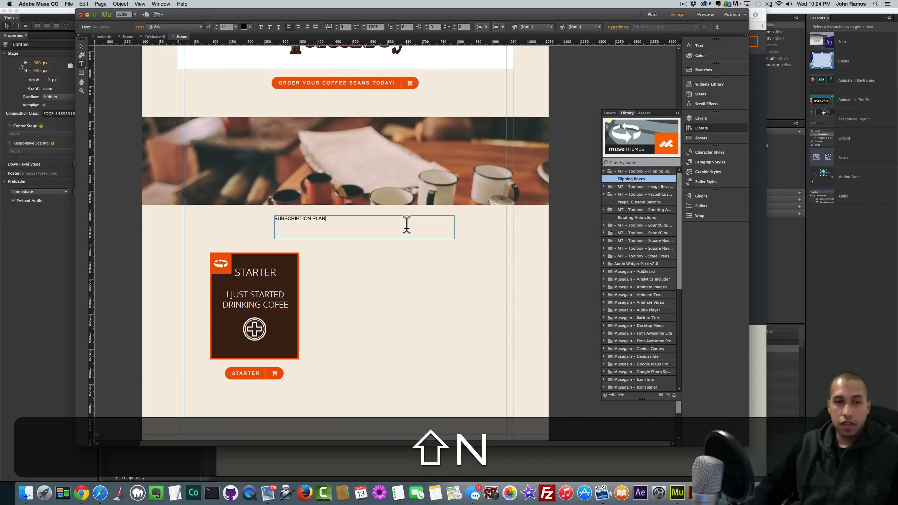
# - Format the heading as 48 pt Open Sans Light, centre-aligned in its frame
pyautogui.press('super+a')
pyautogui.click(235, 27)
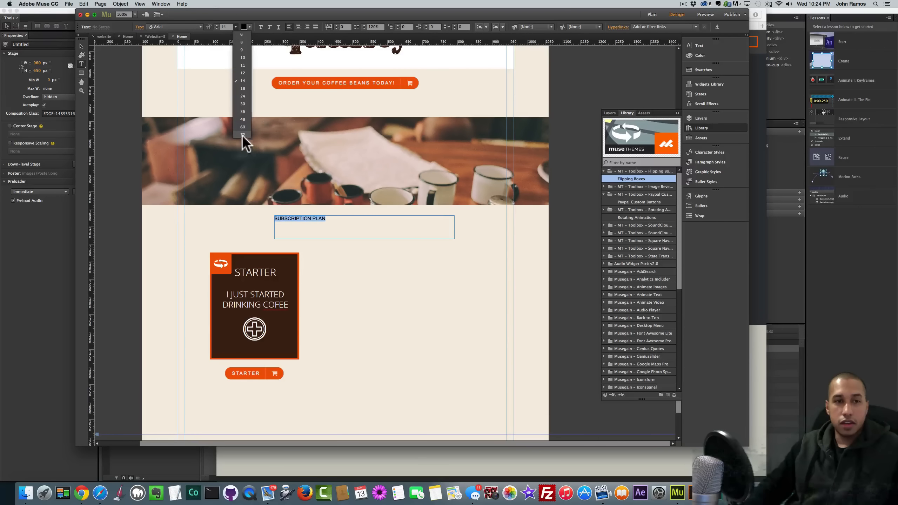
pyautogui.click(243, 135)
pyautogui.click(235, 26)
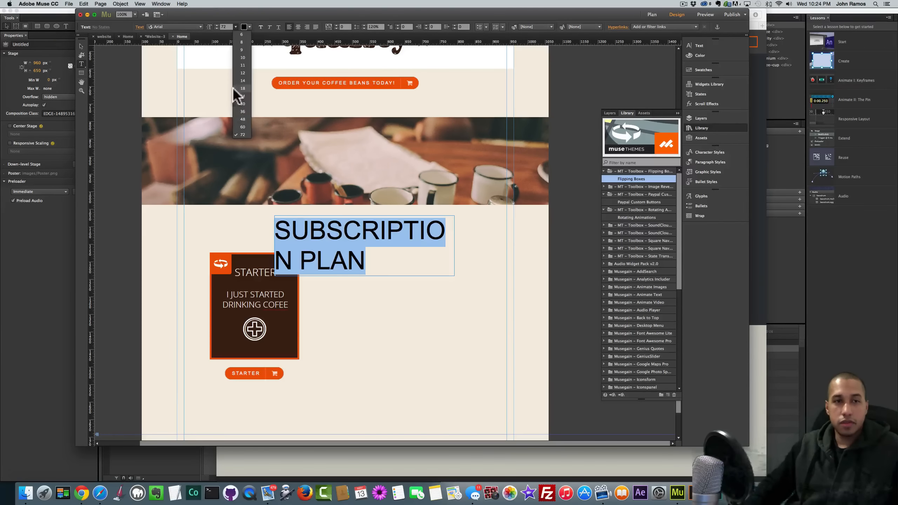
pyautogui.click(236, 118)
pyautogui.click(194, 25)
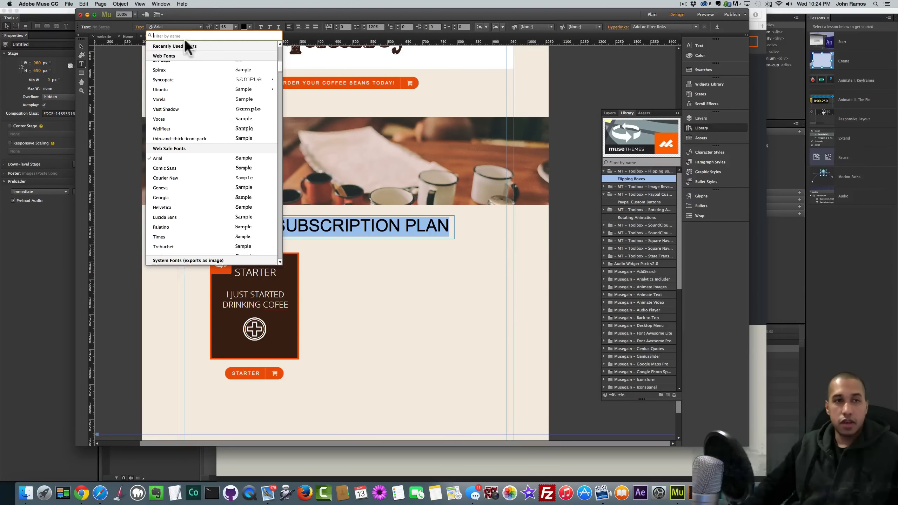
pyautogui.write('Open Sans')
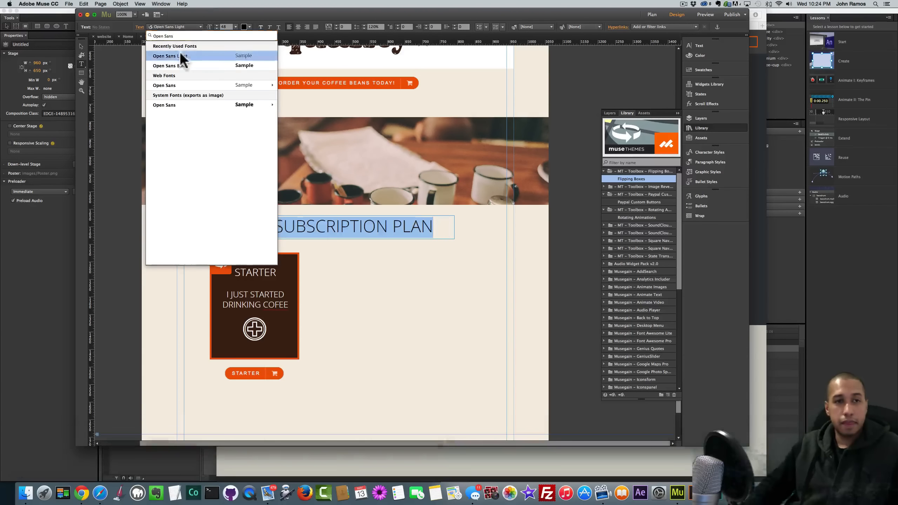
pyautogui.click(180, 54)
pyautogui.click(298, 27)
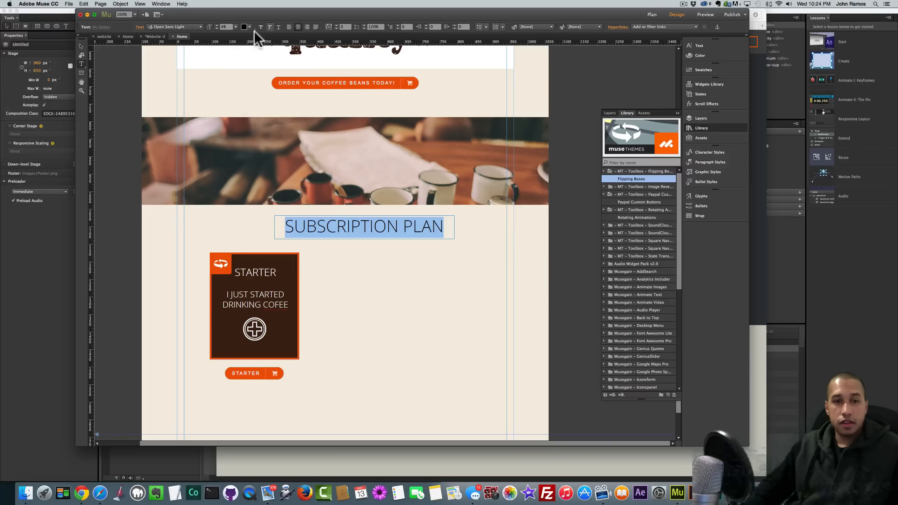
# - Centre the SUBSCRIPTION PLAN frame on the page and shift the STARTER box and button down slightly
pyautogui.click(250, 27)
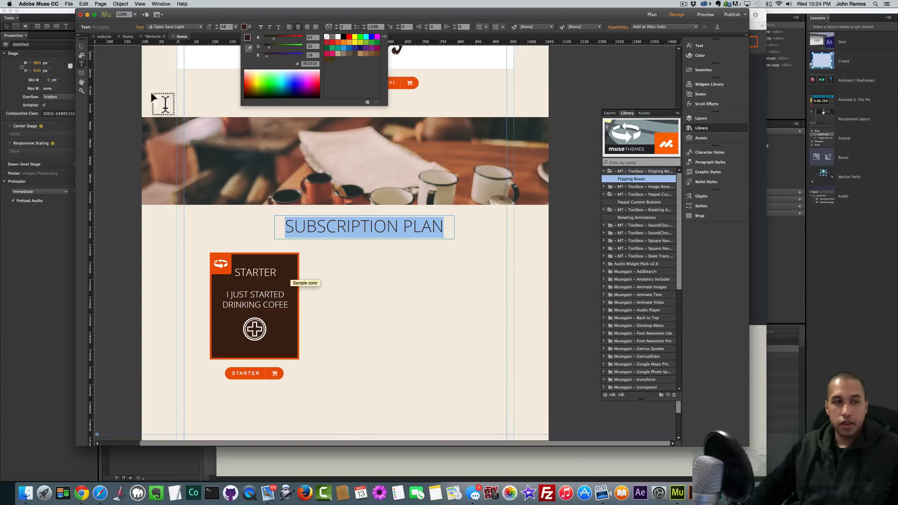
pyautogui.click(80, 46)
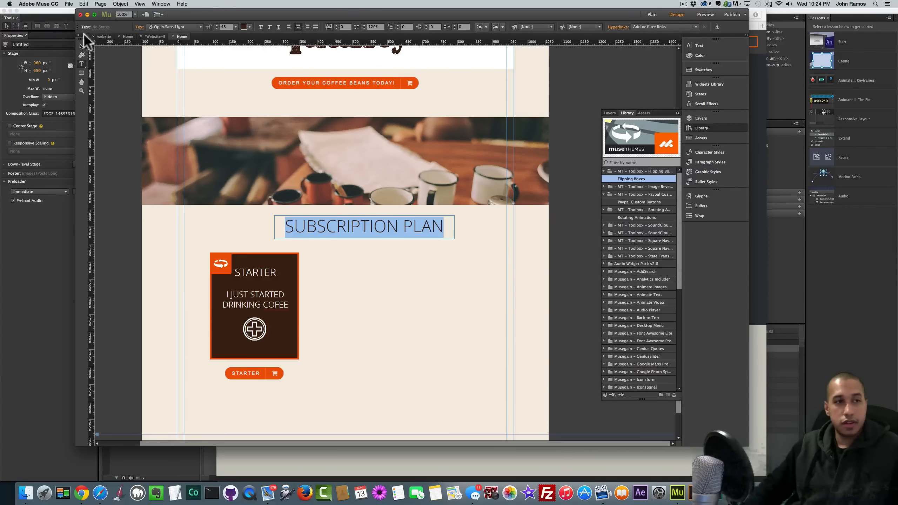
pyautogui.click(81, 46)
pyautogui.moveTo(371, 229); pyautogui.dragTo(191, 382)
pyautogui.click(361, 248)
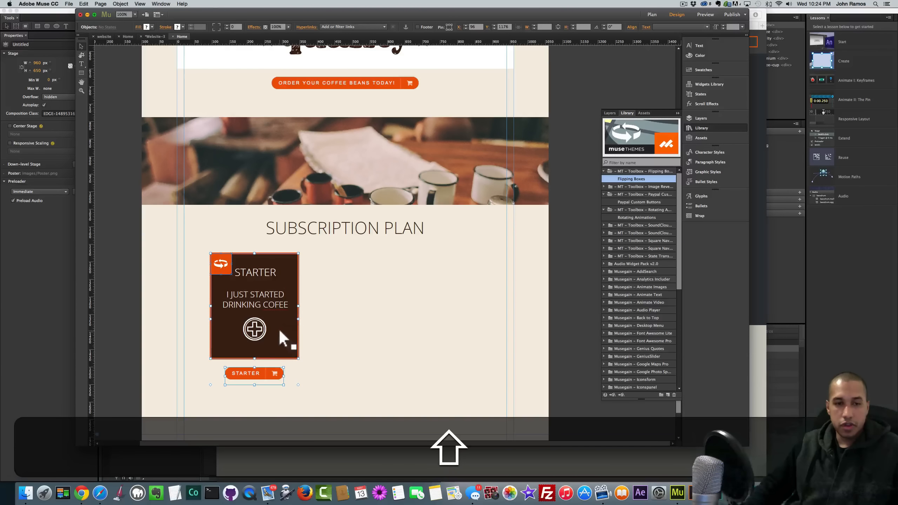
pyautogui.moveTo(279, 329); pyautogui.dragTo(275, 339)
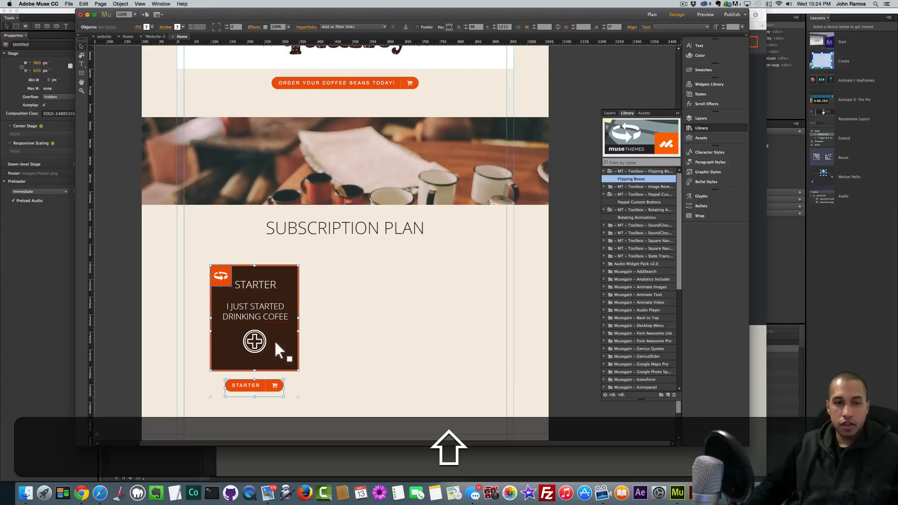
# - Draw a wide footer rectangle along the bottom of the page
pyautogui.click(336, 348)
pyautogui.scroll(-2, 333, 339)
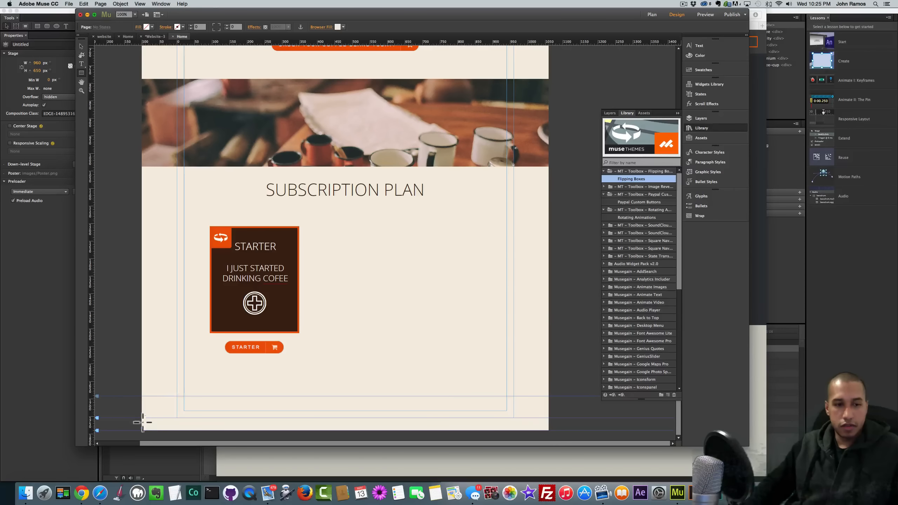
pyautogui.moveTo(143, 422); pyautogui.dragTo(548, 403)
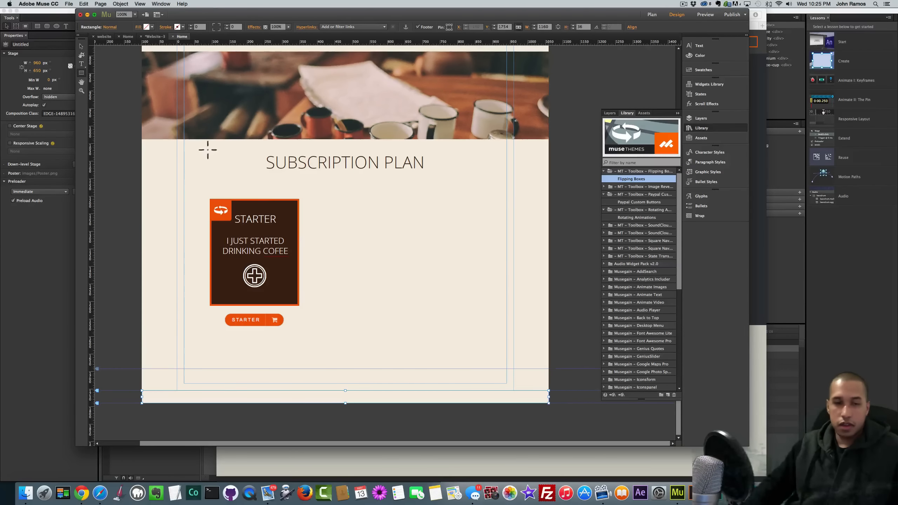
# - Fill the footer bar with the STARTER card's brown using the eyedropper
pyautogui.click(137, 27)
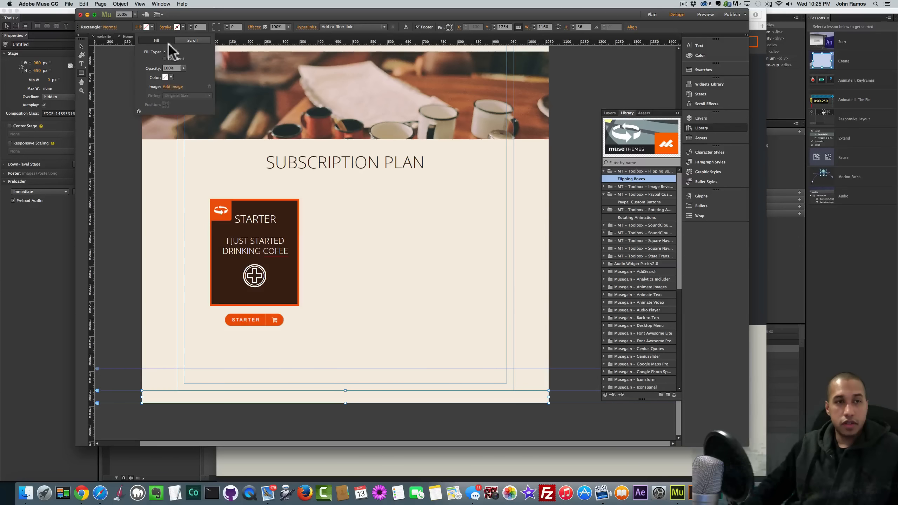
pyautogui.click(185, 14)
pyautogui.click(152, 27)
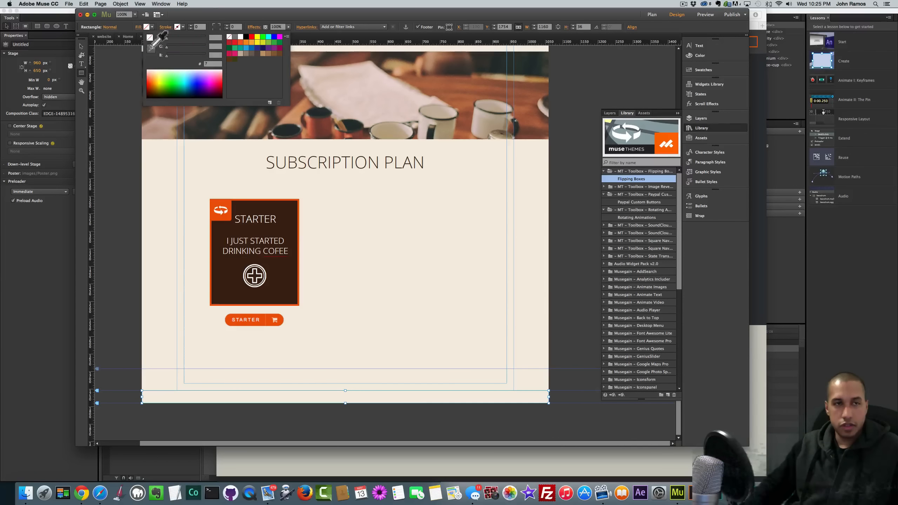
pyautogui.click(151, 48)
pyautogui.click(282, 215)
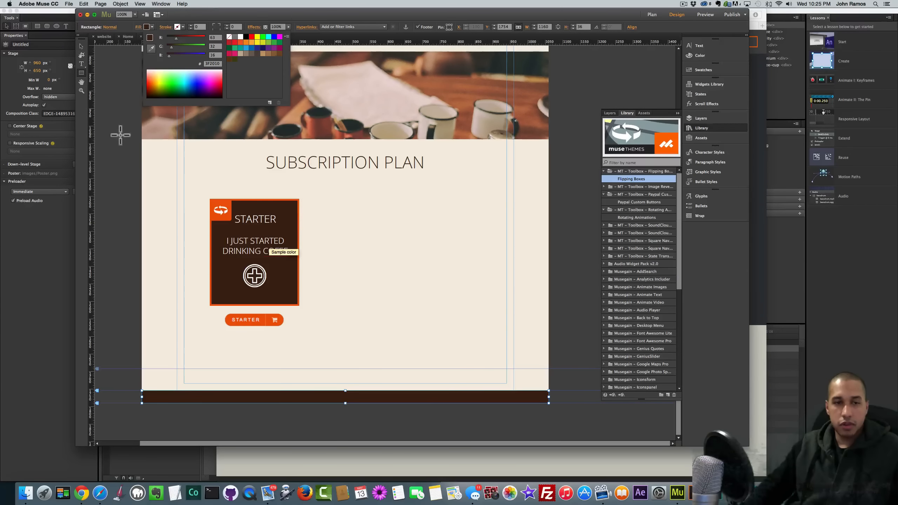
pyautogui.click(85, 47)
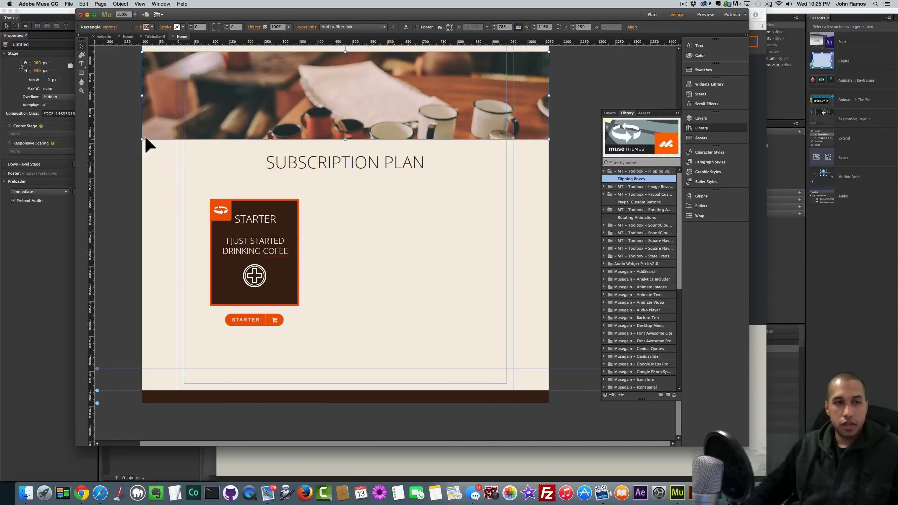
# - Undo the footer's brown fill and open the Edit menu
pyautogui.click(130, 139)
pyautogui.press('cmd+z')
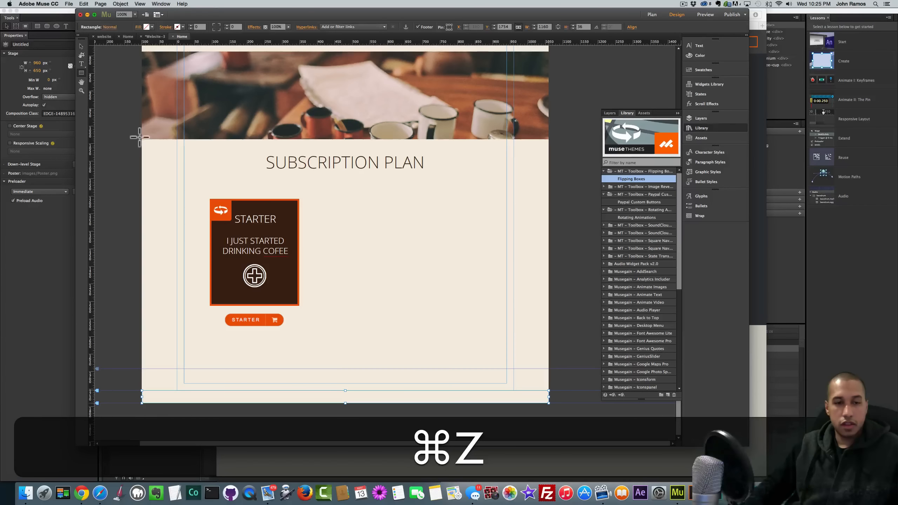
pyautogui.click(88, 4)
# - Reapply the footer's brown fill, preview the page in Chrome, and scroll to the STARTER card
pyautogui.click(93, 20)
pyautogui.scroll(10, 345, 229)
pyautogui.press('super+shift+e')
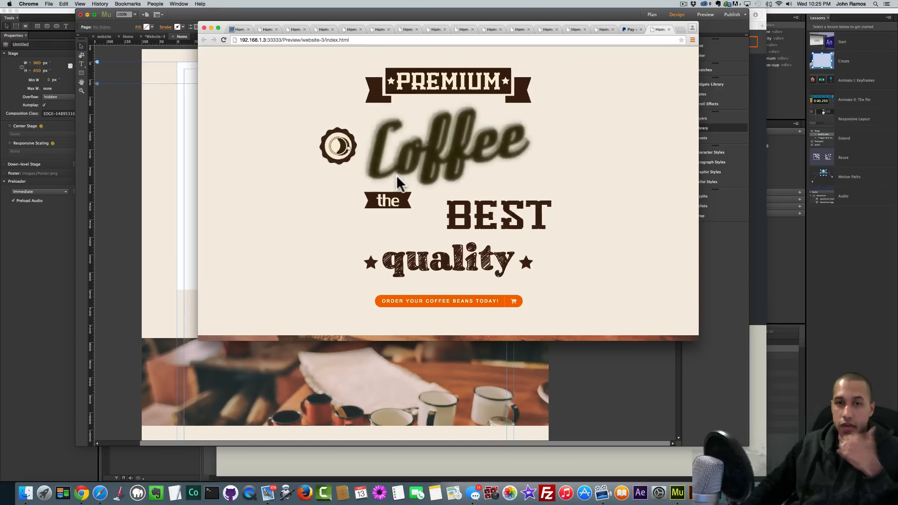
pyautogui.scroll(-3, 396, 175)
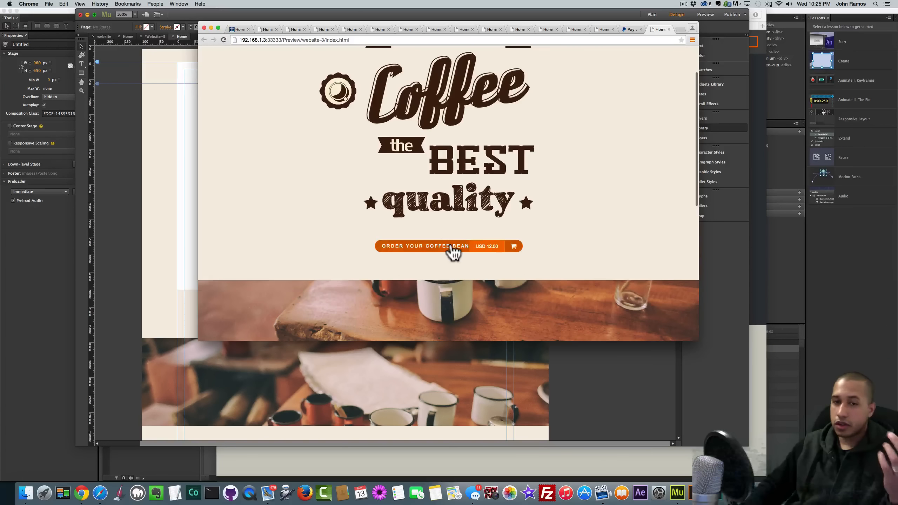
pyautogui.scroll(-5, 453, 247)
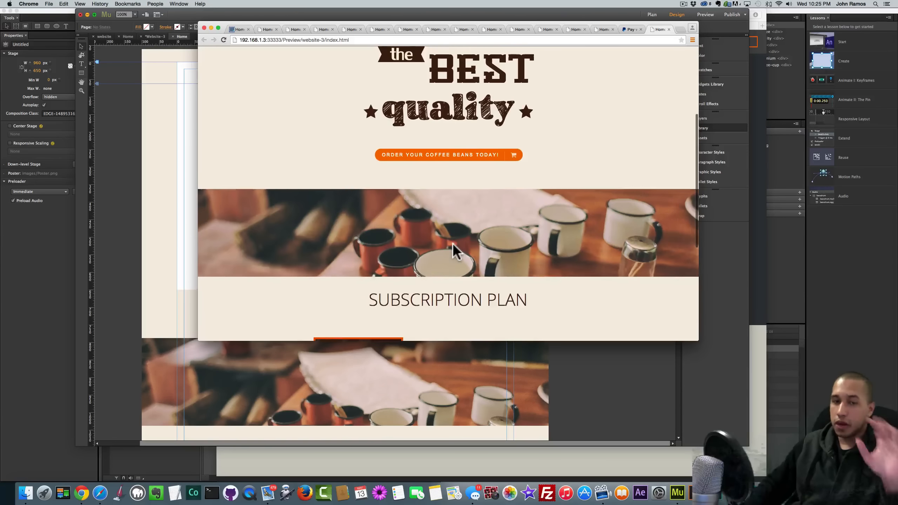
pyautogui.scroll(-6, 454, 245)
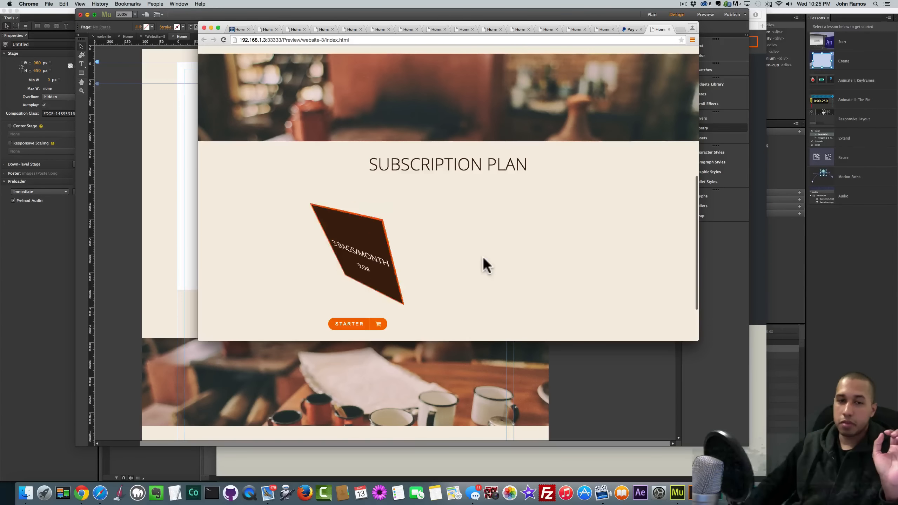
pyautogui.scroll(-3, 353, 257)
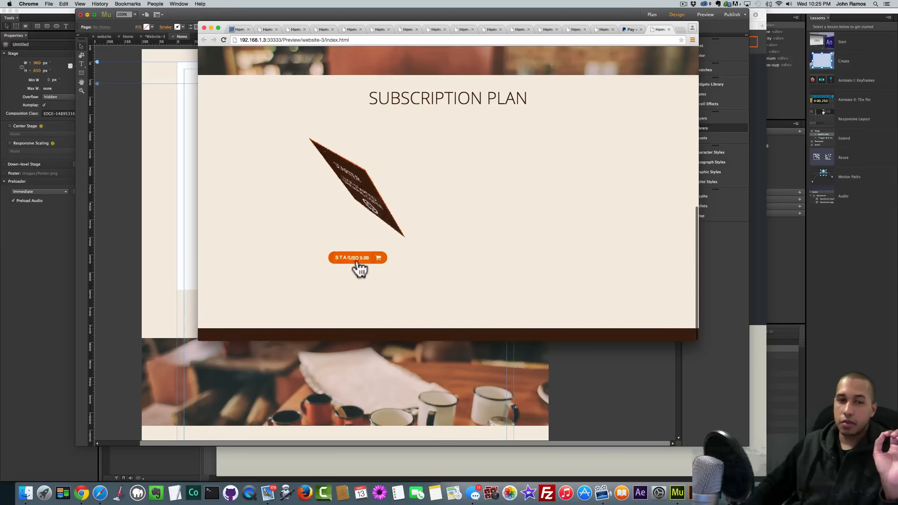
# - Test the USD 9.99 PayPal button, go back, and return to Muse
pyautogui.click(355, 259)
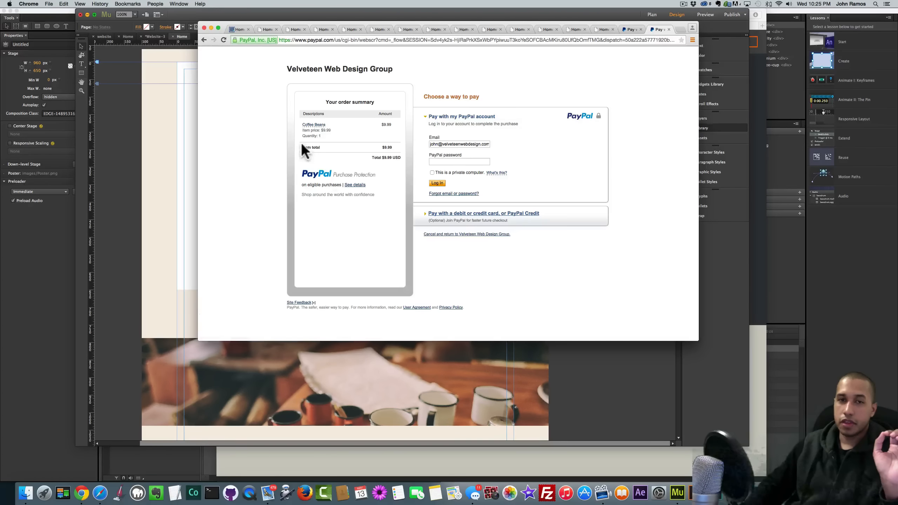
pyautogui.click(204, 39)
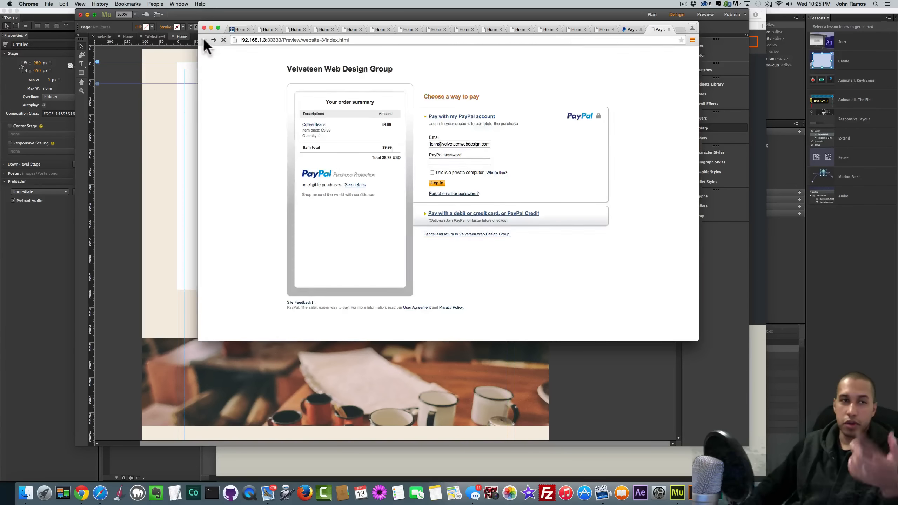
pyautogui.click(146, 134)
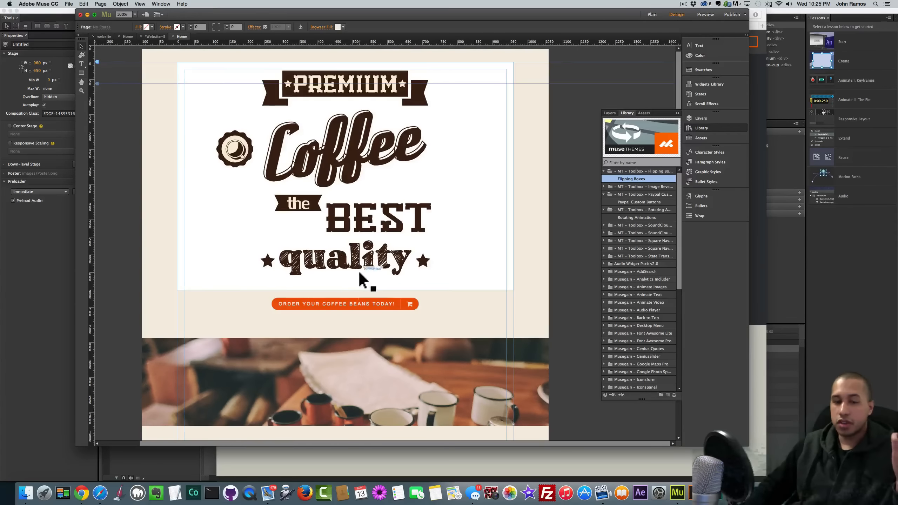
# - Nudge the SUBSCRIPTION PLAN heading a few pixels lower with arrow keys and preview it in the browser
pyautogui.scroll(-5, 358, 269)
pyautogui.click(359, 289)
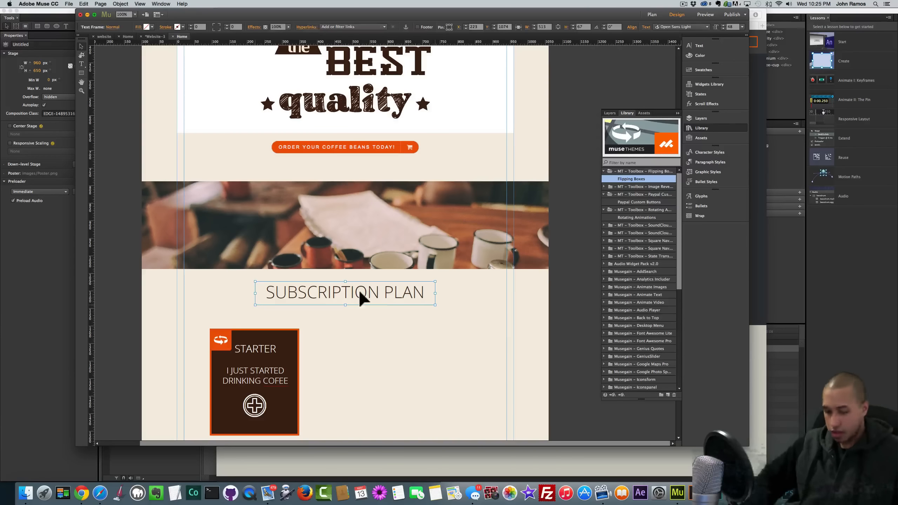
pyautogui.press('shift')
pyautogui.hotkey('shift', 'Down')
pyautogui.hotkey('shift', 'Down')
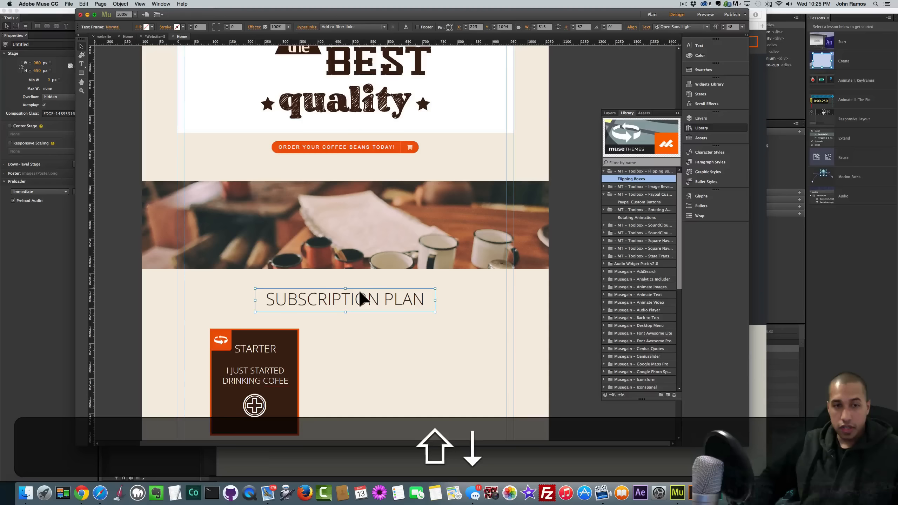
pyautogui.hotkey('shift', 'Up')
pyautogui.press('Down')
pyautogui.press('Down')
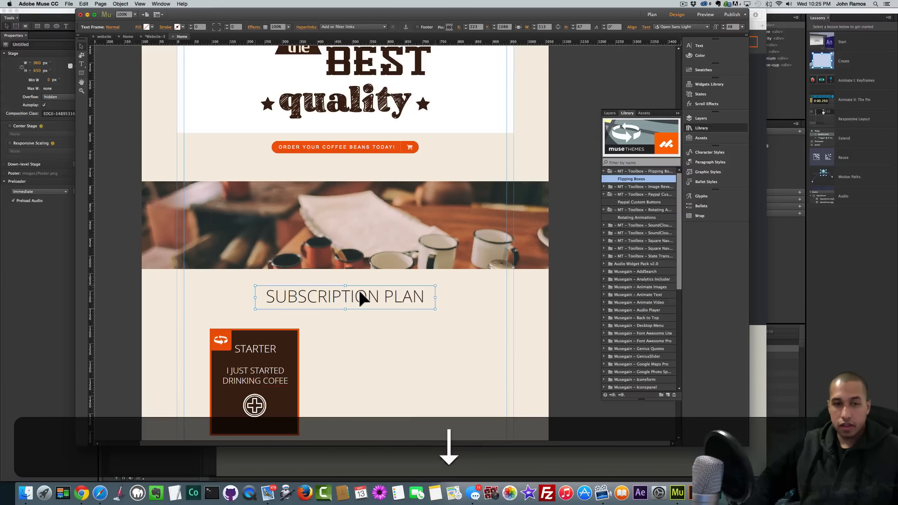
pyautogui.press('Up')
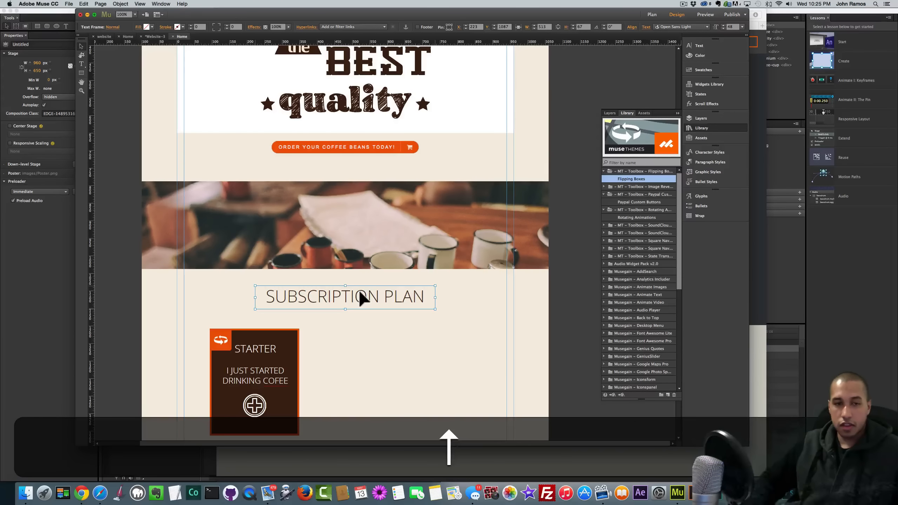
pyautogui.click(115, 185)
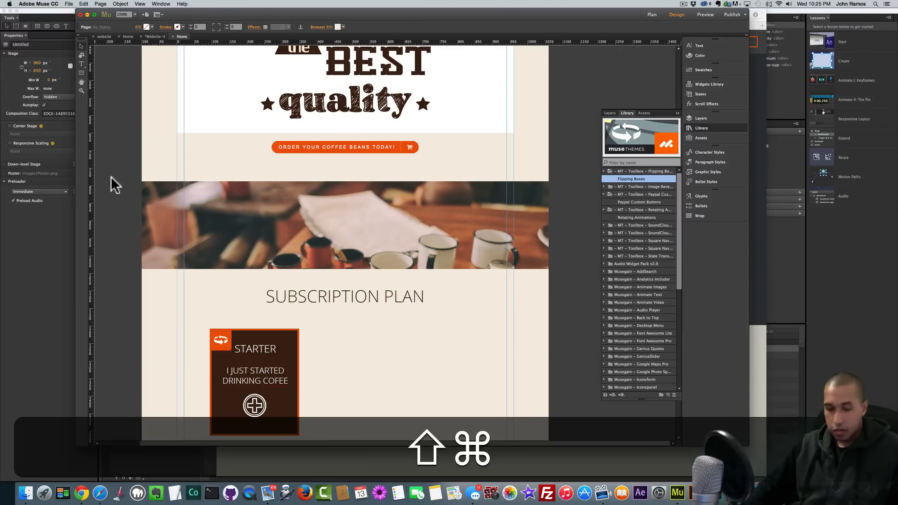
pyautogui.press('shift+super+e')
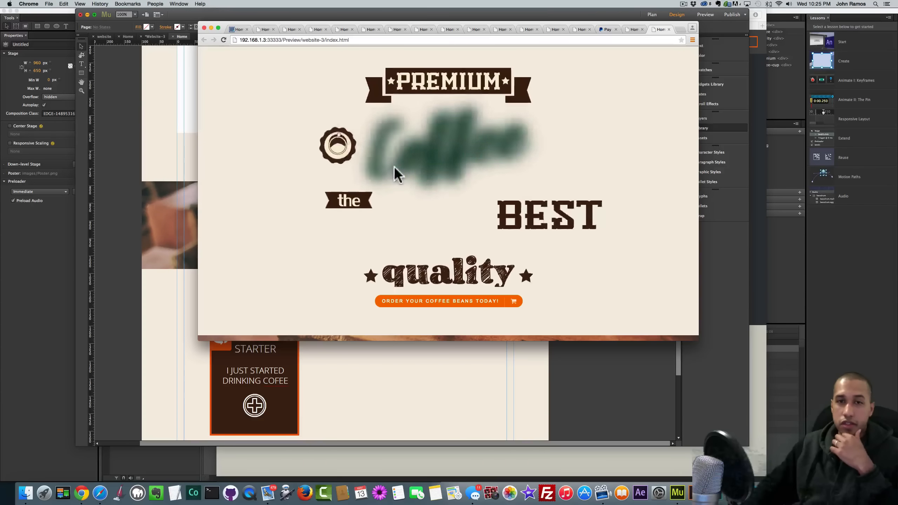
# - Scroll the Chrome preview down to the lowered SUBSCRIPTION PLAN heading and STARTER card
pyautogui.scroll(-3, 428, 194)
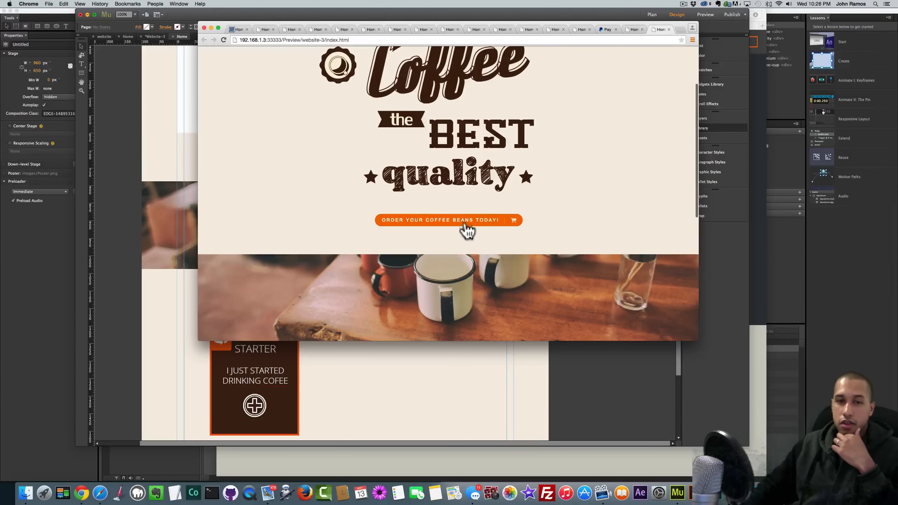
pyautogui.scroll(-3, 459, 232)
pyautogui.scroll(-3, 458, 243)
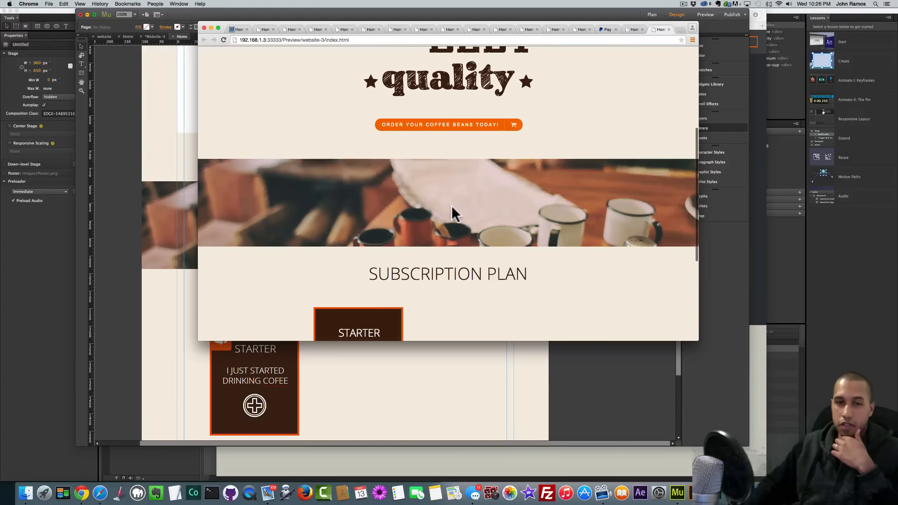
pyautogui.scroll(9, 451, 248)
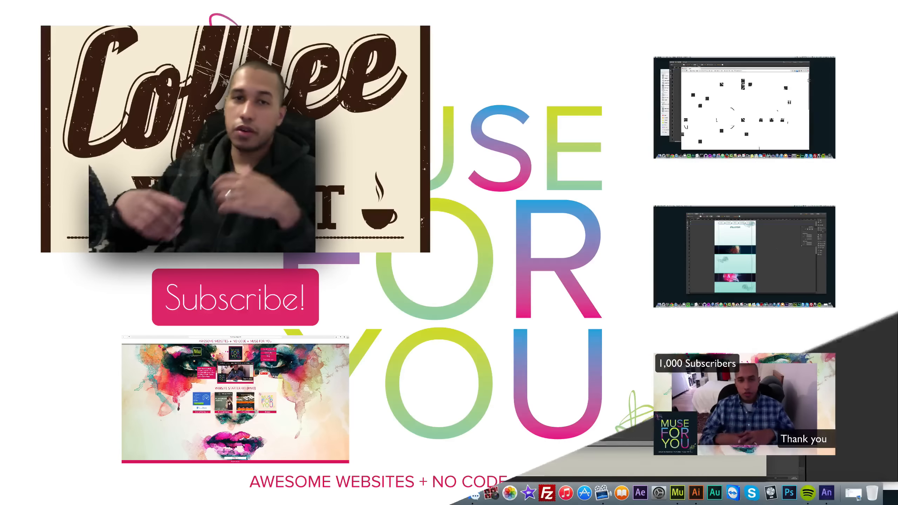